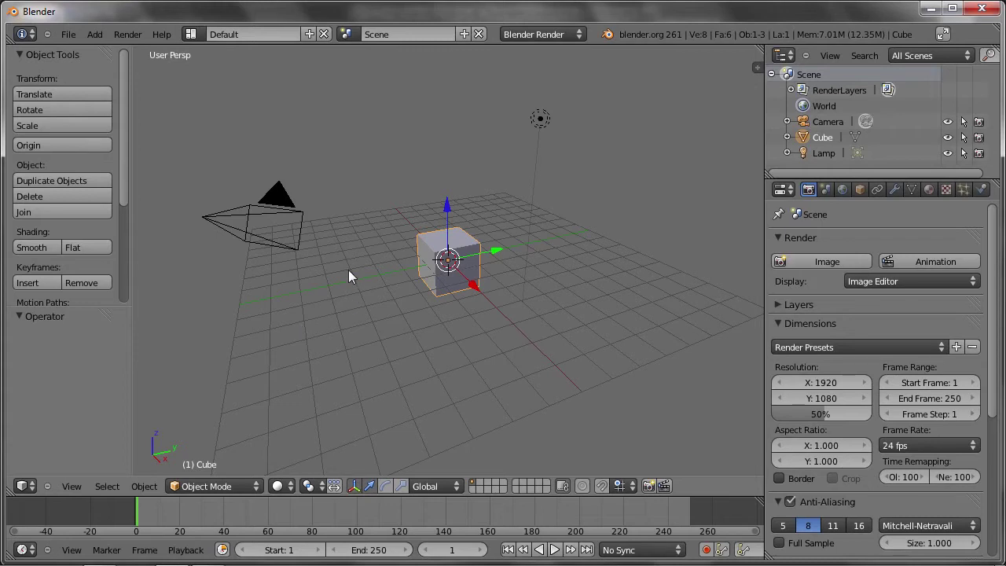
- Insert a keyframe for the cube at frame 1 using the tool shelf's Insert keyframe menu
click(38, 284)
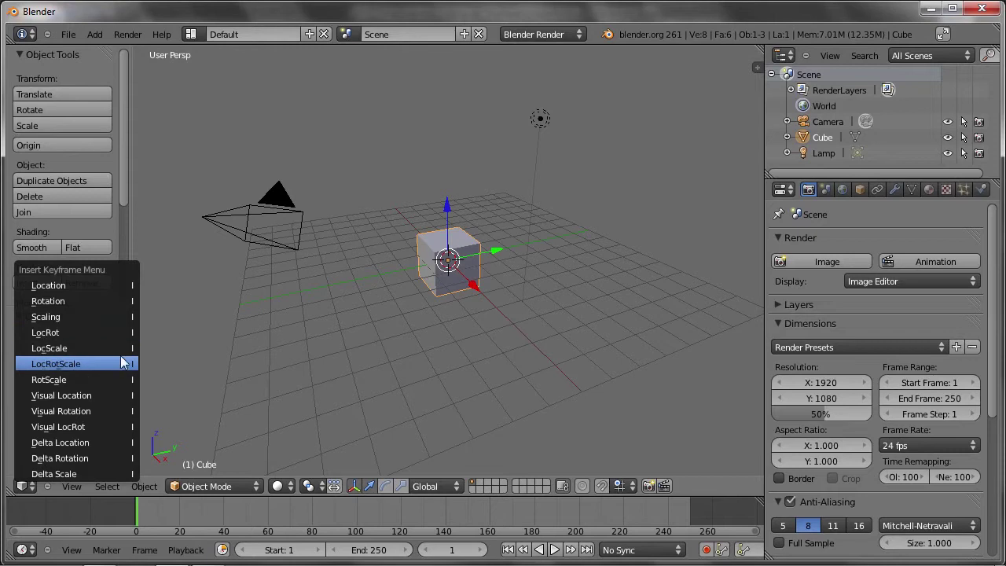
click(81, 285)
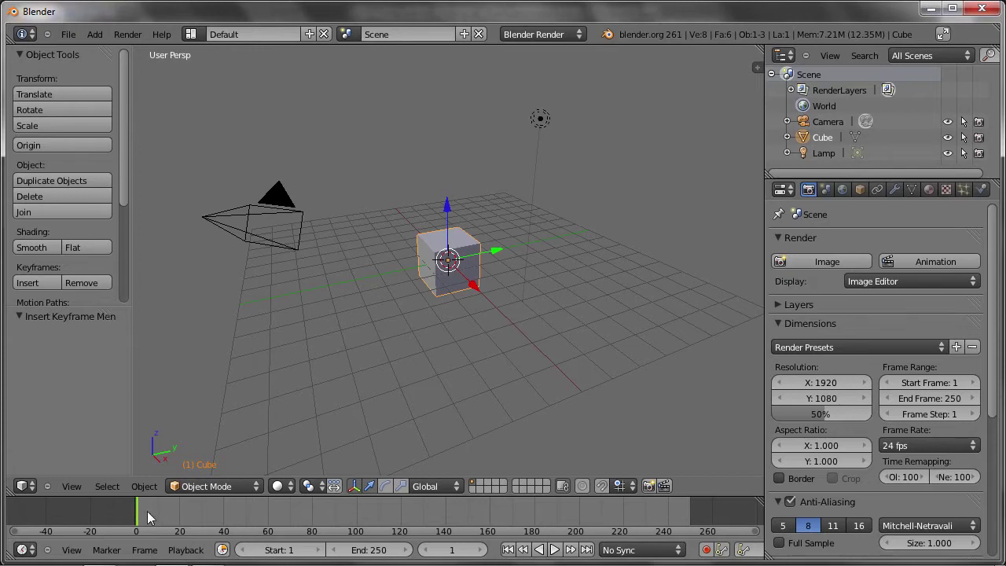
- At frame 40, slide the cube 8.424 units along Y and insert a Location keyframe
drag(170, 514, 184, 514)
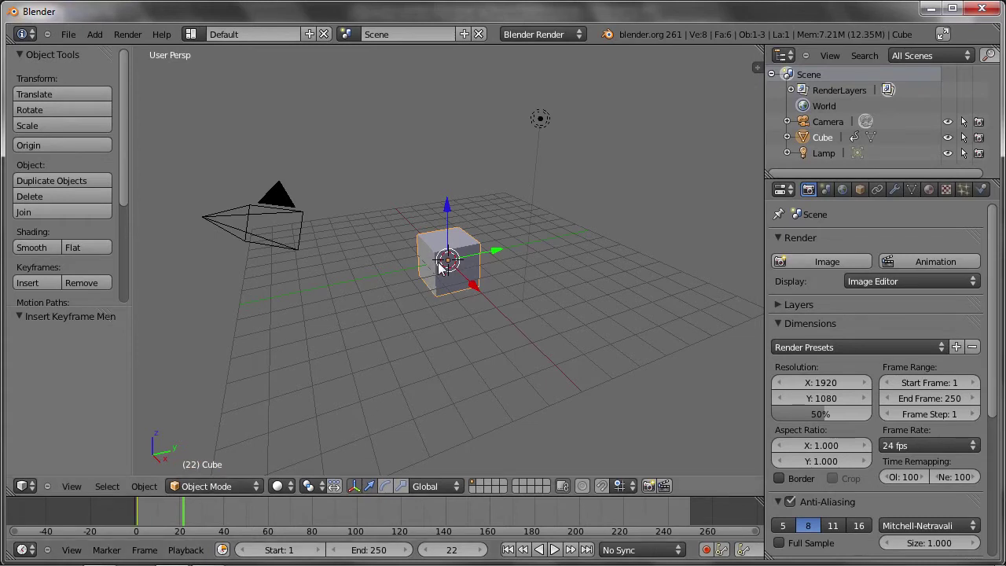
click(144, 520)
drag(144, 521, 137, 521)
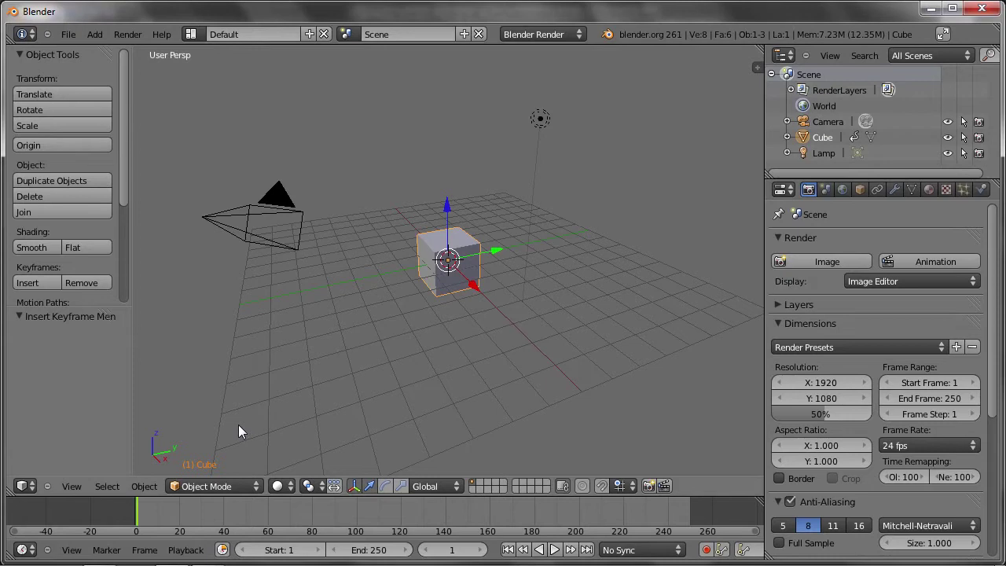
drag(159, 521, 217, 521)
click(224, 533)
mouse_move(494, 251)
mouse_down()
mouse_move(588, 210)
mouse_move(635, 210)
mouse_up()
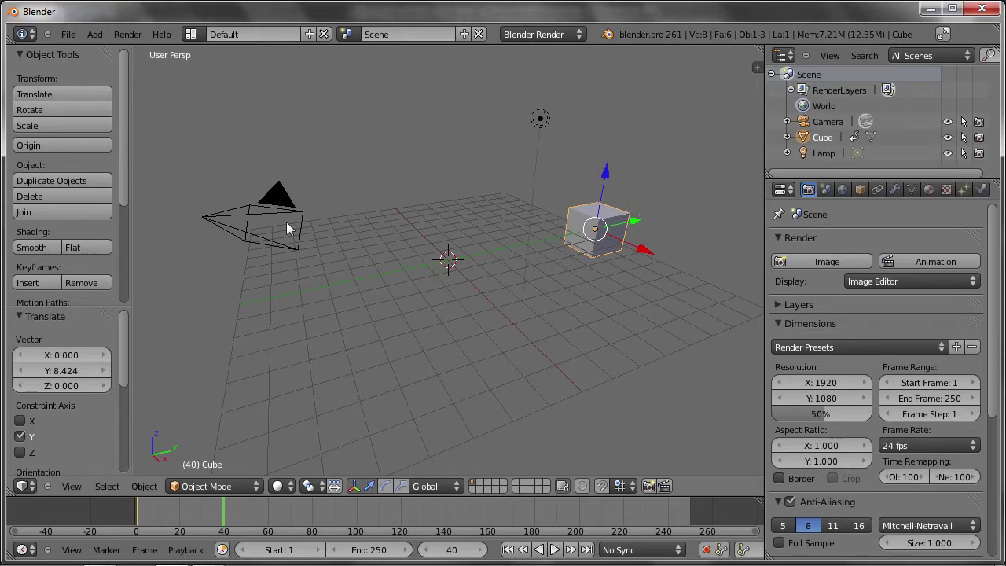
click(24, 284)
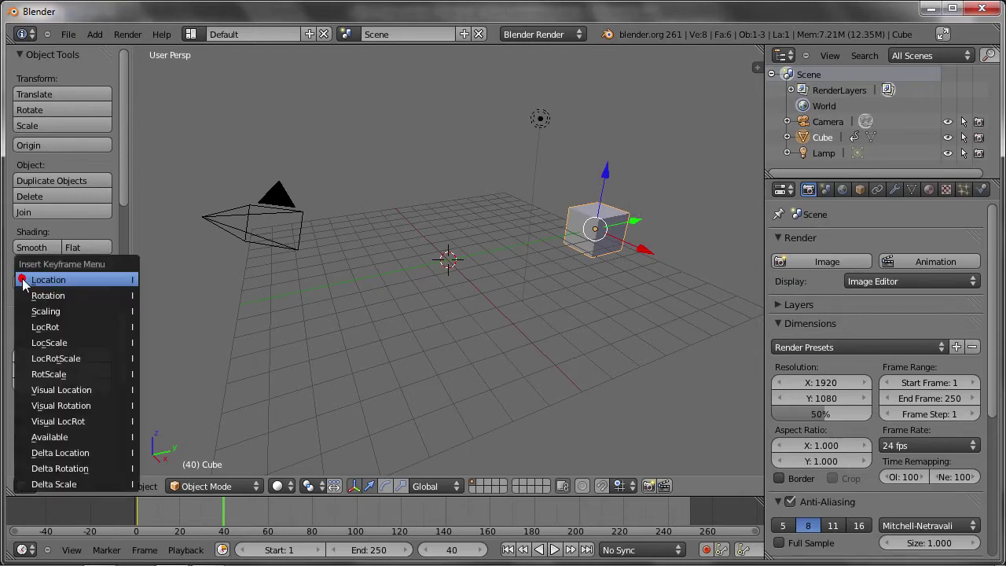
click(101, 280)
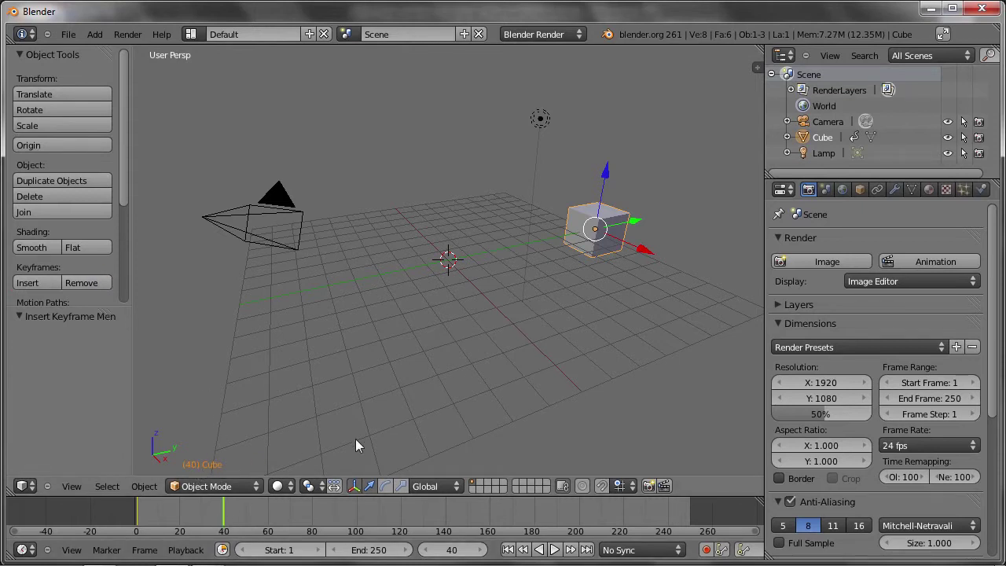
click(554, 550)
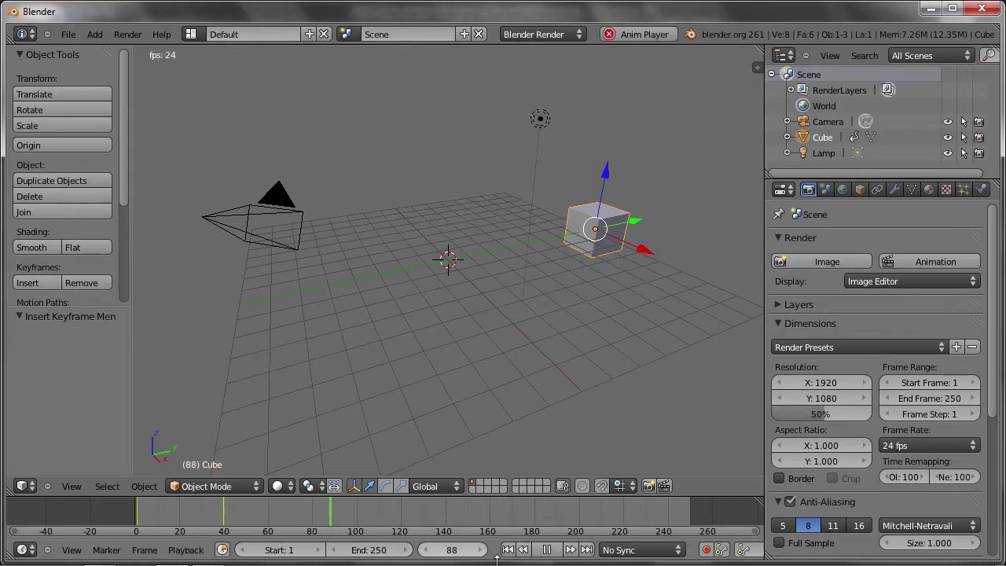
click(549, 550)
click(224, 513)
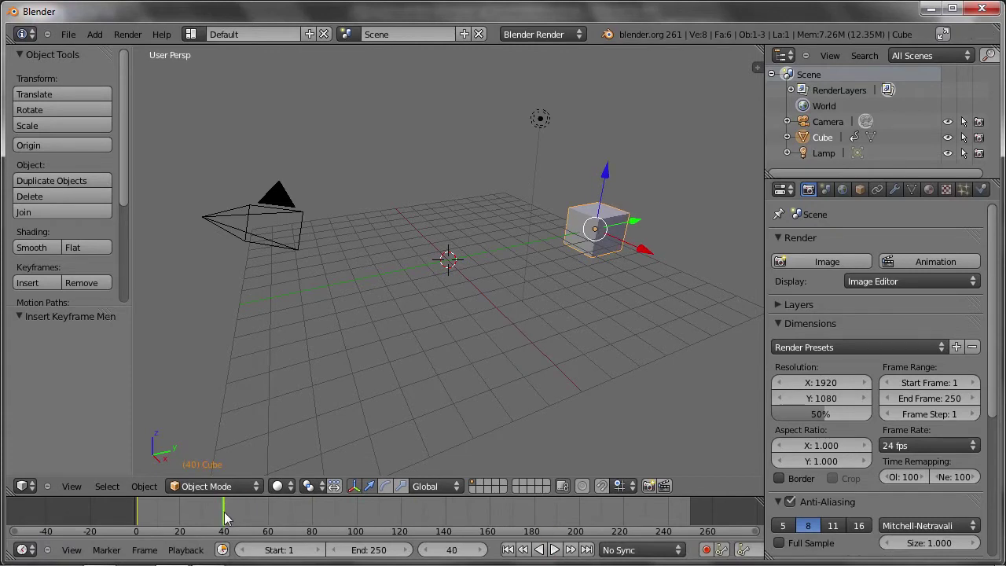
click(451, 550)
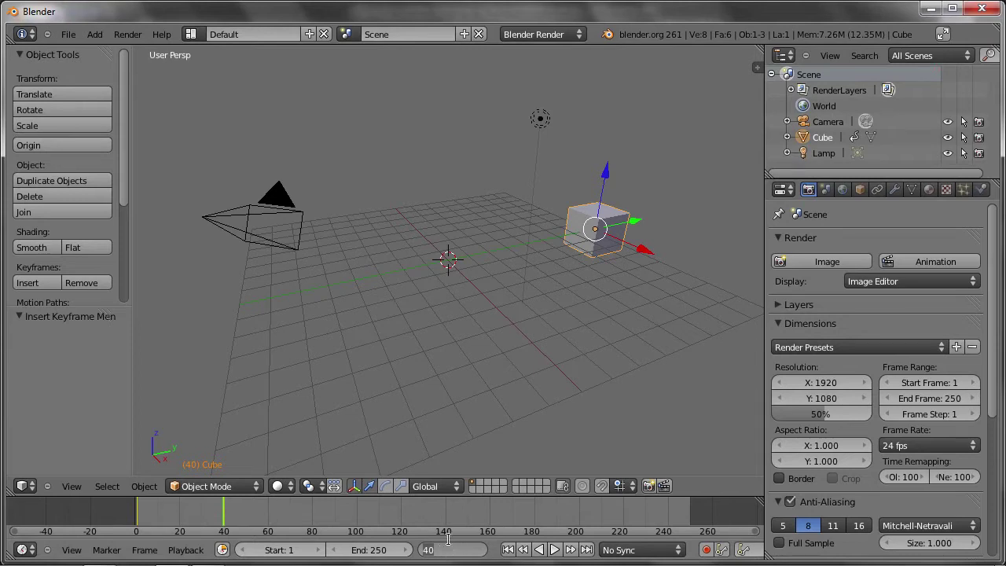
key(BackSpace)
key(BackSpace)
text(1)
key(Return)
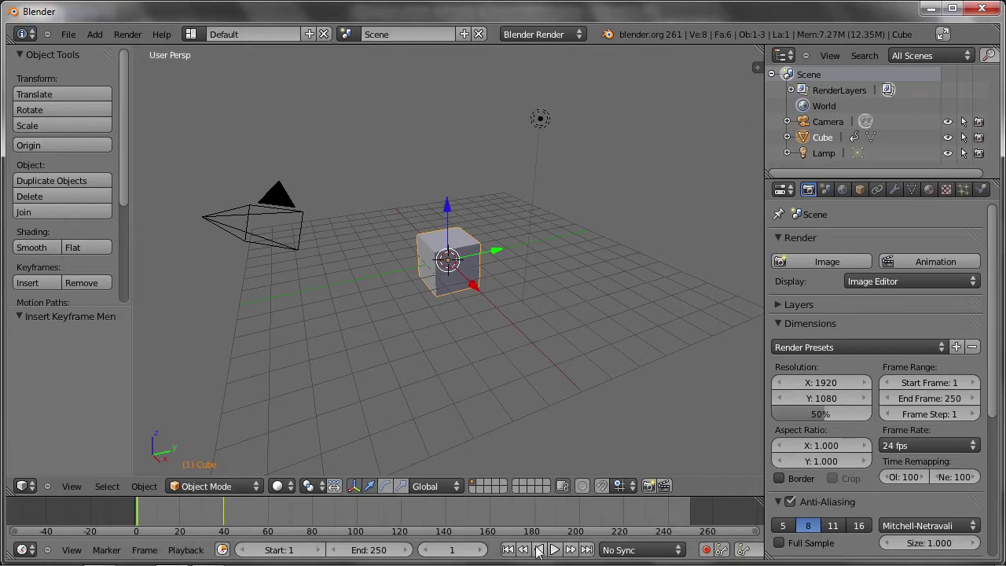
click(554, 549)
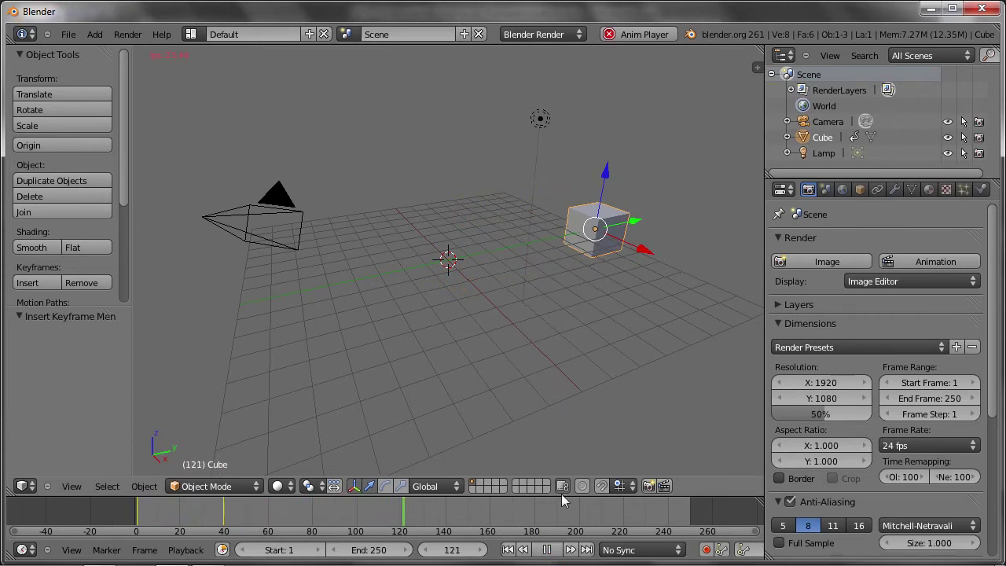
click(547, 549)
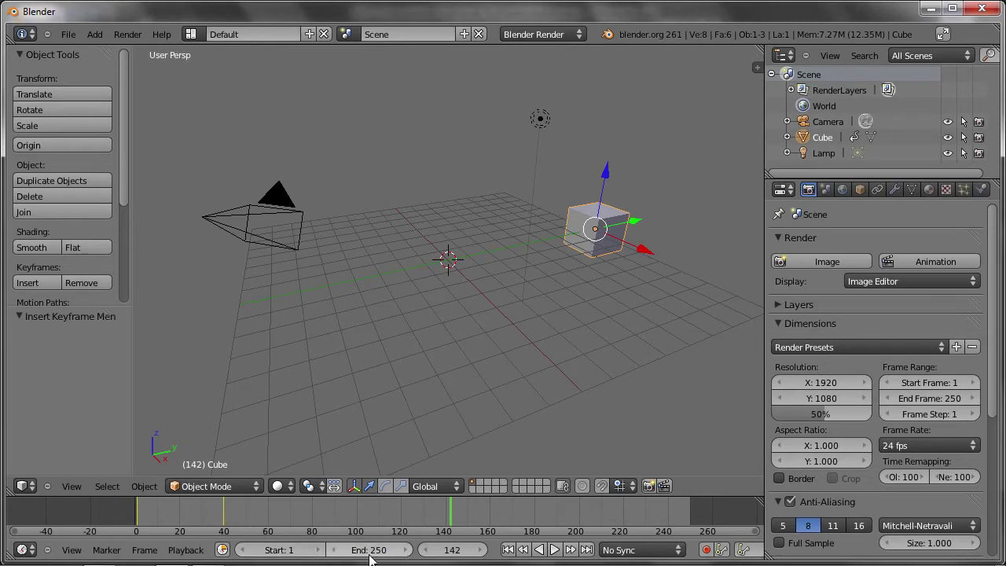
click(136, 520)
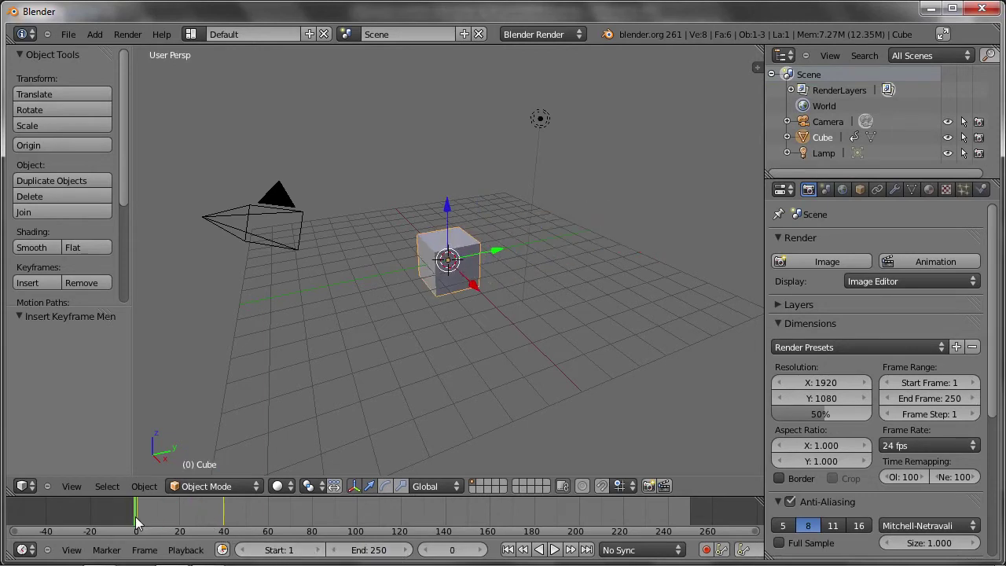
mouse_move(137, 523)
mouse_down()
mouse_move(149, 514)
mouse_move(383, 520)
mouse_up()
click(554, 550)
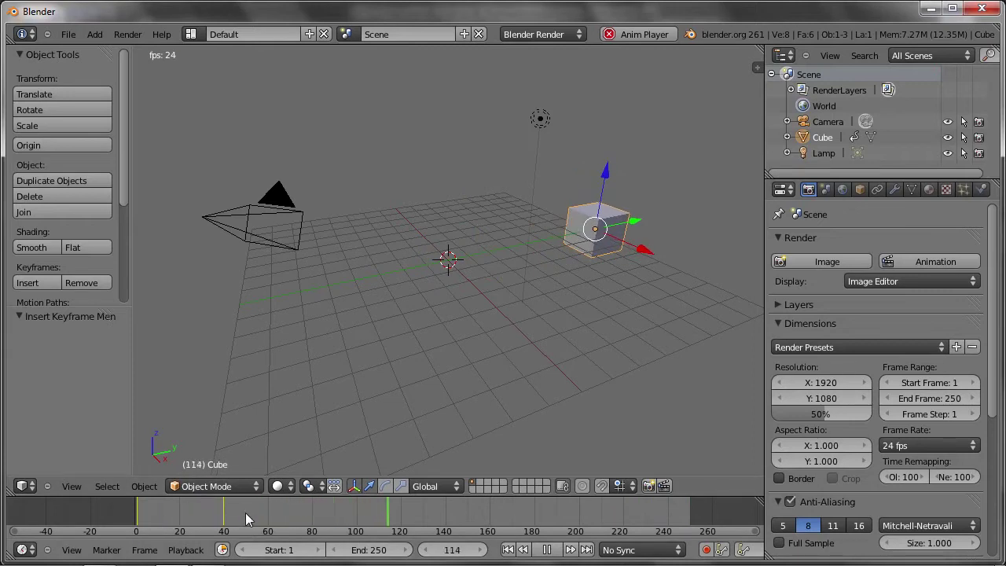
click(548, 549)
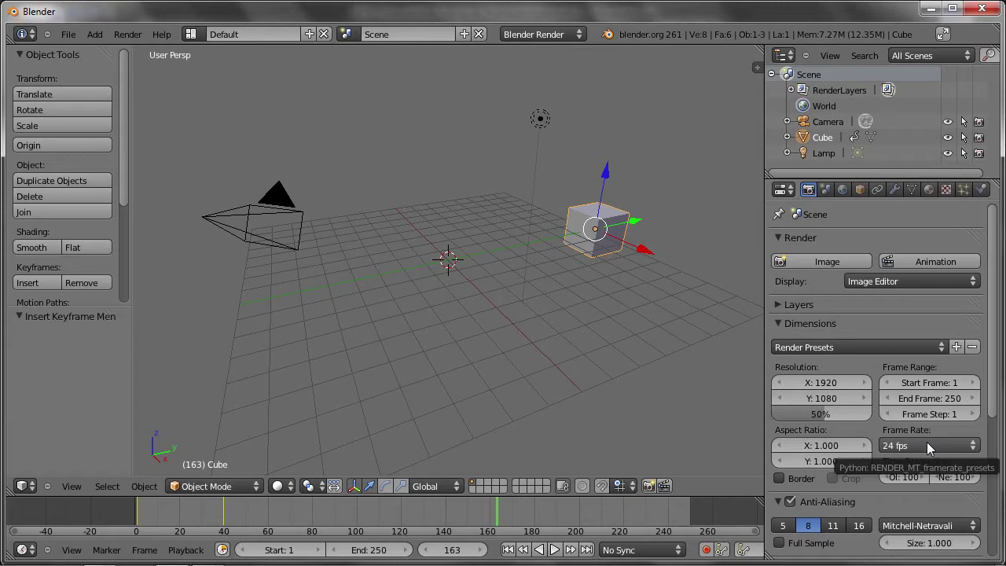
click(927, 442)
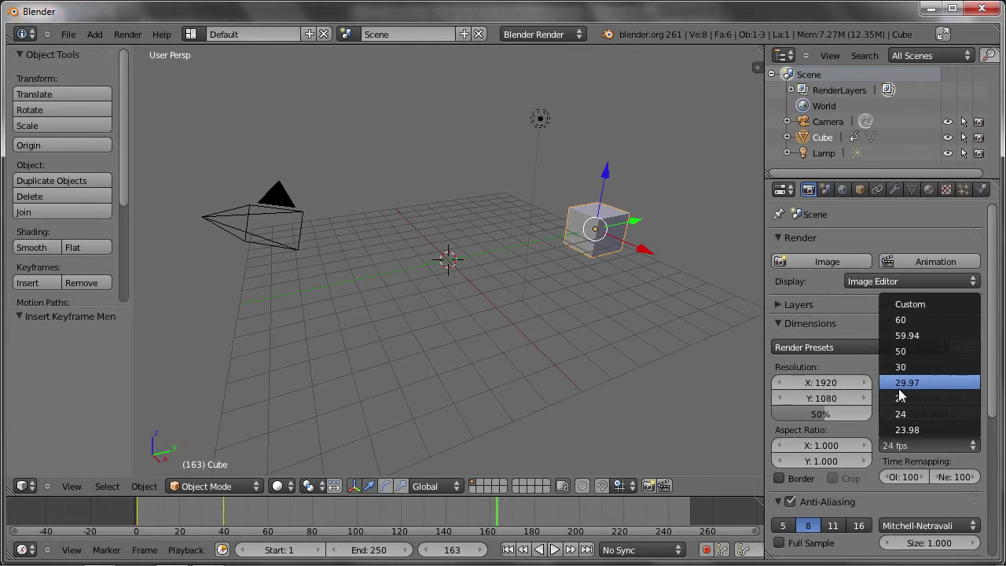
click(926, 400)
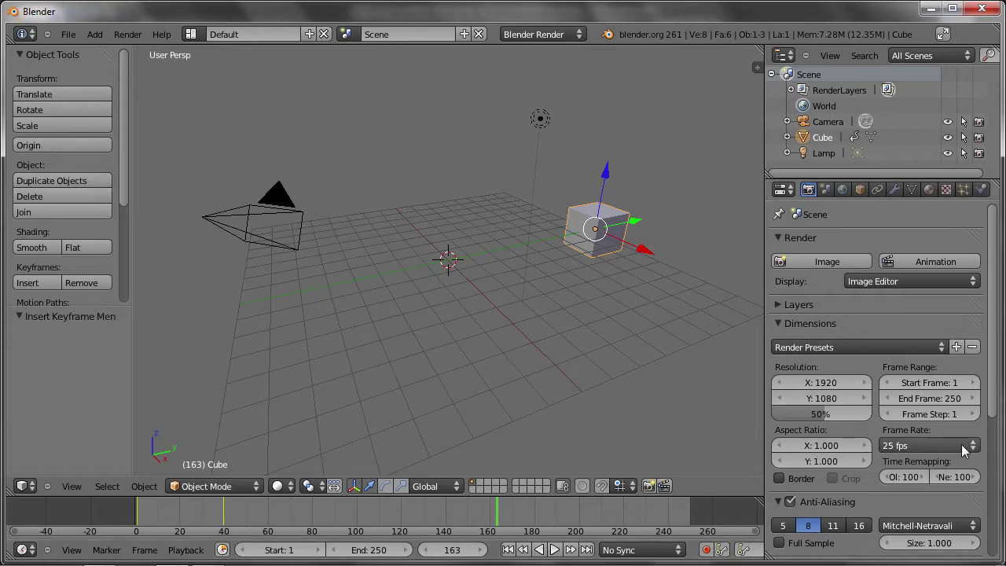
click(924, 445)
click(923, 412)
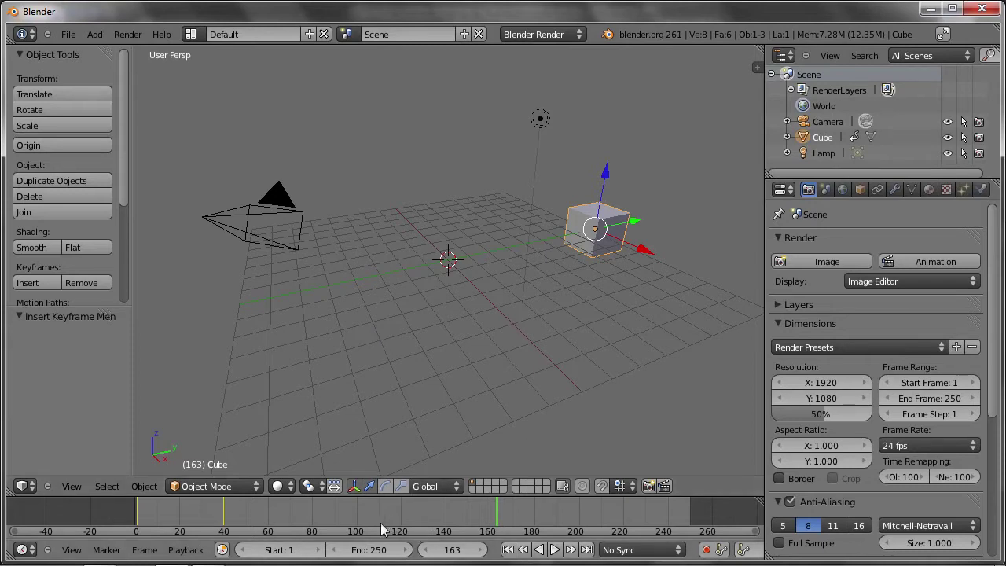
- At frame 100, rotate the cube and key its Location, then rewind to frame 1
drag(240, 516, 357, 515)
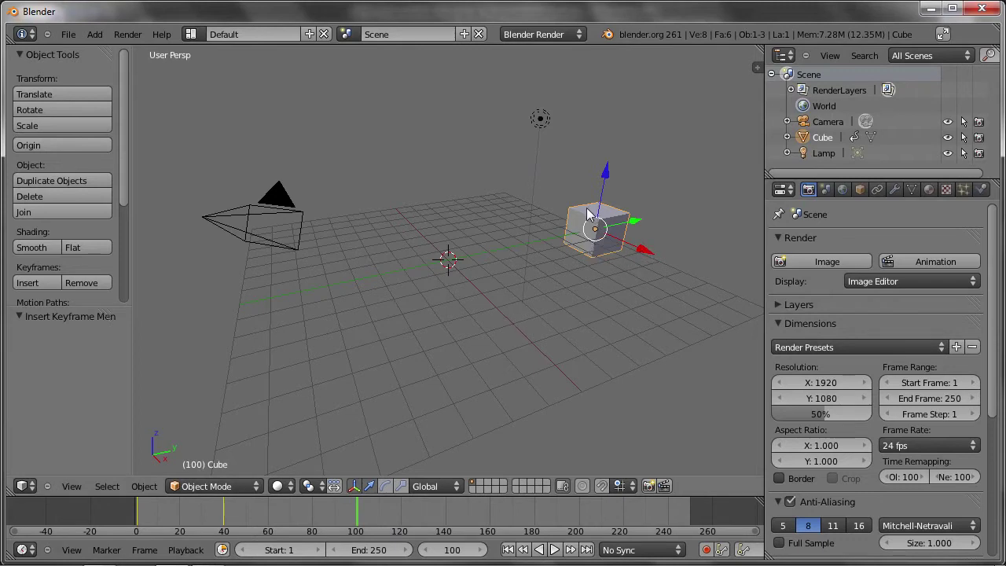
key(r)
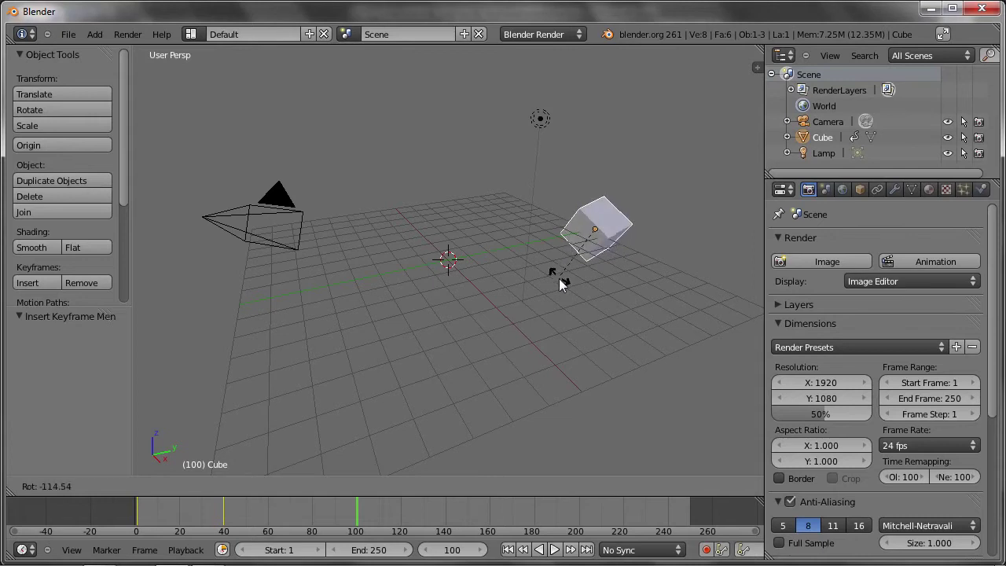
click(563, 289)
key(i)
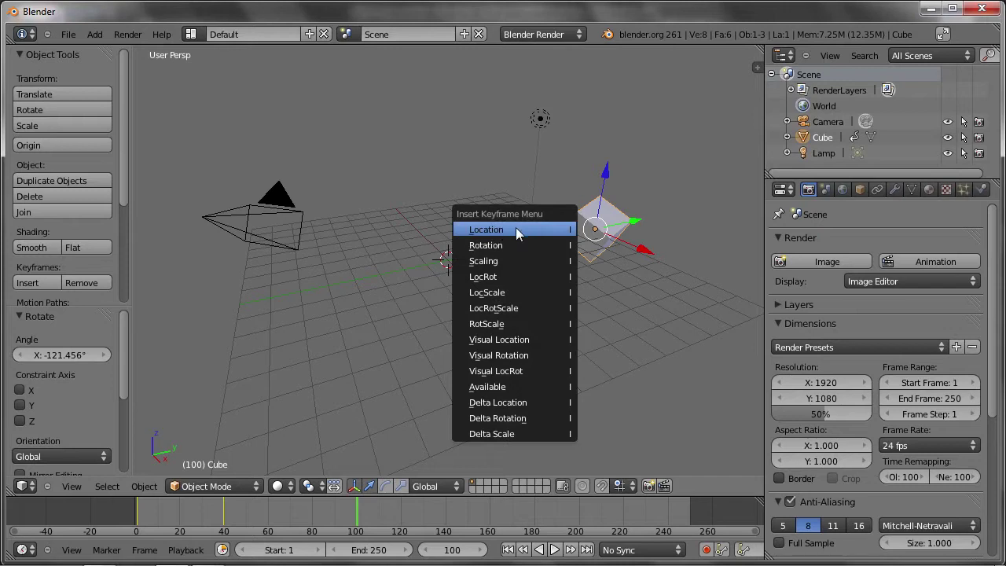
click(505, 244)
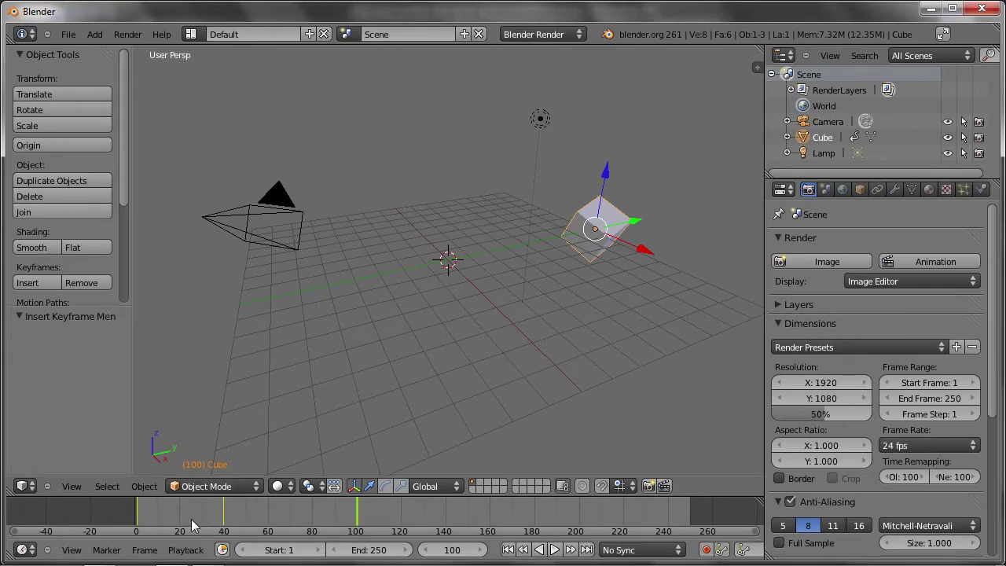
click(150, 518)
drag(149, 517, 138, 511)
click(555, 549)
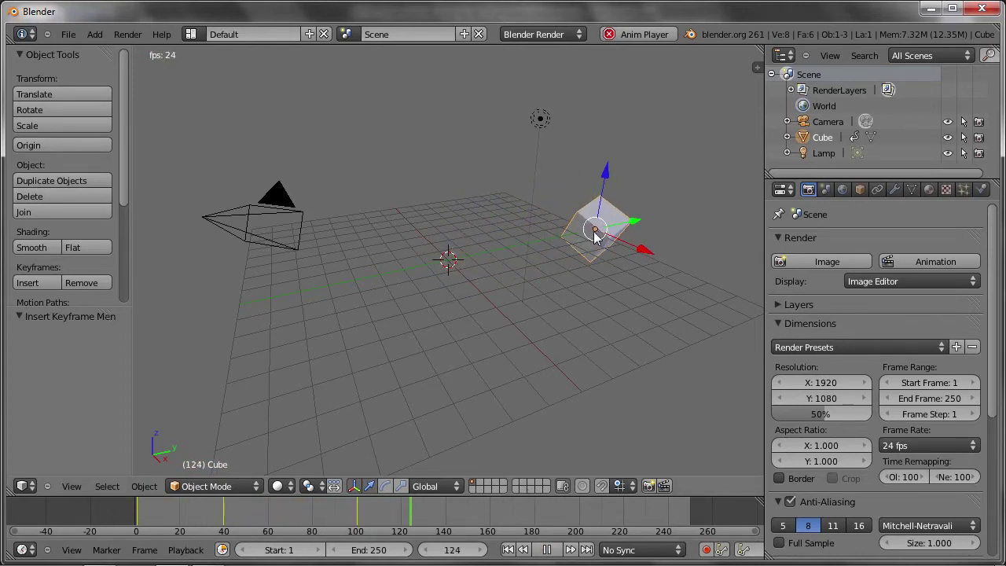
click(547, 549)
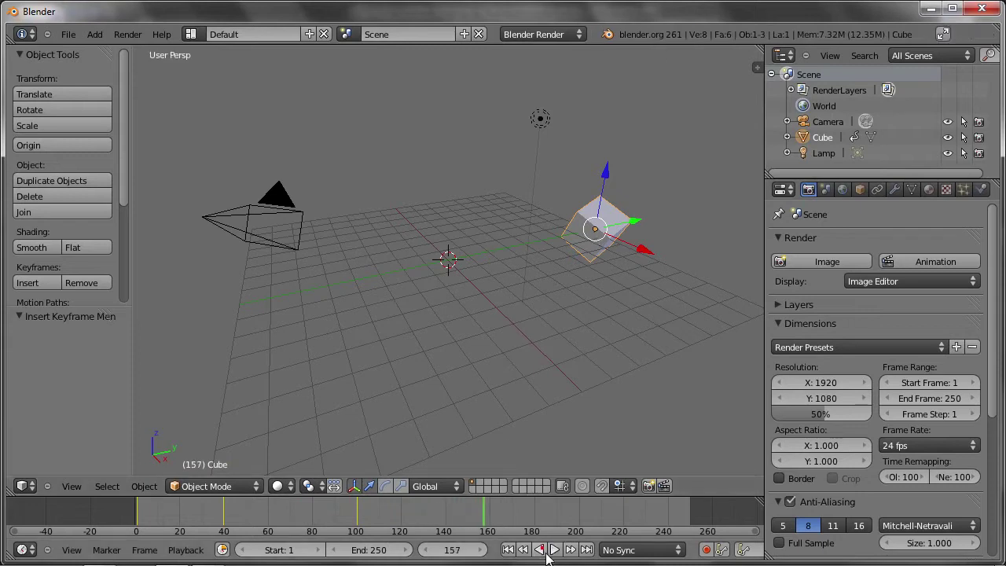
click(355, 512)
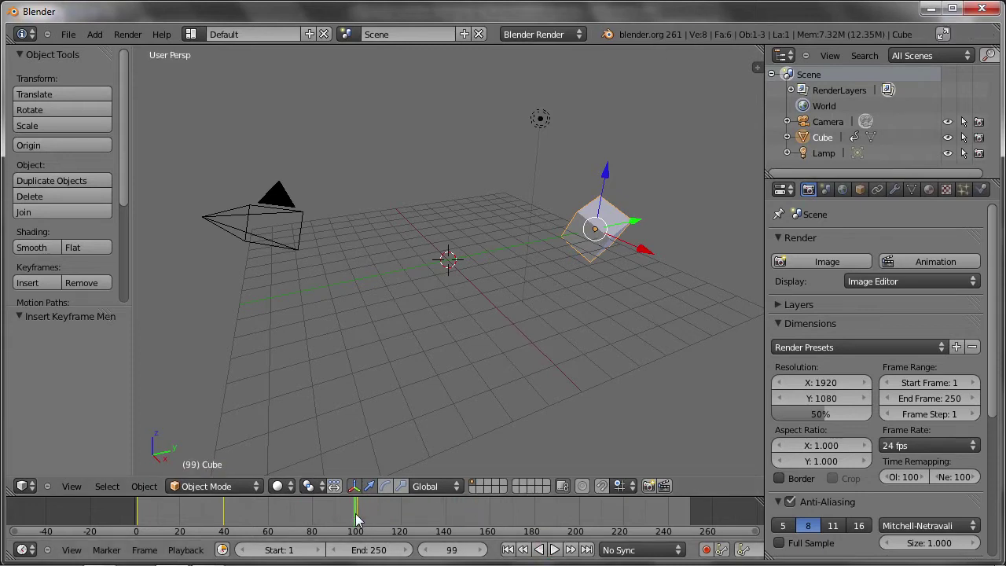
click(224, 513)
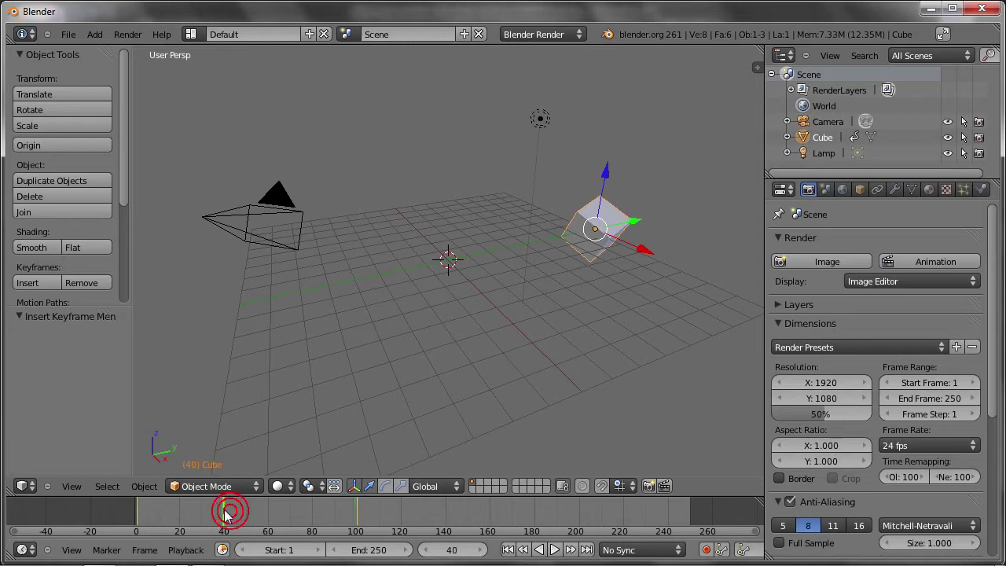
drag(223, 516, 138, 522)
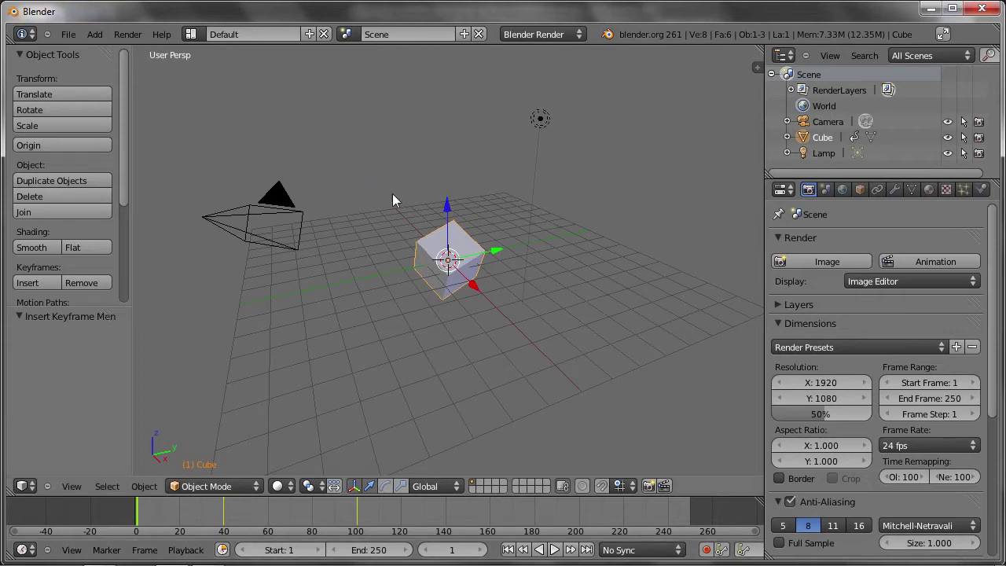
- Key LocRot at frame 1, then rotate the cube to 134.271° at frame 40 and key LocRot
key(i)
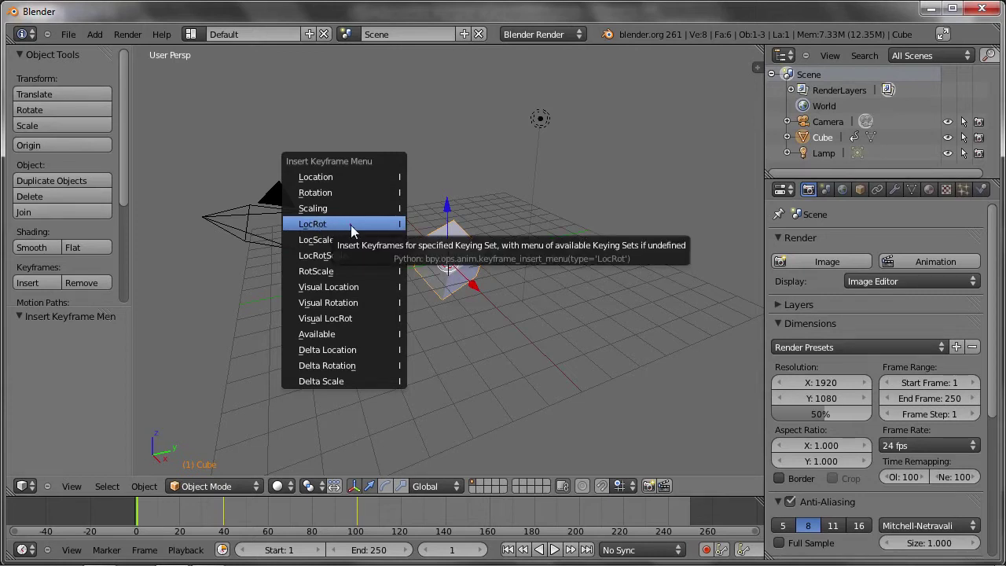
click(350, 227)
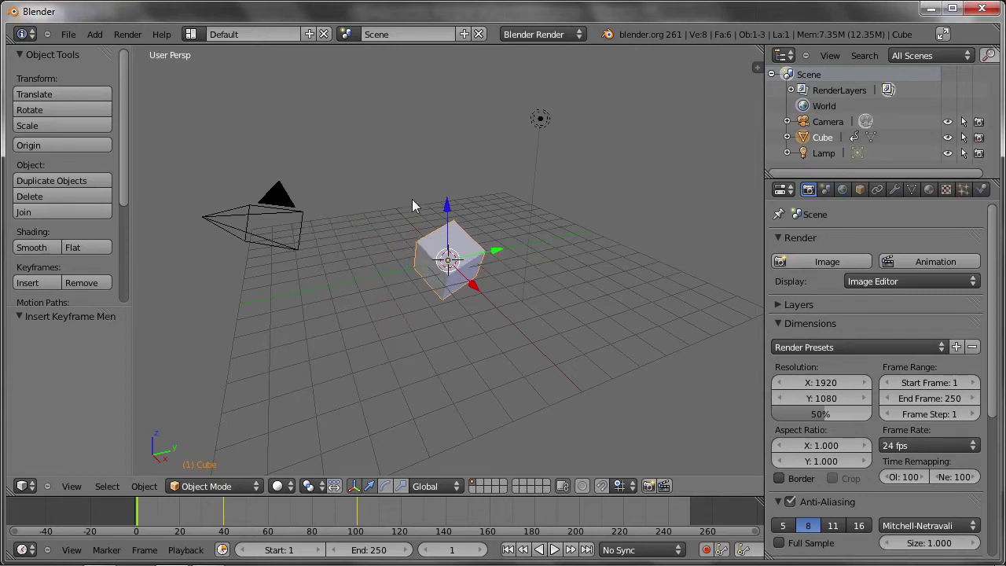
click(209, 509)
click(224, 513)
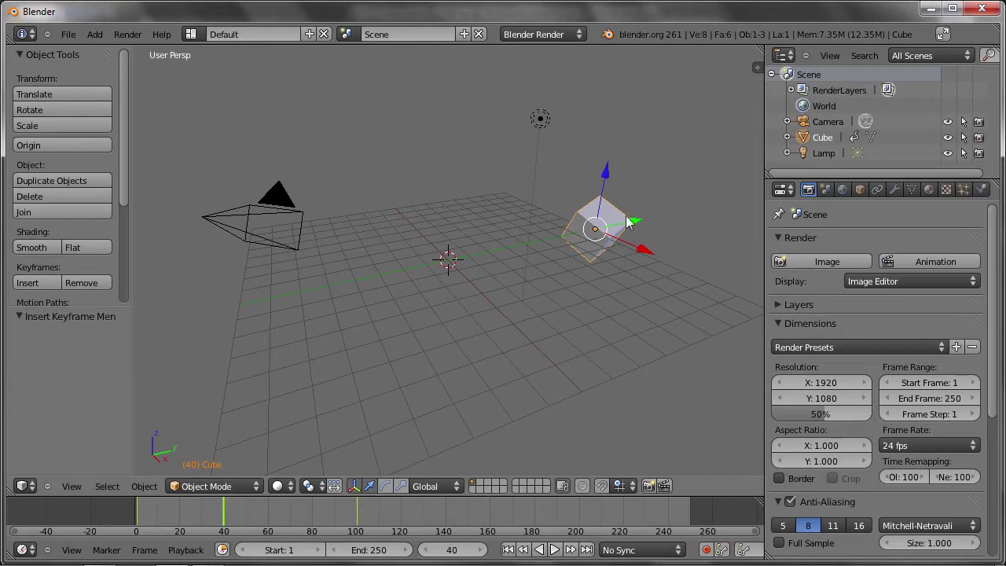
key(r)
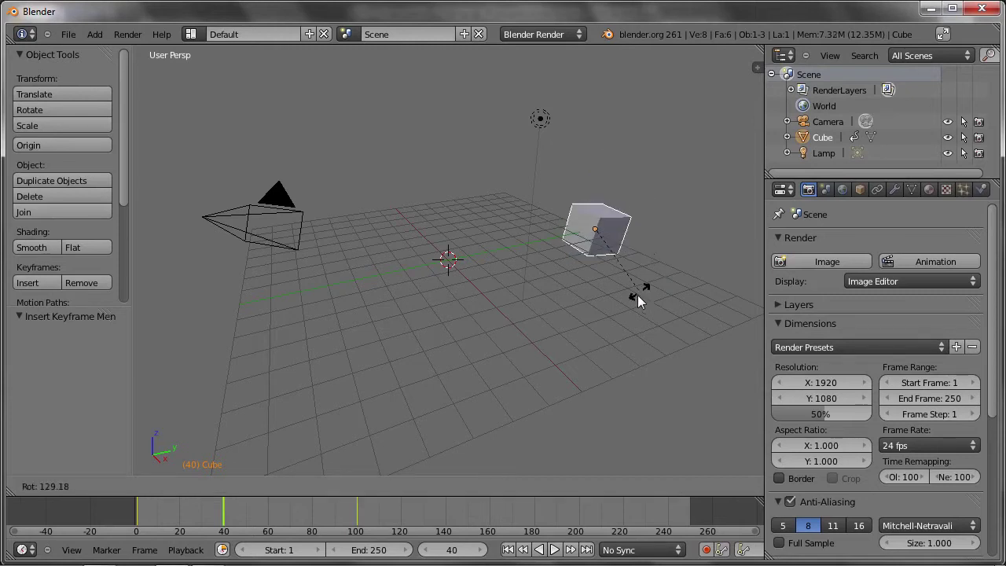
click(635, 297)
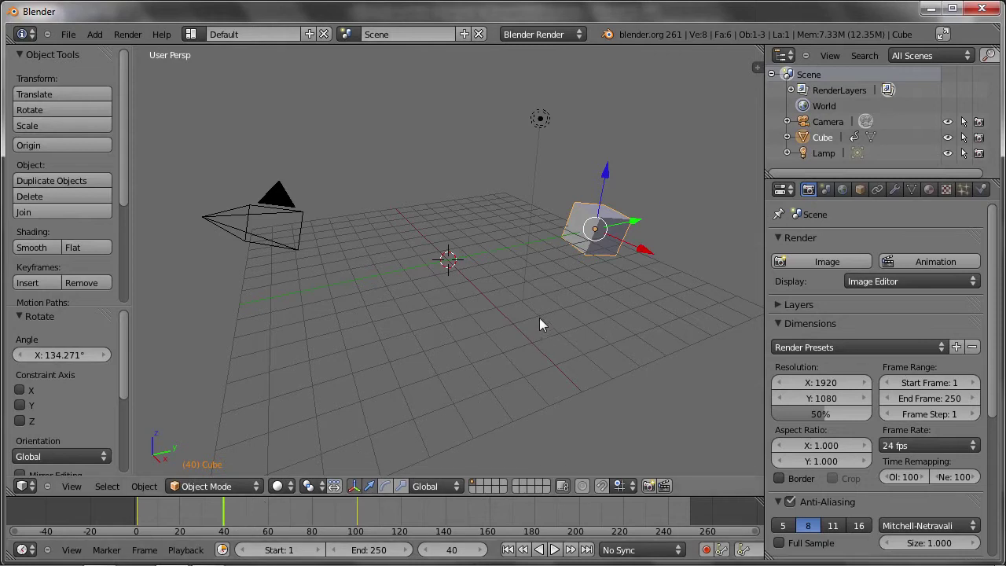
key(i)
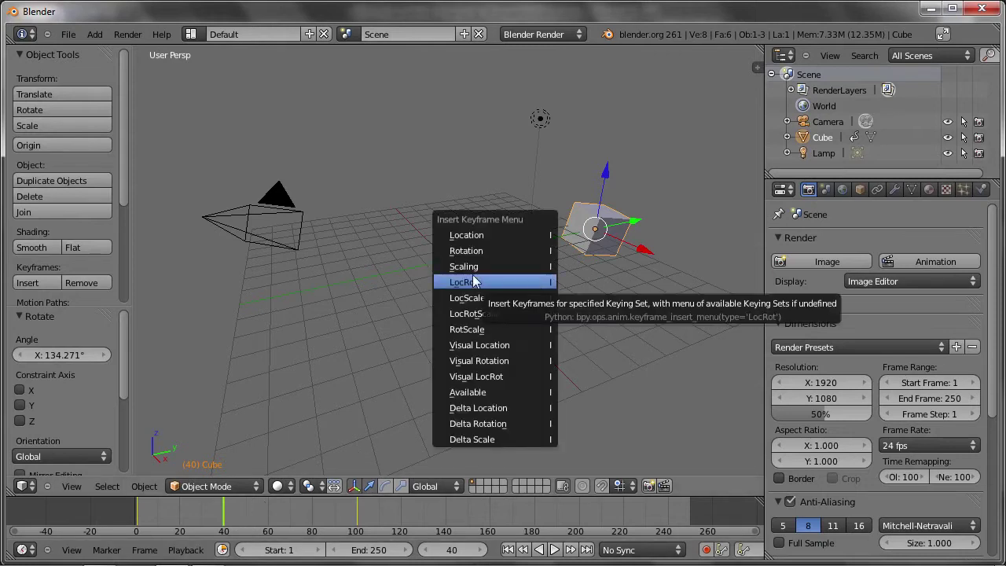
click(522, 282)
mouse_move(198, 511)
mouse_down()
mouse_move(161, 511)
mouse_move(136, 488)
mouse_up()
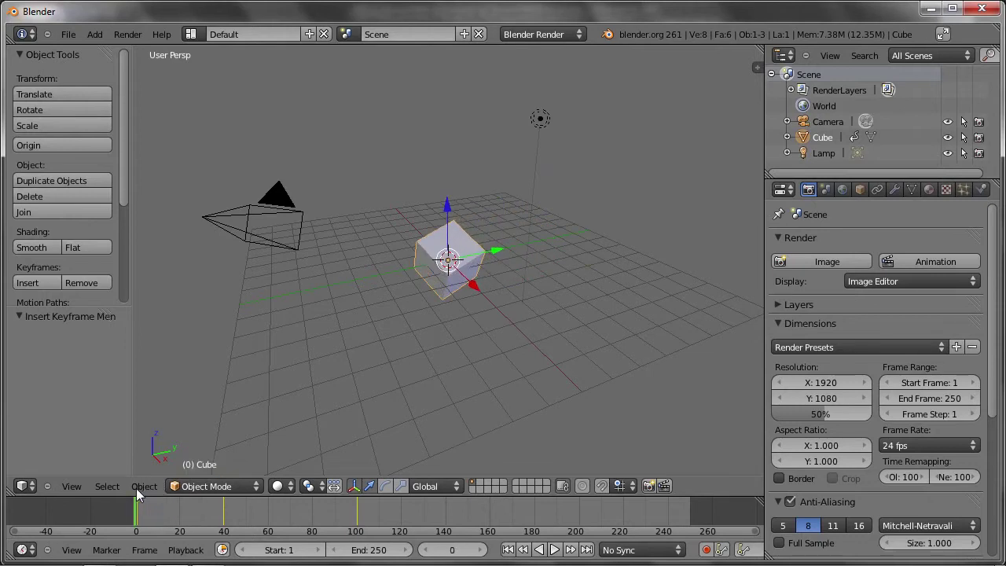
- At frame 100, move the cube lower-left along Y and X and insert a LocRot keyframe
click(554, 549)
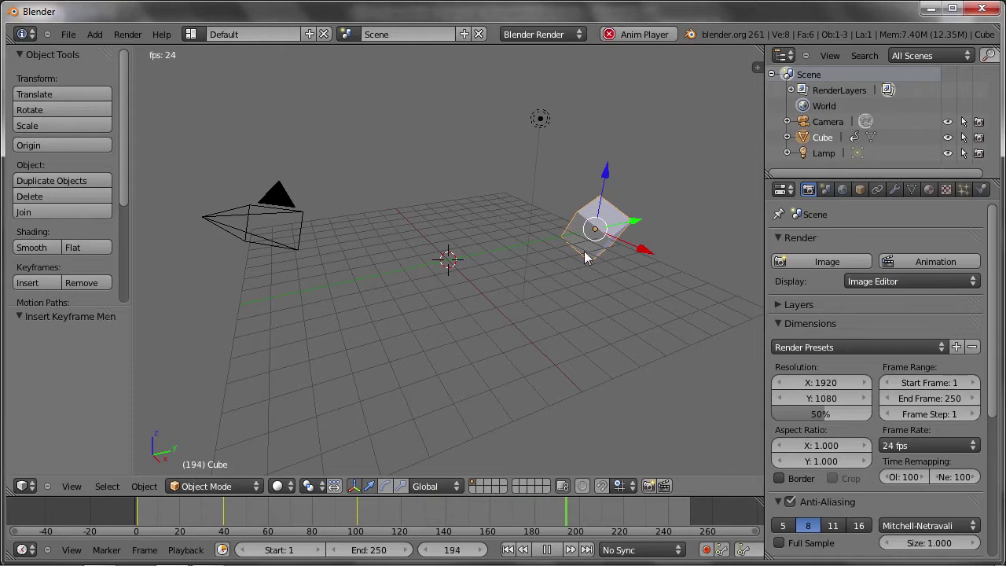
key(Escape)
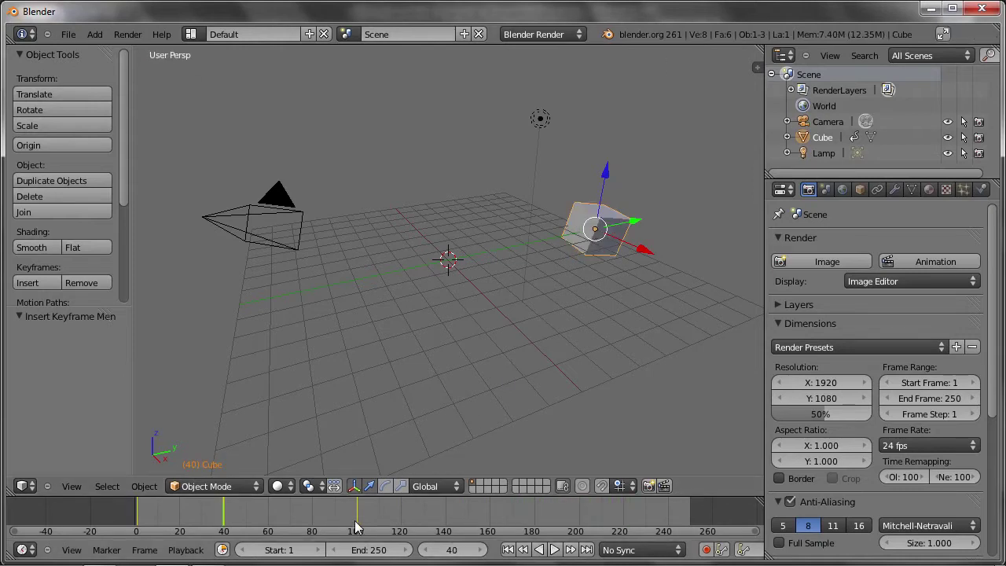
click(356, 525)
key(g)
key(y)
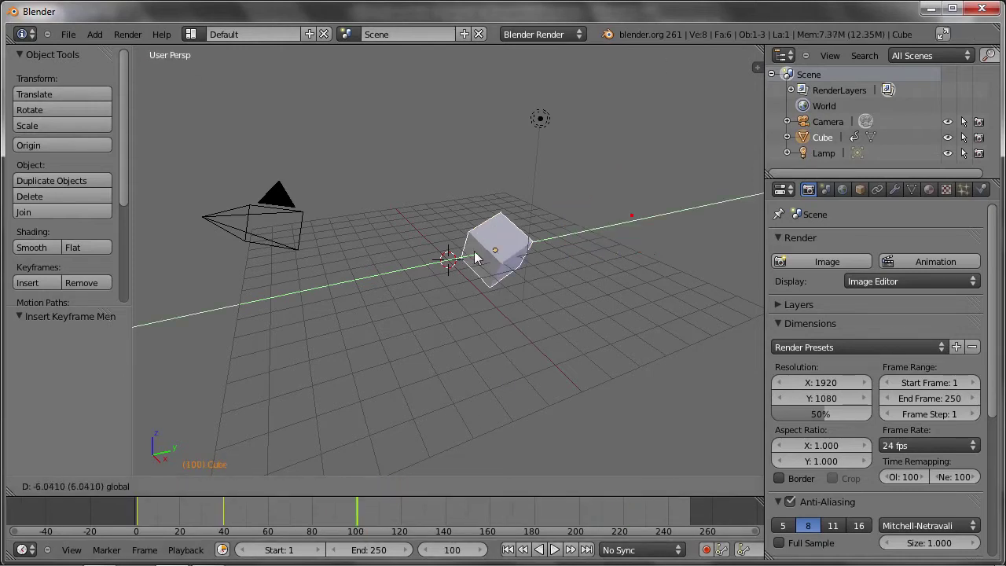
click(281, 299)
key(g)
key(y)
key(x)
click(235, 399)
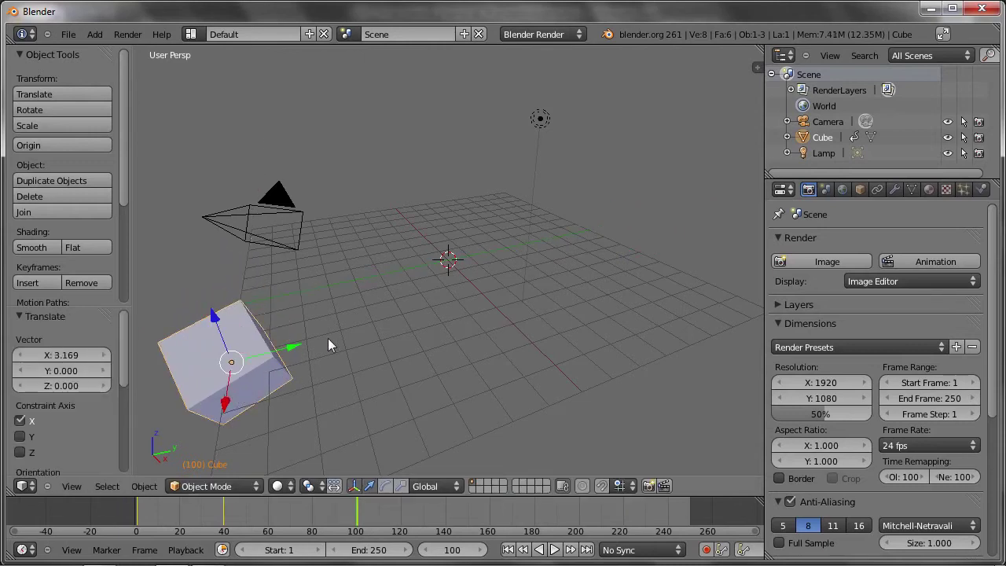
key(i)
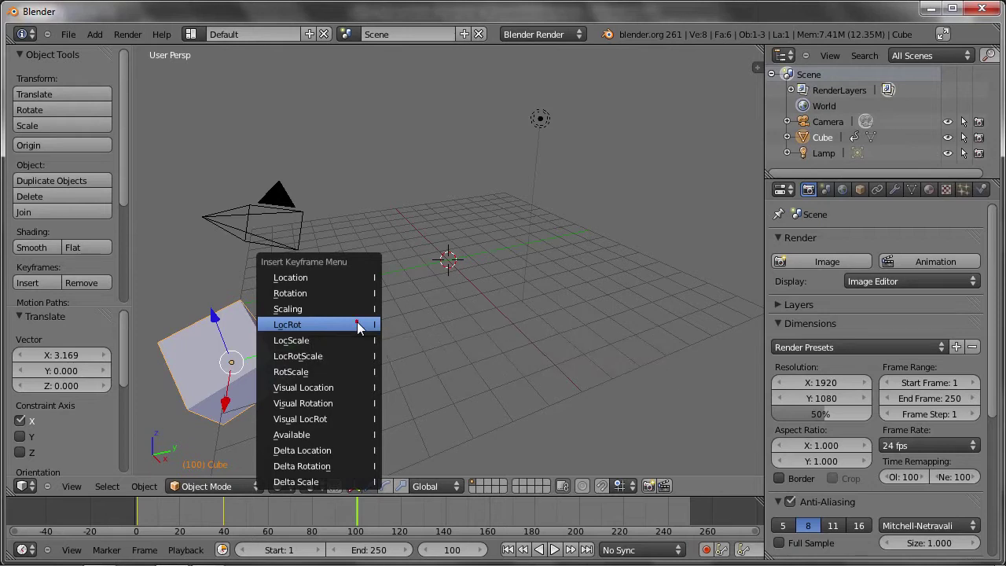
click(359, 323)
- Play the animation from the start to check it, then return to frame 100
drag(154, 534, 136, 532)
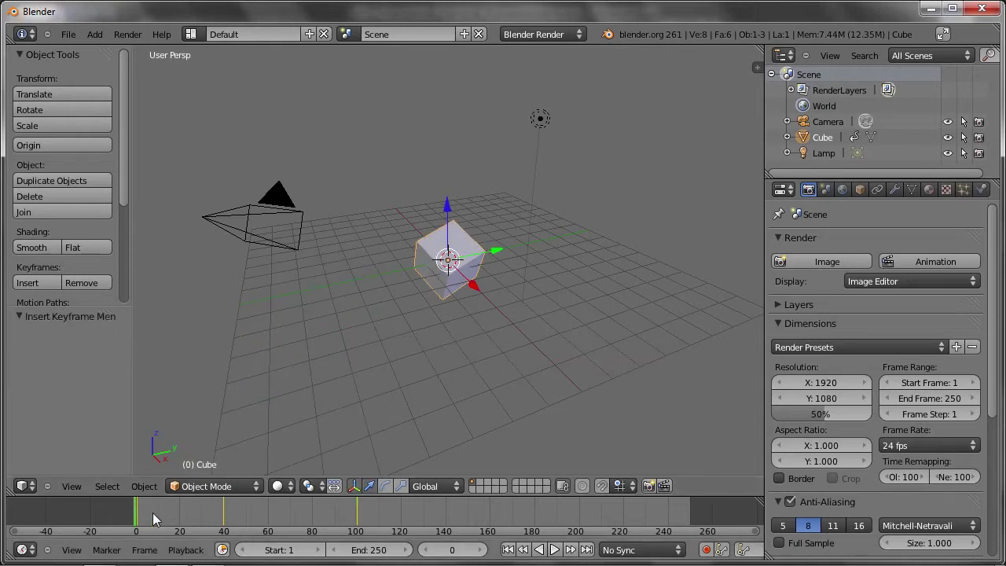
click(548, 552)
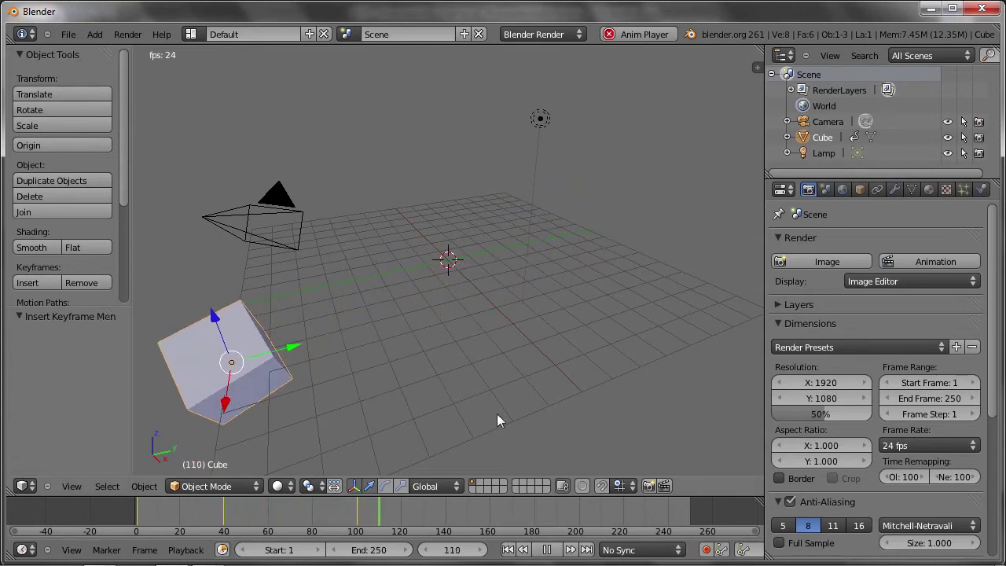
click(547, 550)
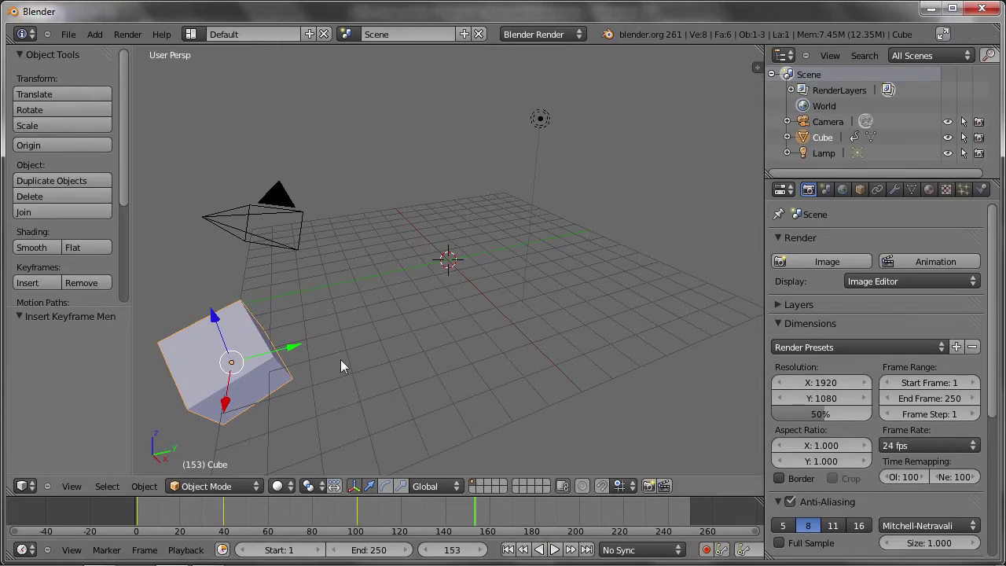
click(358, 525)
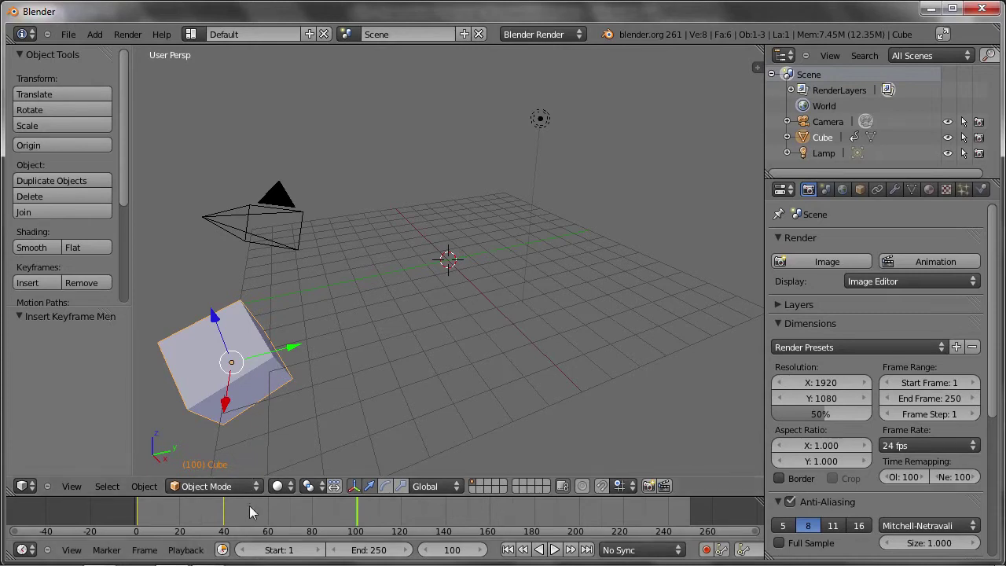
- At frame 40, drag the cube toward lower left along Y and X and scrub to review
drag(245, 519, 224, 519)
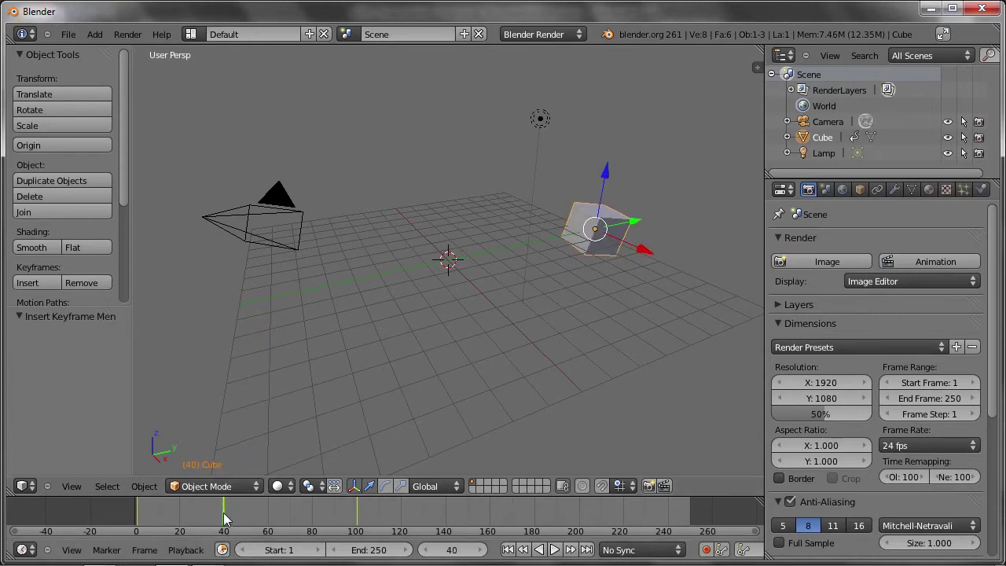
drag(638, 224, 346, 305)
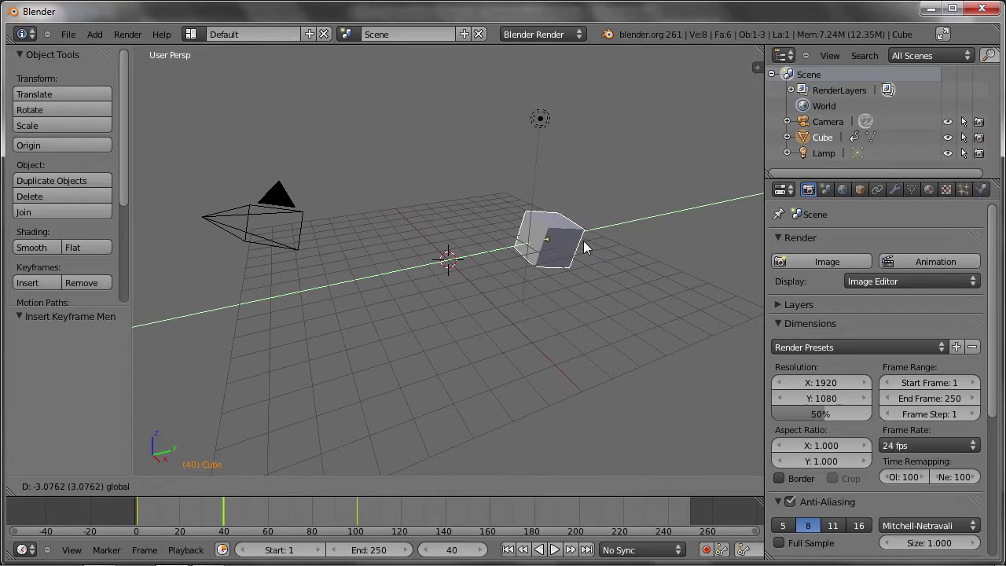
drag(299, 335, 312, 420)
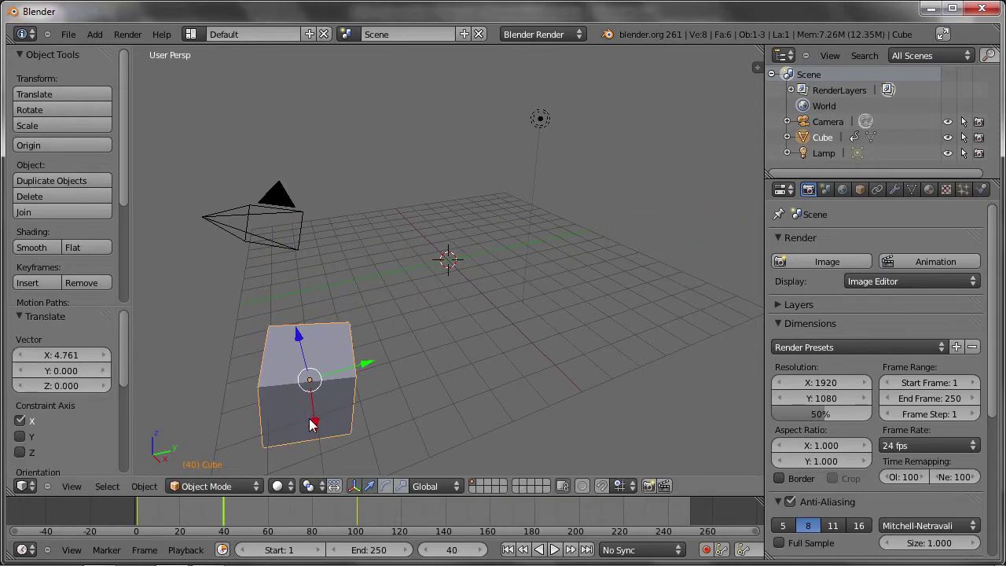
mouse_move(227, 523)
mouse_down()
mouse_move(334, 534)
mouse_move(258, 528)
mouse_move(330, 503)
mouse_move(257, 503)
mouse_up()
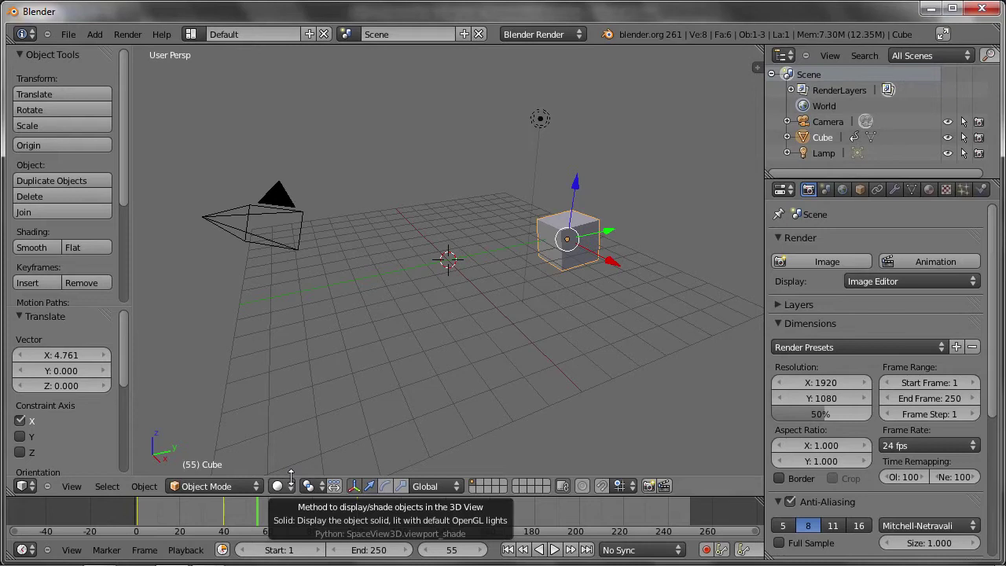
mouse_move(257, 521)
mouse_down()
mouse_move(233, 515)
mouse_move(304, 503)
mouse_up()
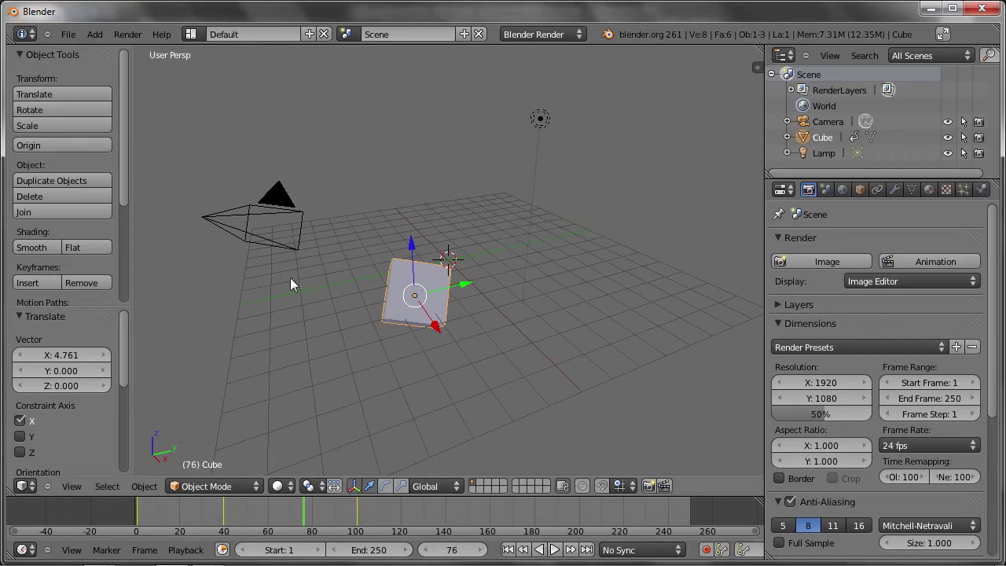
drag(303, 507, 226, 516)
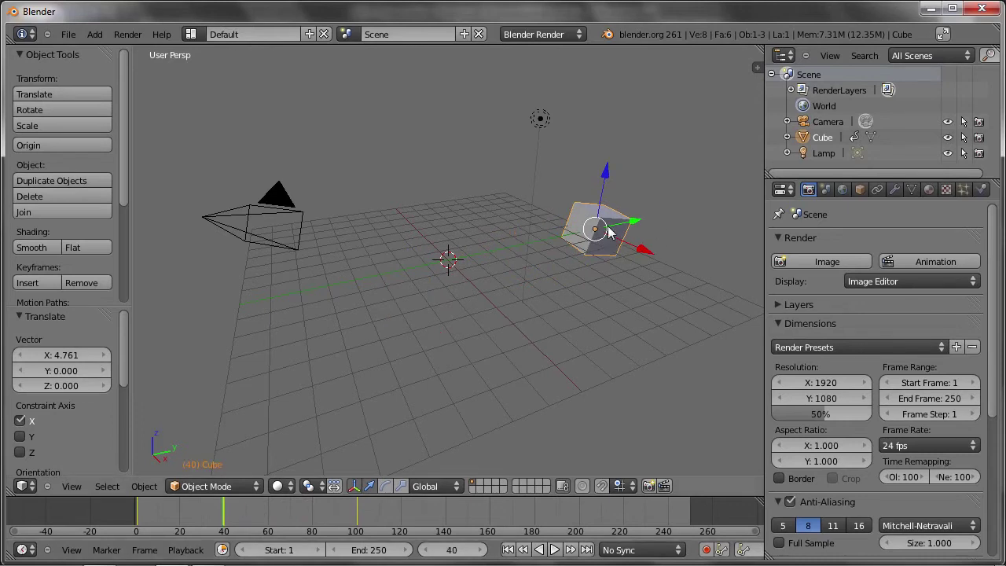
click(354, 521)
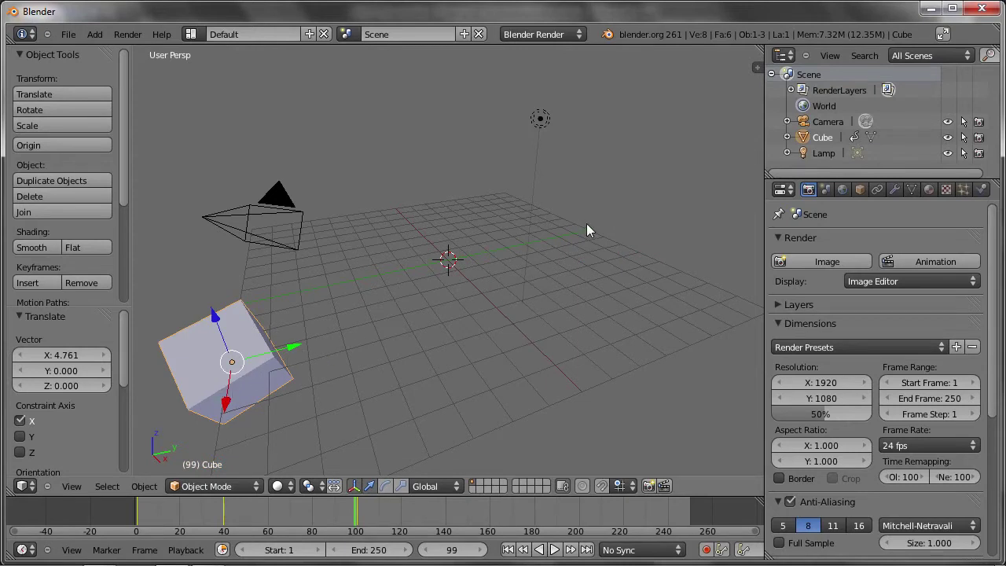
- At frame 80, shift the cube left along Y and X and insert a LocRot keyframe
drag(312, 511, 313, 512)
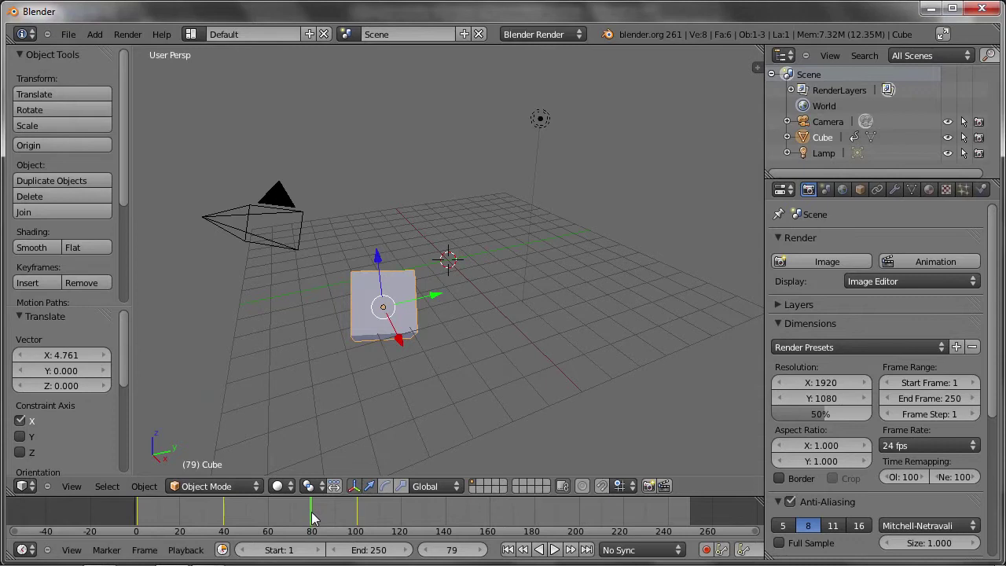
mouse_move(419, 305)
mouse_down()
mouse_move(362, 351)
mouse_move(346, 312)
mouse_up()
drag(378, 282, 359, 283)
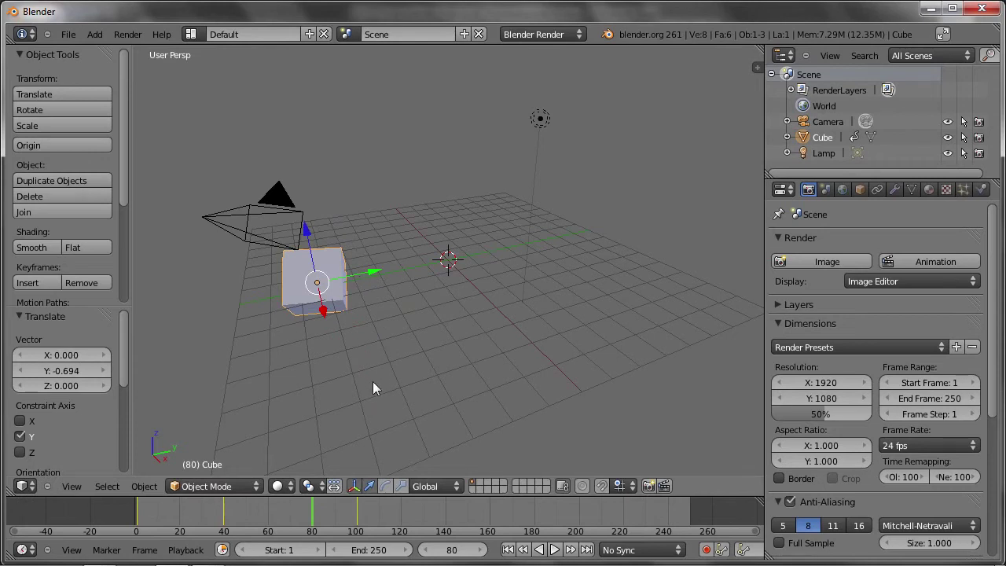
key(i)
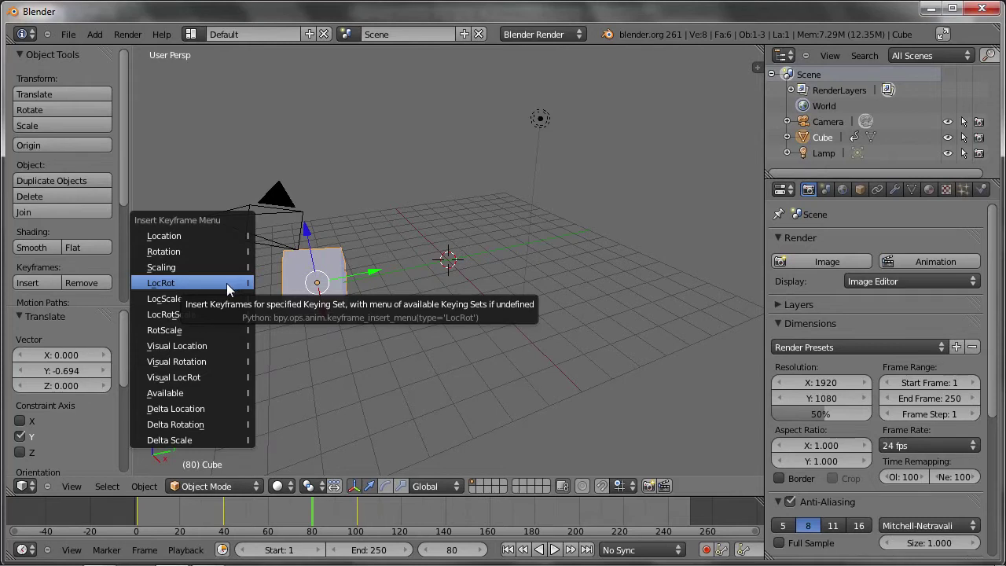
click(148, 236)
drag(296, 510, 209, 511)
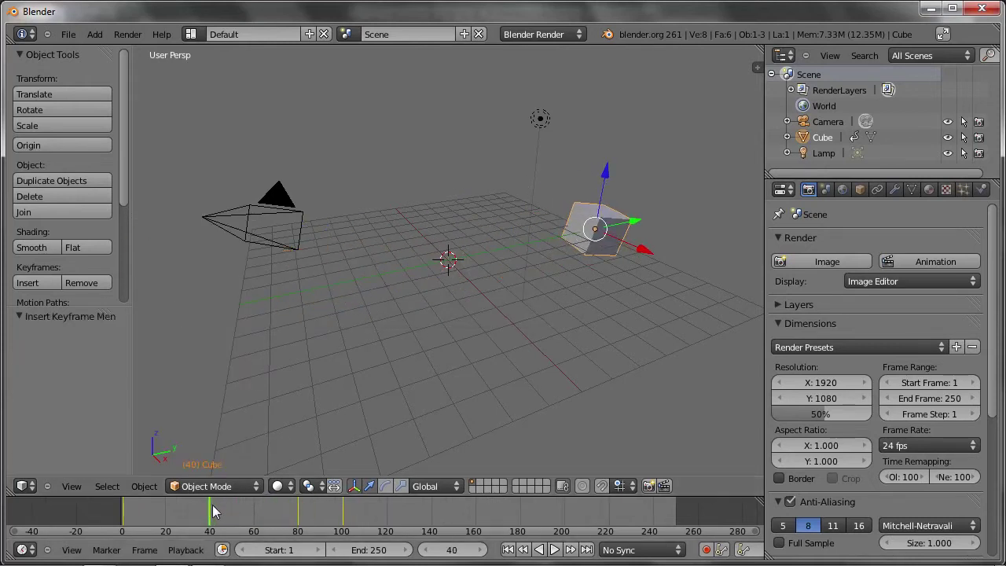
- Play the animation, go to frame 51, and open the N side panel to its Transform values
click(550, 551)
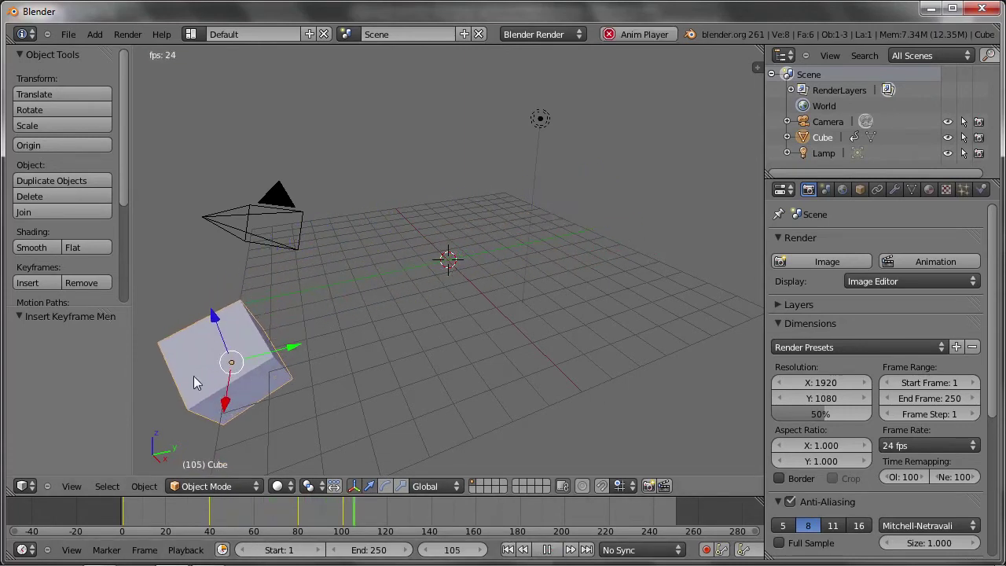
click(548, 550)
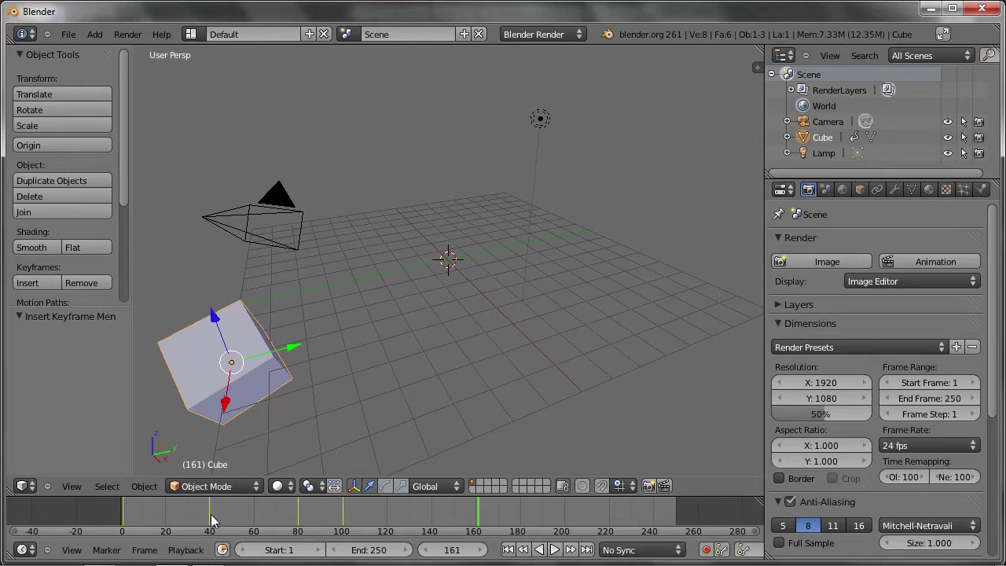
drag(211, 520, 214, 516)
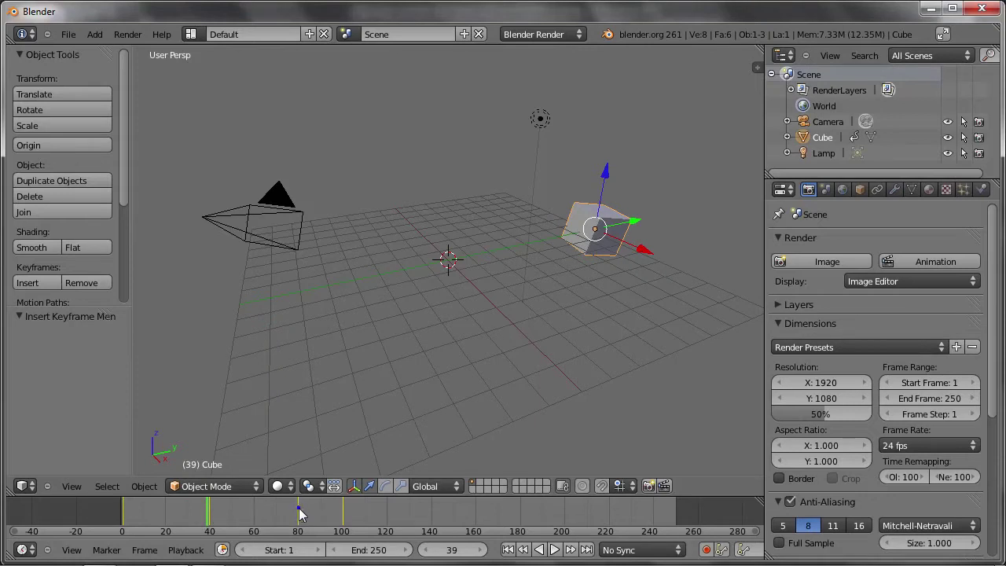
drag(298, 515, 236, 515)
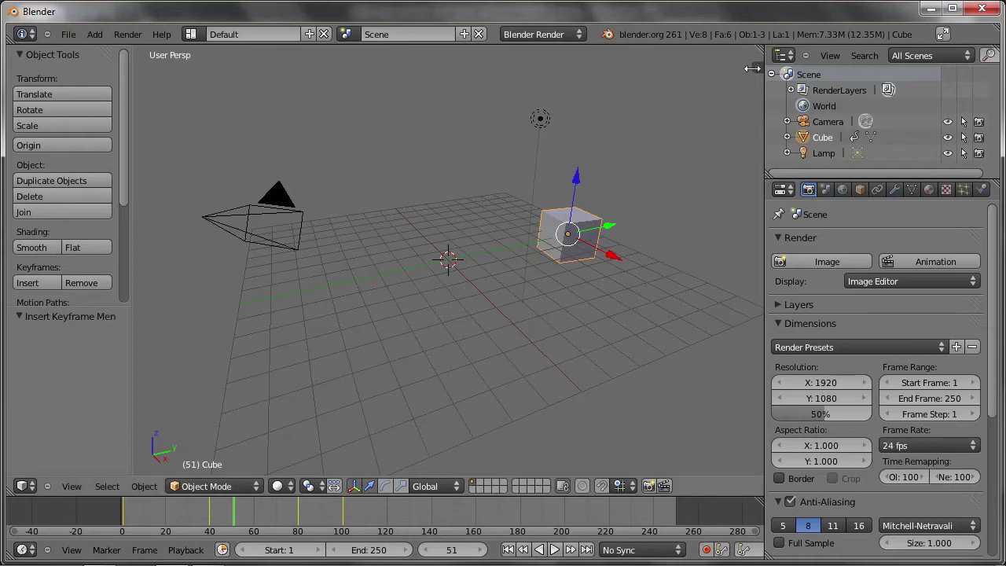
click(753, 69)
drag(754, 197, 756, 68)
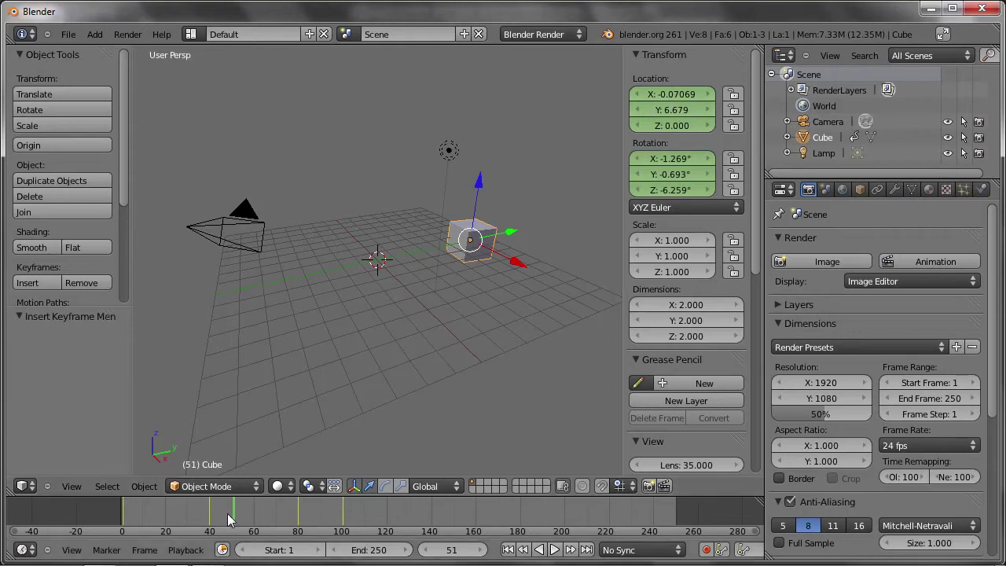
- Scrub forward watching the Transform values, then play the animation from frame 1 and stop it
drag(228, 518, 299, 517)
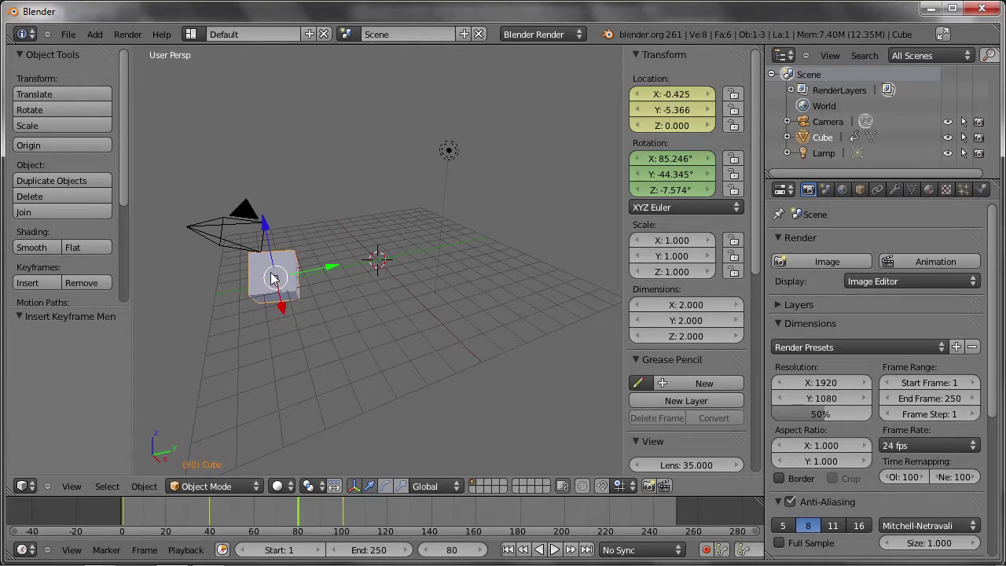
middle_drag(330, 301, 274, 315)
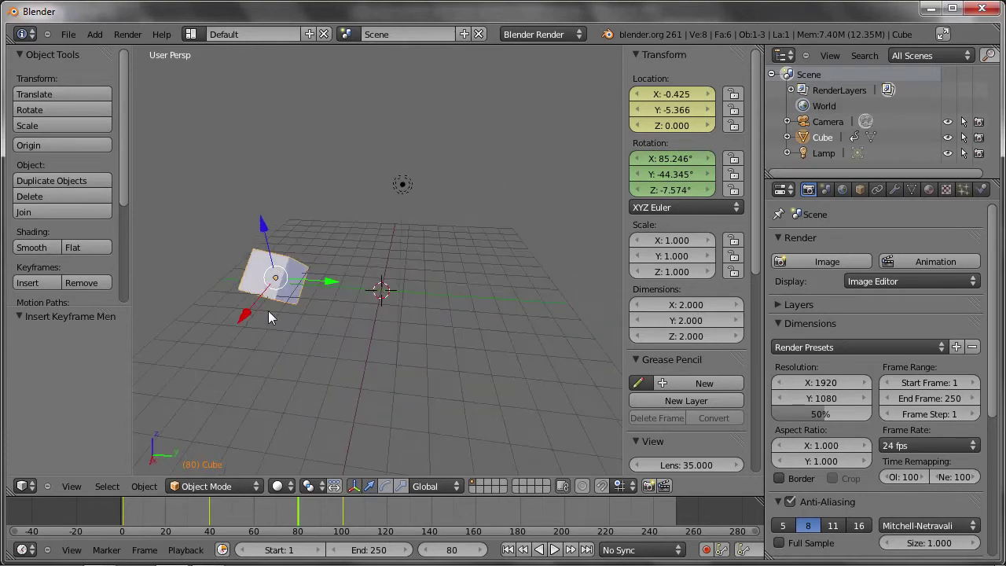
drag(299, 523, 342, 516)
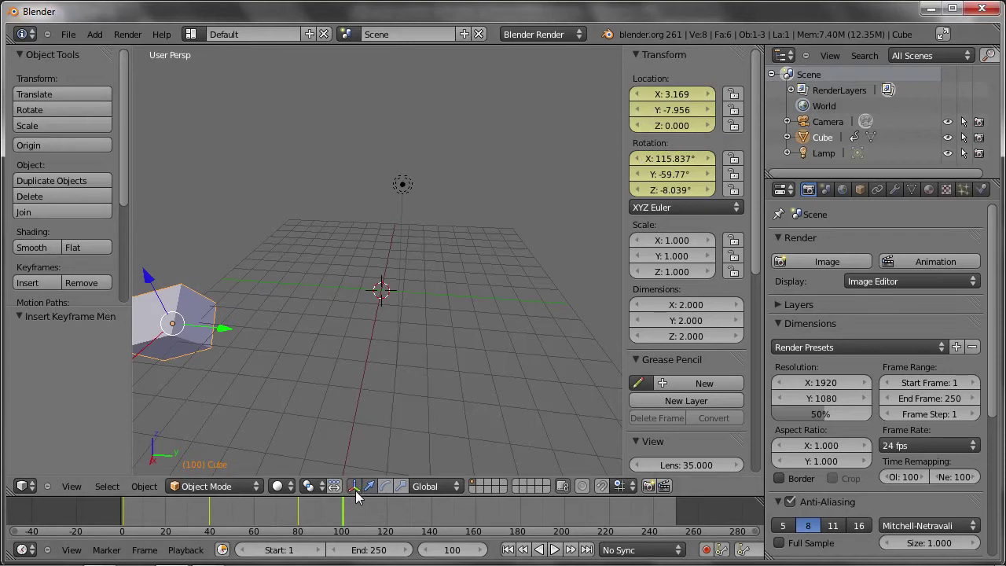
click(124, 513)
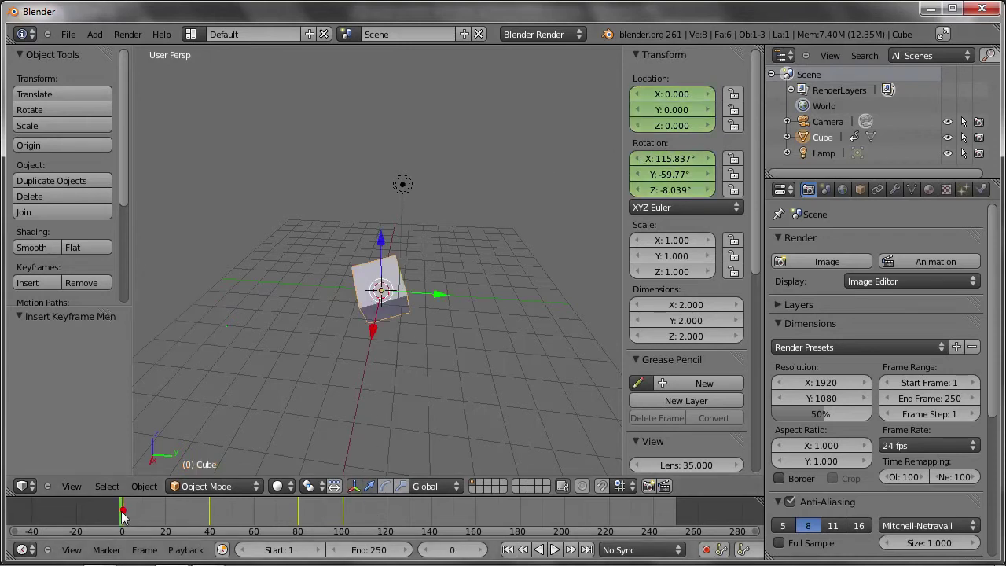
click(124, 513)
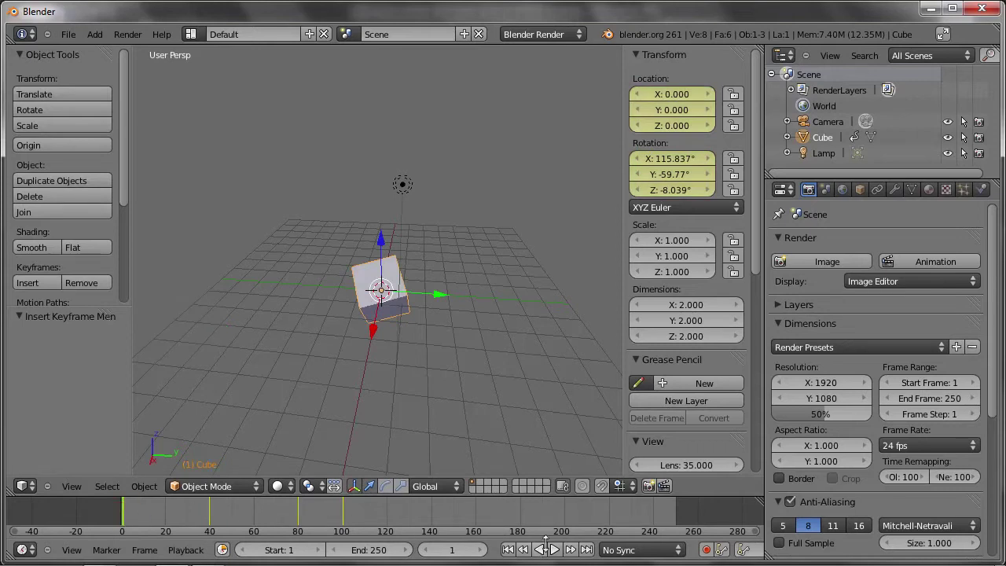
click(555, 549)
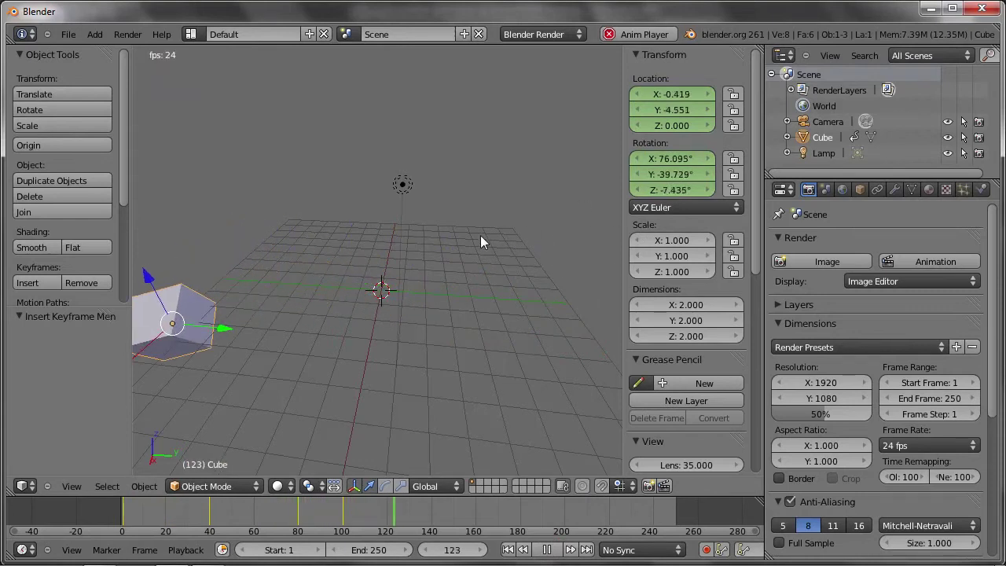
key(Escape)
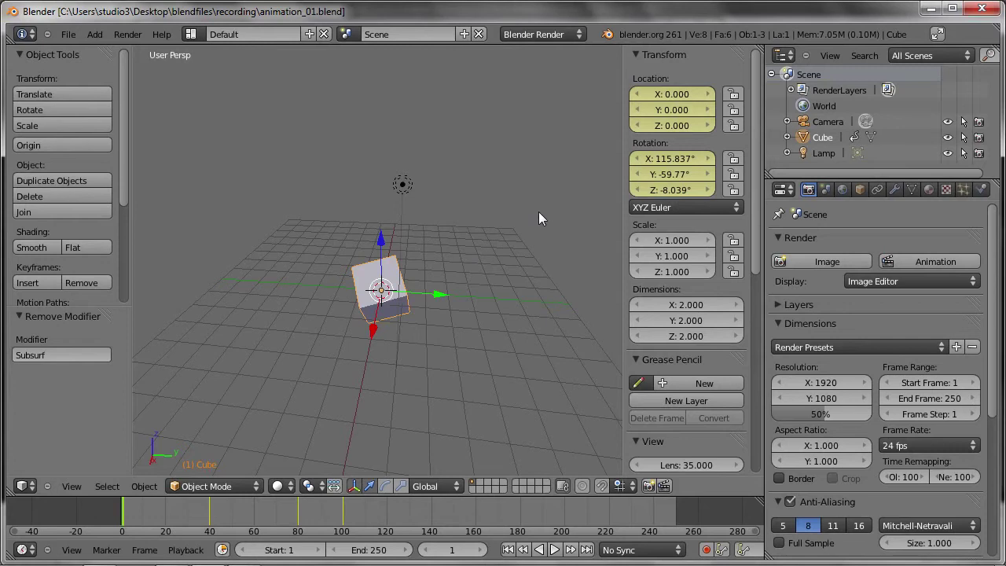
- Delete the frame-1 keyframes from the Location and Rotation X, Y, Z fields
right_click(669, 106)
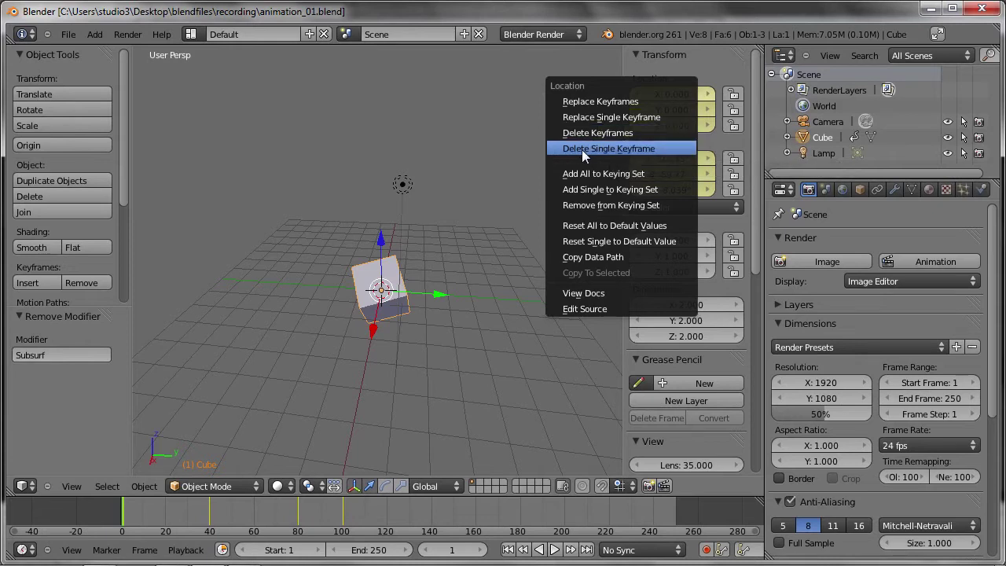
click(641, 149)
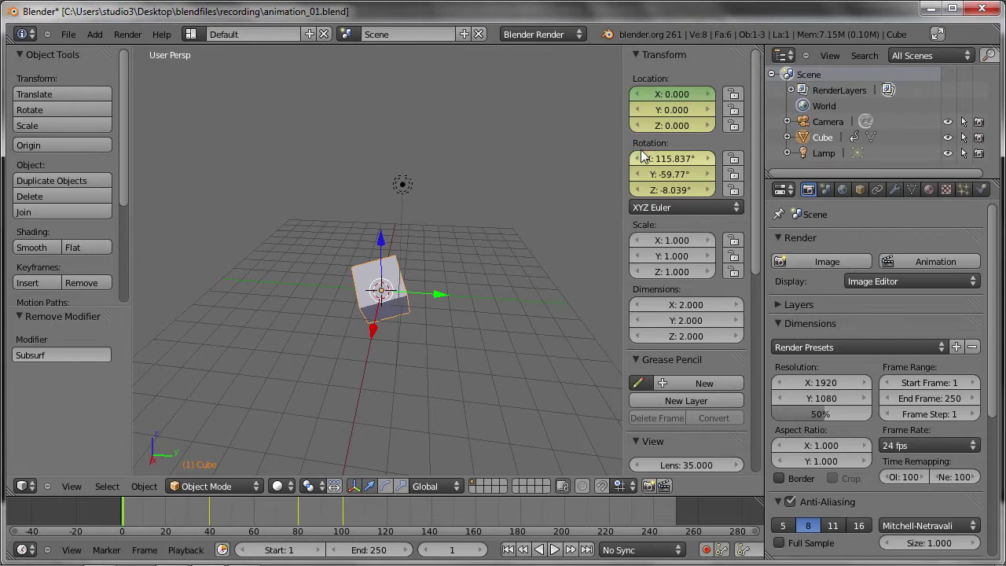
right_click(680, 112)
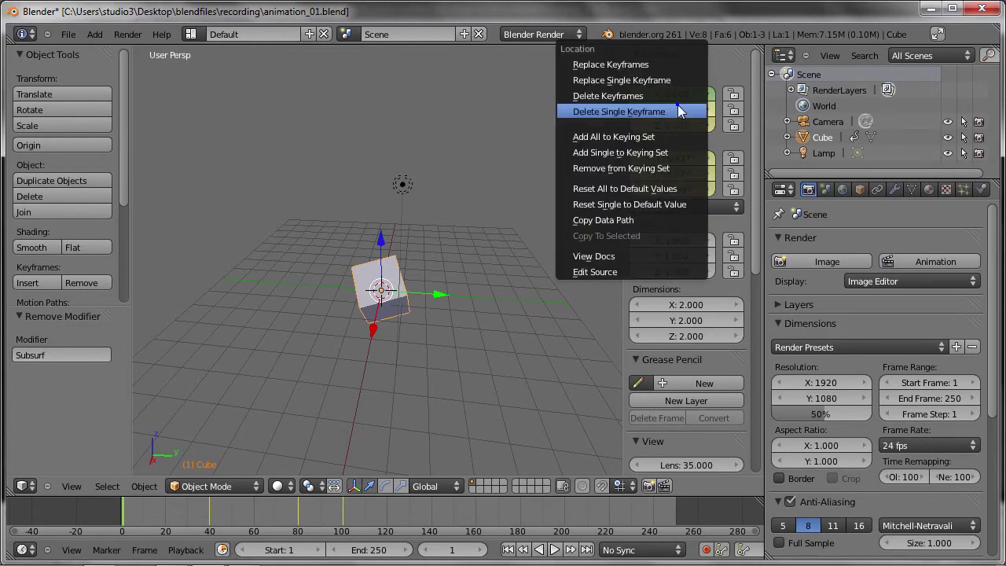
click(603, 96)
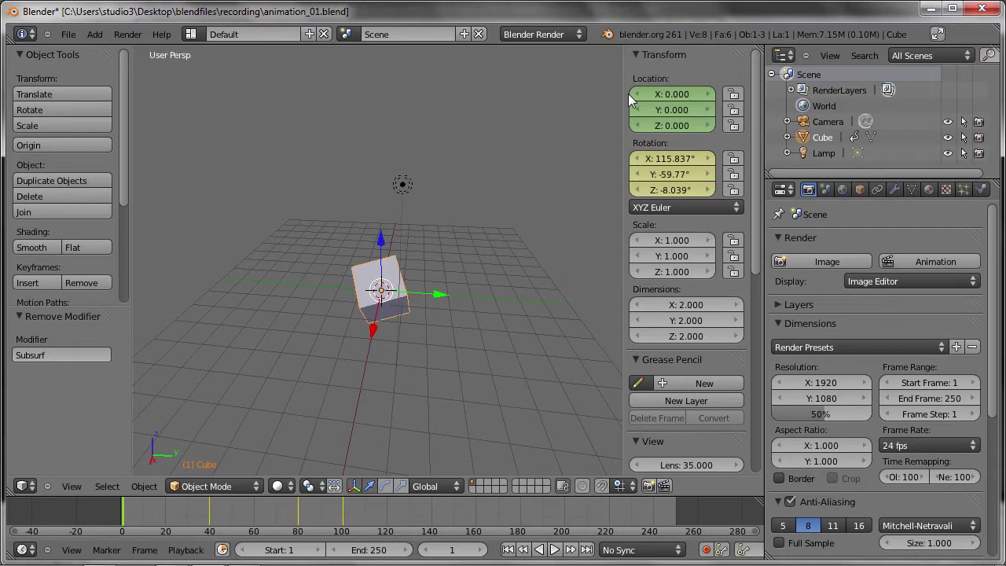
right_click(691, 161)
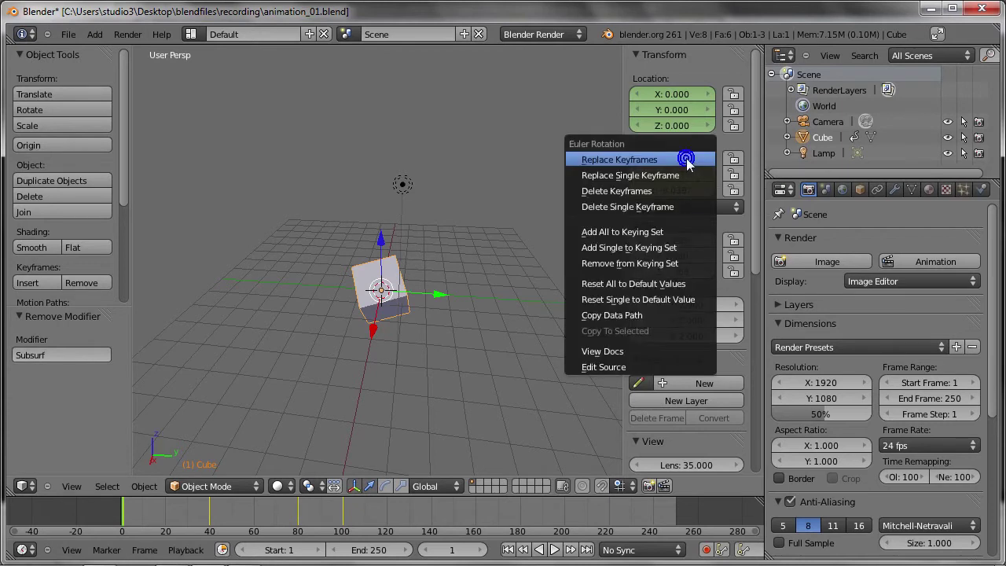
click(638, 206)
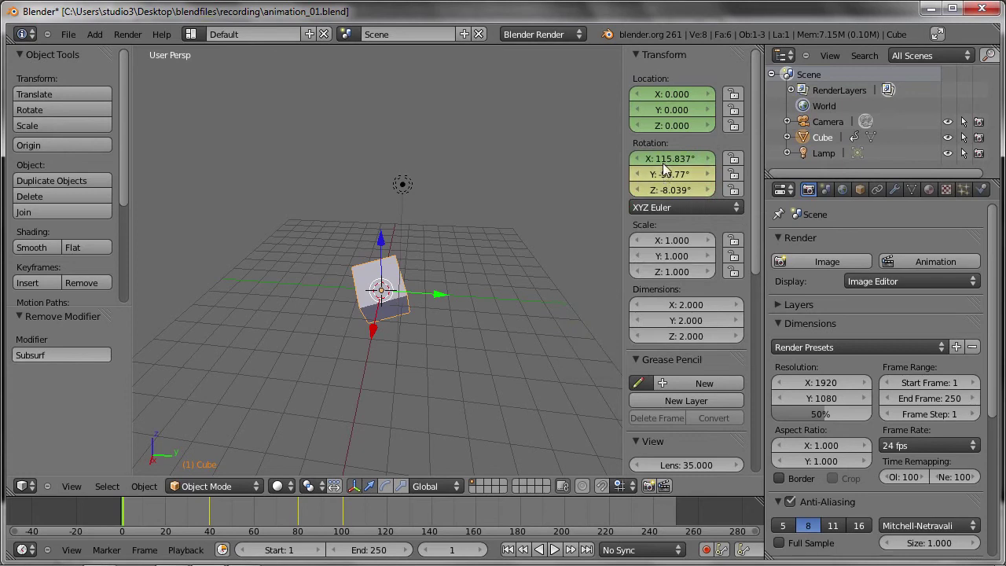
right_click(680, 189)
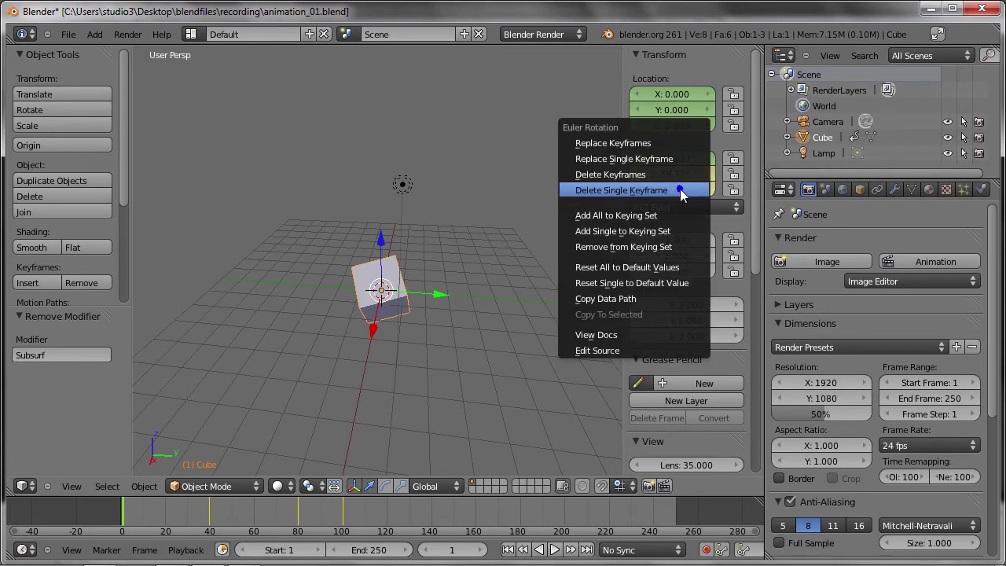
click(679, 190)
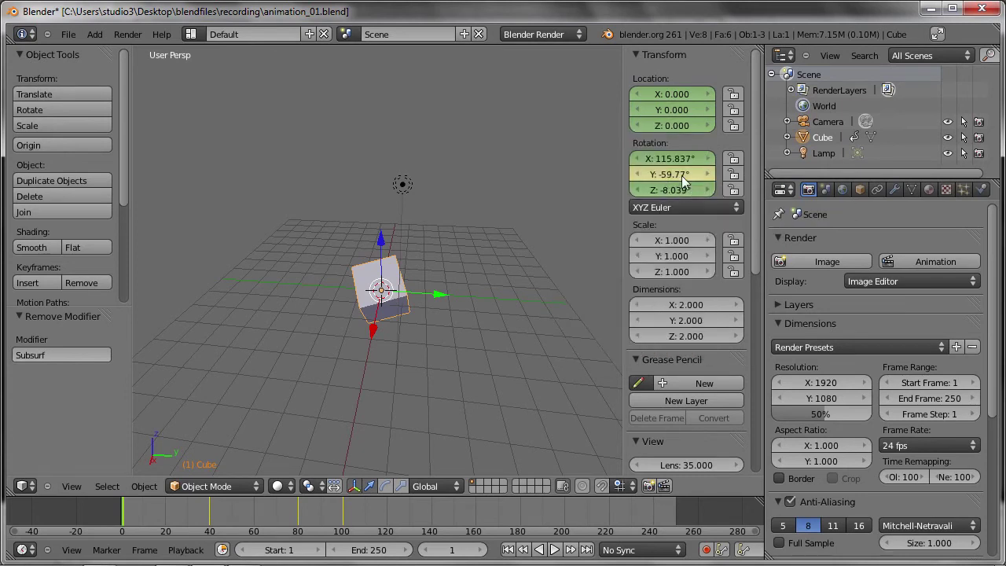
right_click(686, 171)
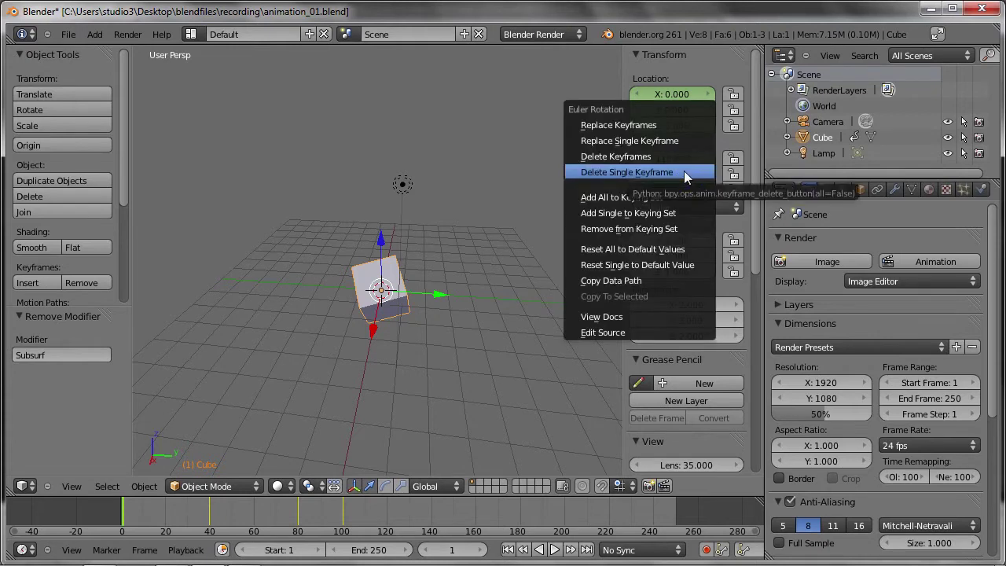
click(680, 149)
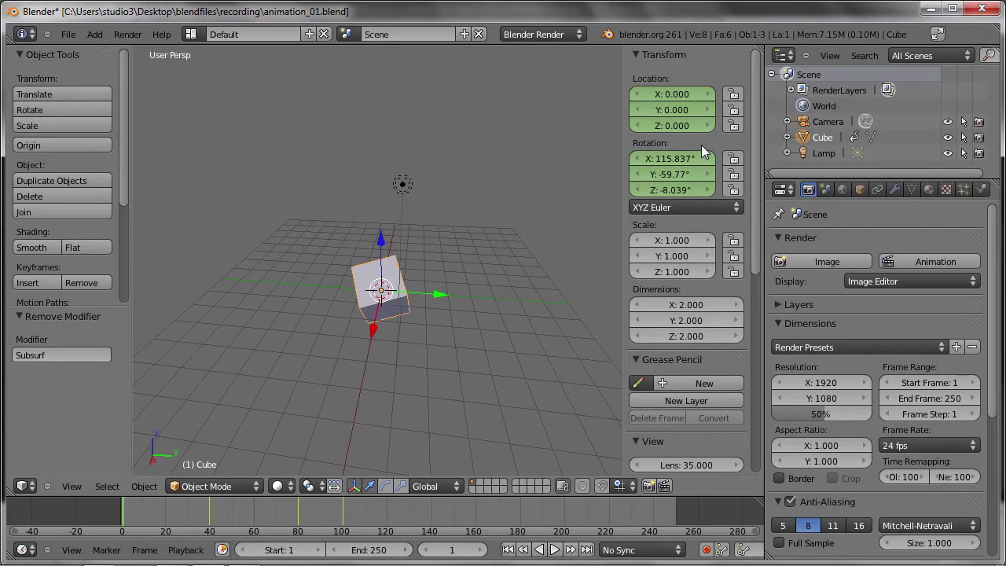
- Select the cube and insert a fresh LocRot keyframe at frame 1
right_click(404, 280)
key(i)
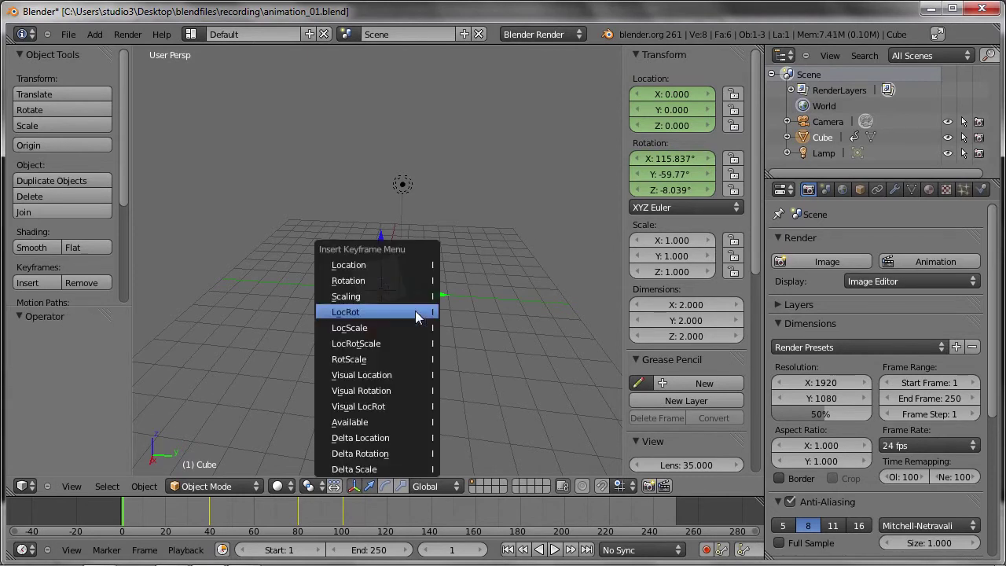
click(381, 315)
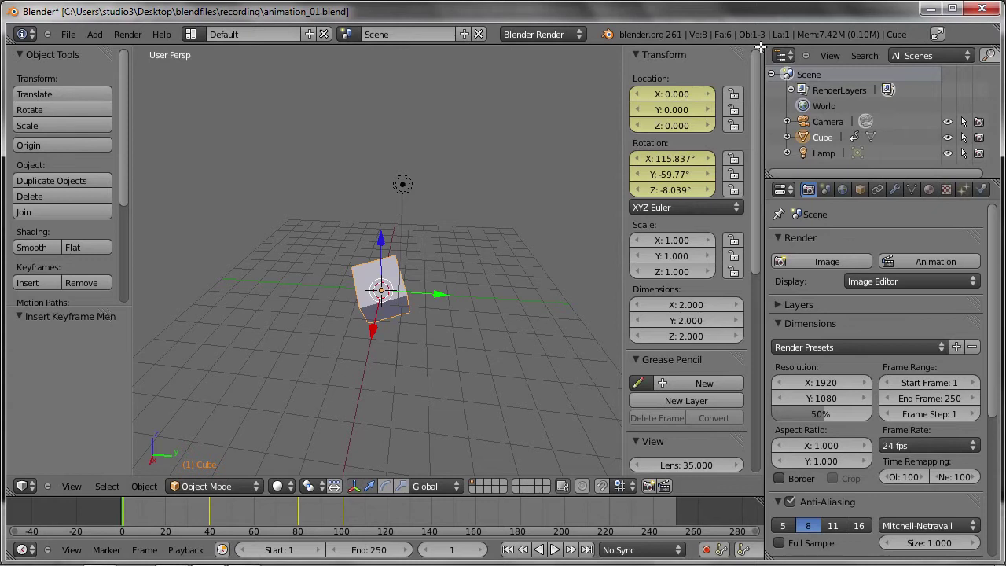
- Split the 3D viewport from its corner and switch the lower area to the DopeSheet editor
drag(760, 47, 737, 375)
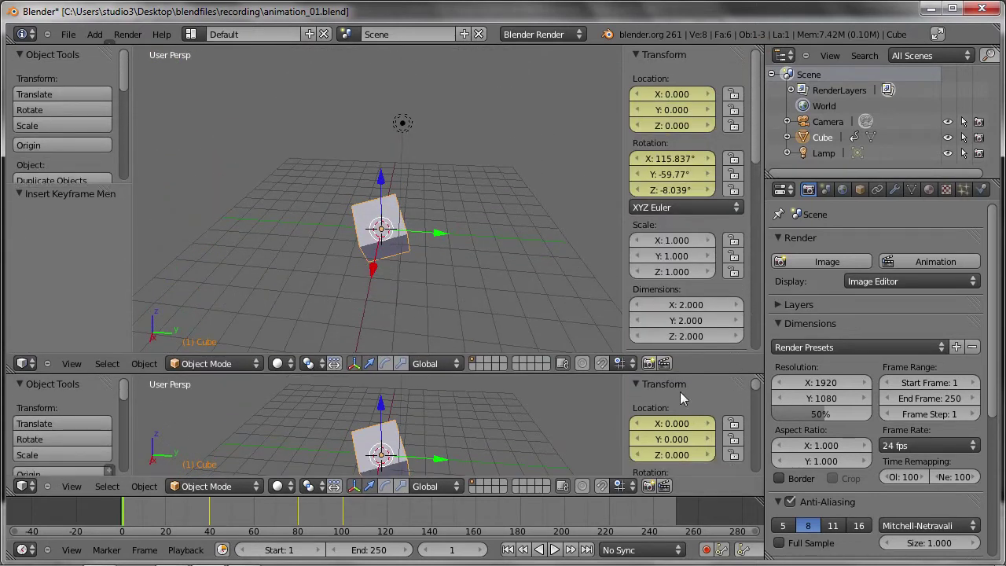
click(23, 486)
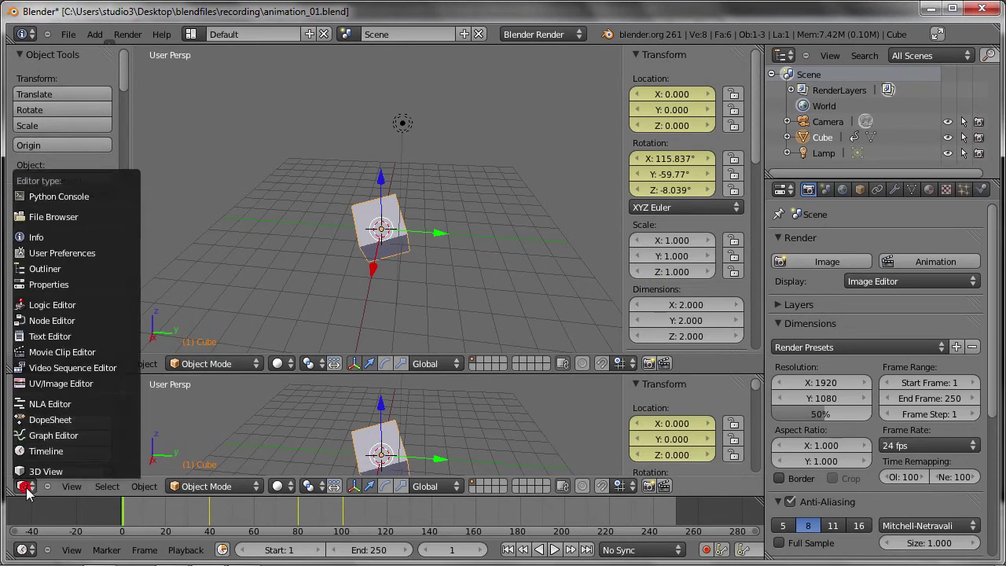
click(45, 423)
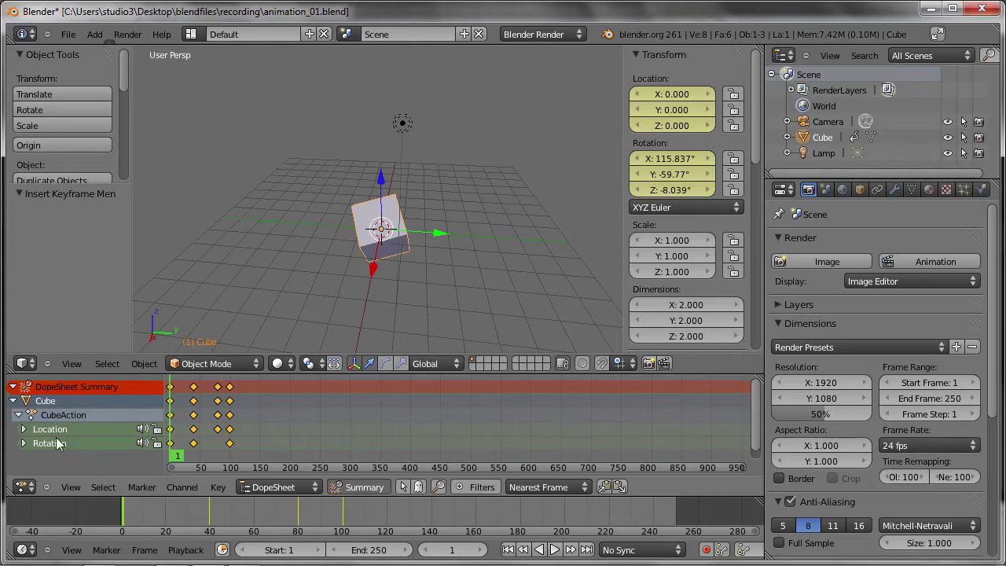
middle_drag(274, 430, 411, 434)
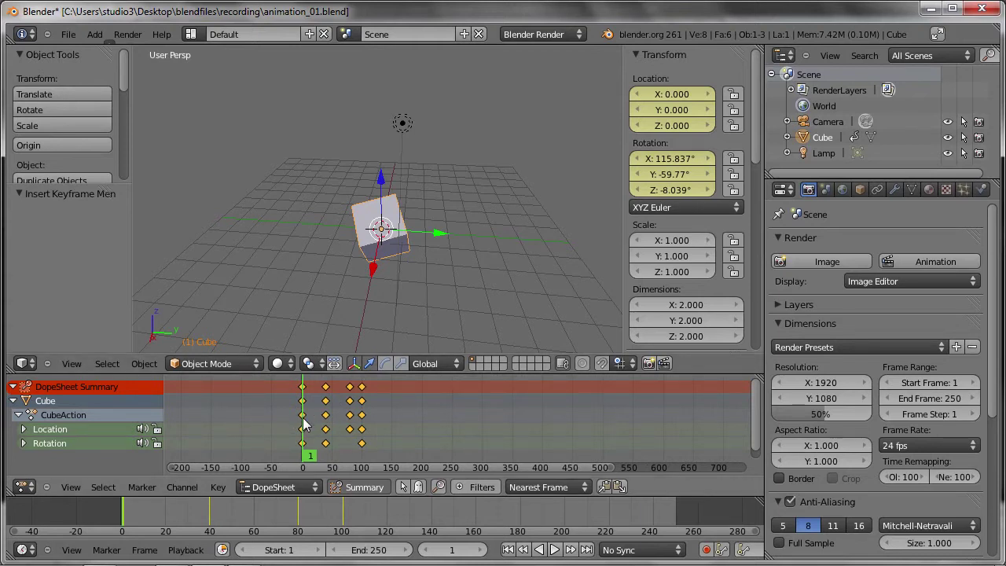
middle_drag(253, 426, 249, 424)
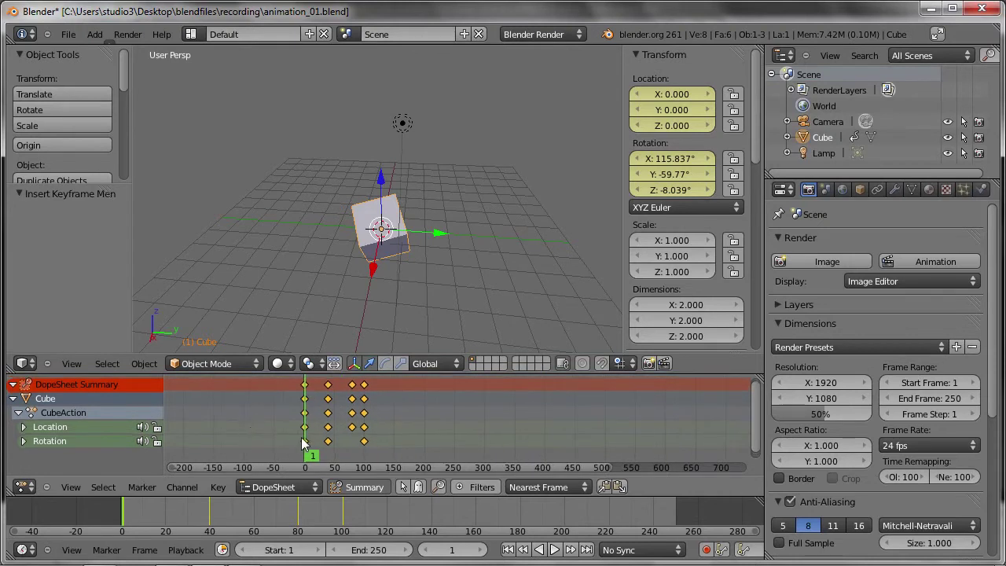
scroll(301, 437, up, 3)
ctrl+middle_drag(301, 437, 345, 434)
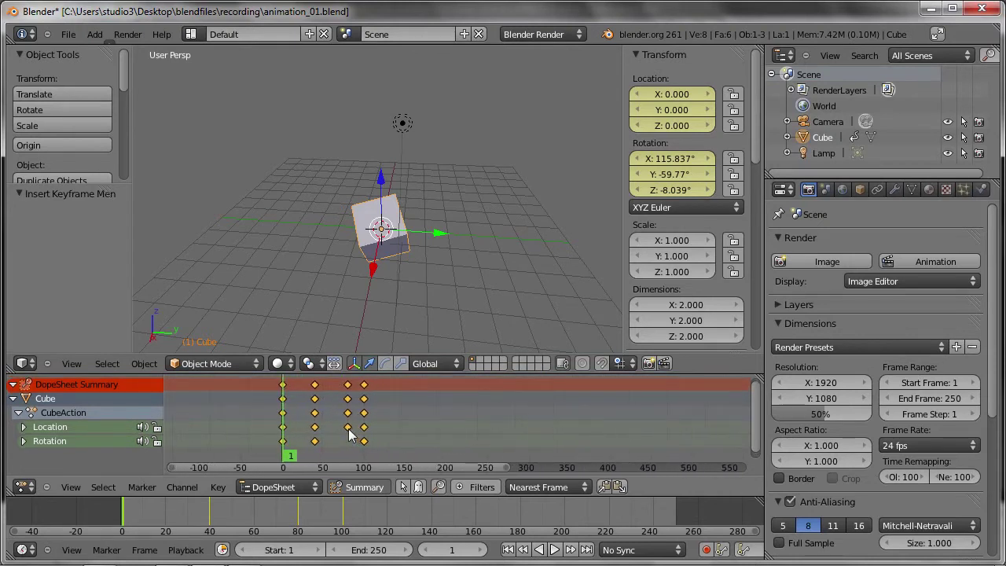
key(x)
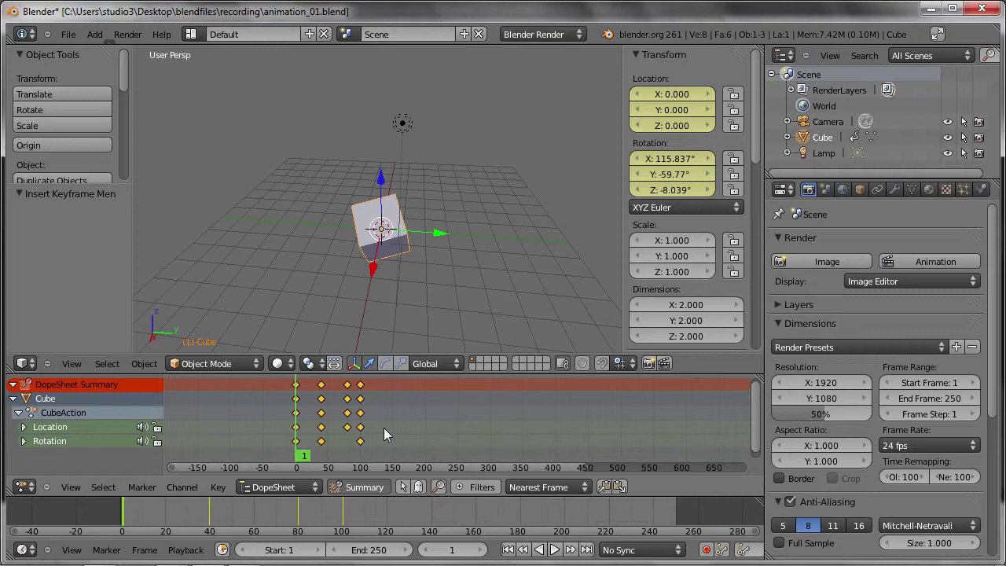
ctrl+middle_drag(383, 413, 490, 422)
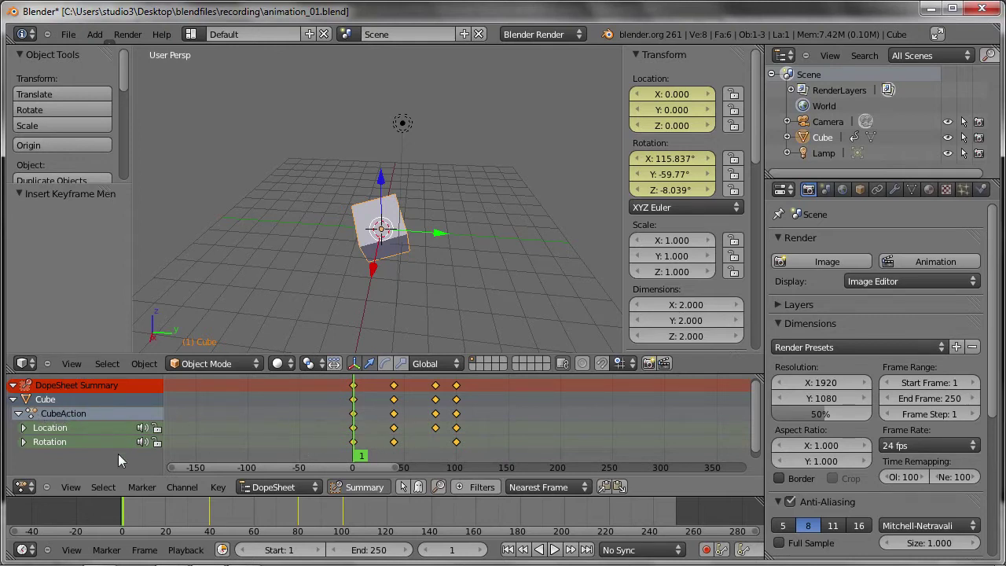
- Fold the Dope Sheet channels down to the summary row and zoom into the timeline
click(19, 418)
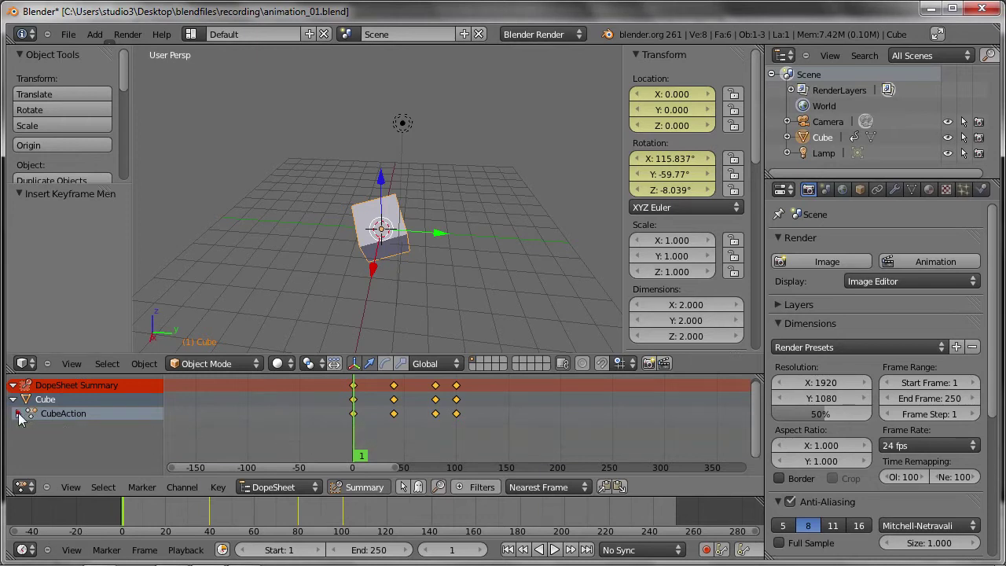
click(12, 401)
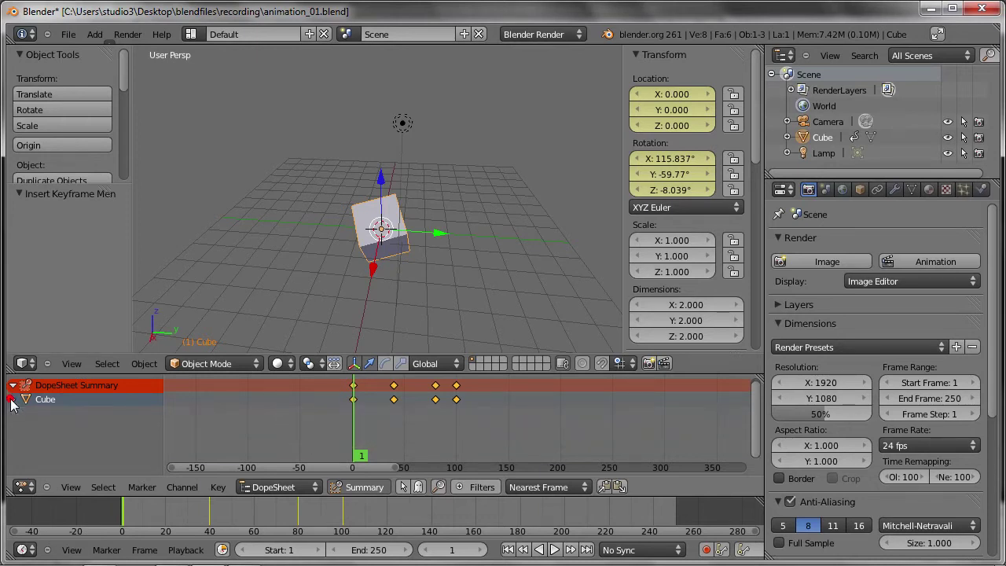
click(12, 388)
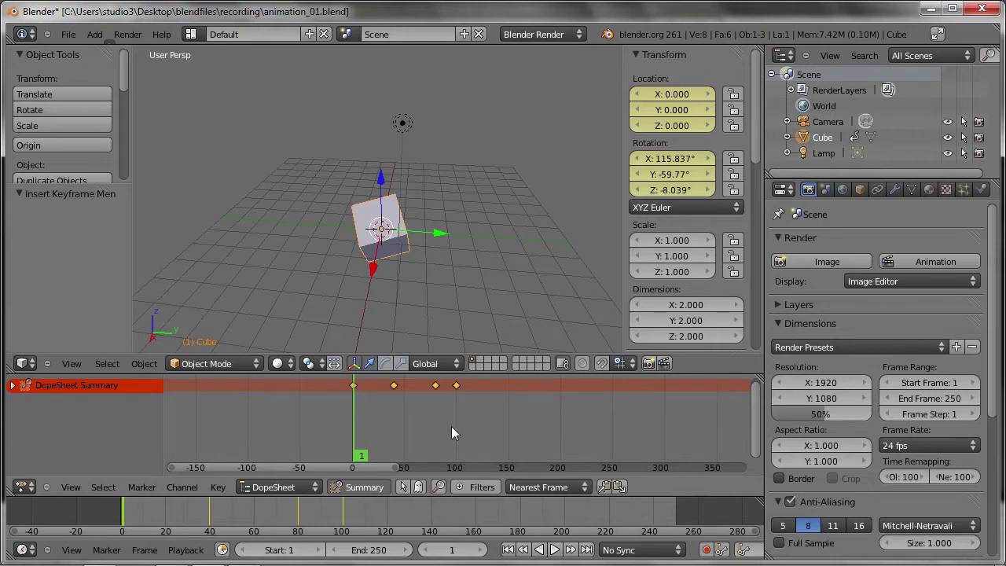
scroll(400, 409, up, 2)
scroll(400, 409, up, 1)
scroll(378, 412, up, 2)
scroll(404, 414, up, 2)
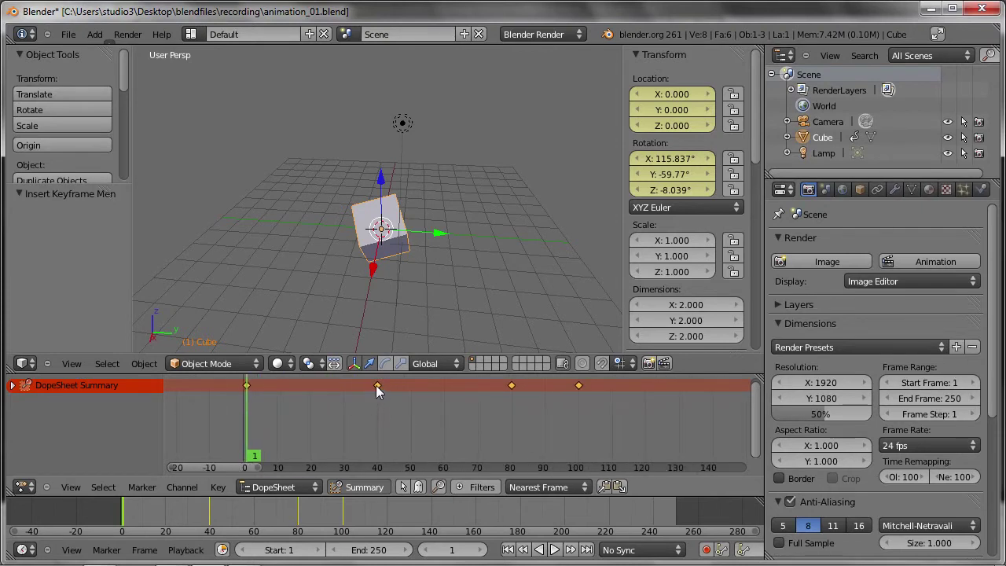
- Move the cube's frame-40 keyframe to frame 50
right_click(377, 385)
key(g)
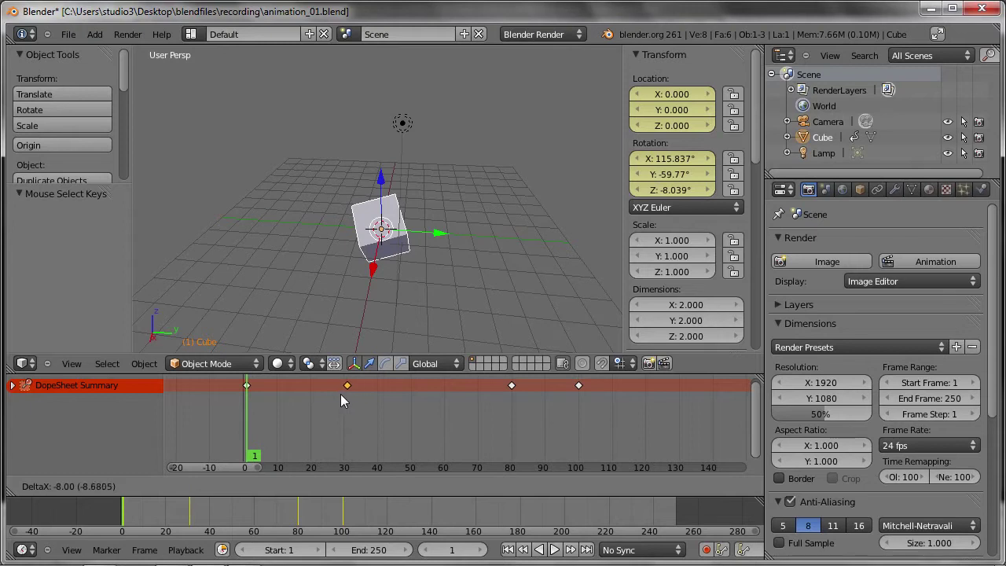
click(338, 394)
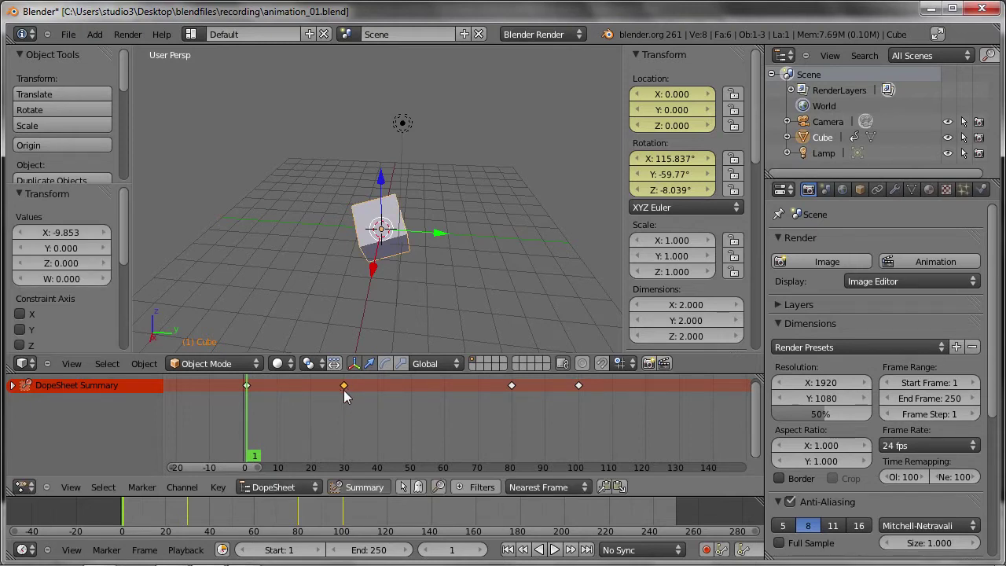
key(g)
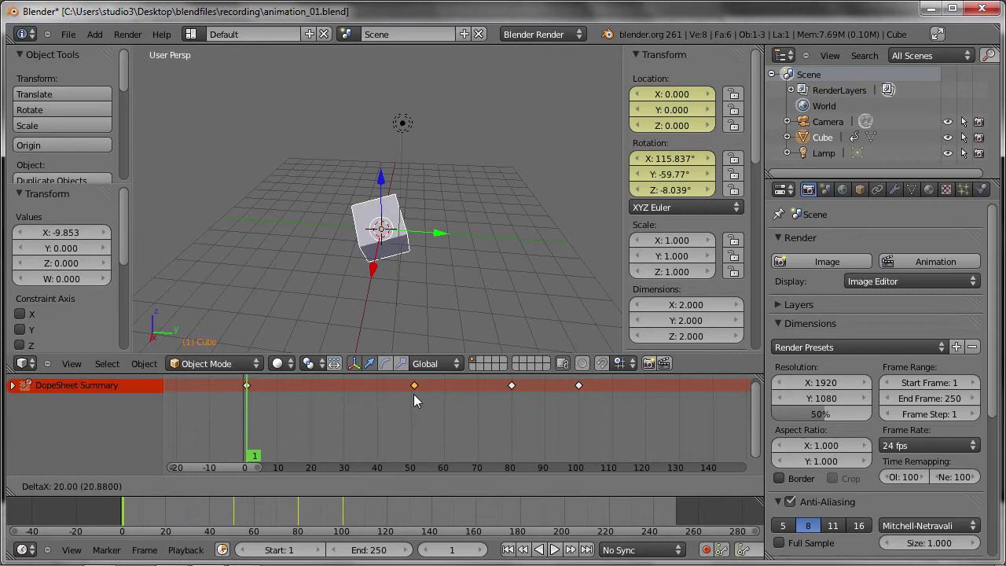
click(410, 394)
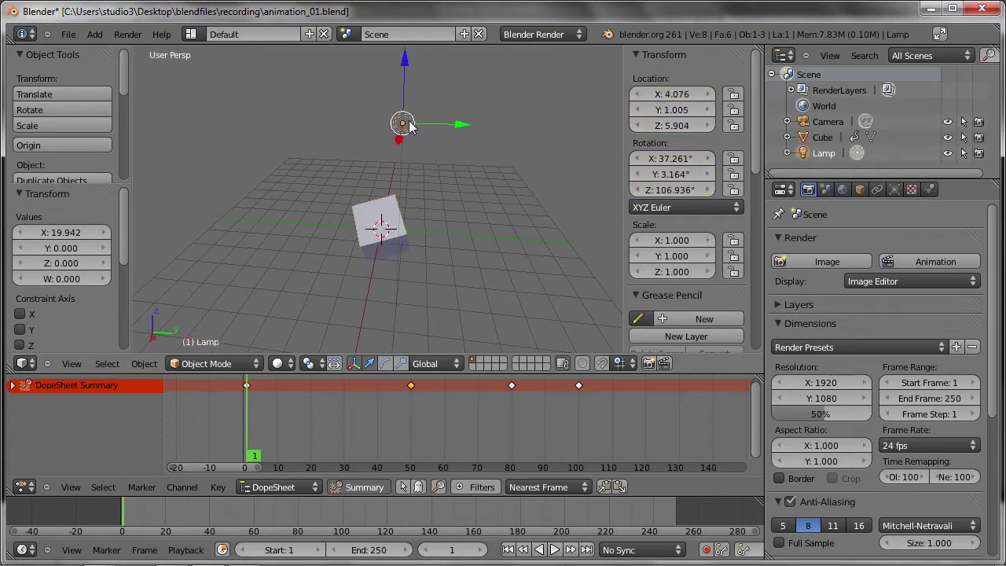
- Insert a LocRot keyframe for the lamp at the starting frame and advance the current frame
key(i)
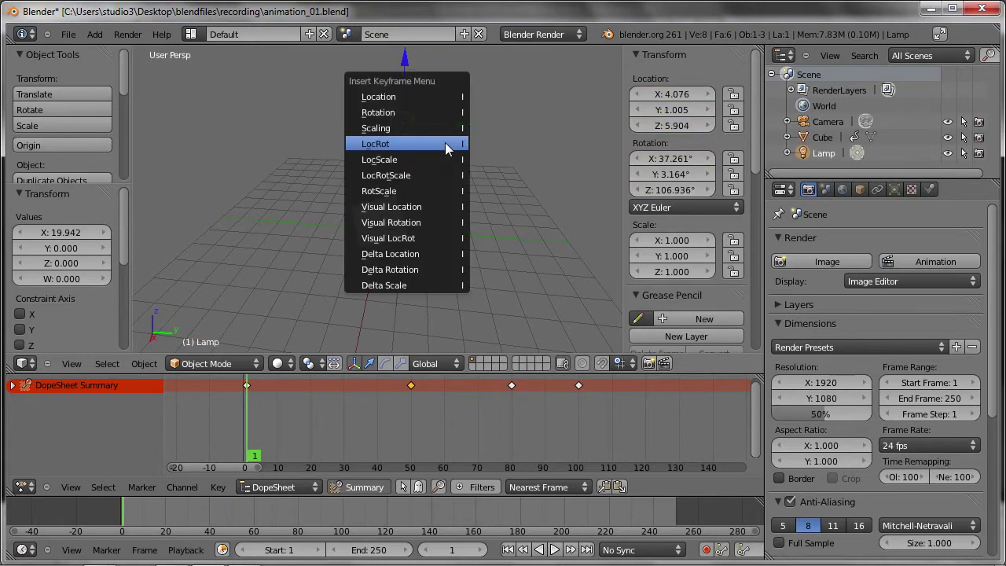
click(447, 146)
drag(255, 416, 311, 437)
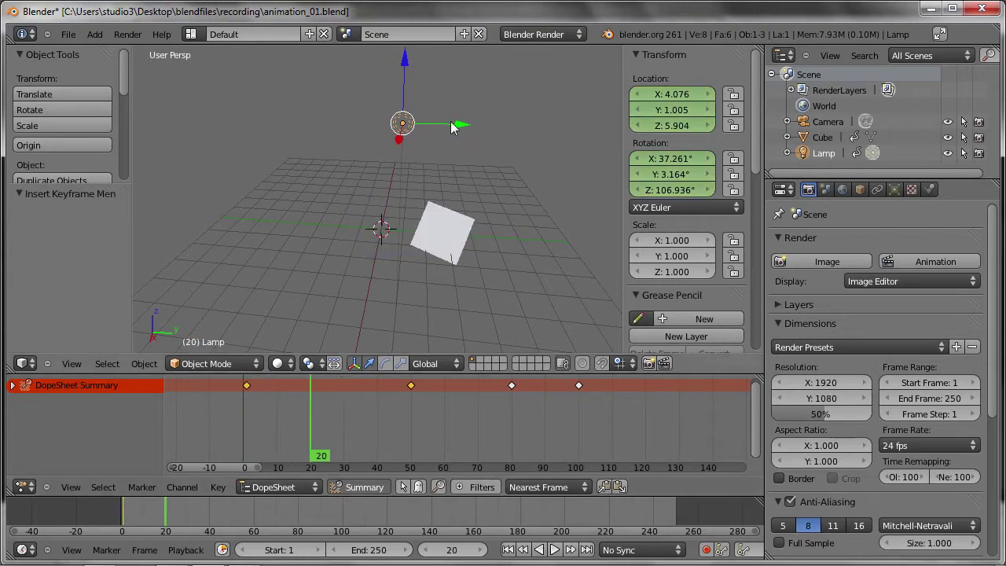
- Move the lamp to a new position, key its LocRot at frame 20, then scrub to preview
key(g)
click(290, 145)
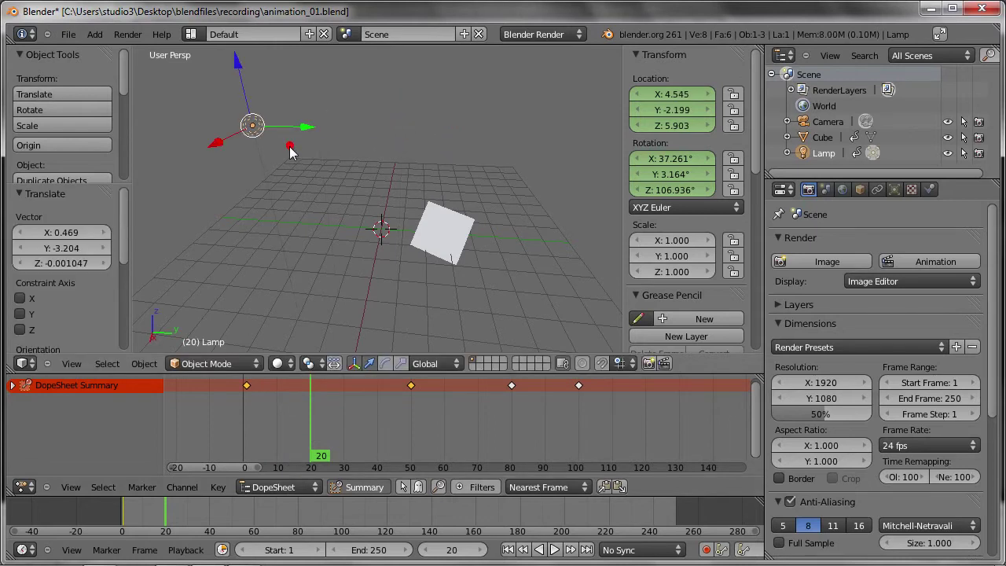
key(i)
click(289, 149)
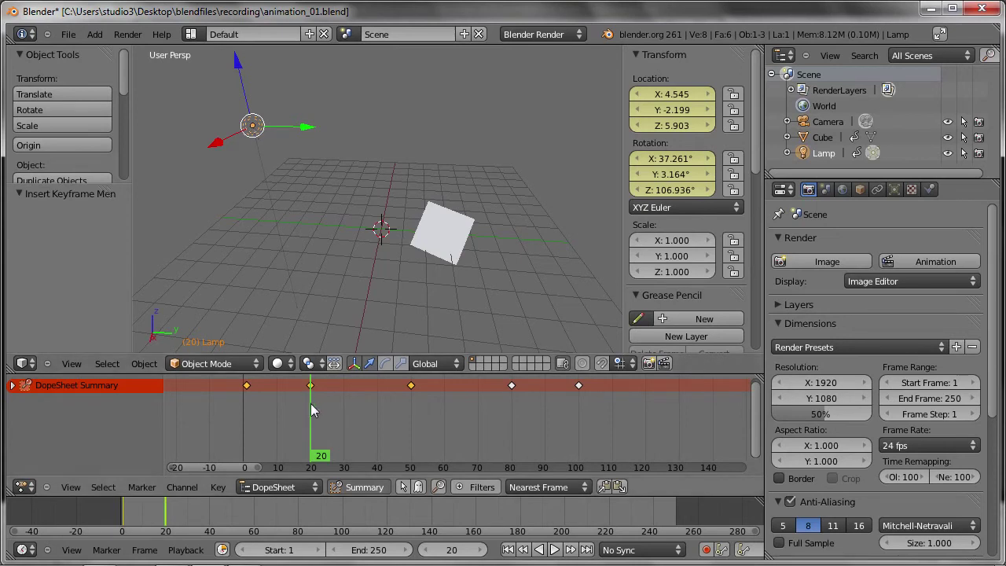
mouse_move(311, 409)
mouse_down()
mouse_move(263, 404)
mouse_move(309, 400)
mouse_up()
- Expand the summary into Cube and Lamp rows and move the Lamp's frame-20 key to about 37
click(11, 385)
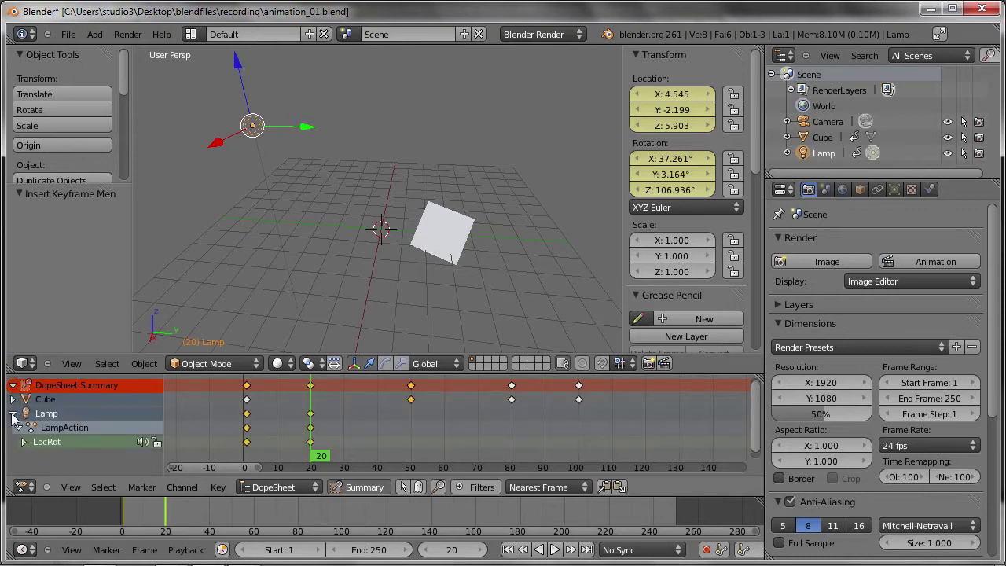
click(13, 413)
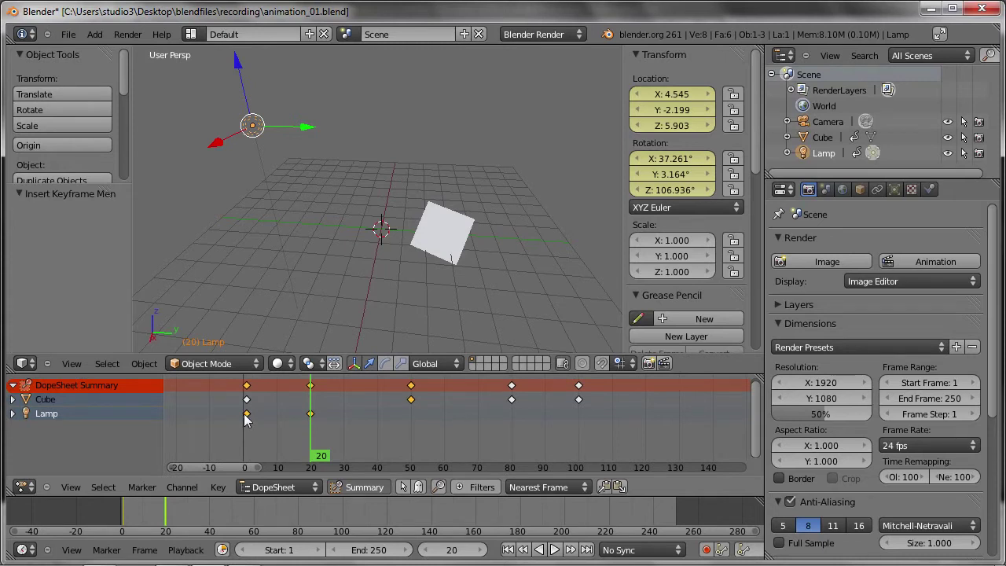
click(314, 420)
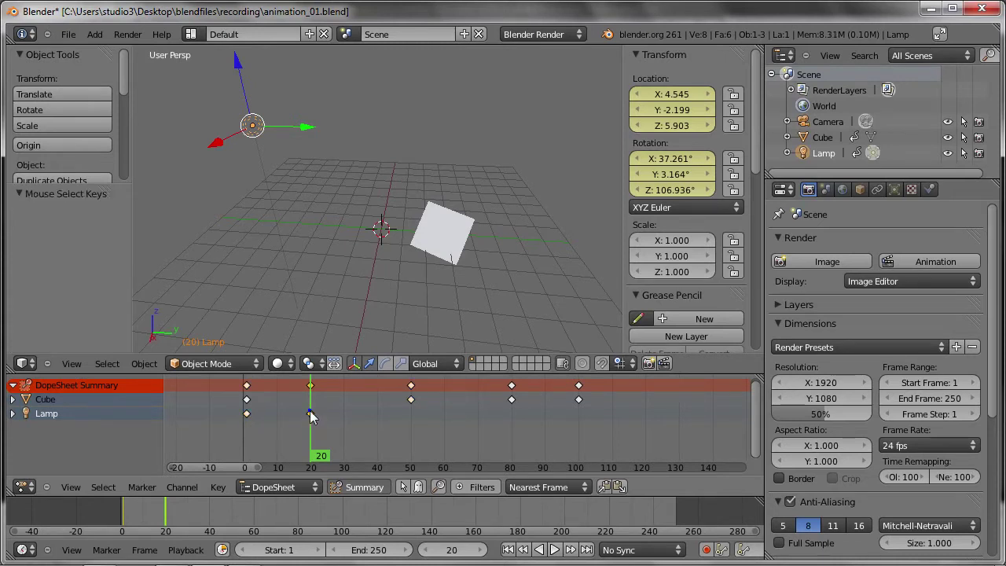
key(g)
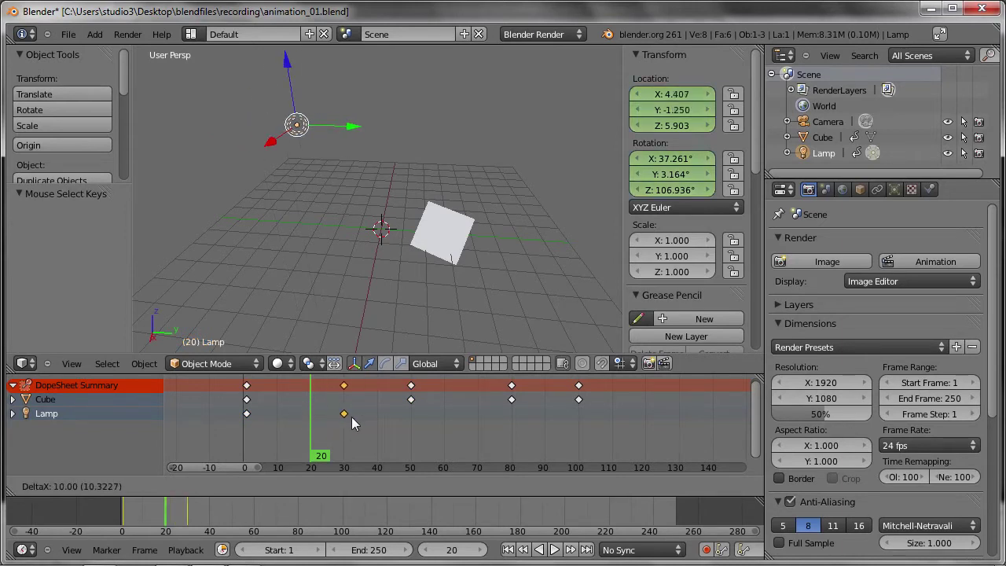
click(373, 422)
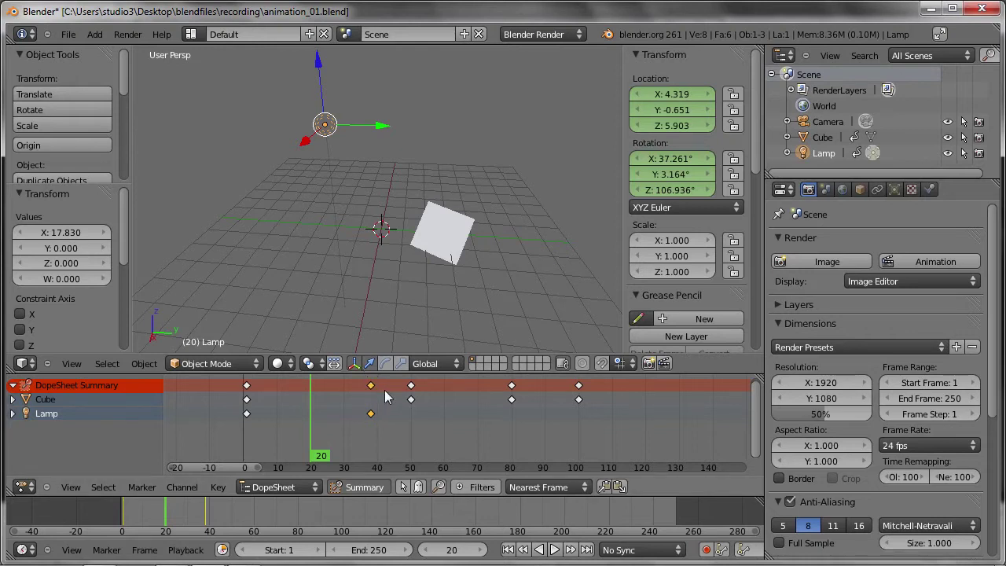
- Nudge the Lamp keyframe back to about frame 35
right_click(368, 413)
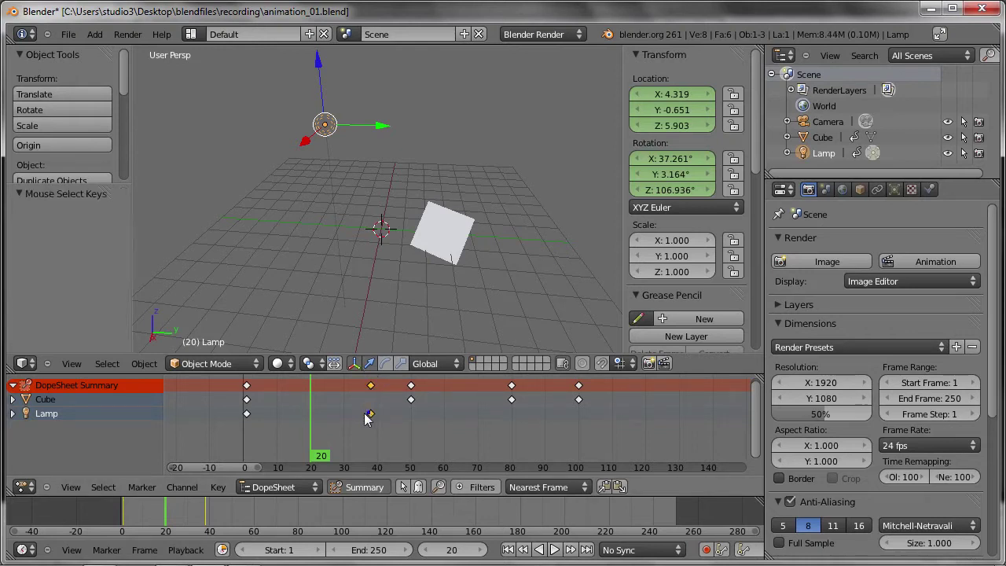
right_drag(364, 418, 359, 418)
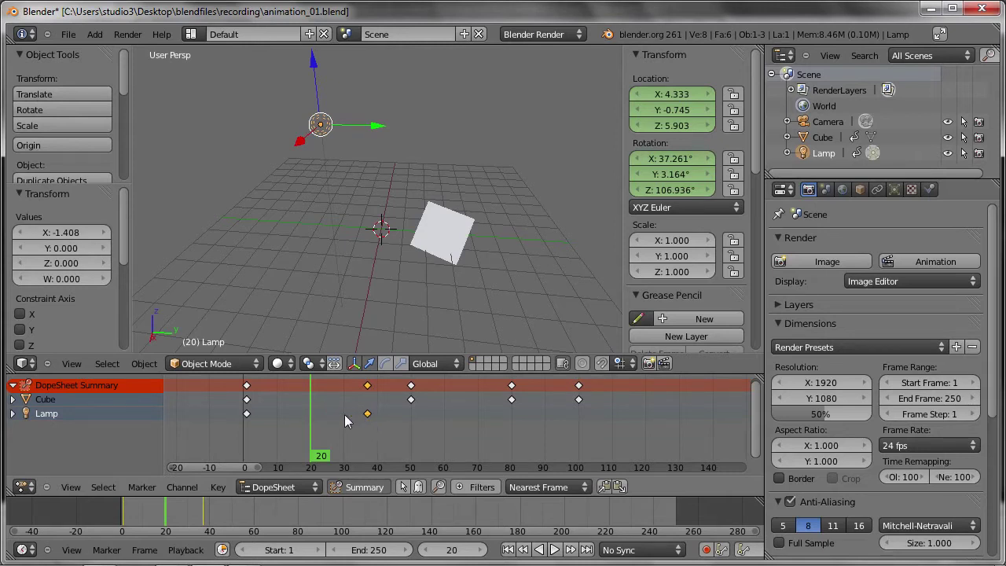
click(13, 386)
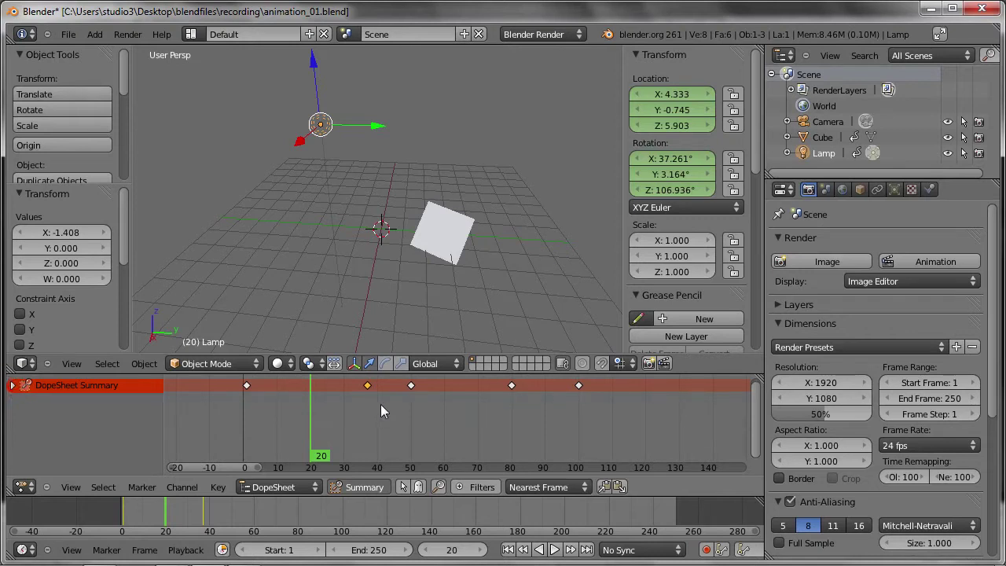
right_drag(366, 386, 359, 386)
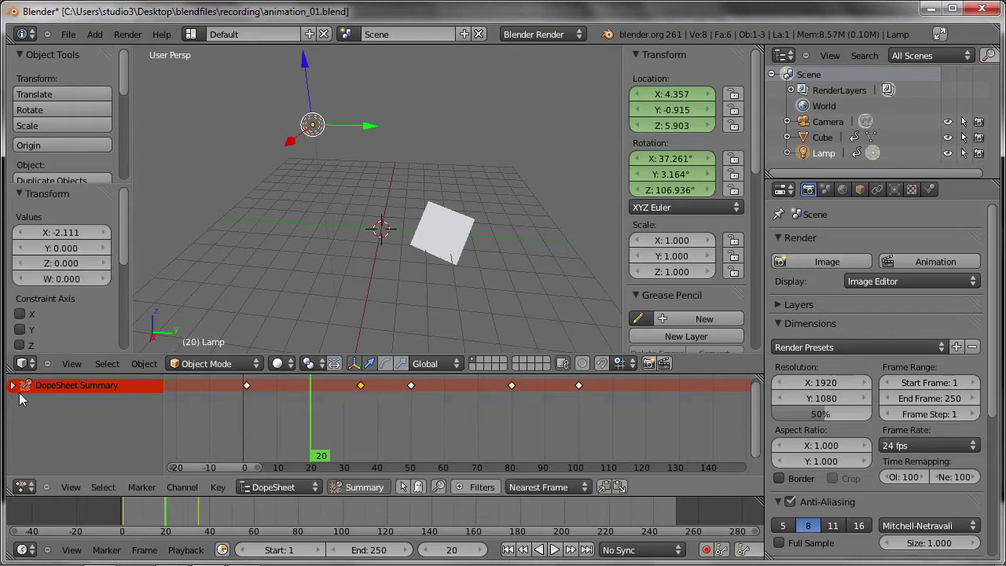
click(13, 385)
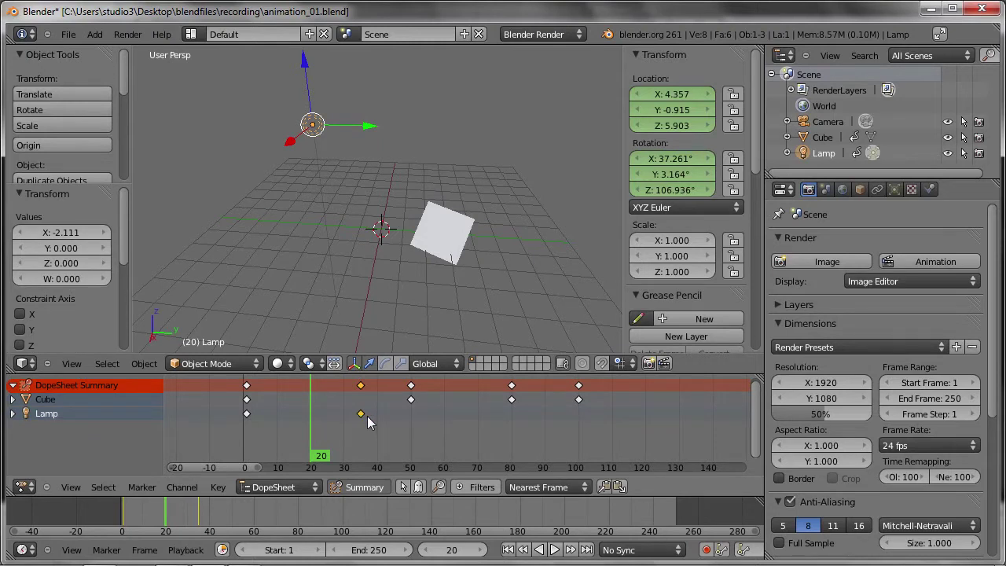
- Reveal the Cube's Location and Rotation channels and move its frame-50 keys to frame 60
click(13, 399)
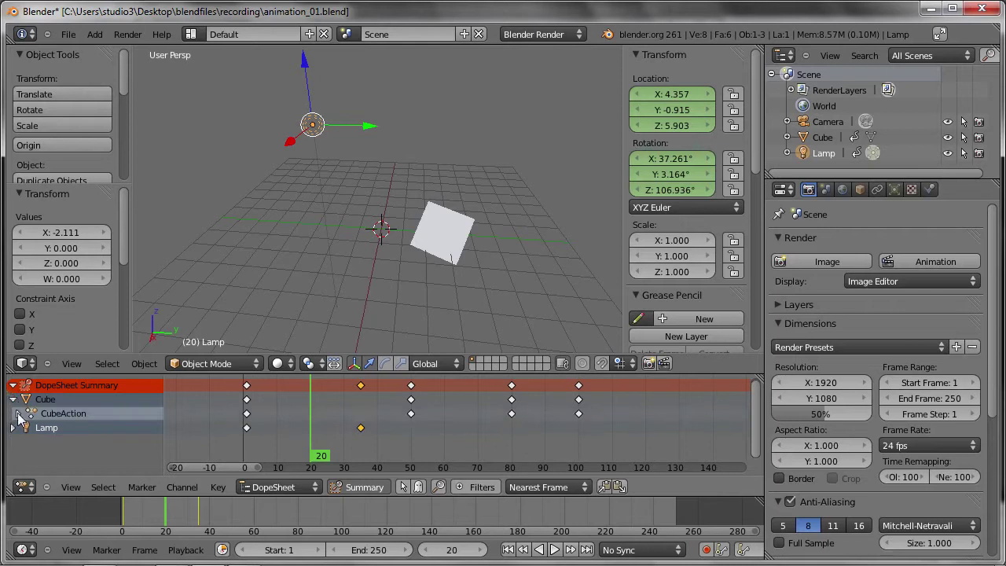
click(18, 414)
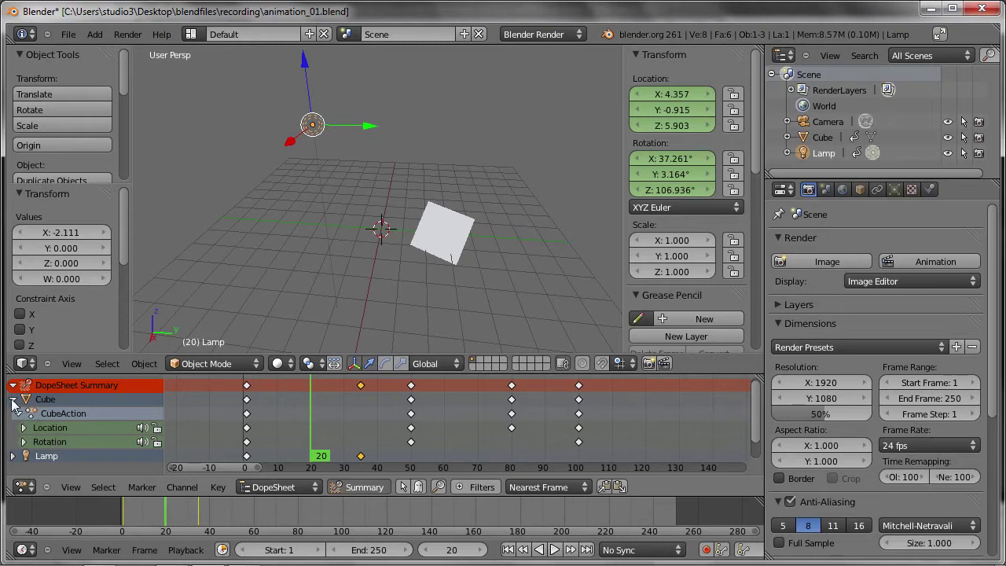
click(12, 400)
mouse_move(411, 400)
mouse_down()
mouse_move(459, 410)
mouse_move(436, 424)
mouse_up()
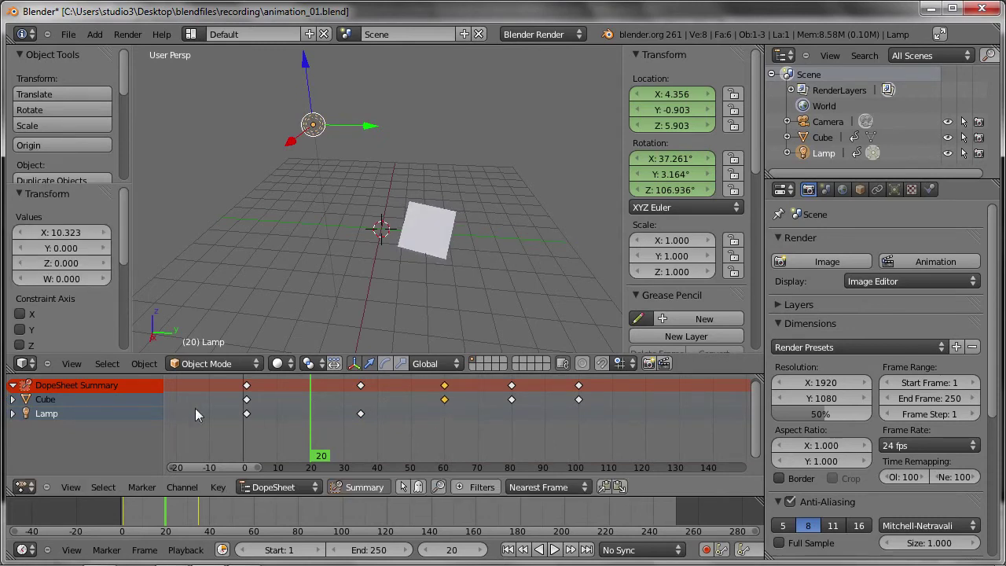
- Shift the cube's frame-80 keys to frame 70, then set the current frame to 72
click(12, 399)
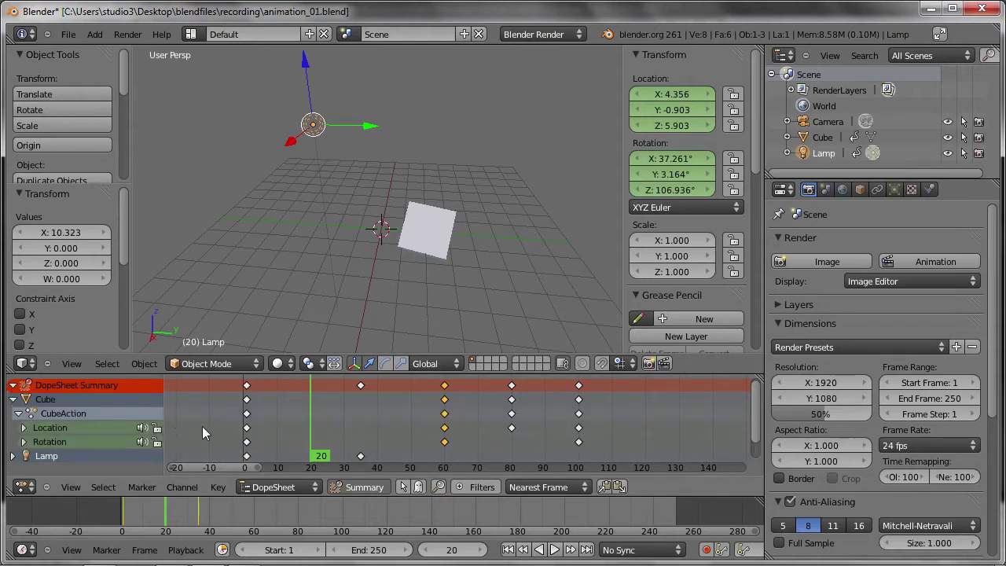
click(443, 430)
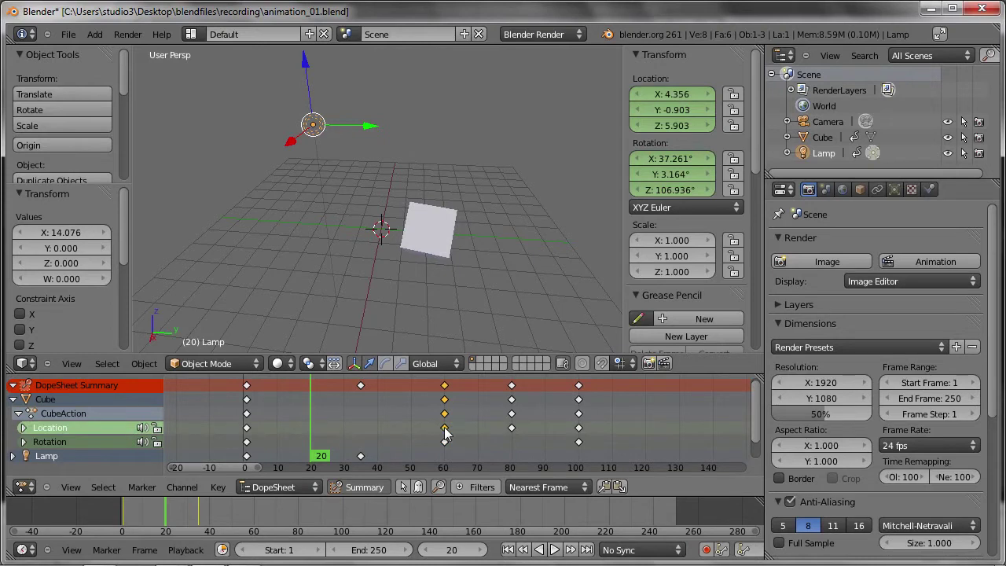
click(510, 430)
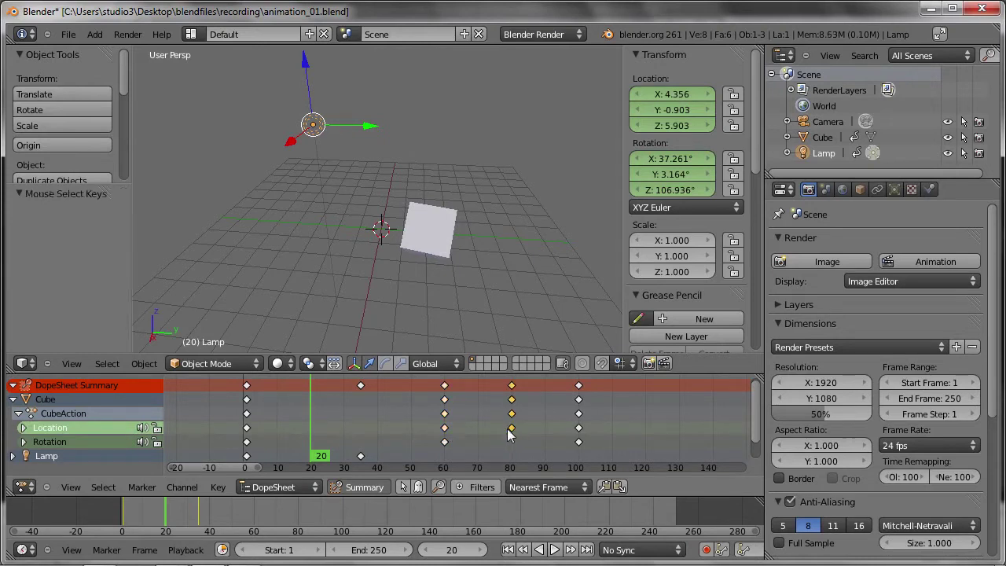
key(g)
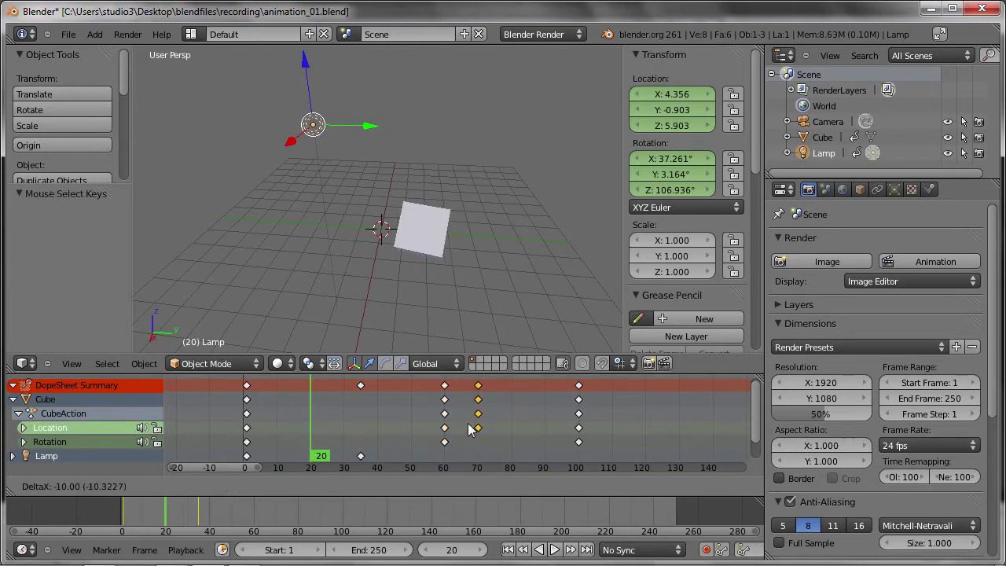
click(469, 428)
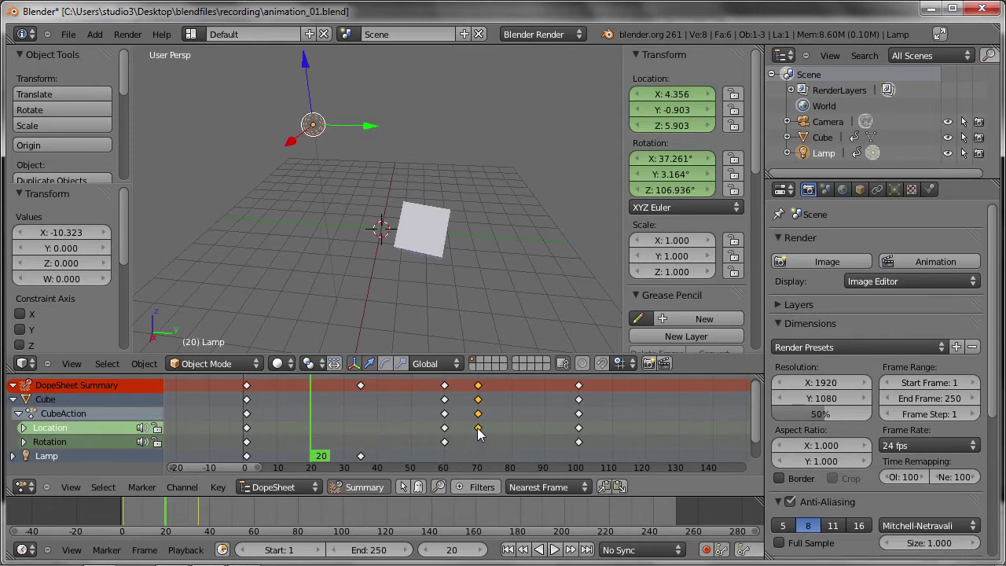
click(477, 428)
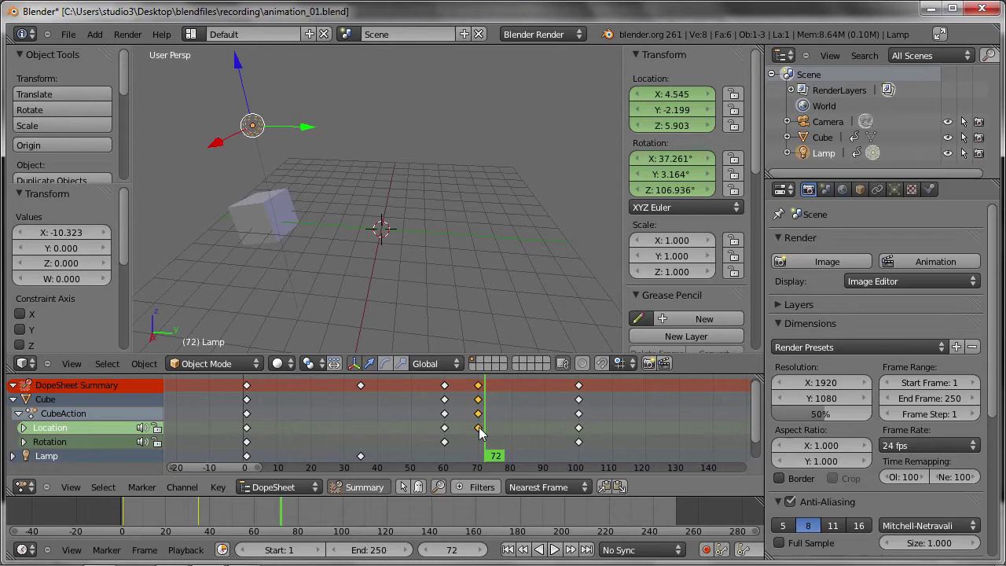
- Duplicate the cube's frame-100 keys and place the copies at about frame 86
click(577, 432)
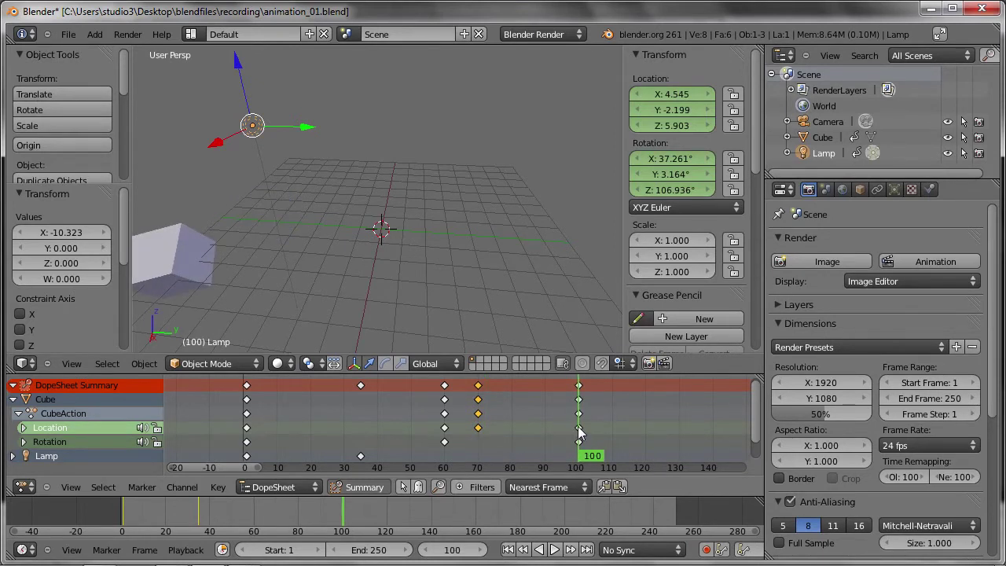
click(580, 432)
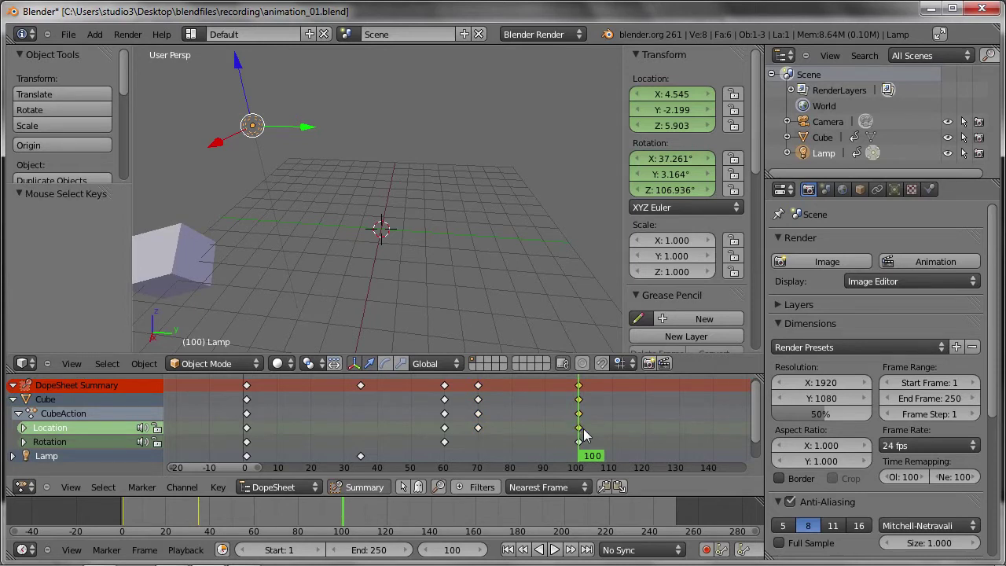
key(shift+d)
click(533, 436)
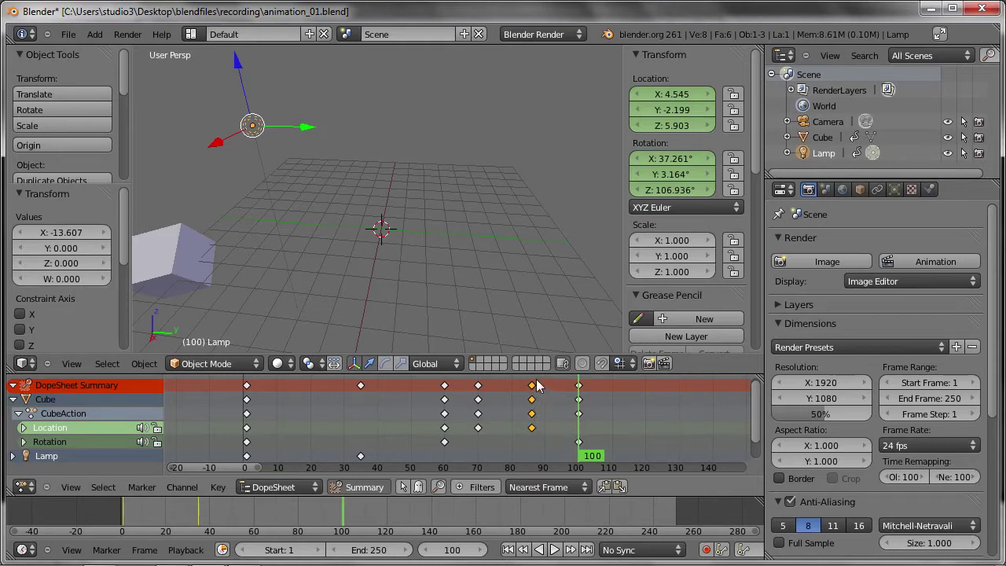
- Move the frame-100 keys to about frame 114 and the frame-86 keys to about 93
click(579, 442)
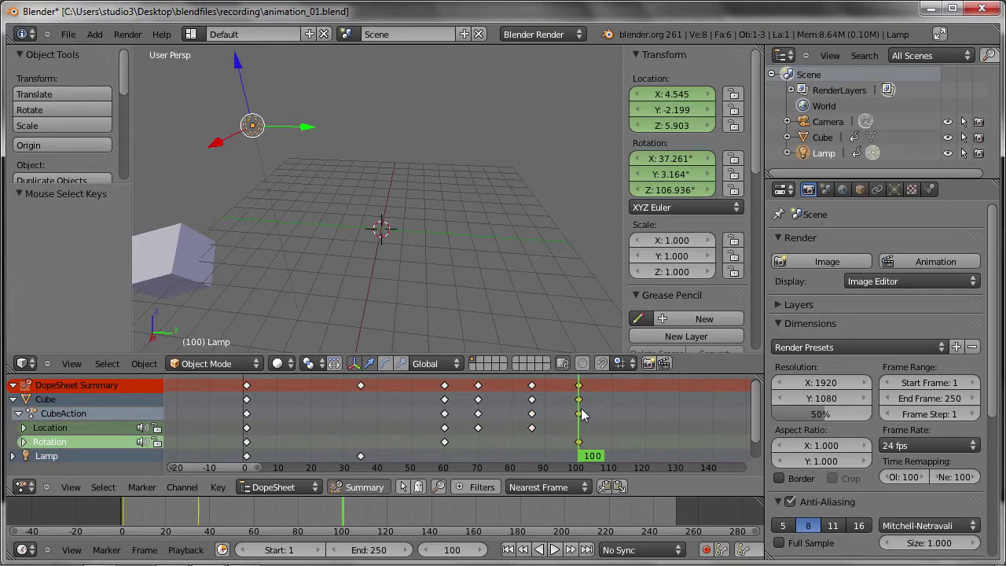
key(g)
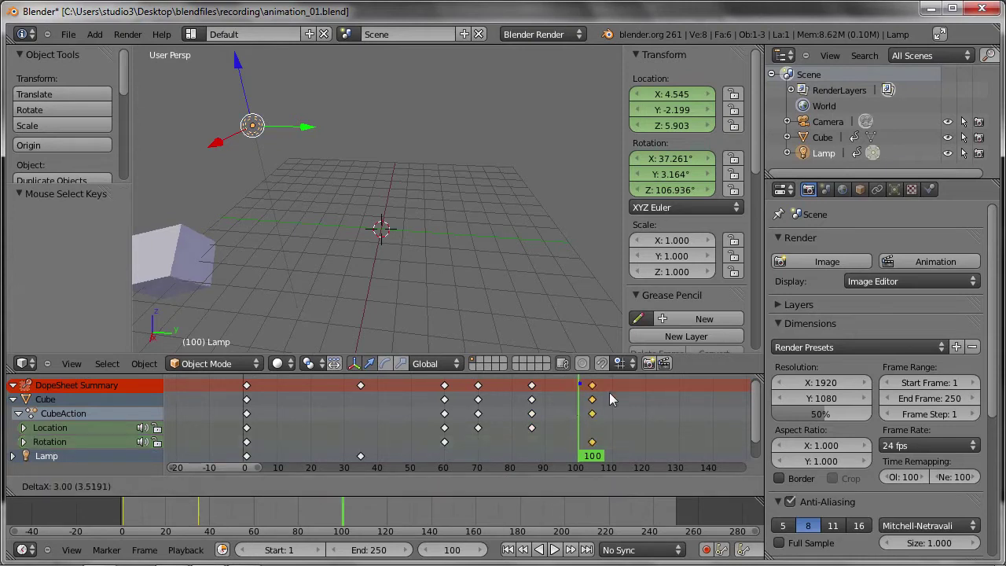
click(639, 389)
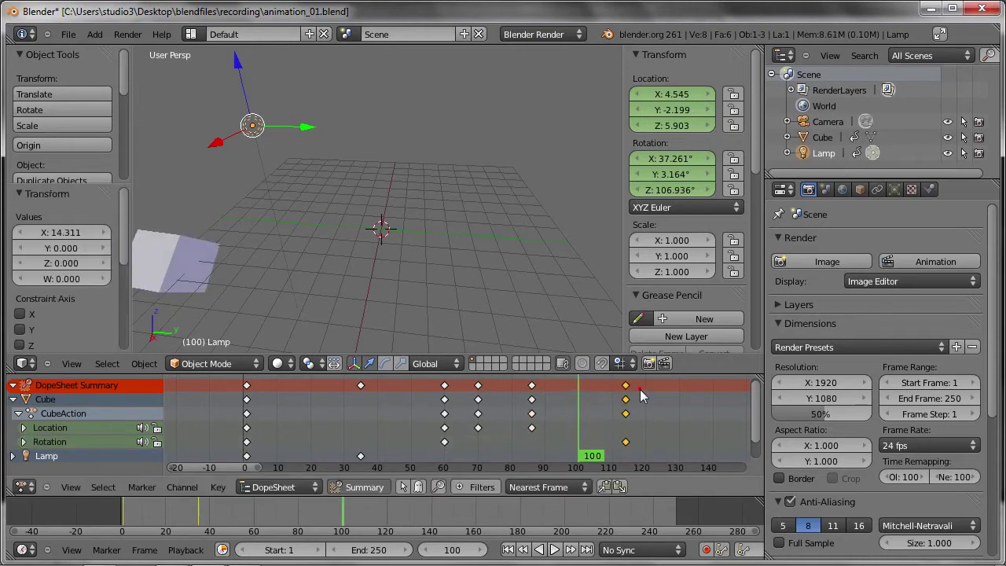
right_click(531, 395)
key(g)
click(557, 395)
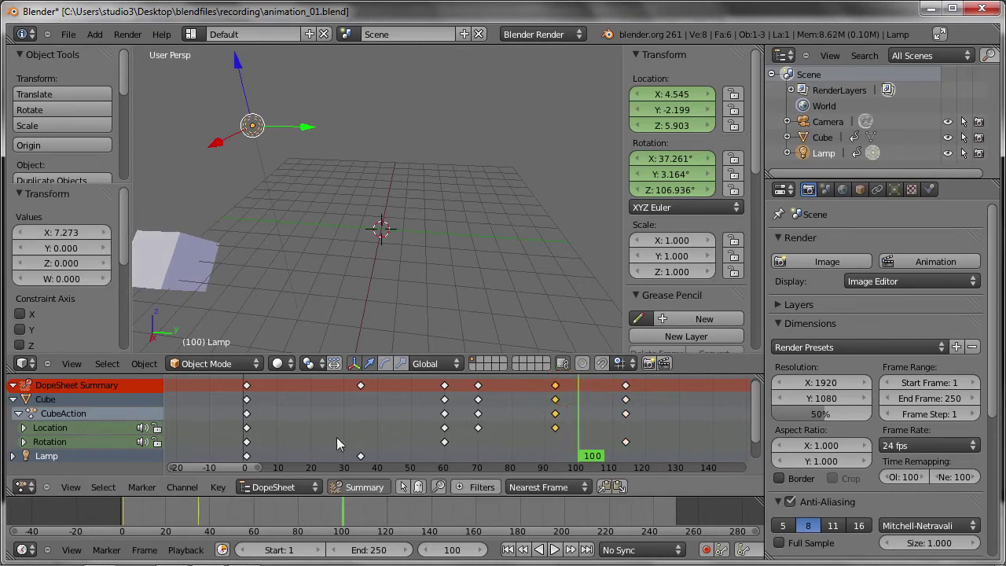
- Expand Rotation and move the X Euler Rotation key from frame 60 to about 82
click(23, 441)
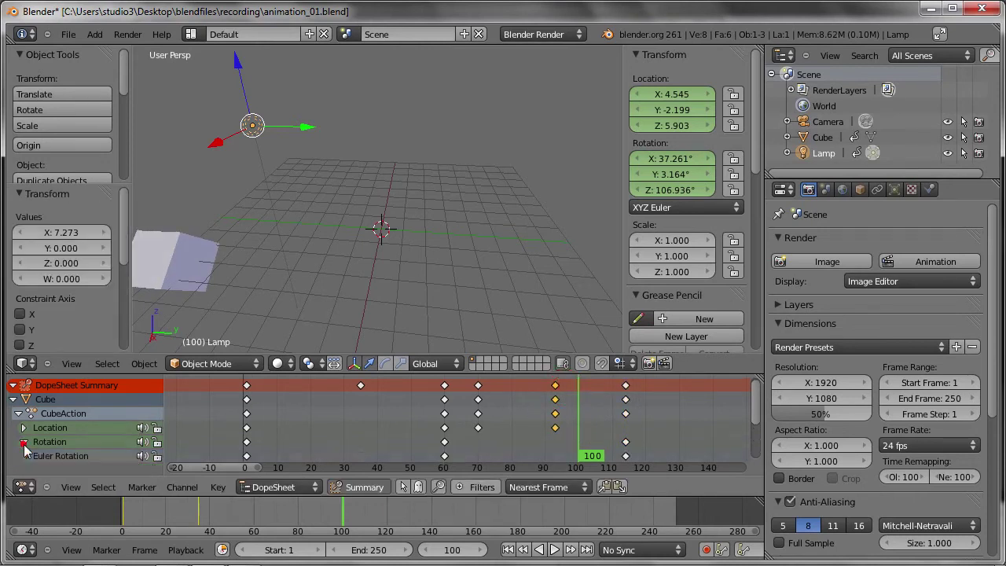
scroll(25, 445, down, 3)
scroll(277, 443, up, 1)
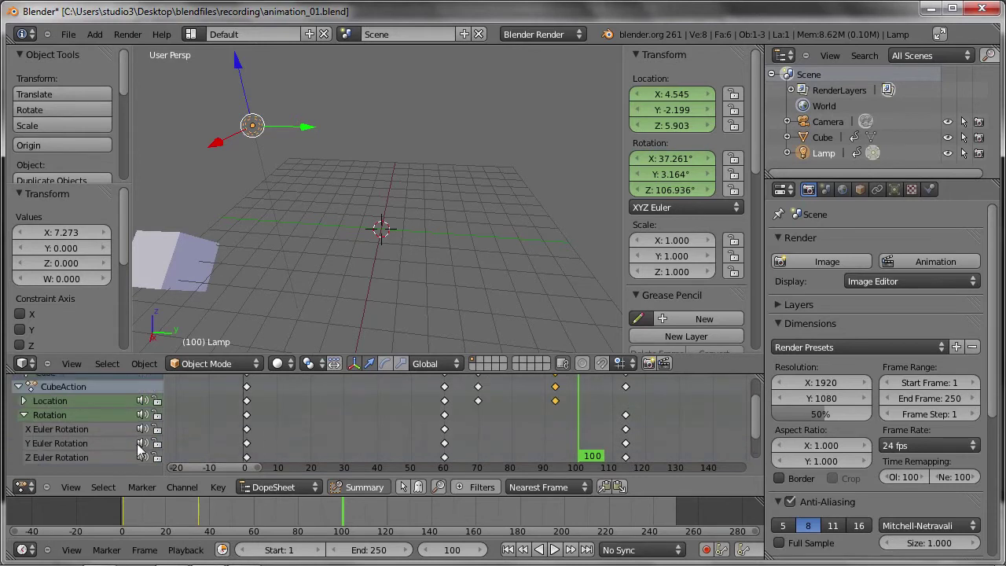
right_click(444, 428)
key(g)
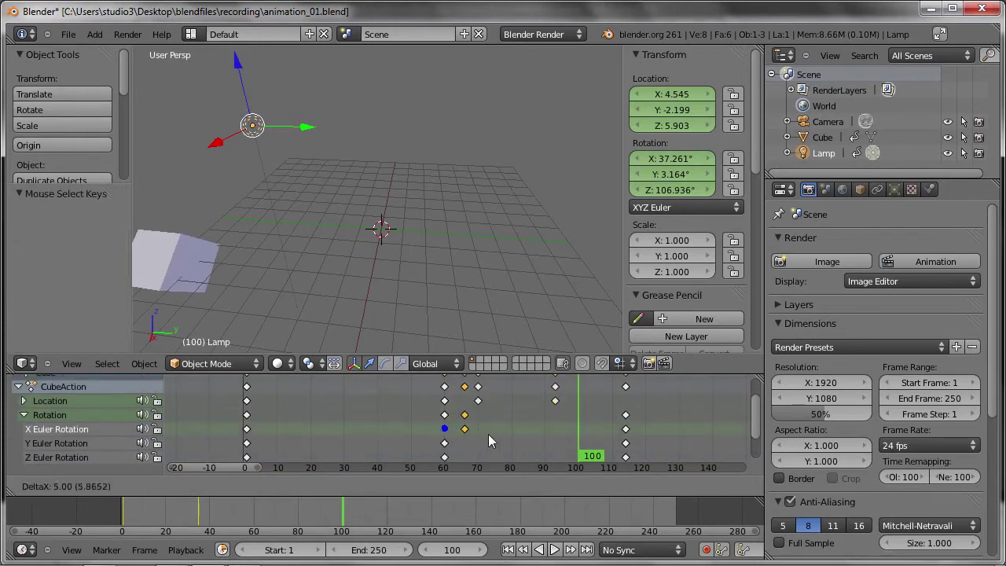
click(527, 437)
- Move the Y Location keys to frames 20 and about 43, then enlarge the Dope Sheet
click(24, 400)
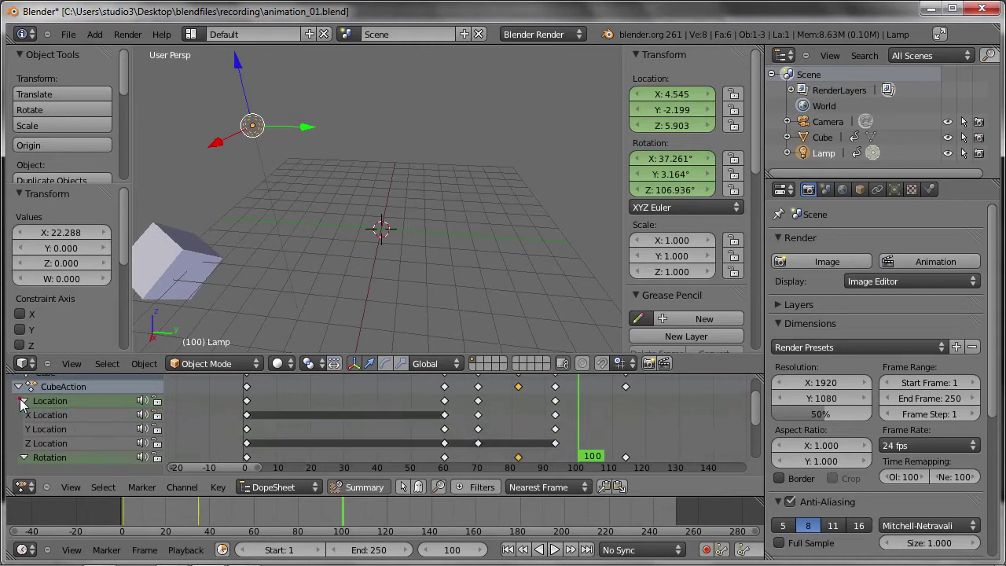
right_click(247, 428)
key(g)
click(316, 440)
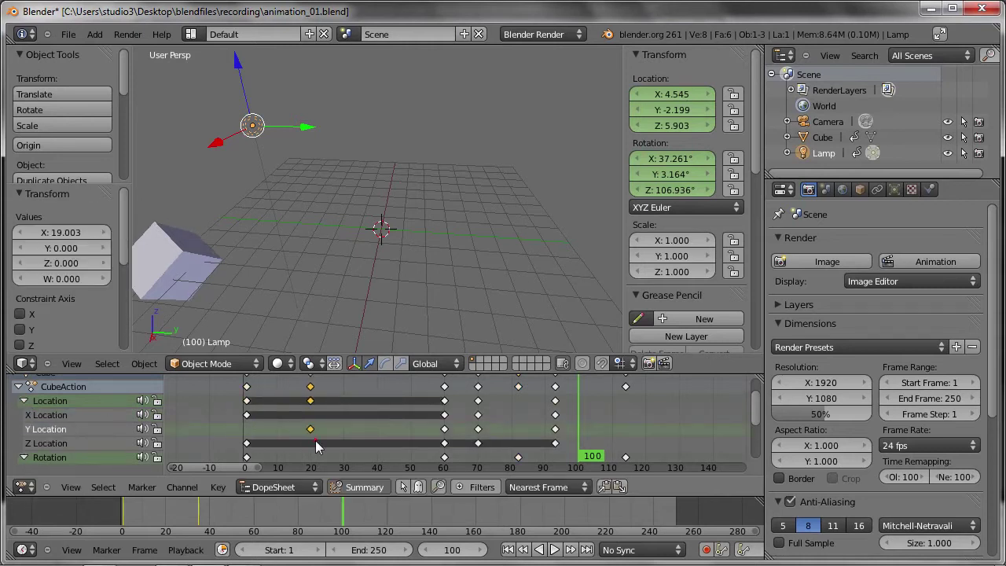
right_click(443, 429)
key(g)
click(387, 430)
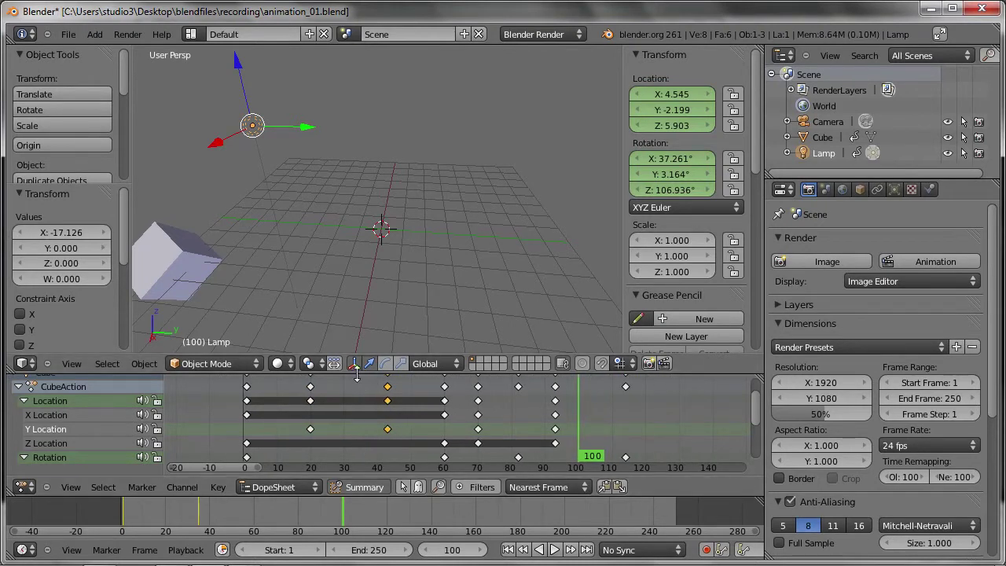
drag(360, 374, 358, 301)
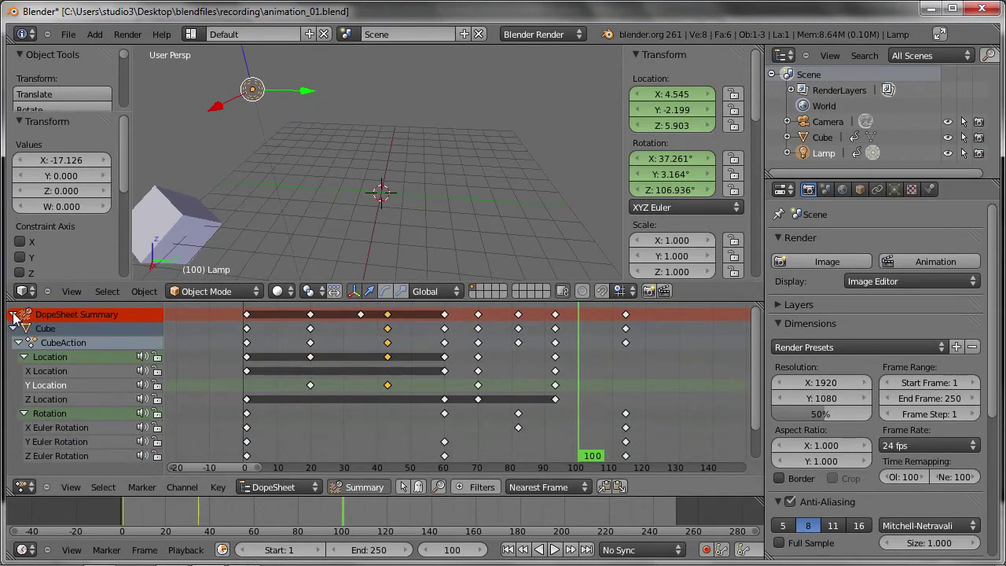
- Collapse the summary to one row, select all keys and try scaling their timing
click(12, 315)
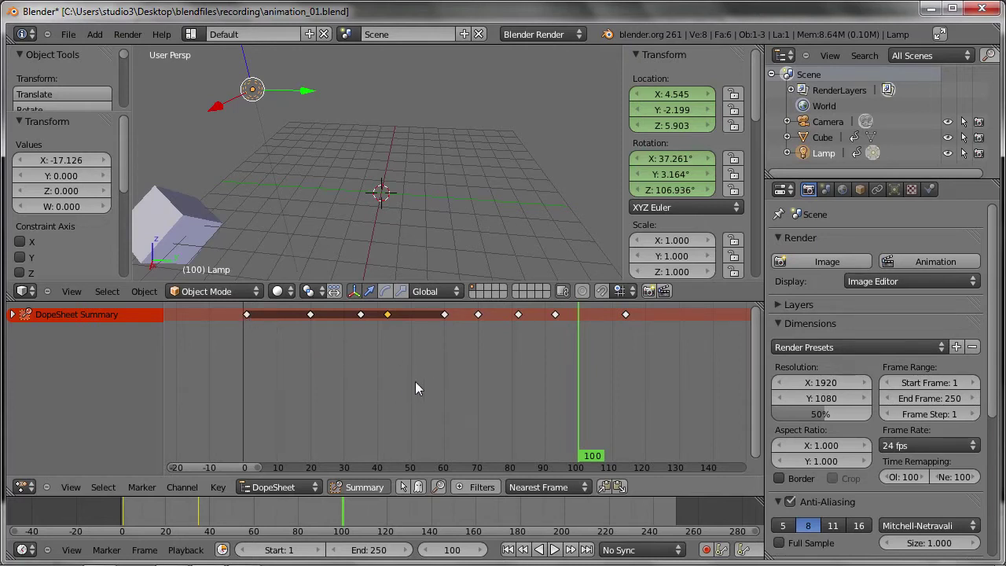
key(a)
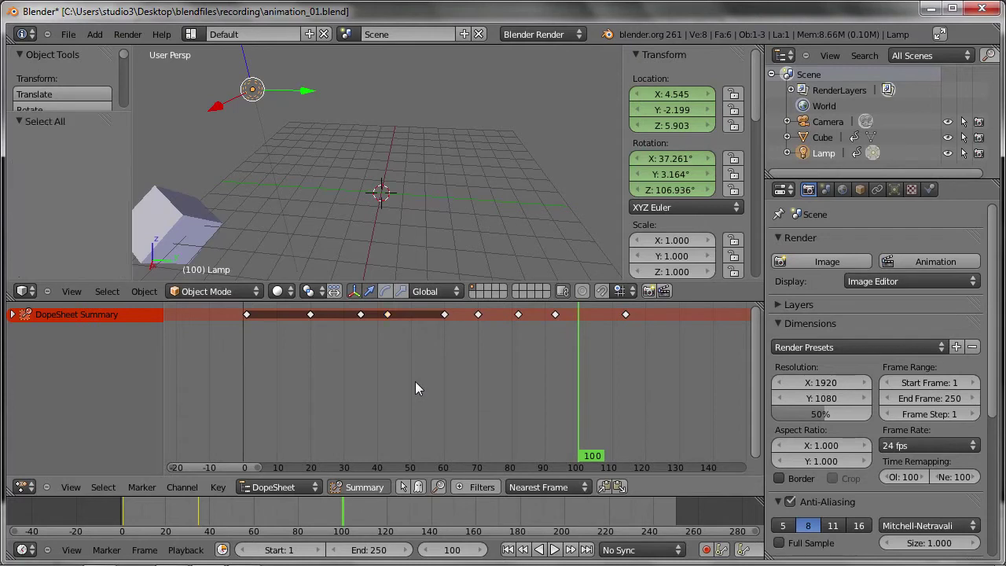
key(a)
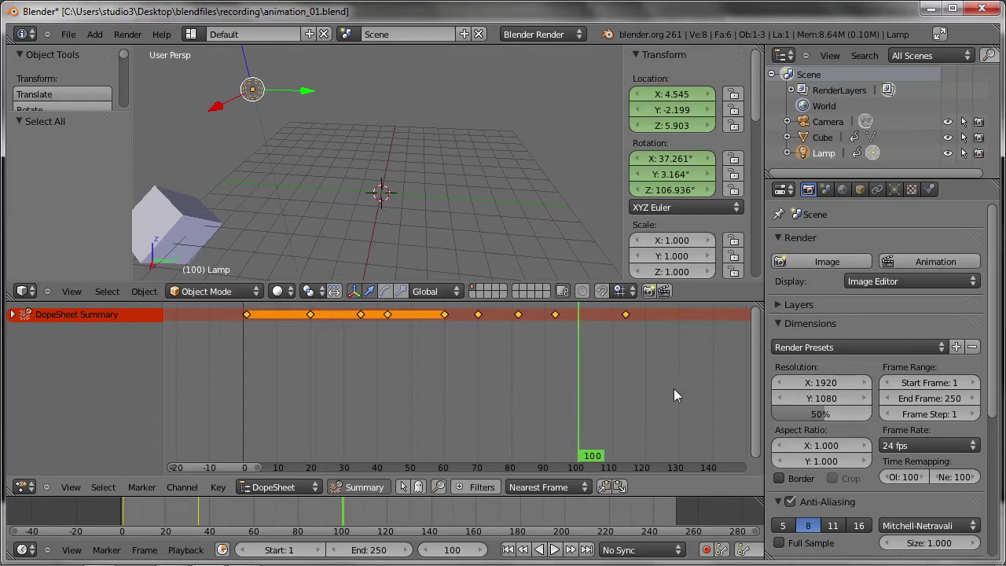
key(s)
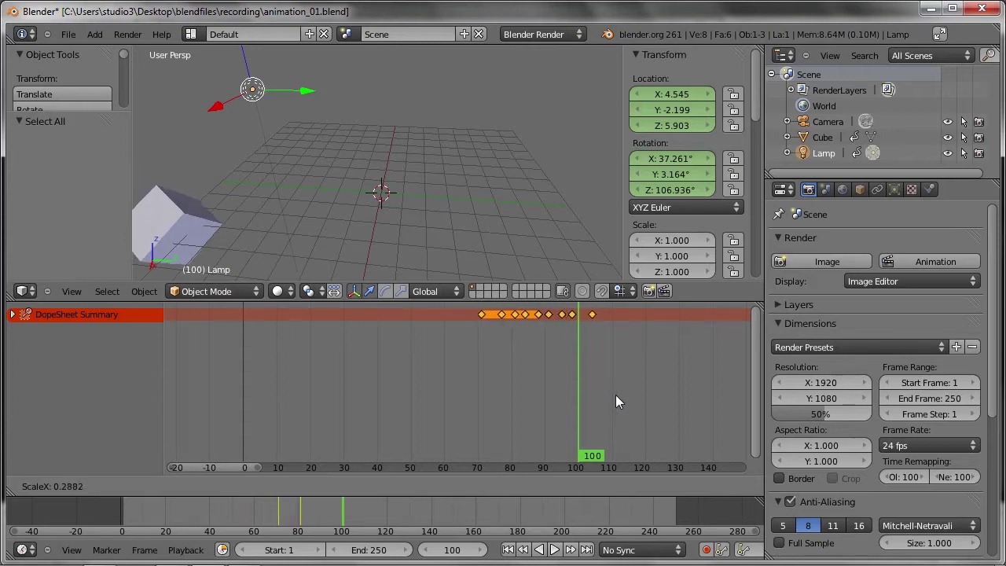
click(674, 393)
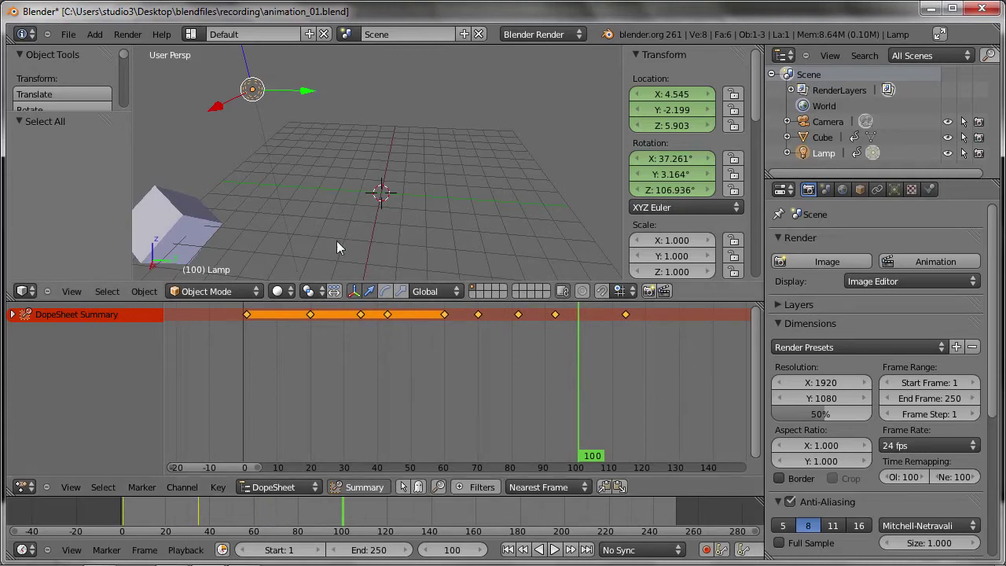
- Set the pivot point to 3D Cursor, cancel a trial lamp scale, and return to frame 1
click(312, 292)
click(326, 271)
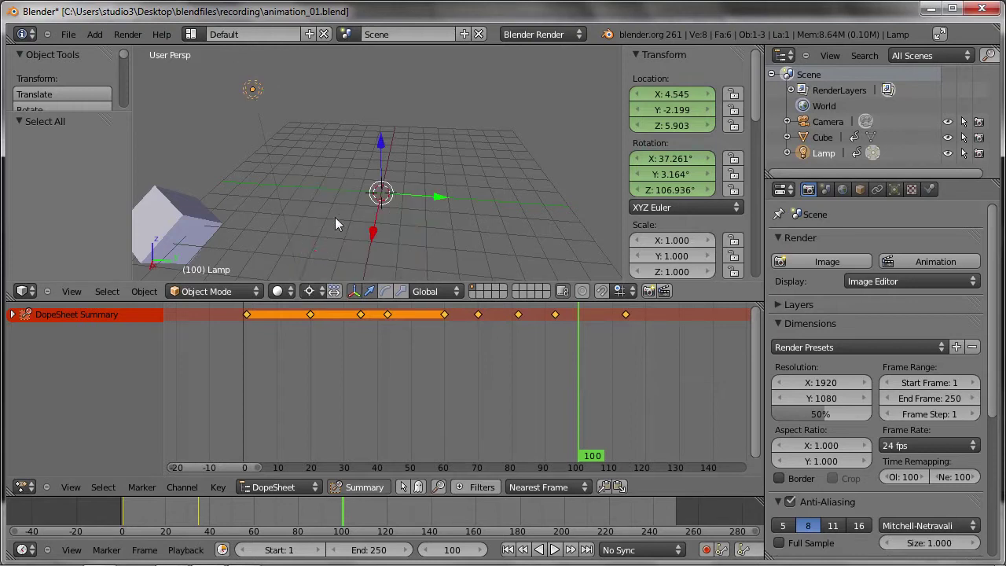
key(s)
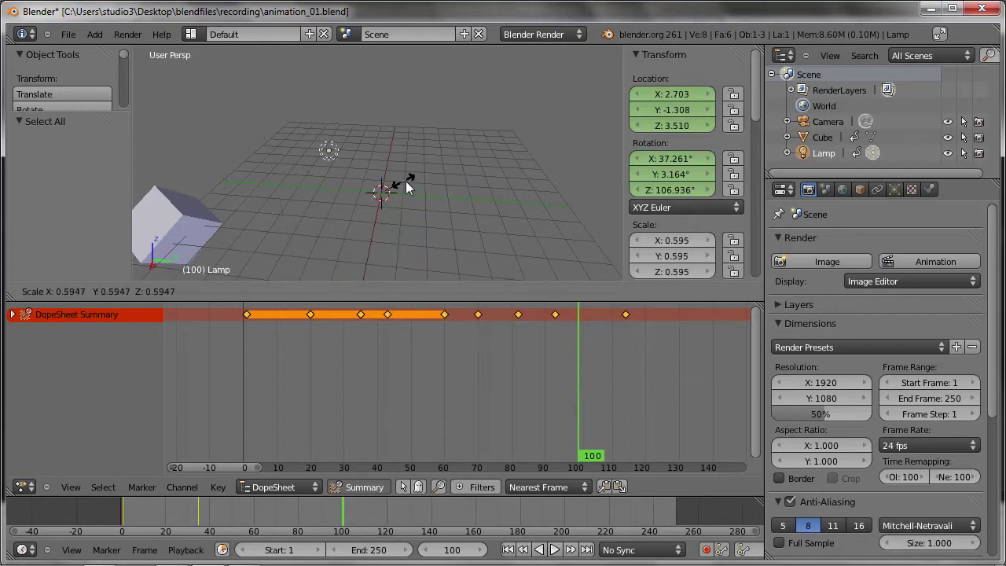
right_click(410, 181)
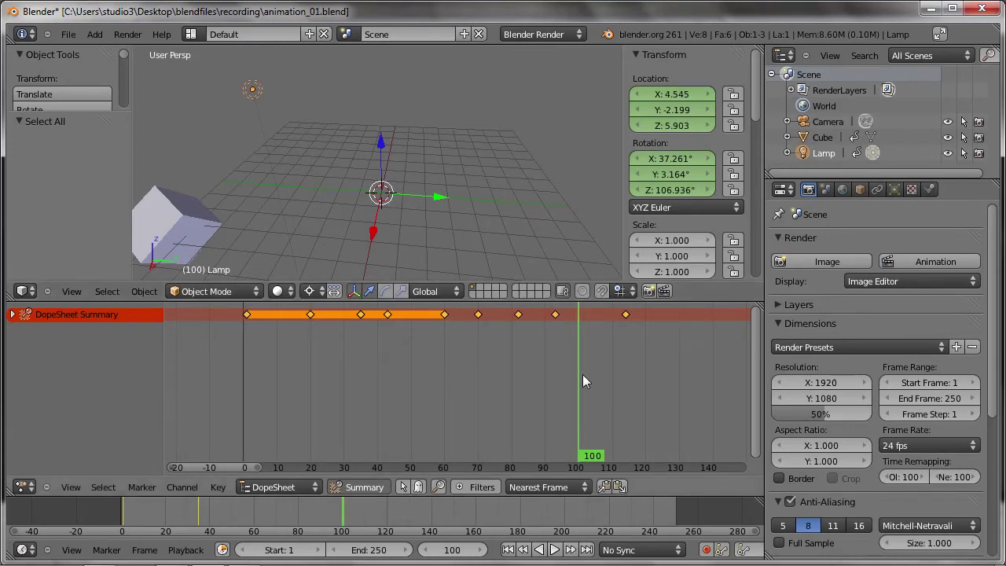
mouse_move(571, 399)
mouse_down()
mouse_move(434, 368)
mouse_move(297, 374)
mouse_move(249, 357)
mouse_up()
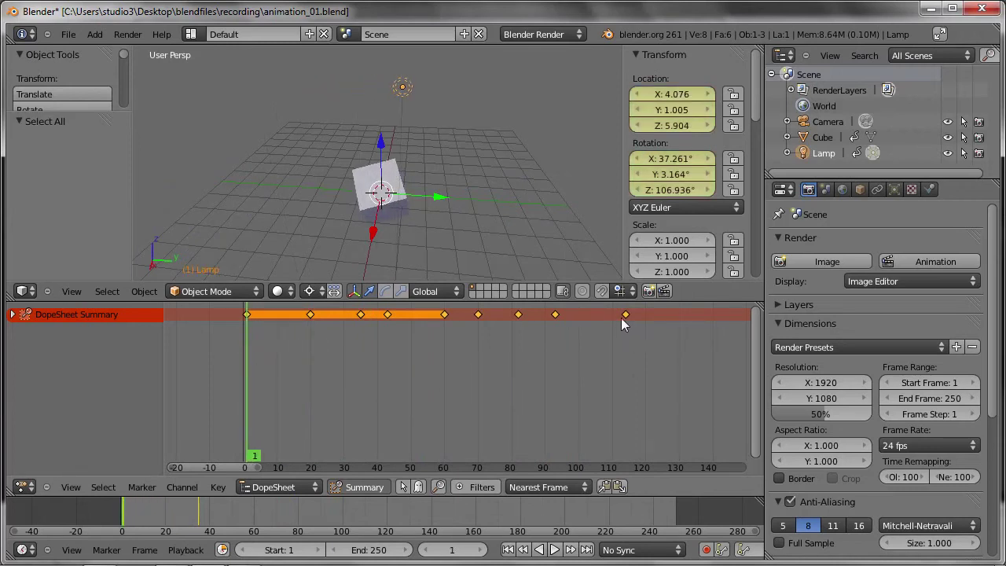
- Compress the keyframe timing toward frame 1 and play back the shortened animation
key(s)
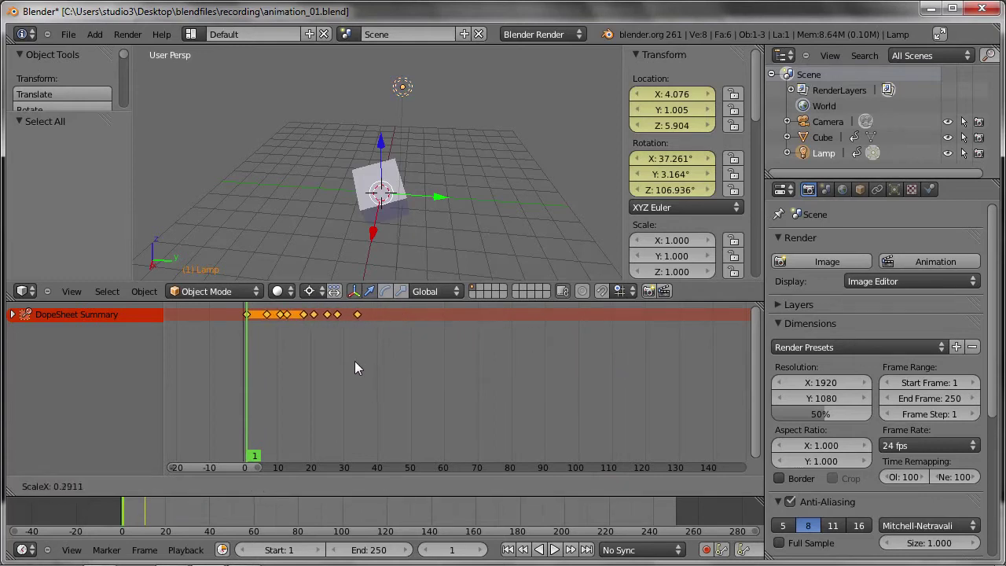
click(355, 363)
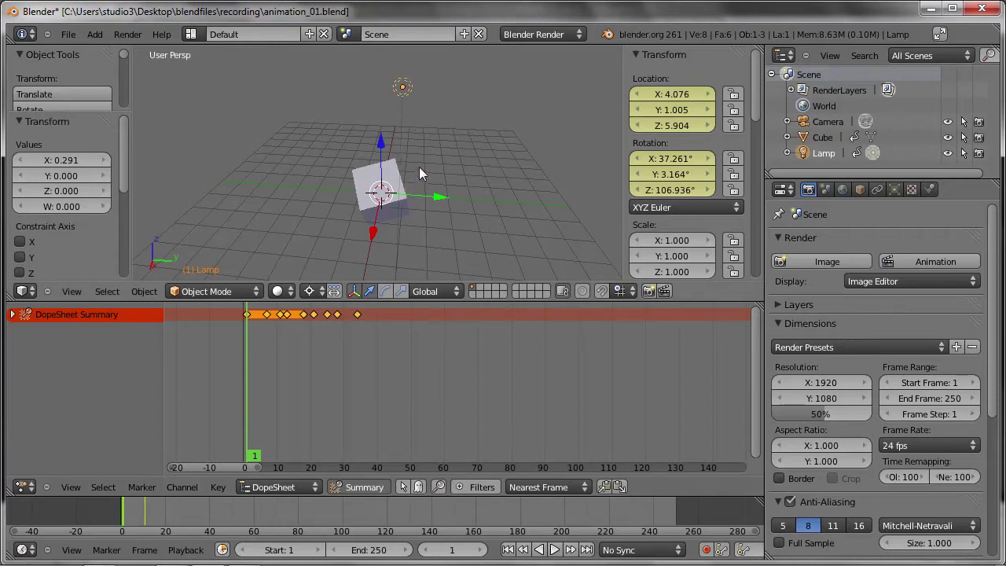
key(alt+a)
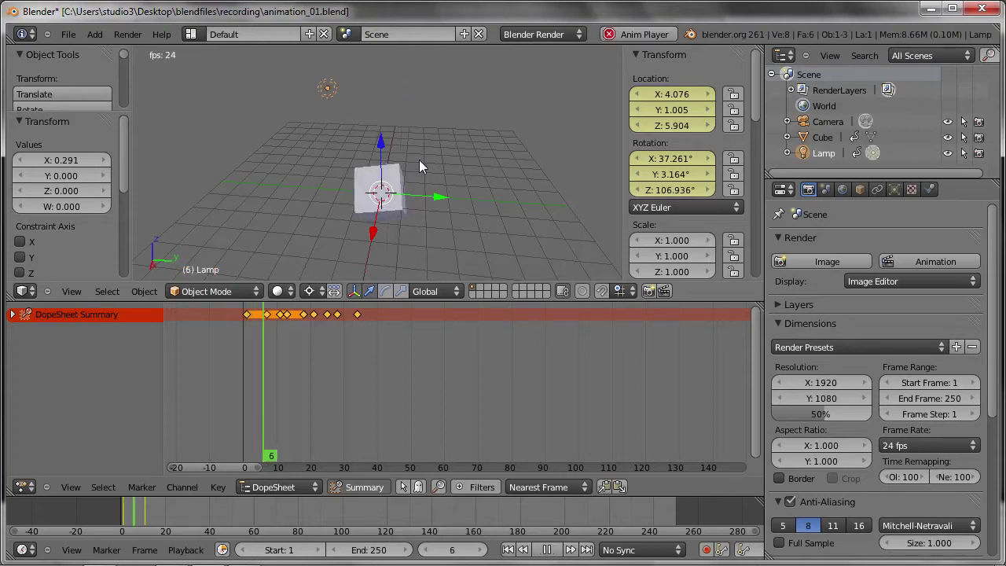
key(Escape)
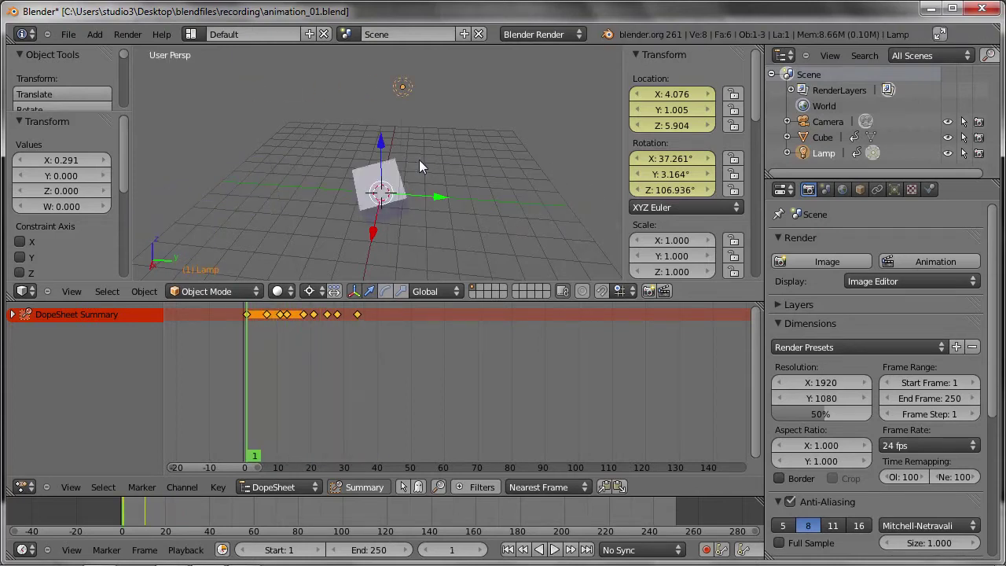
key(alt+a)
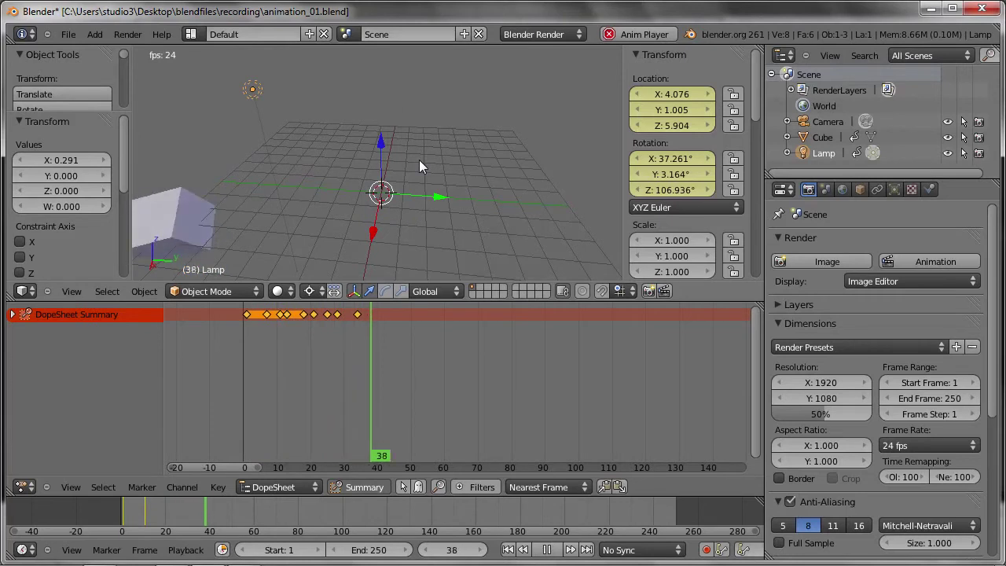
key(Escape)
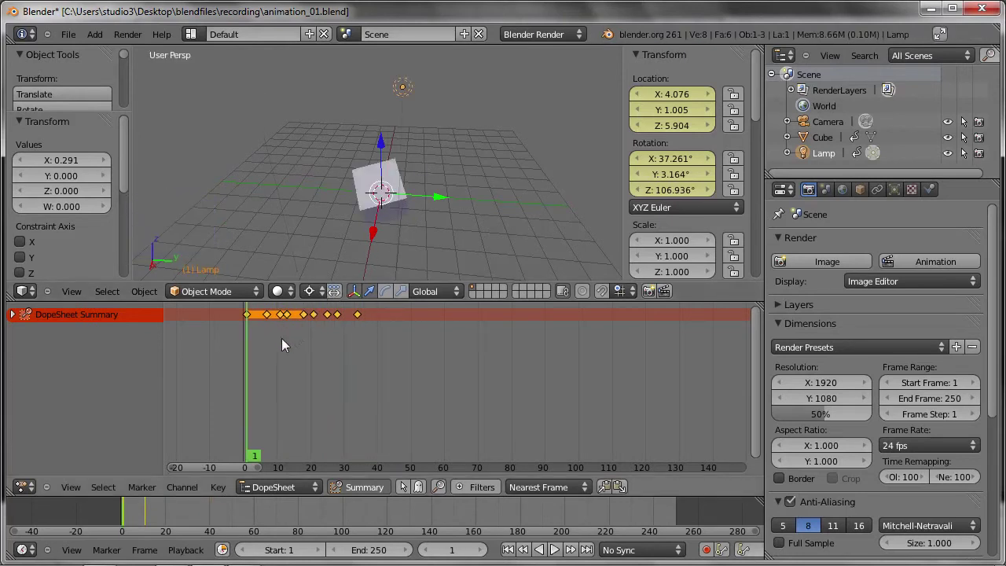
- Stretch the keys out, preview them, and move keys to about frames 36 and 75
key(s)
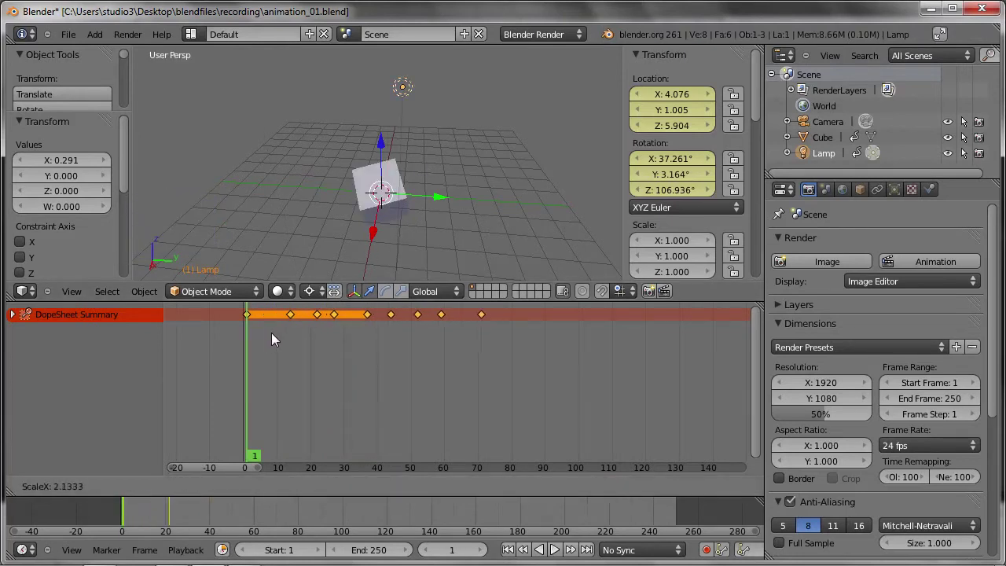
click(371, 326)
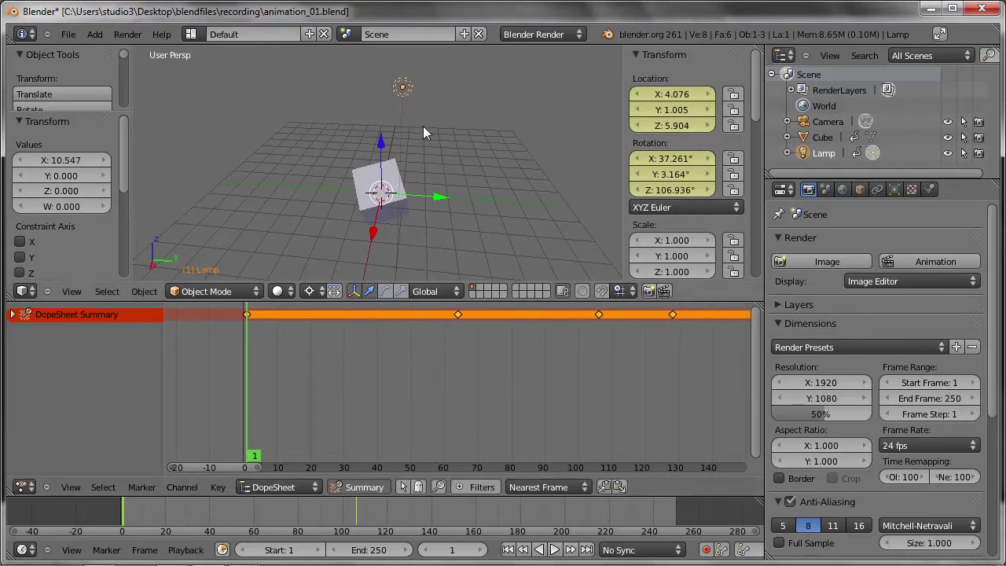
key(alt+a)
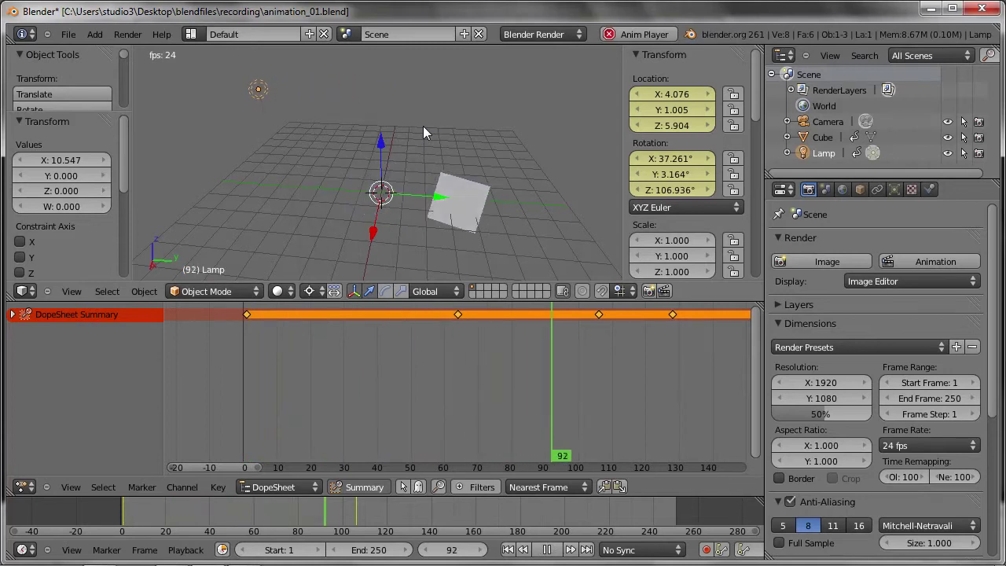
key(Escape)
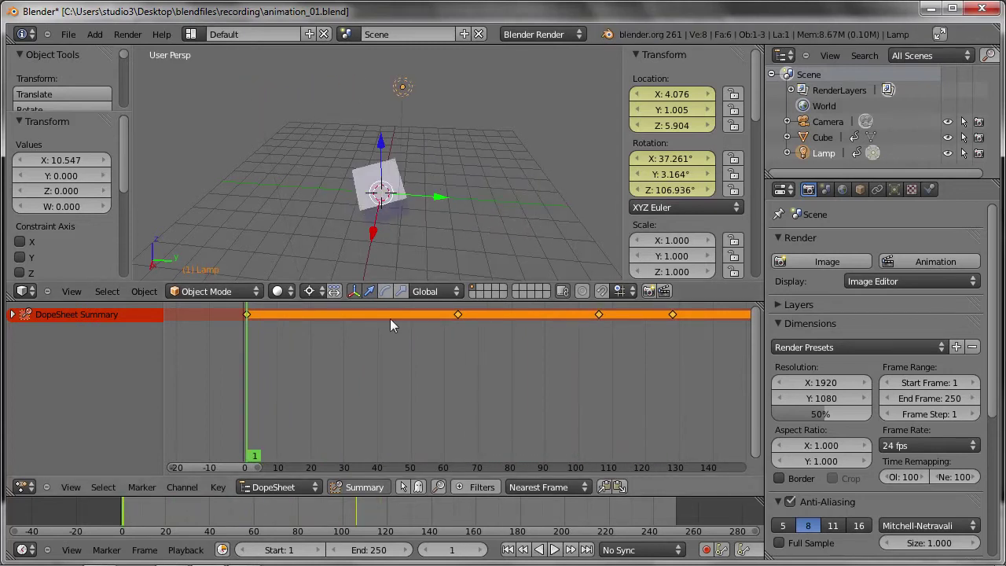
drag(464, 316, 358, 329)
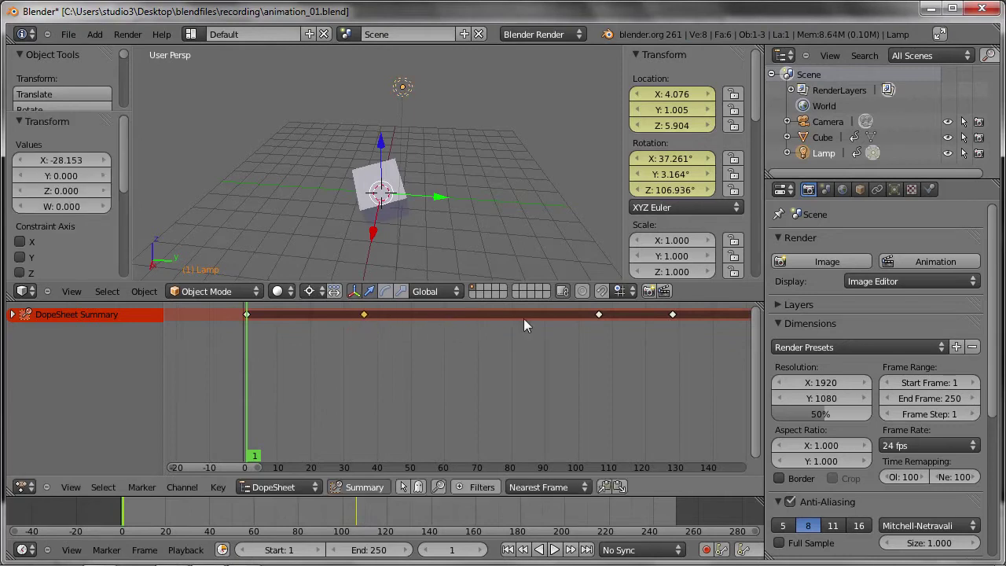
drag(599, 319, 484, 332)
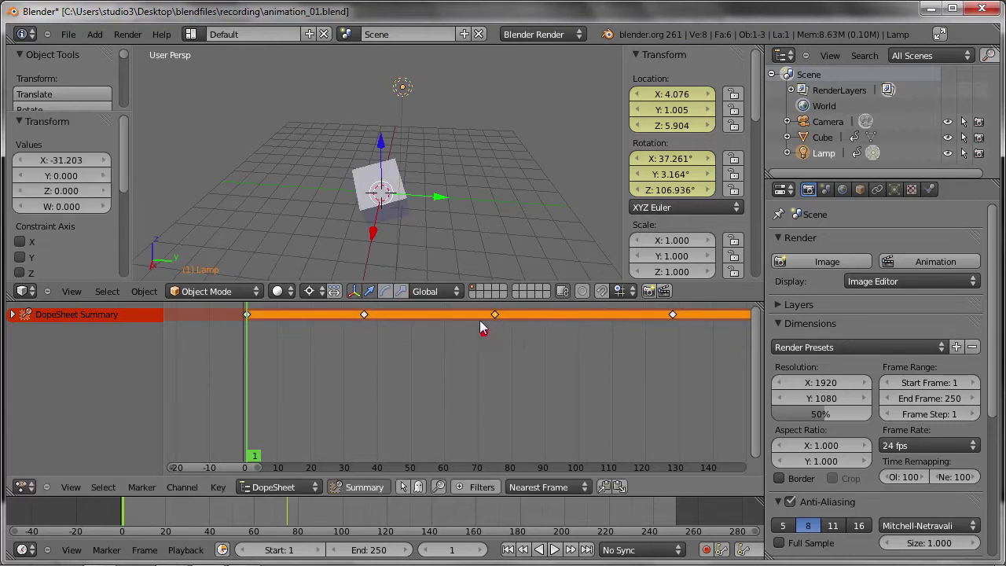
click(13, 314)
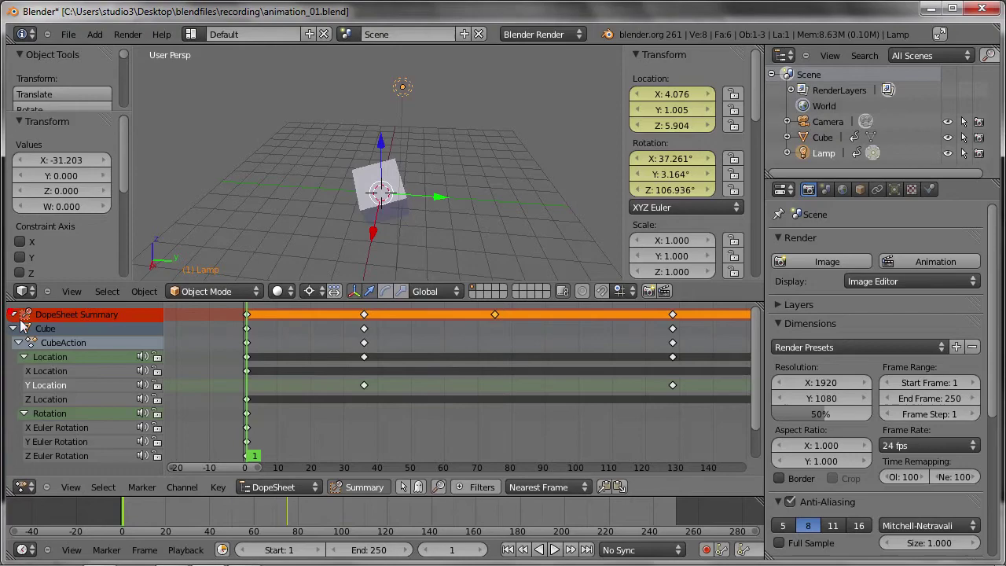
- Move the frame-36 keys to about 65 and expand the Cube's Animation in the Outliner to CubeAction
drag(364, 385, 470, 388)
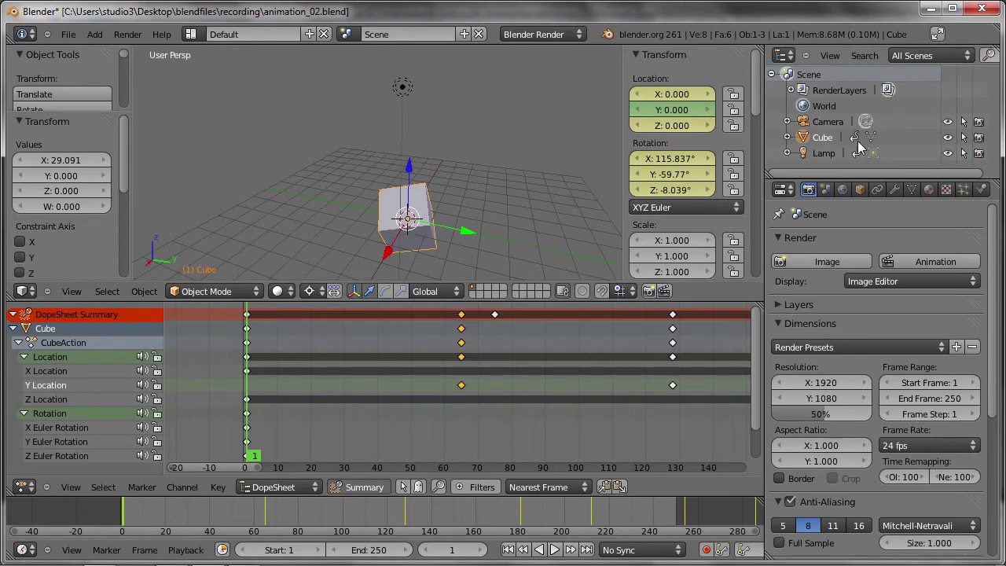
click(787, 137)
drag(829, 179, 840, 272)
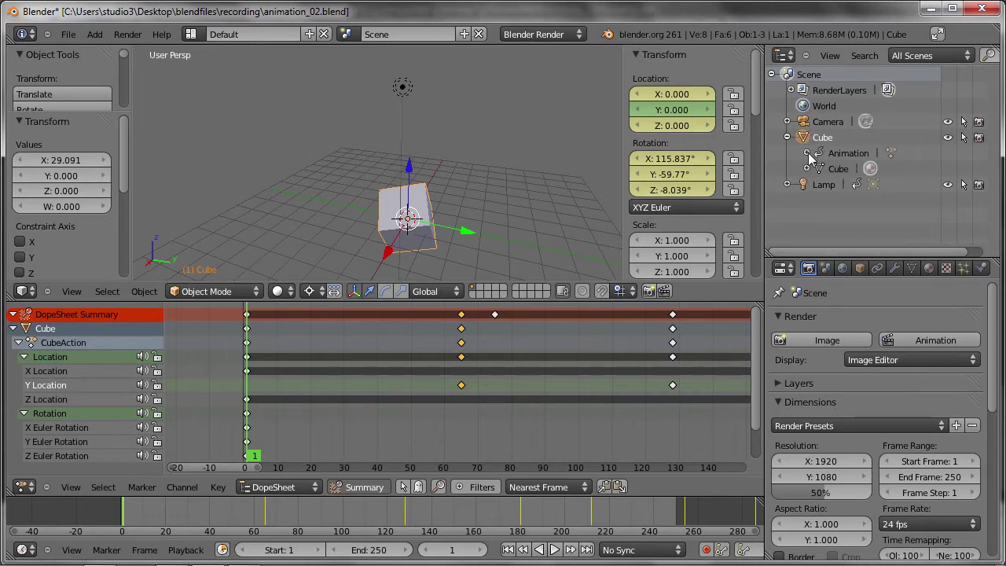
click(808, 154)
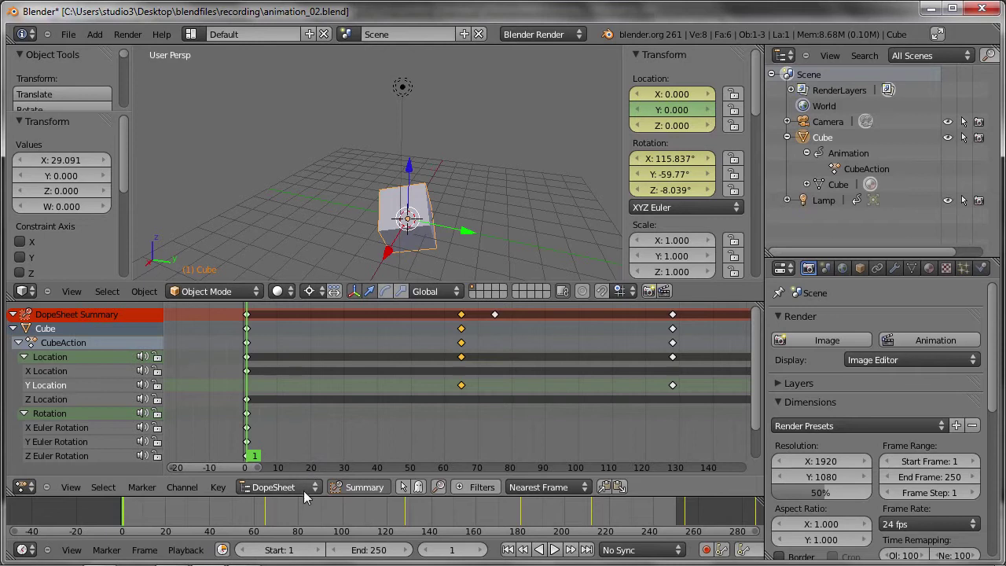
- Switch to the Action Editor and move keys from 65 to about 32 and 130 to about 111
click(276, 488)
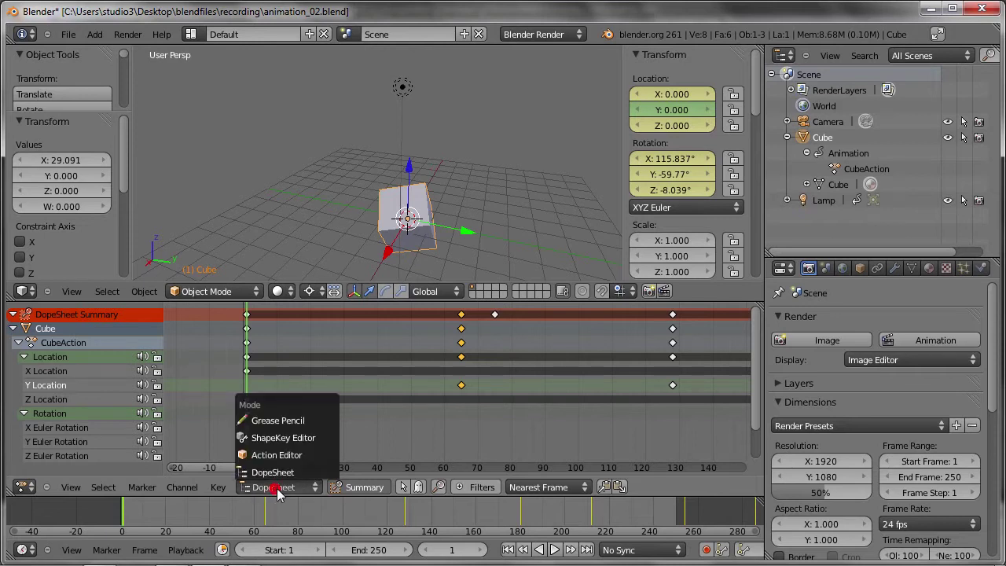
click(285, 459)
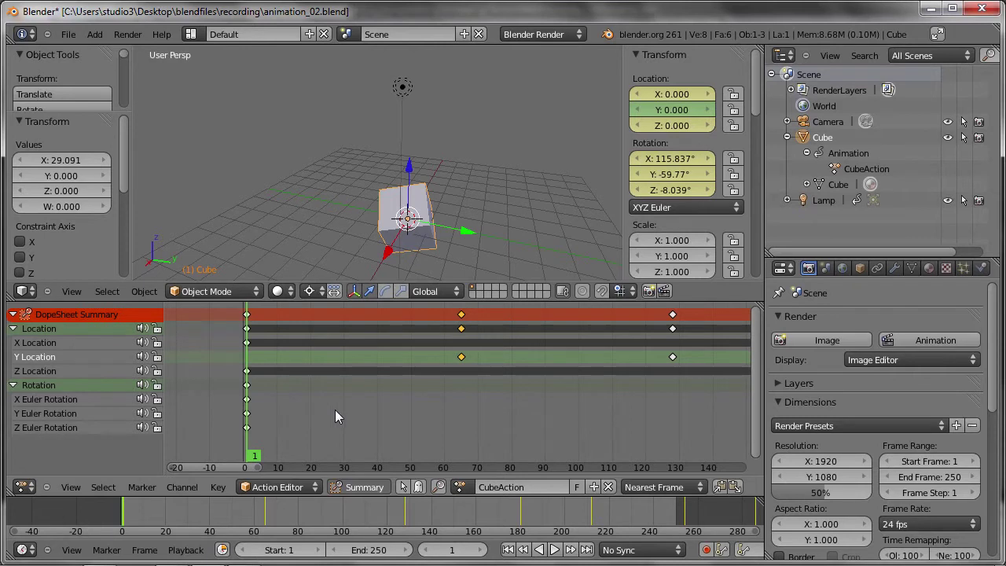
click(13, 315)
click(340, 314)
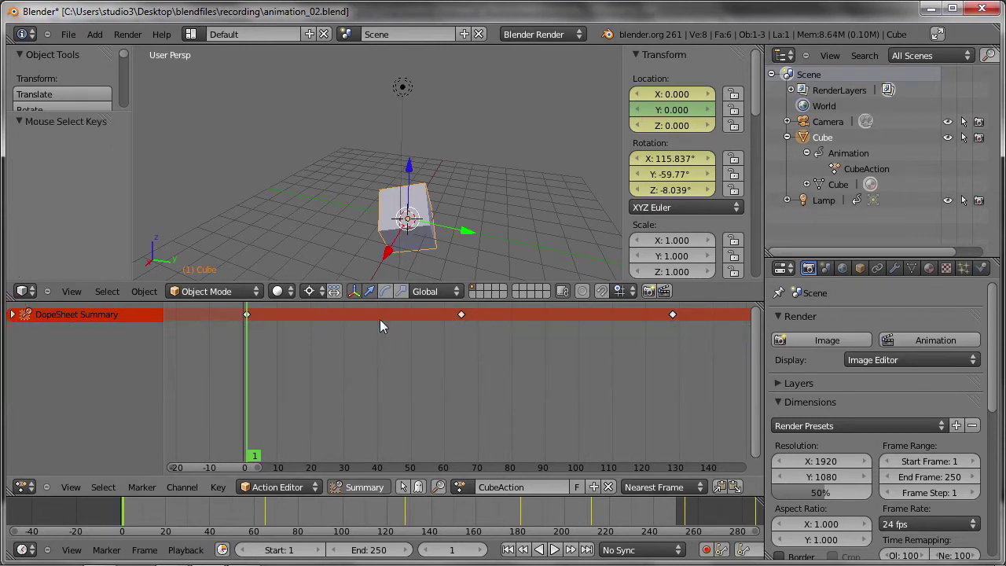
drag(462, 315, 343, 315)
click(671, 314)
drag(672, 314, 608, 318)
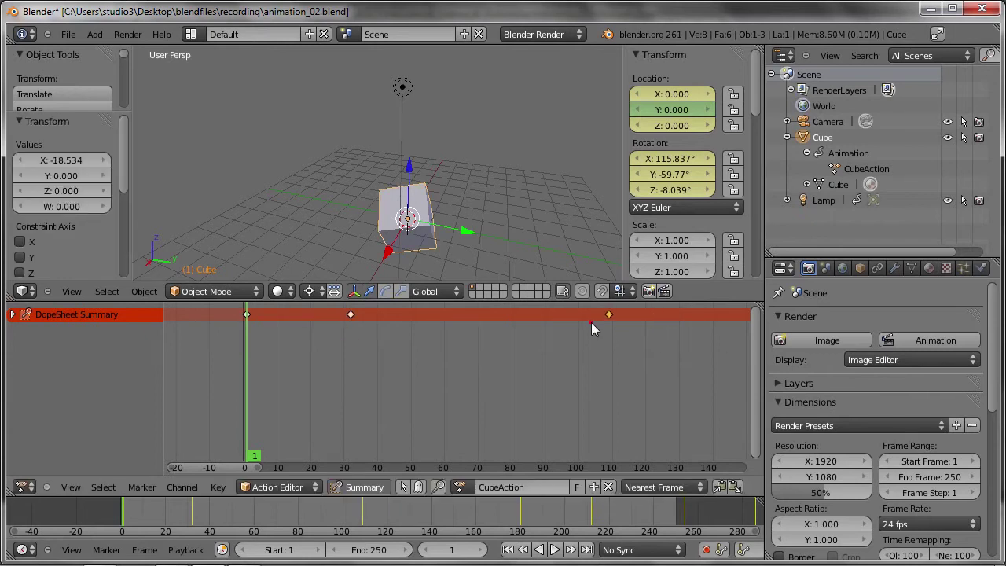
- Hide the summary row, collapse Location and Rotation, and move Location keys to about 38 and 84
click(13, 315)
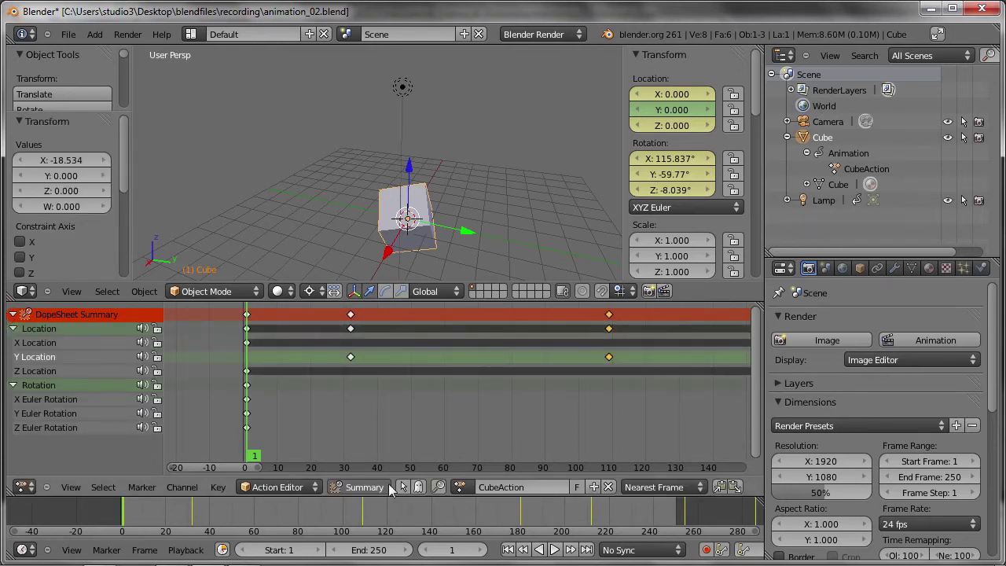
click(344, 486)
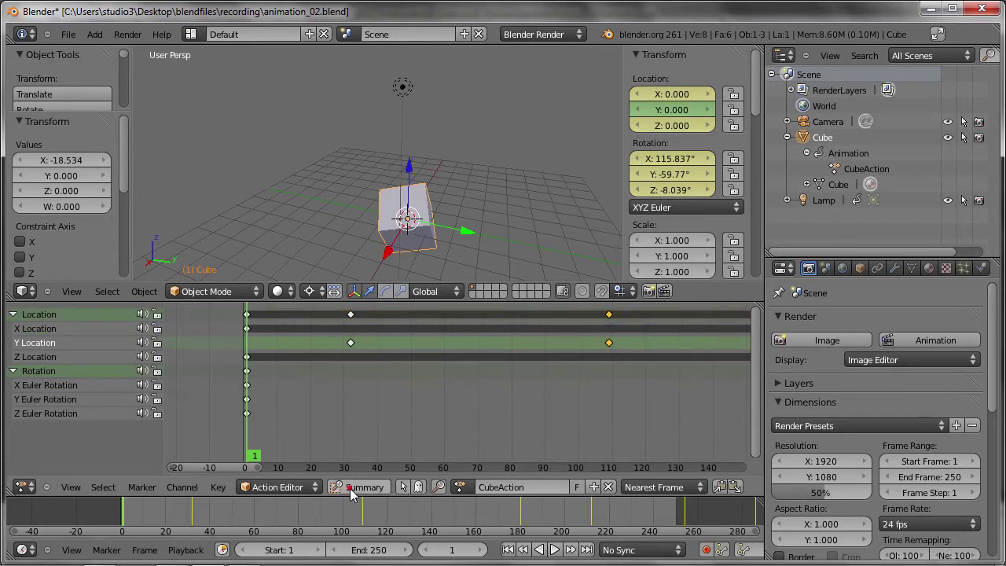
click(12, 314)
click(12, 329)
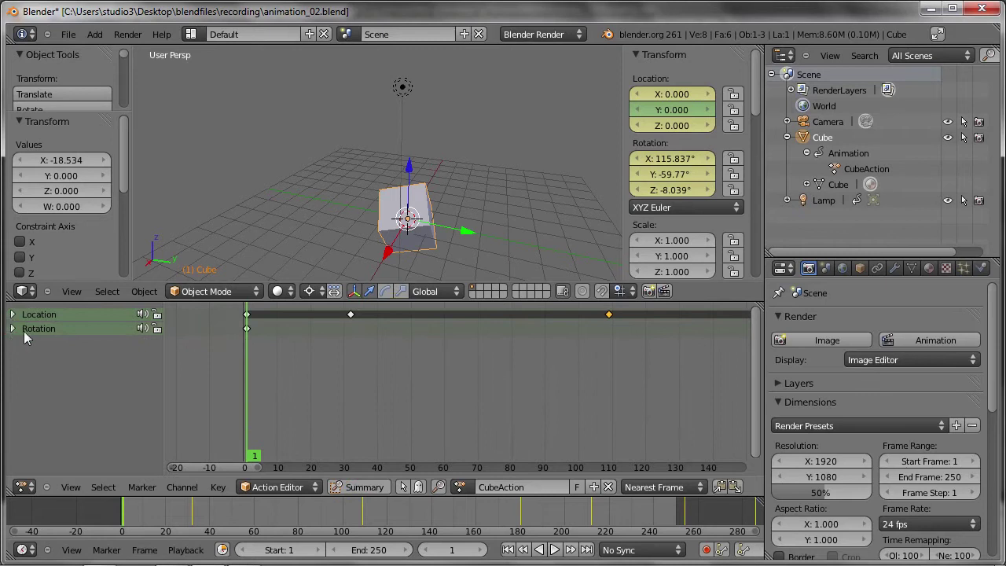
drag(351, 314, 376, 314)
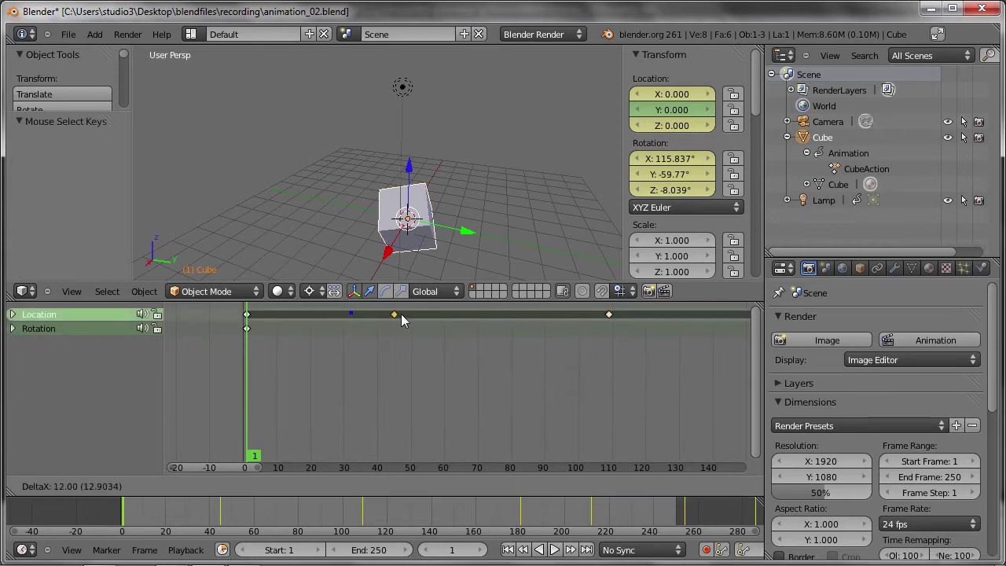
drag(609, 315, 513, 317)
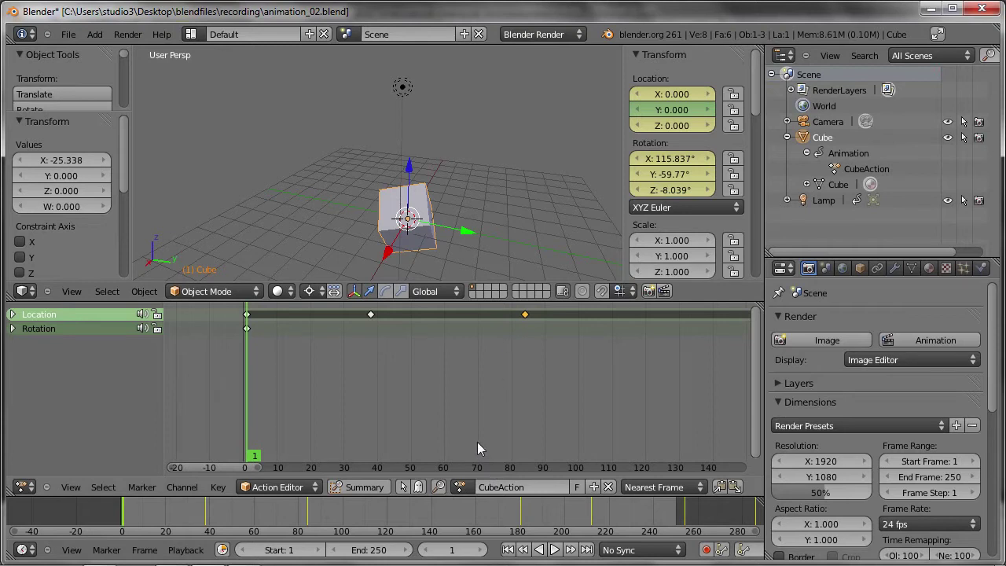
- Assign LampAction to the cube from the Action Editor's browse list and play the animation
click(466, 485)
click(477, 337)
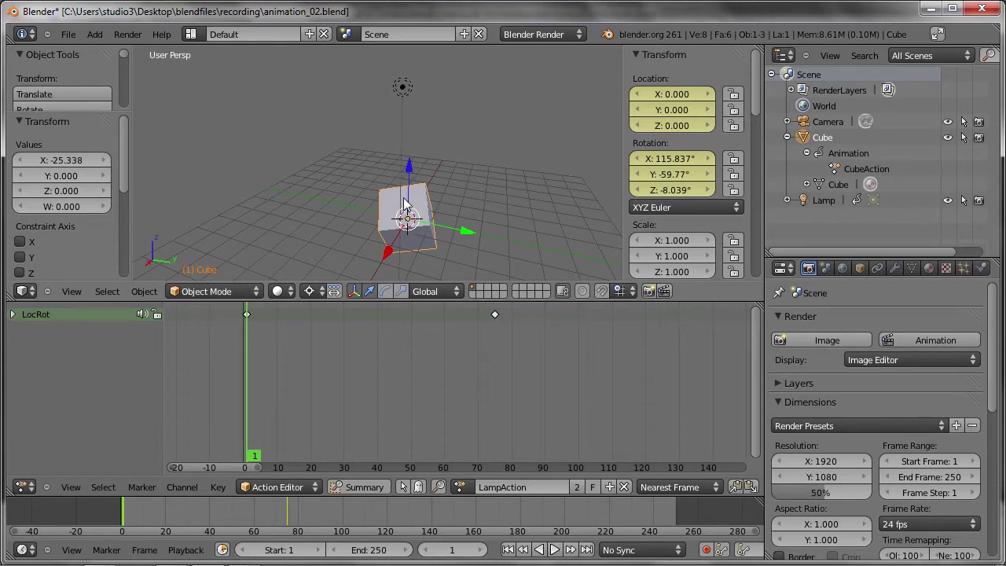
key(alt+a)
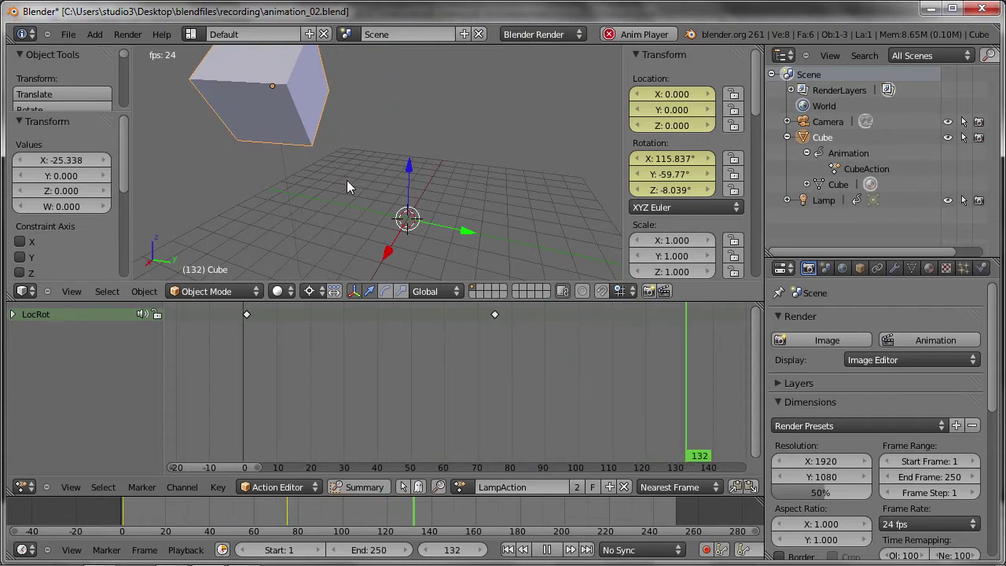
key(Escape)
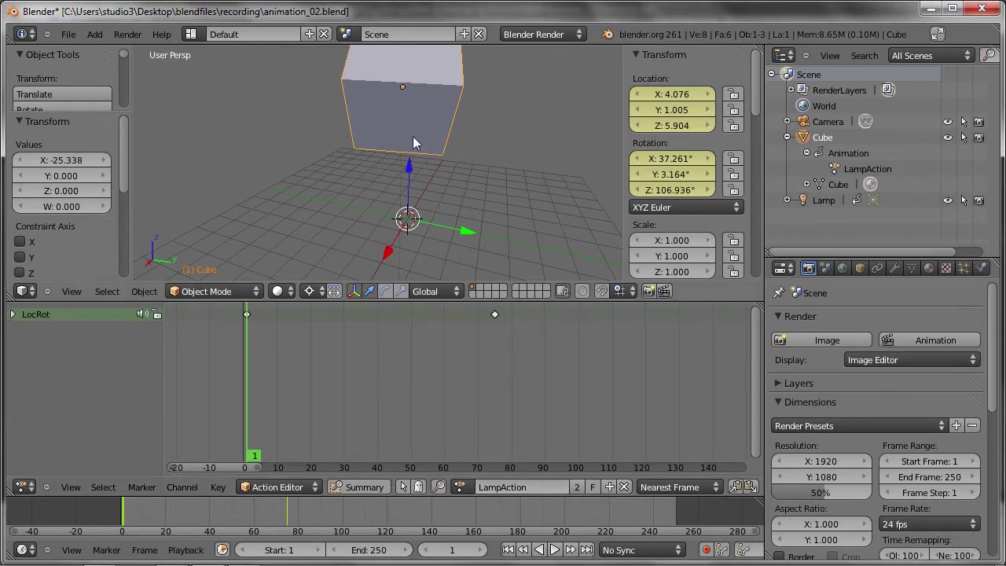
- Switch the viewport to wireframe and play the animation again
key(z)
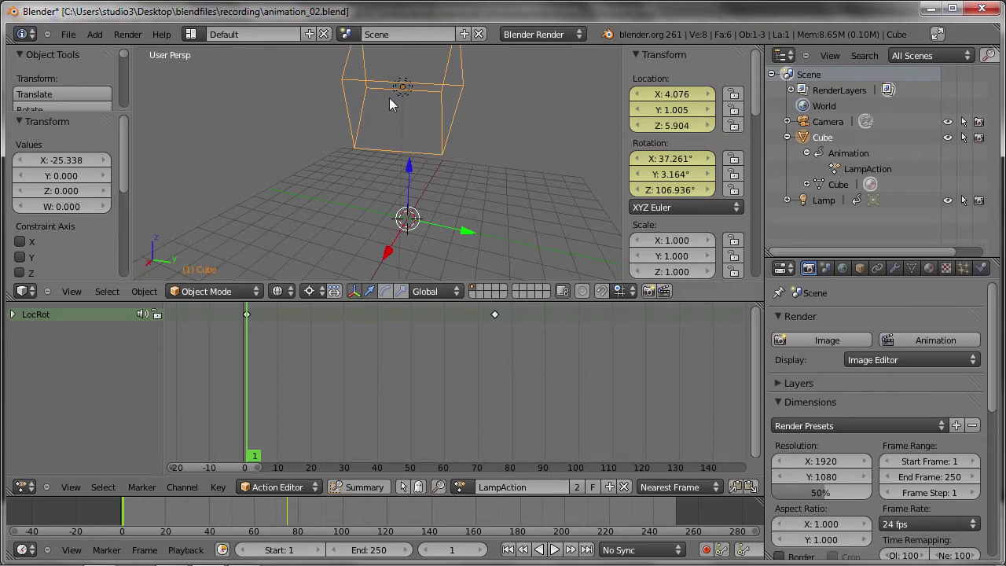
key(alt+a)
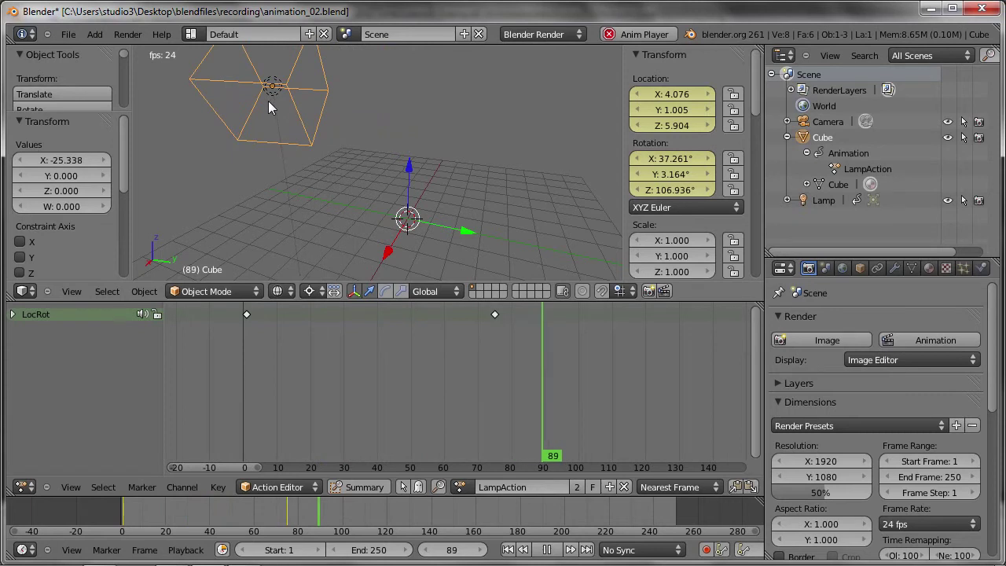
key(Escape)
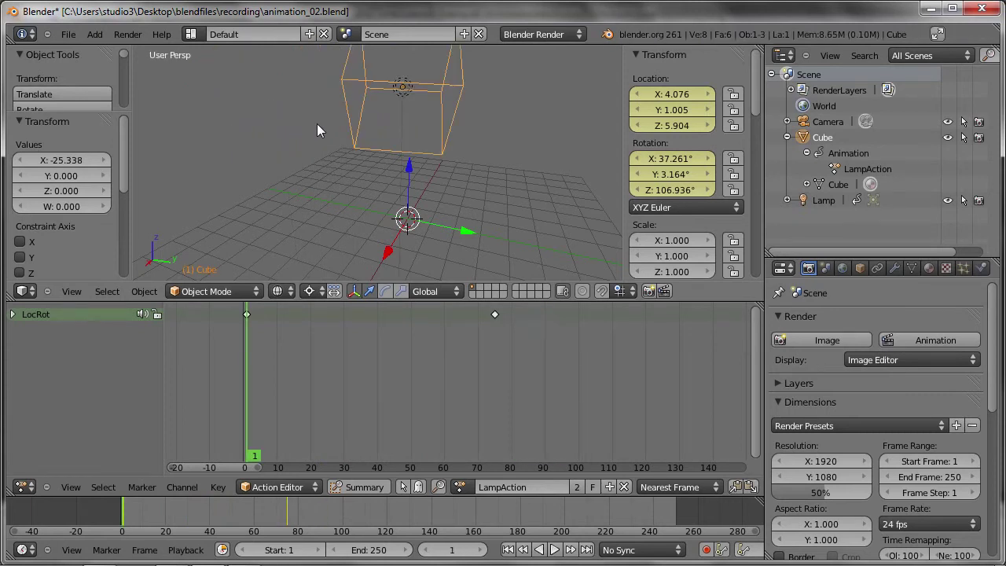
- Expand Delta Transform and preview test offsets: delta Y location 2.960, Z -2.240, plus a Y rotation
click(861, 270)
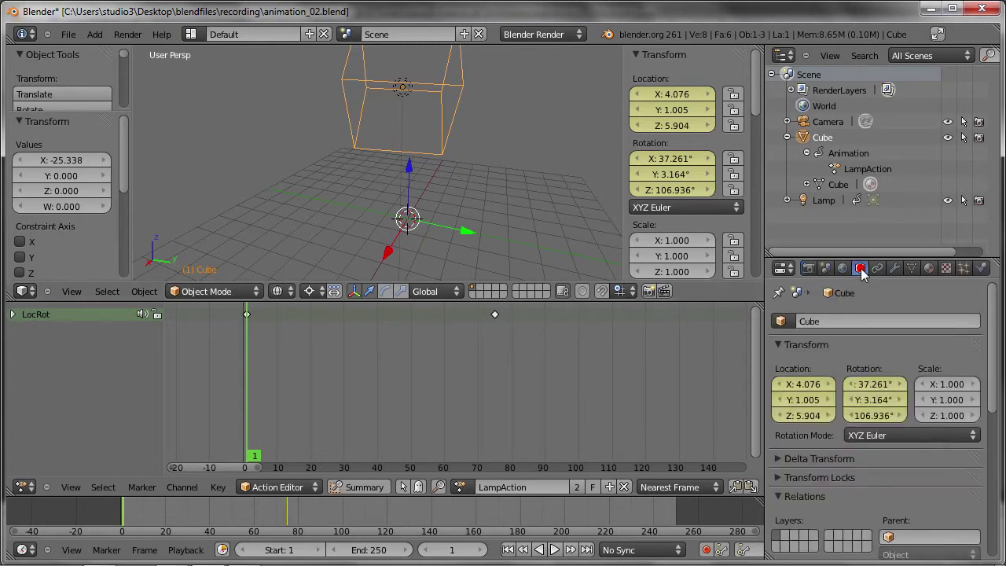
click(776, 459)
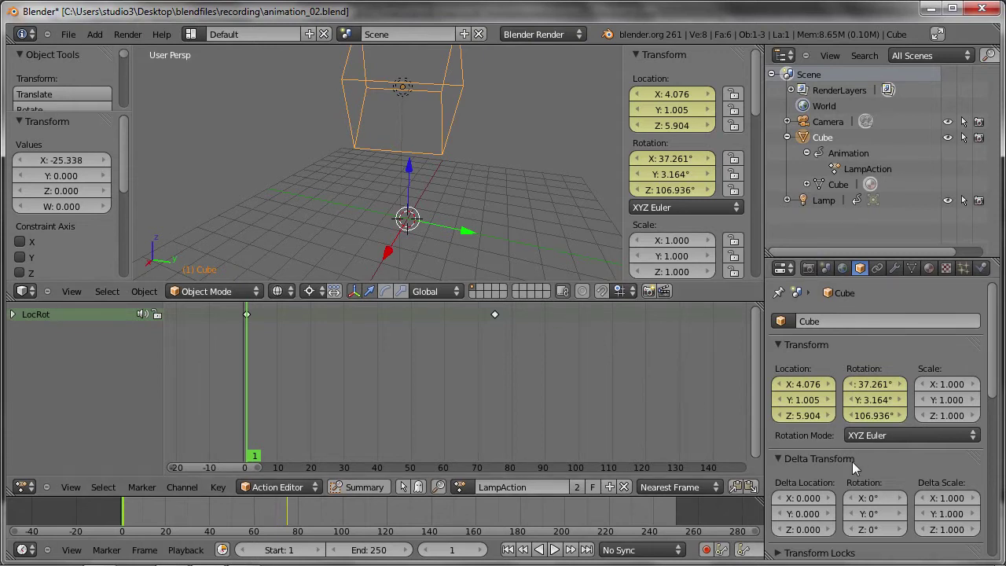
drag(808, 512, 755, 503)
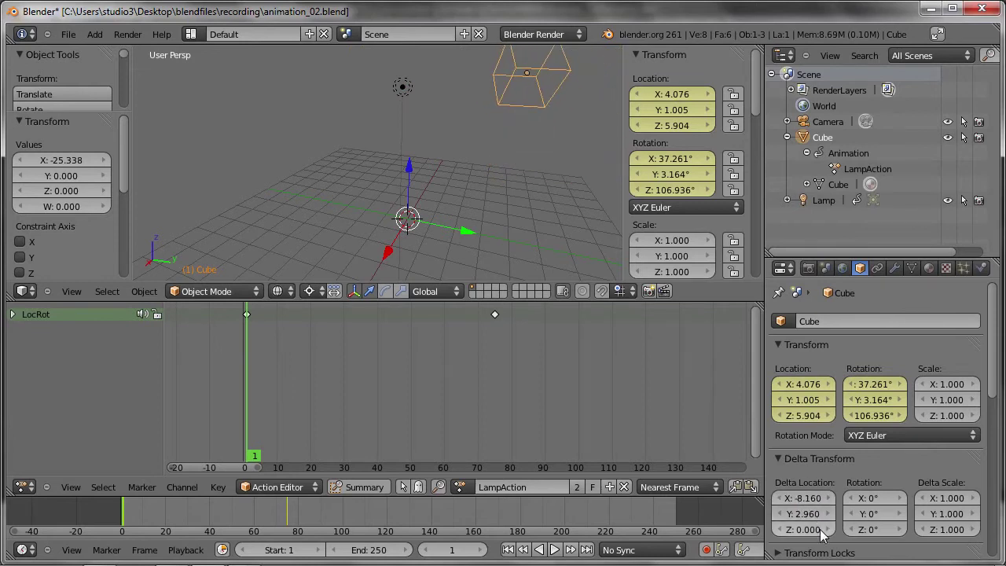
drag(823, 535, 808, 534)
drag(868, 514, 877, 511)
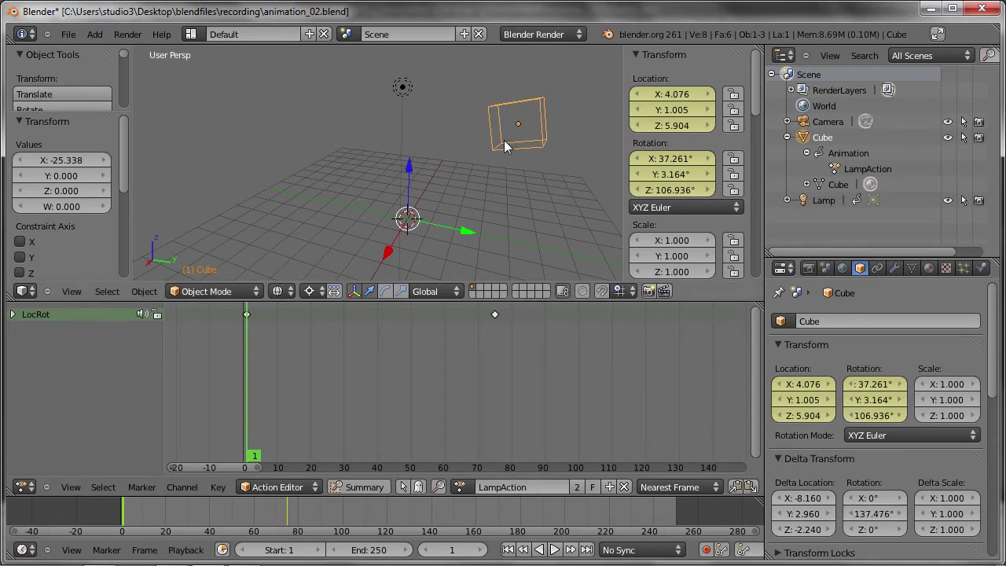
key(alt+a)
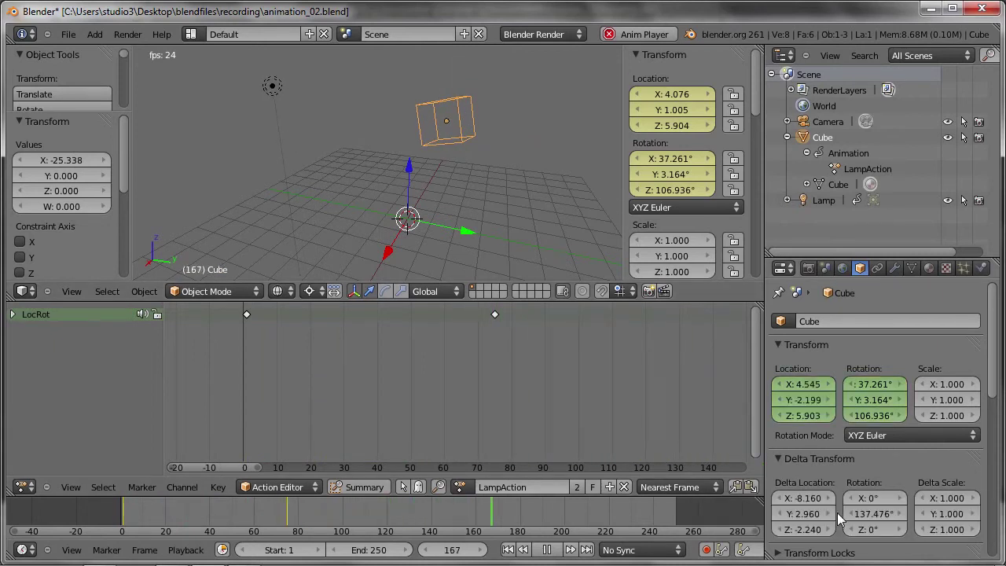
key(Escape)
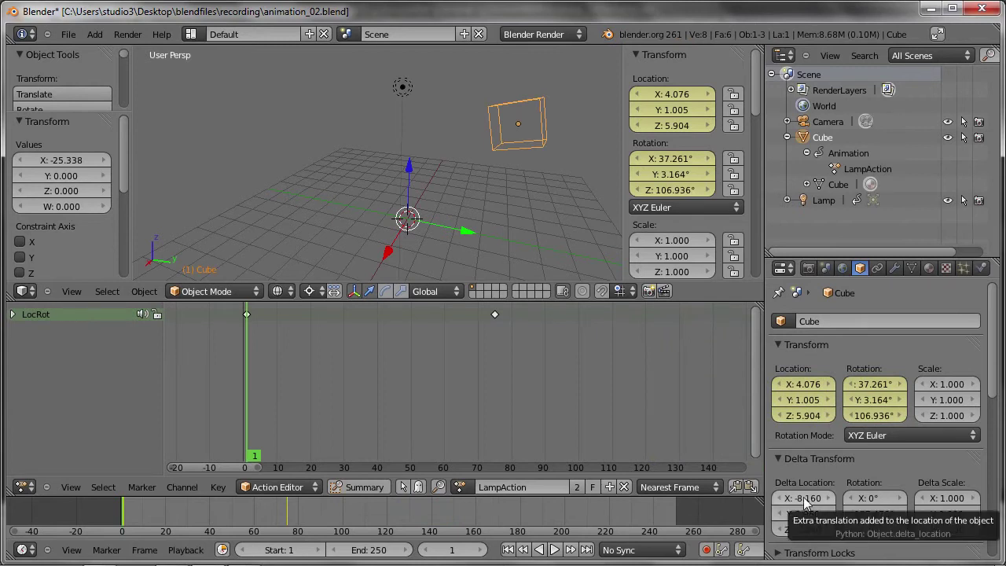
- Reset delta X, Y, Z location and X, Y rotation all to 0
click(803, 497)
text(0)
key(Tab)
text(0)
key(Tab)
text(0)
key(Tab)
text(0)
key(Tab)
text(0)
key(Return)
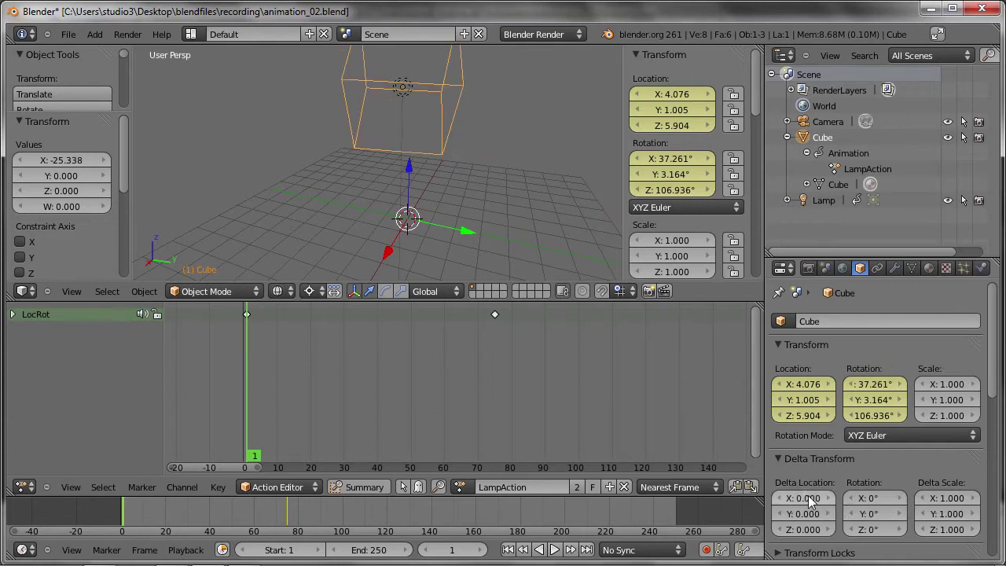
- Play the animation to confirm the reset, then select the lamp
key(alt+a)
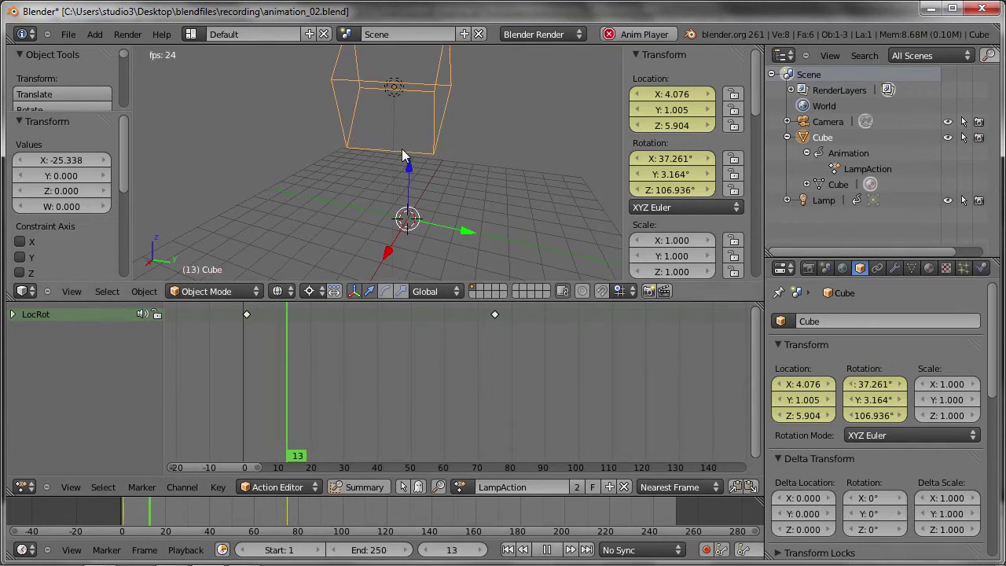
key(Escape)
right_click(407, 102)
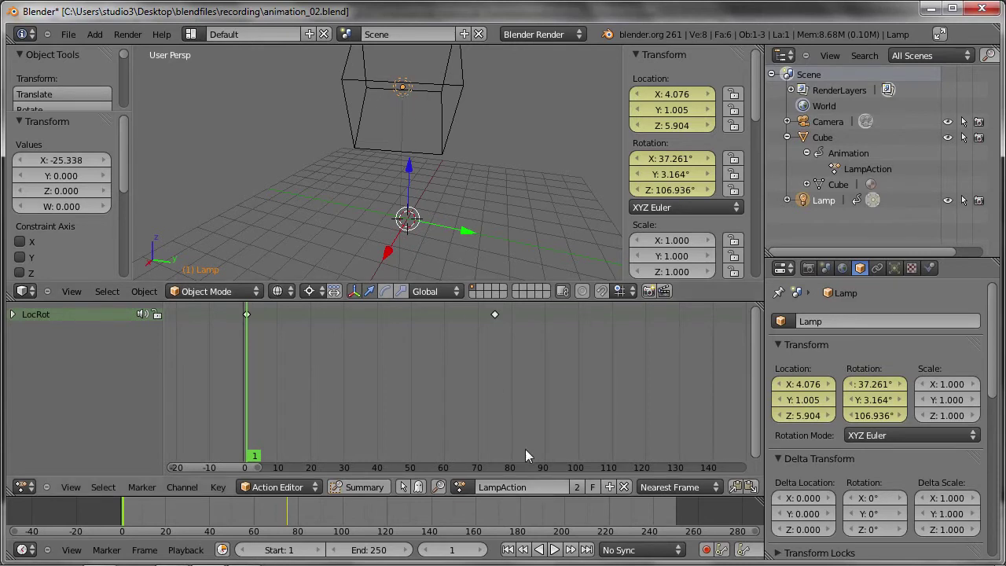
- Assign CubeAction to the lamp and play it back
click(460, 487)
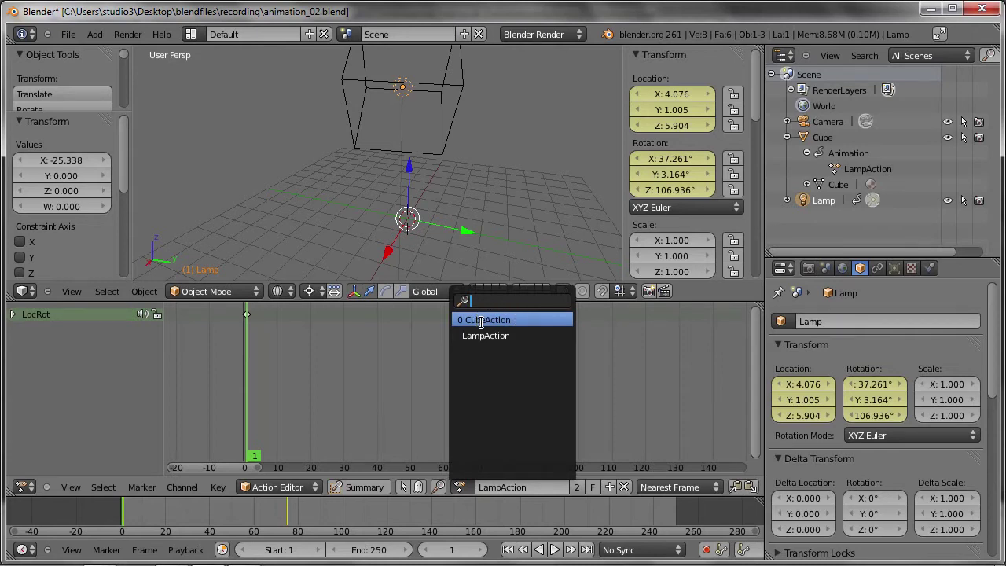
click(482, 322)
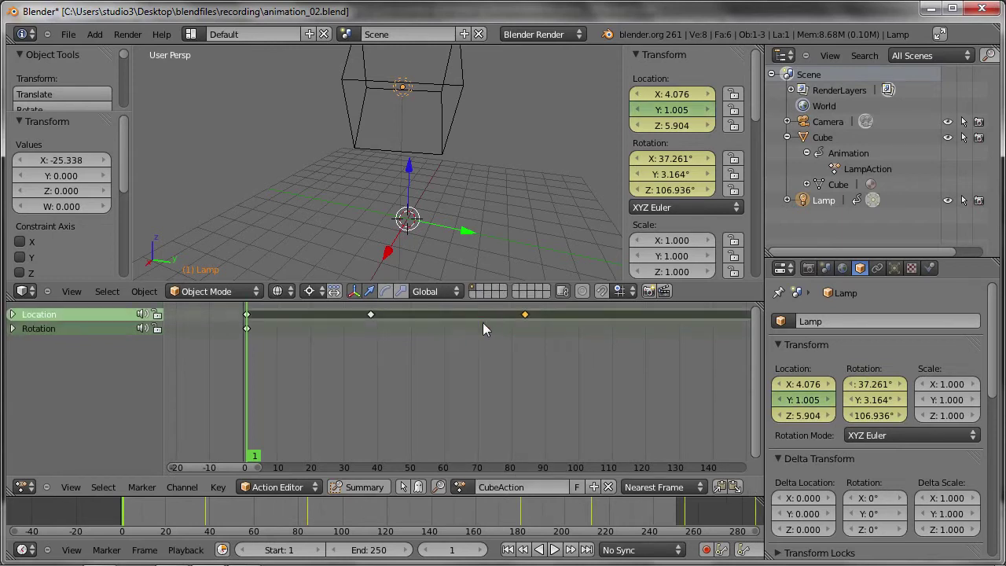
key(alt+a)
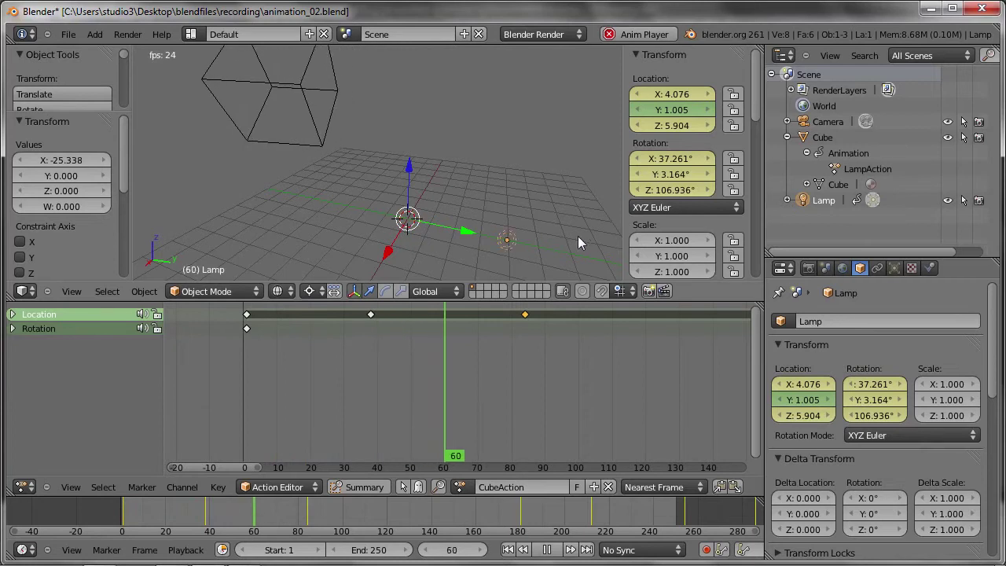
key(Escape)
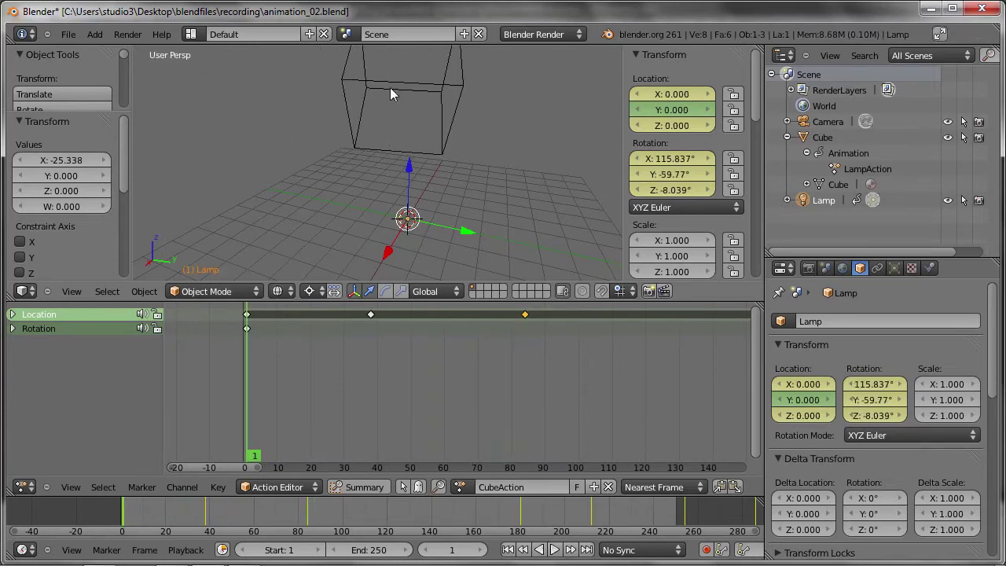
- Revert the lamp to LampAction and give the cube CubeAction again
click(462, 487)
click(483, 339)
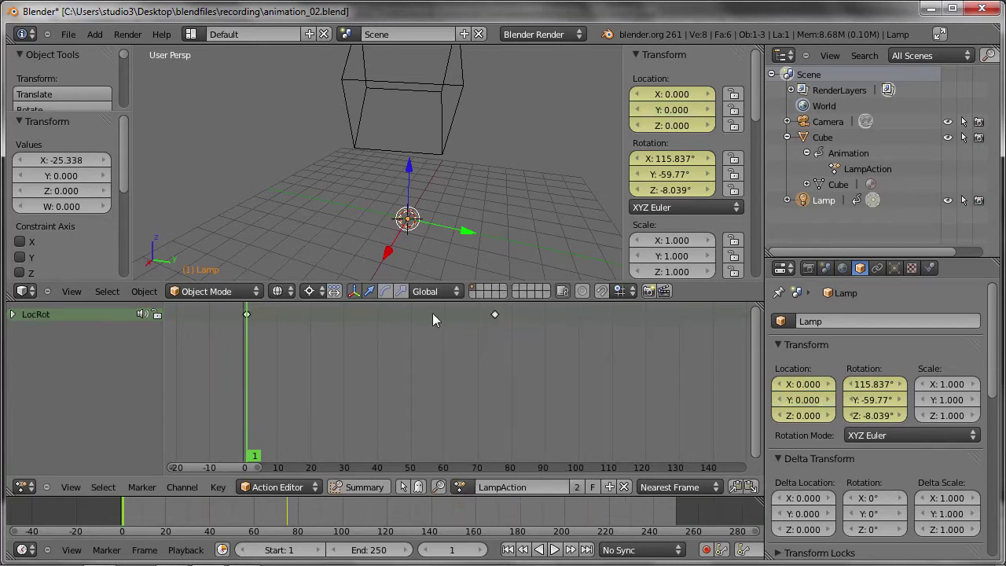
right_click(394, 79)
click(459, 487)
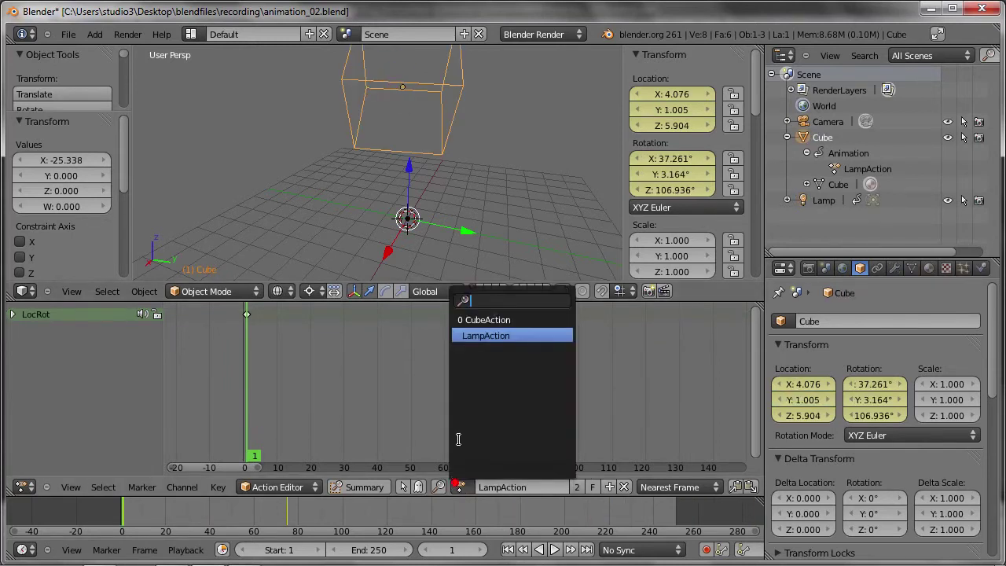
click(478, 320)
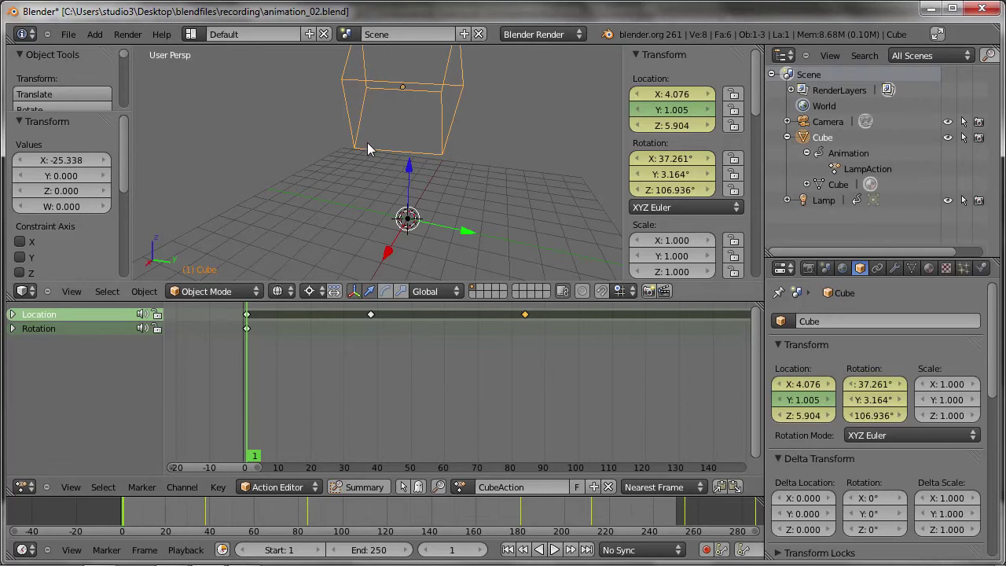
key(shift+d)
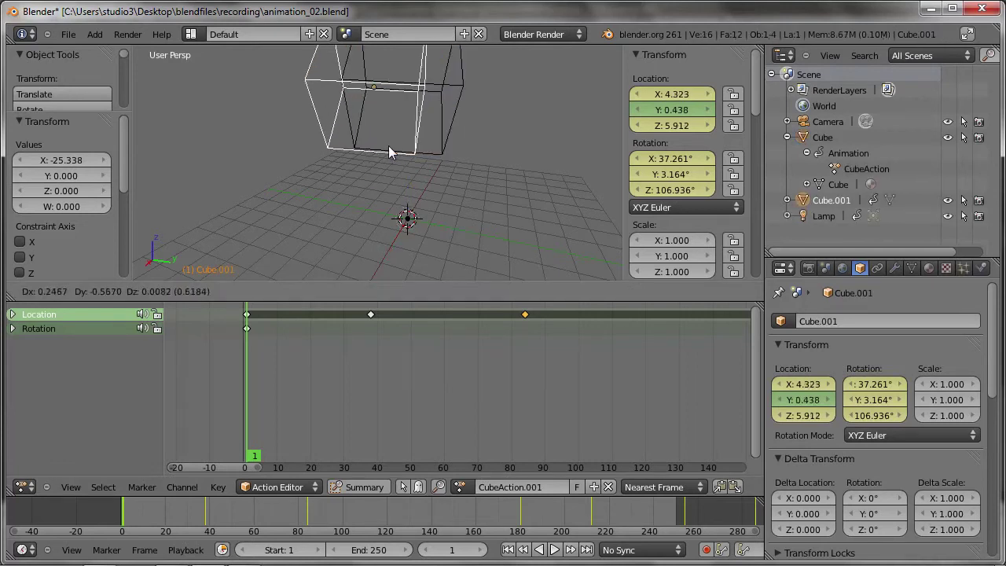
click(339, 154)
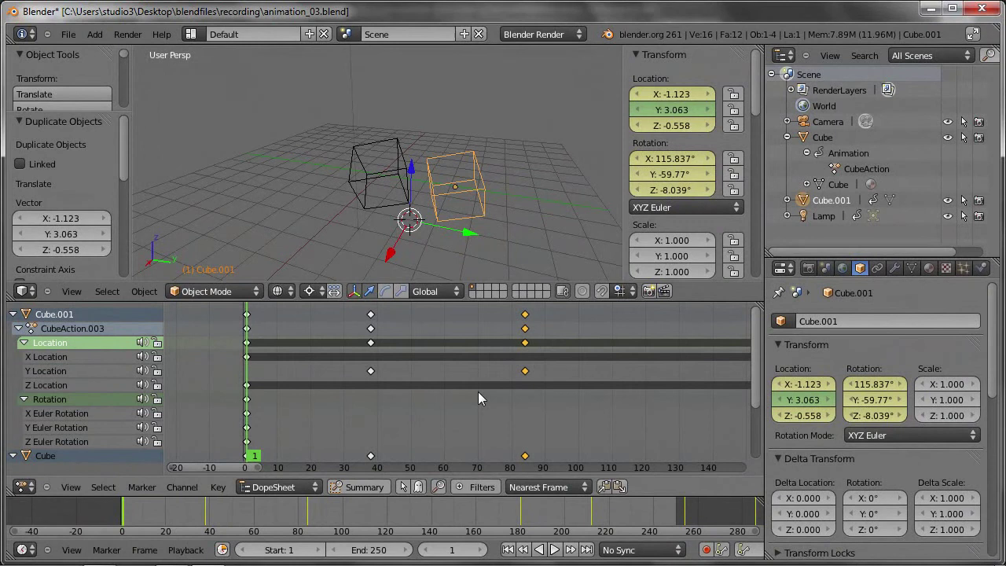
click(24, 488)
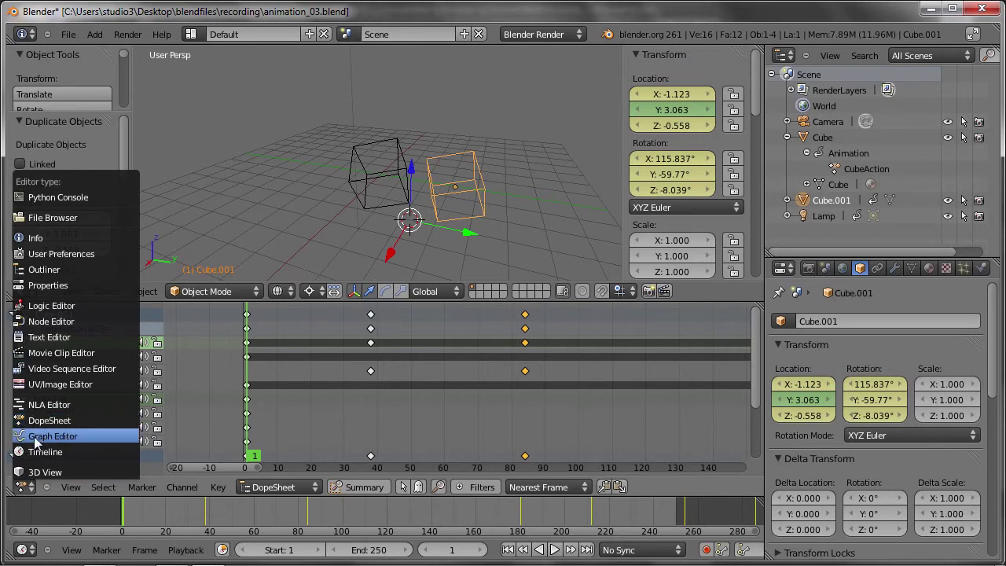
click(34, 436)
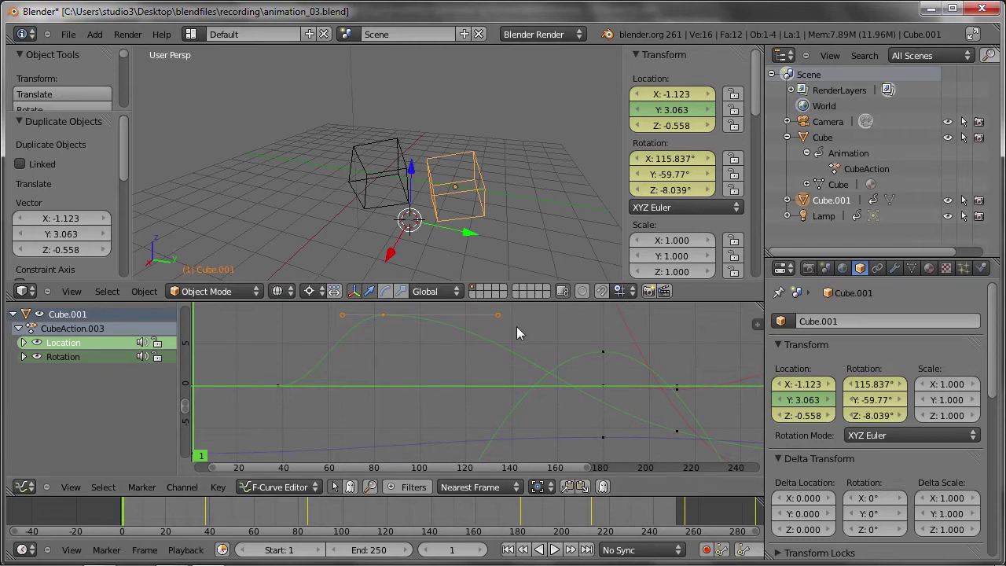
key(Home)
scroll(406, 366, down, 2)
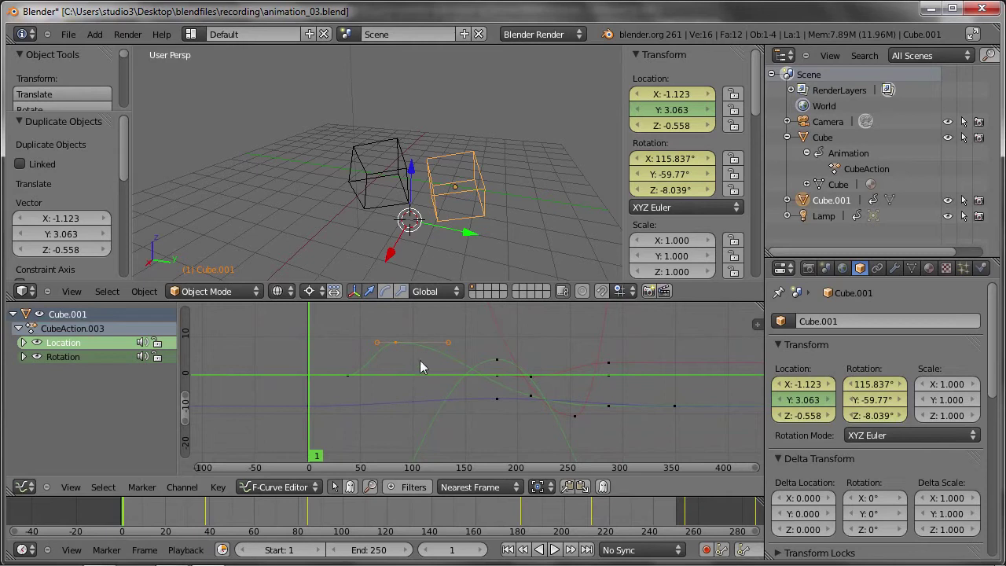
middle_drag(419, 360, 484, 362)
scroll(478, 352, down, 2)
scroll(477, 352, down, 1)
scroll(477, 353, down, 3)
scroll(476, 352, up, 1)
scroll(474, 352, up, 1)
scroll(474, 353, up, 1)
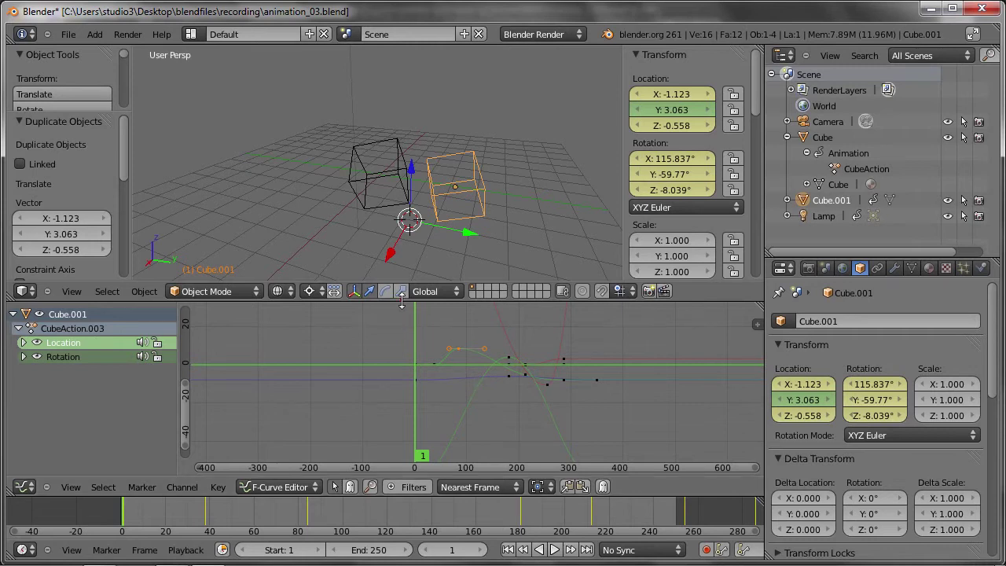
- Heighten the lower area, split the Graph Editor, and make the right half a Dope Sheet
drag(401, 300, 402, 250)
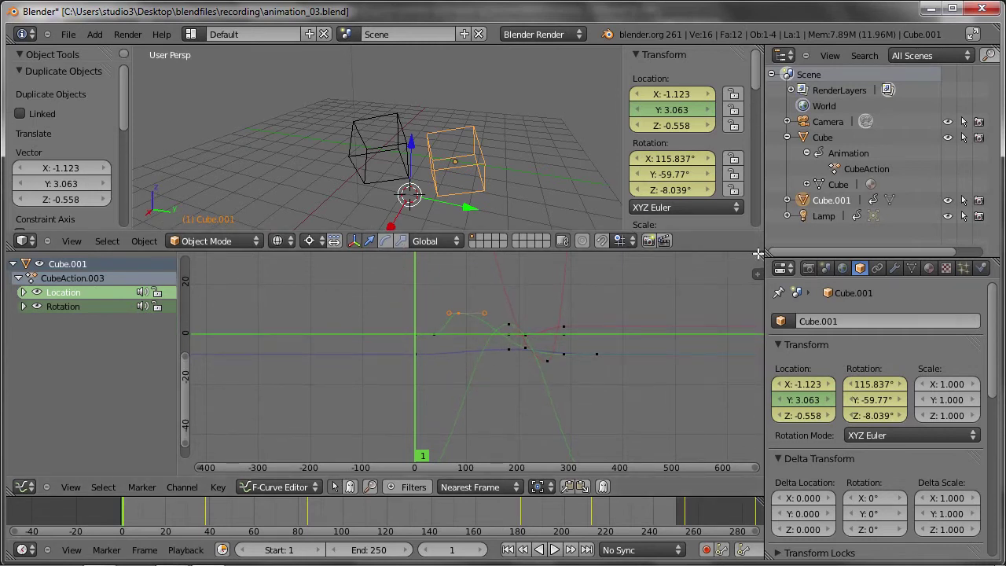
drag(761, 253, 464, 293)
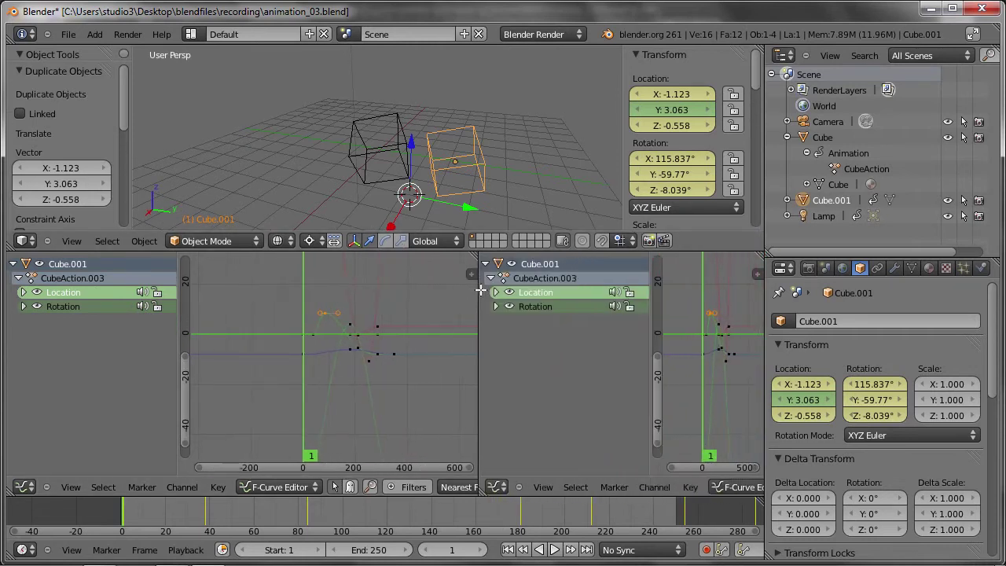
click(483, 487)
click(507, 420)
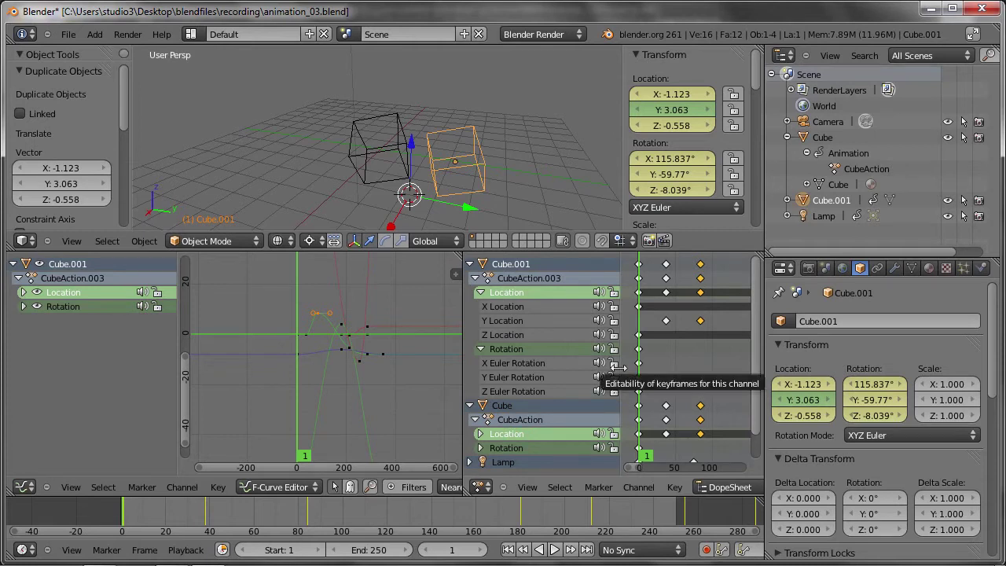
- Narrow the channel list, switch the Dope Sheet to Action Editor mode, and zoom the curves
drag(621, 367, 462, 385)
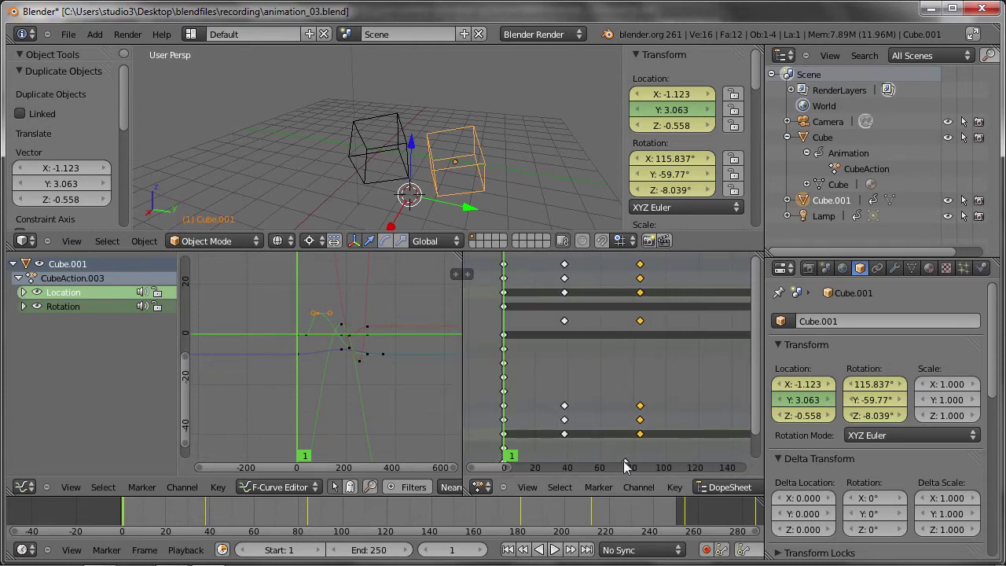
click(727, 489)
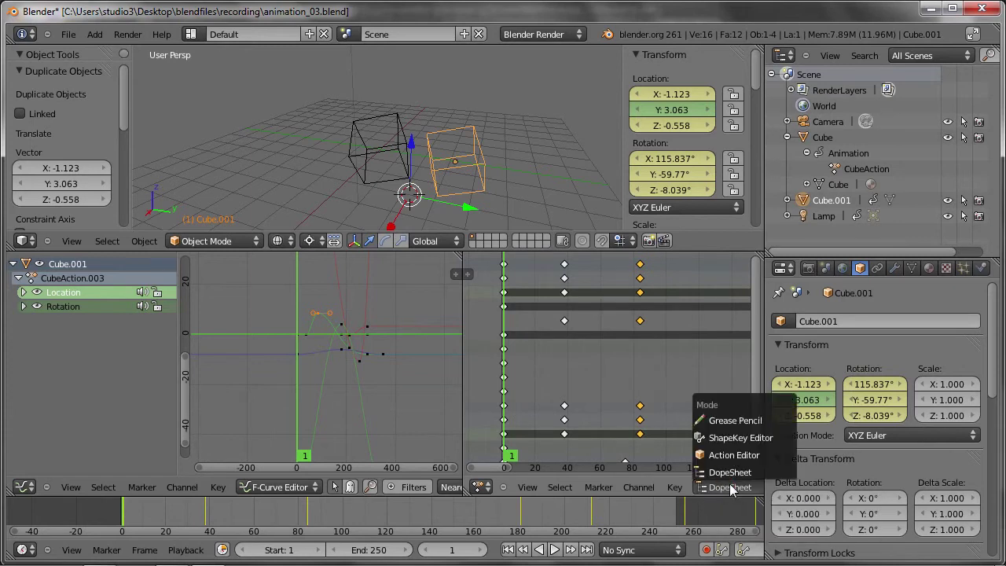
click(727, 455)
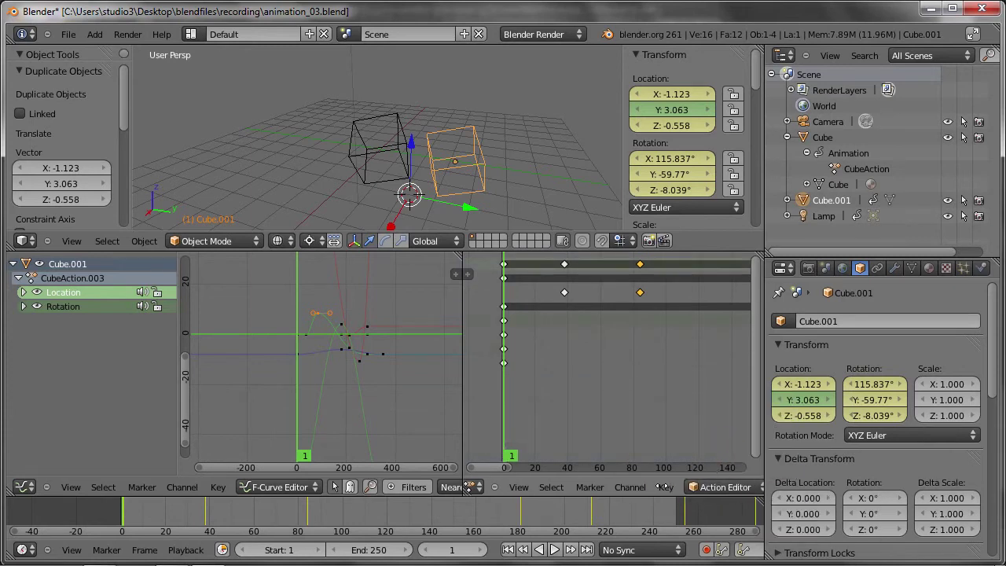
middle_drag(684, 488, 480, 490)
scroll(628, 487, down, 3)
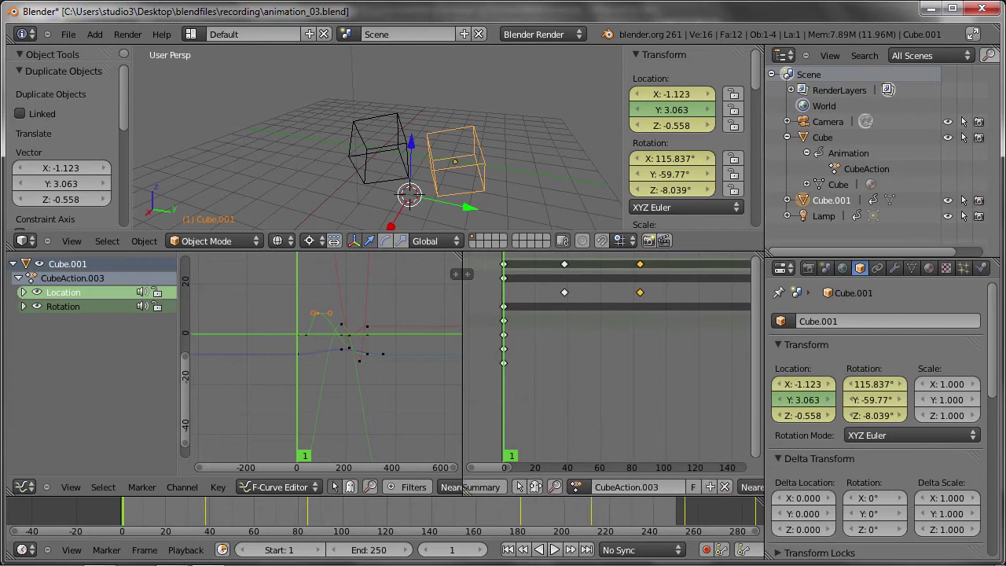
mouse_move(407, 353)
ctrl+middle_down()
mouse_move(367, 353)
mouse_move(412, 382)
ctrl+middle_up()
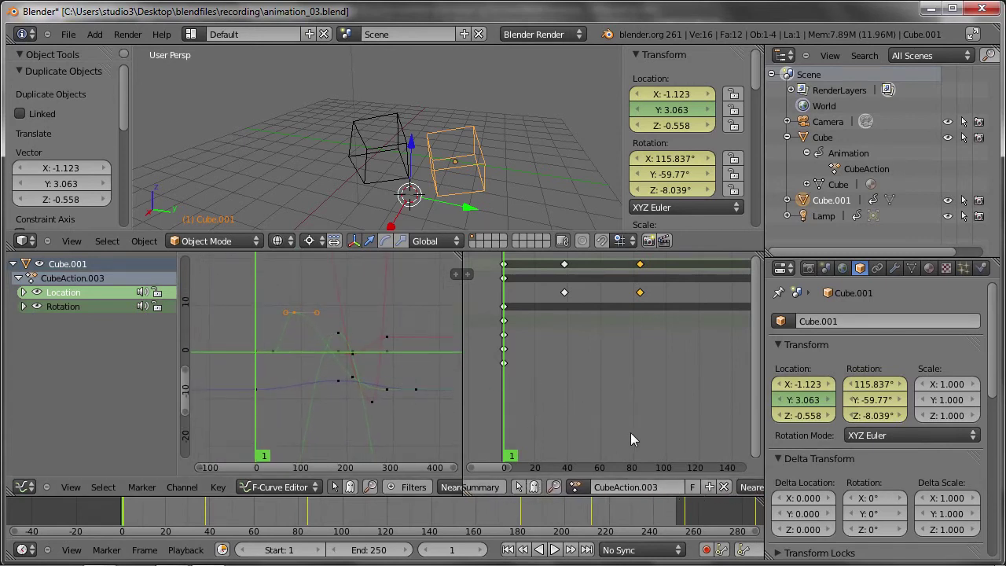
- Move the keyframe columns at frames 40 and 80 to later frames
right_click(565, 265)
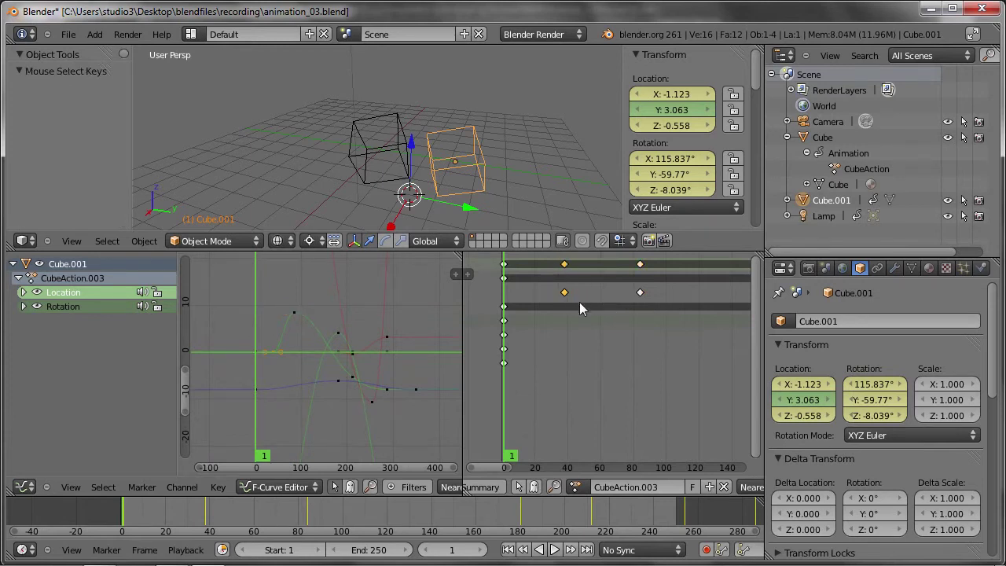
key(g)
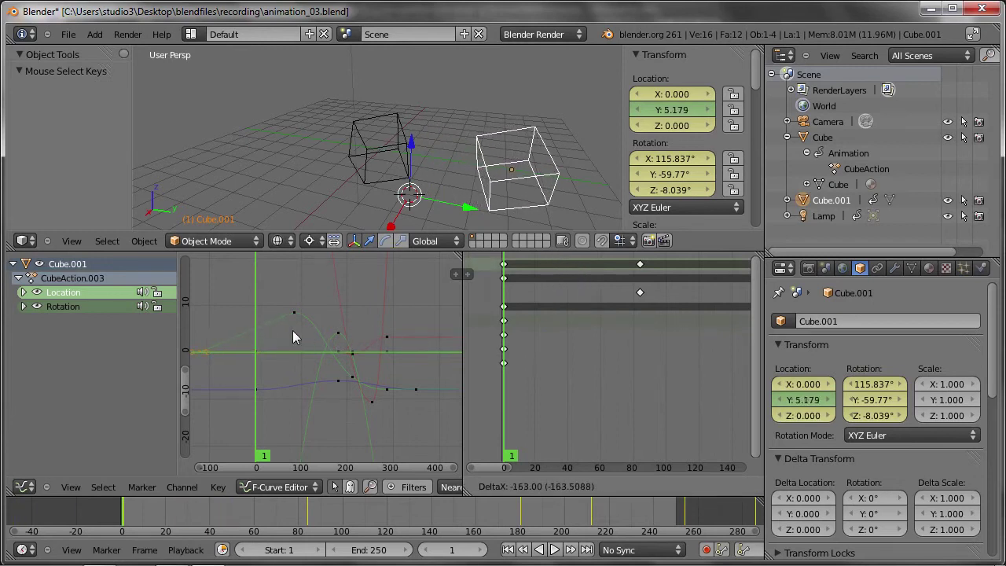
click(606, 336)
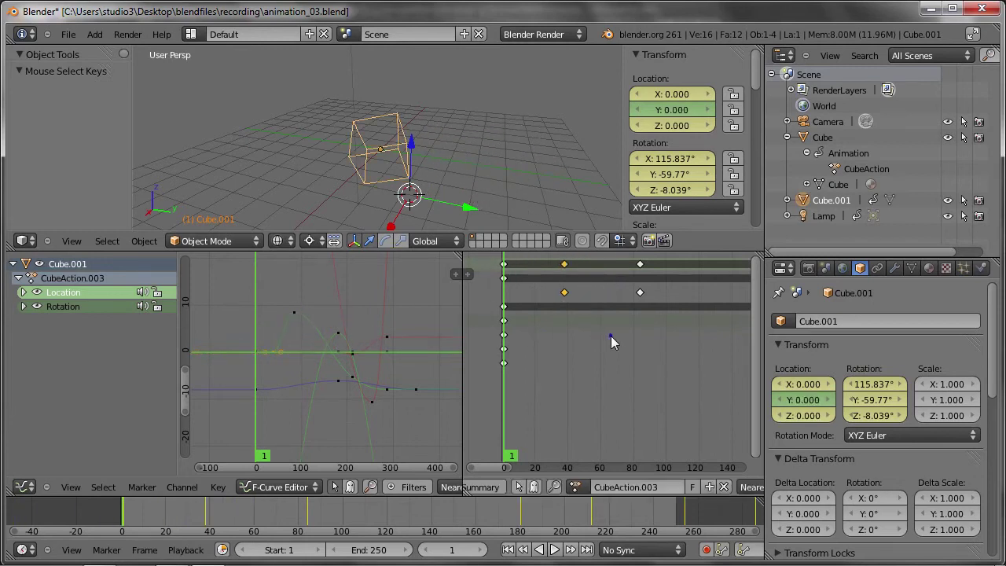
key(Home)
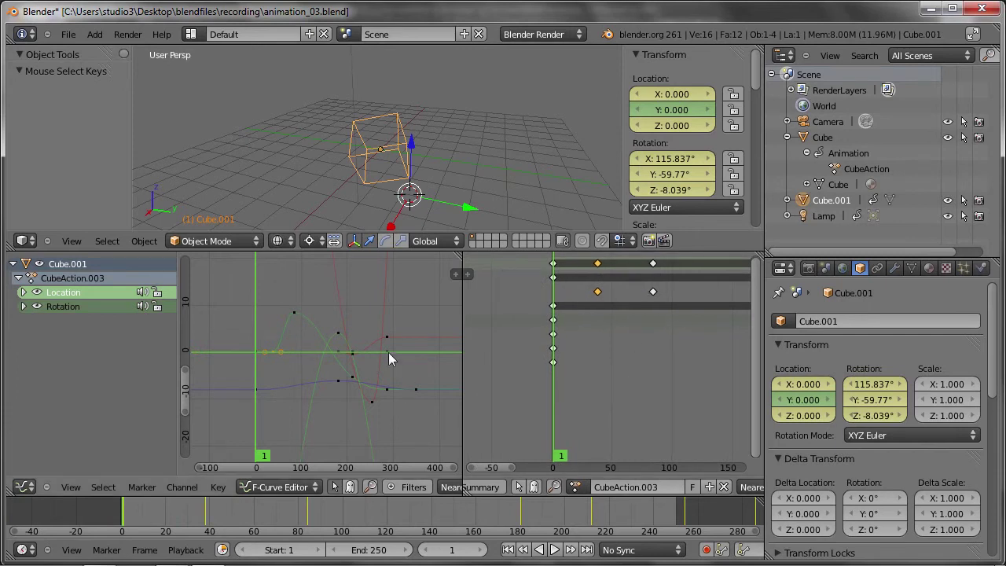
mouse_move(360, 370)
ctrl+middle_down()
mouse_move(372, 403)
mouse_move(359, 405)
mouse_move(386, 404)
ctrl+middle_up()
right_click(654, 264)
key(g)
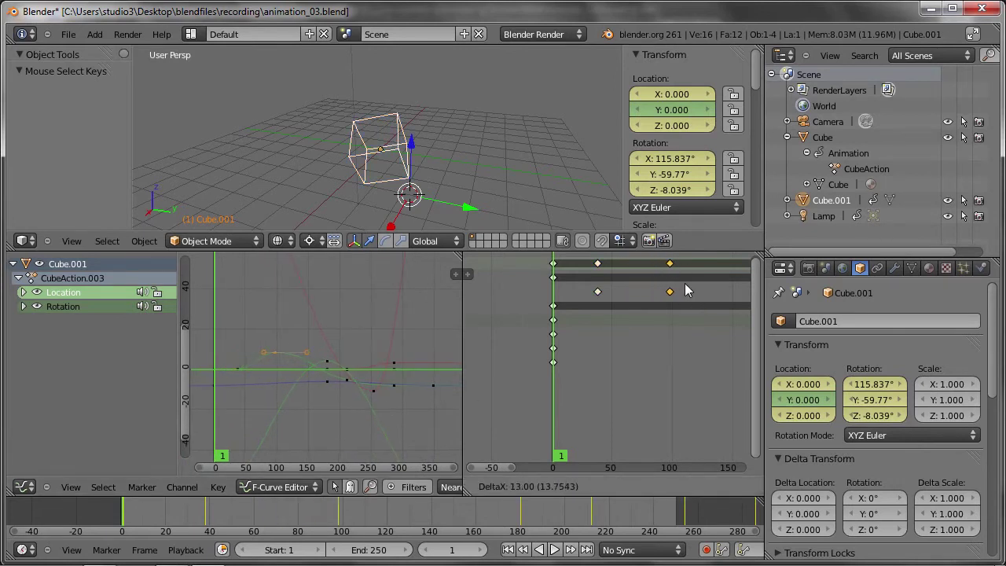
click(707, 292)
- Shift two more keyframe columns later in the Action Editor
scroll(698, 315, down, 2)
scroll(698, 315, down, 3)
ctrl+scroll(645, 322, down, 3)
ctrl+scroll(605, 315, down, 2)
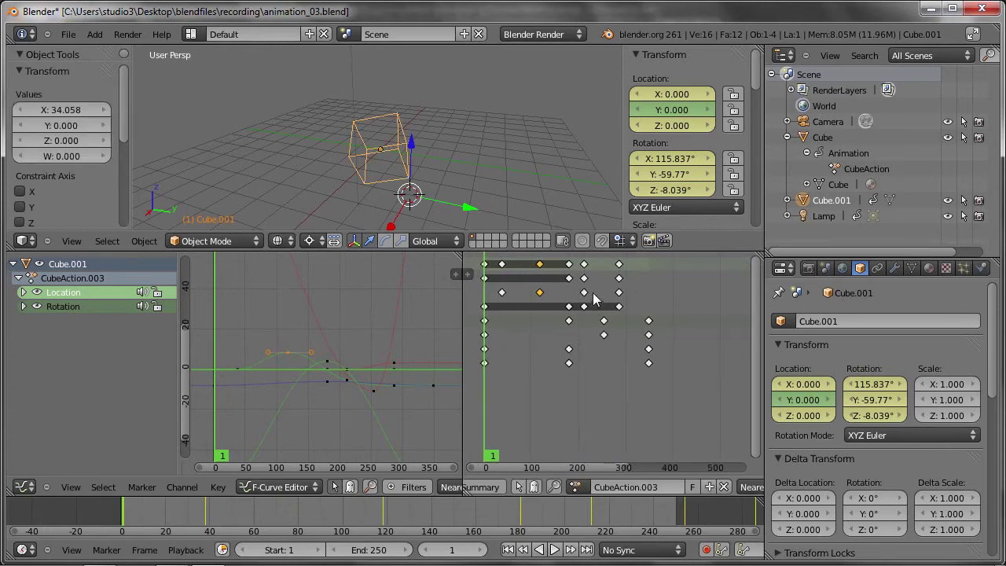
right_drag(586, 265, 601, 271)
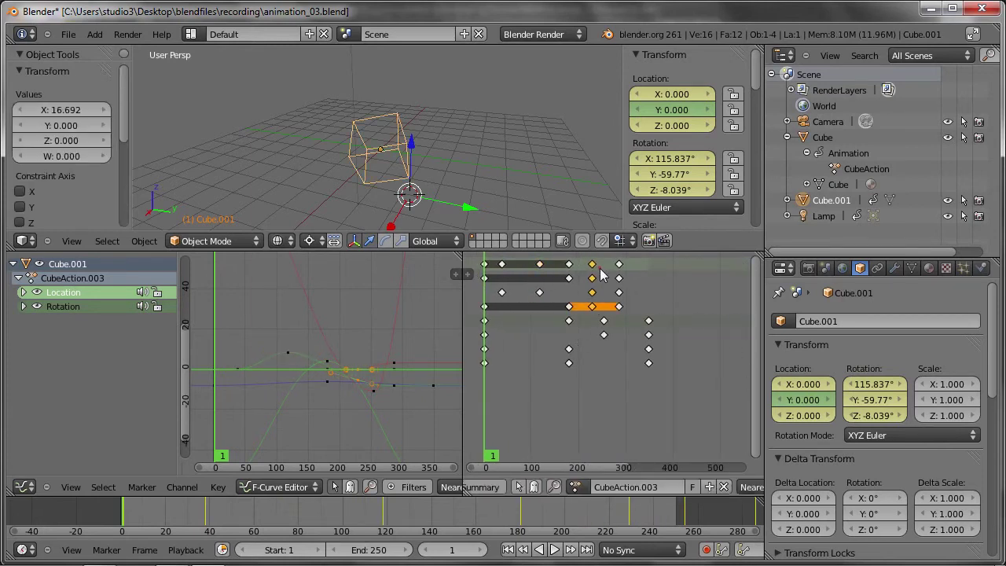
key(g)
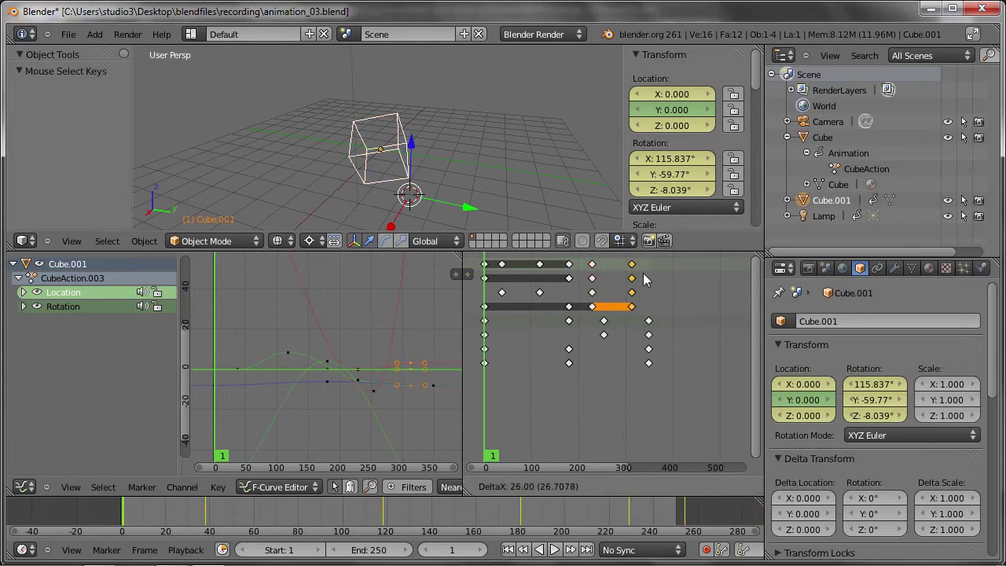
click(643, 275)
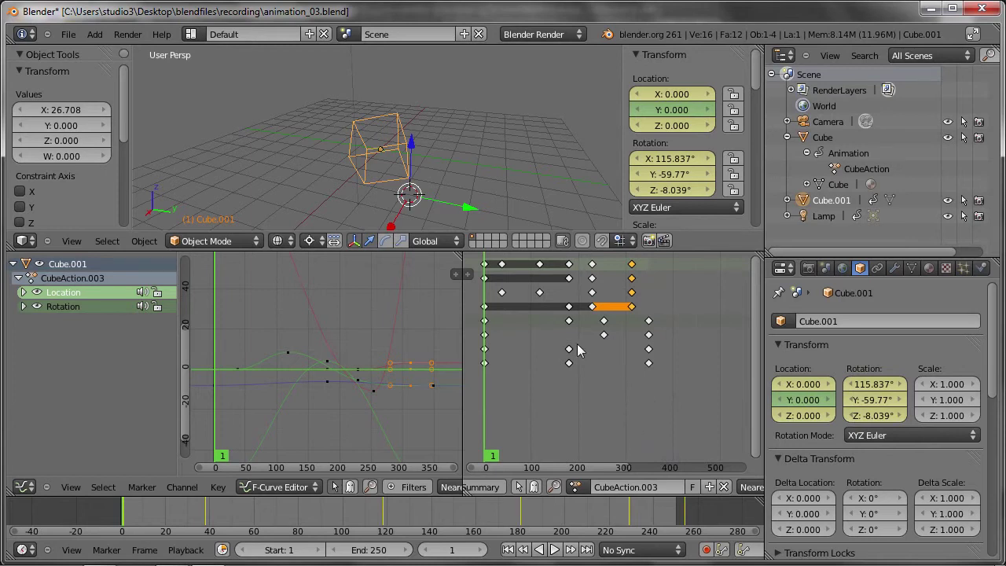
click(592, 273)
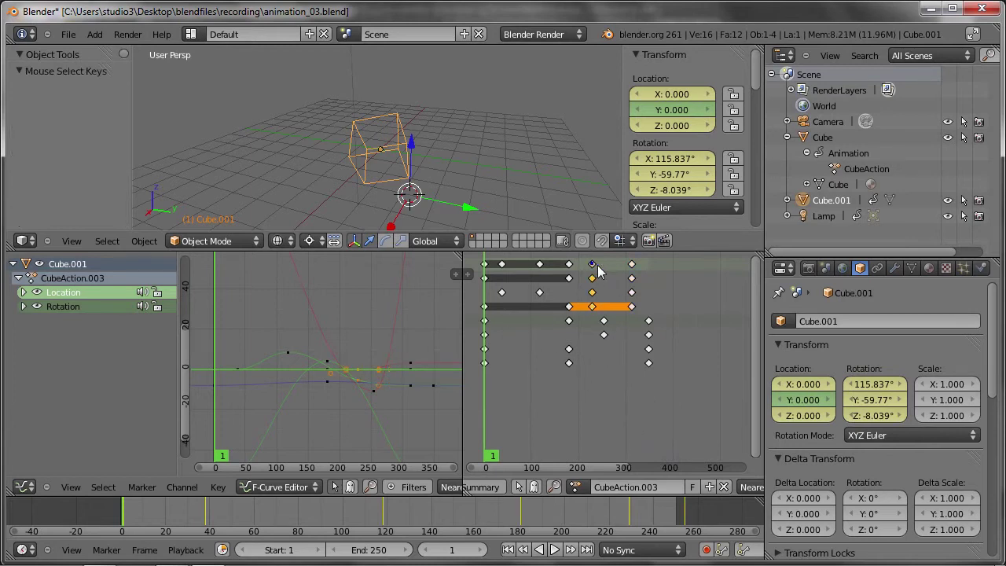
key(g)
click(611, 269)
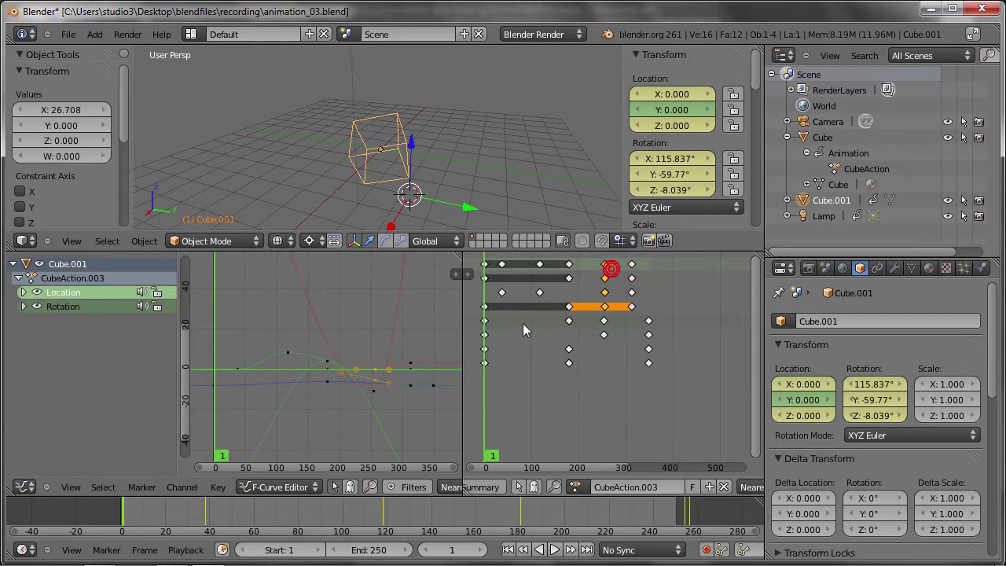
- Select a Z Location key in the Graph Editor and start raising it vertically
scroll(376, 377, up, 2)
scroll(376, 377, up, 1)
right_click(376, 366)
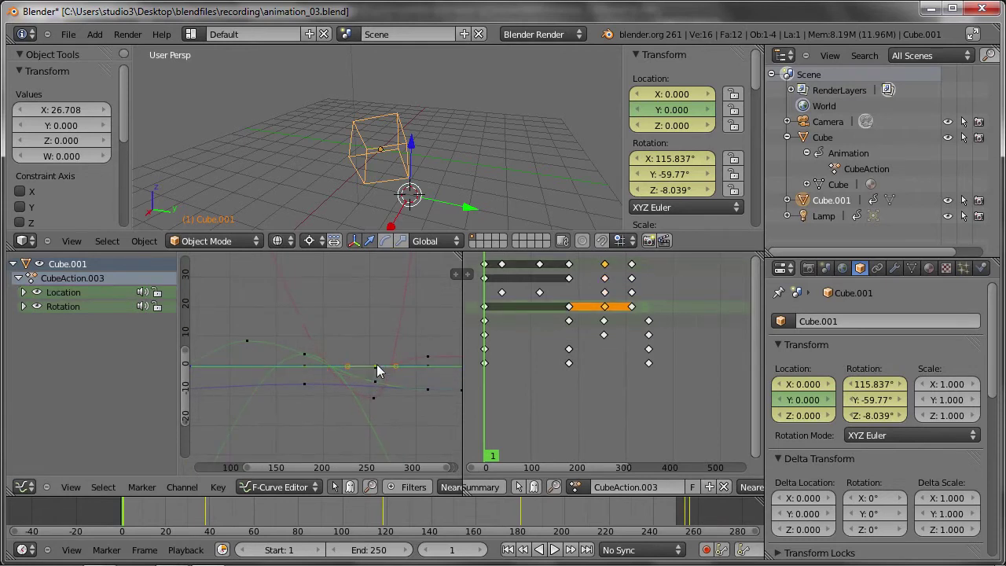
key(g)
key(y)
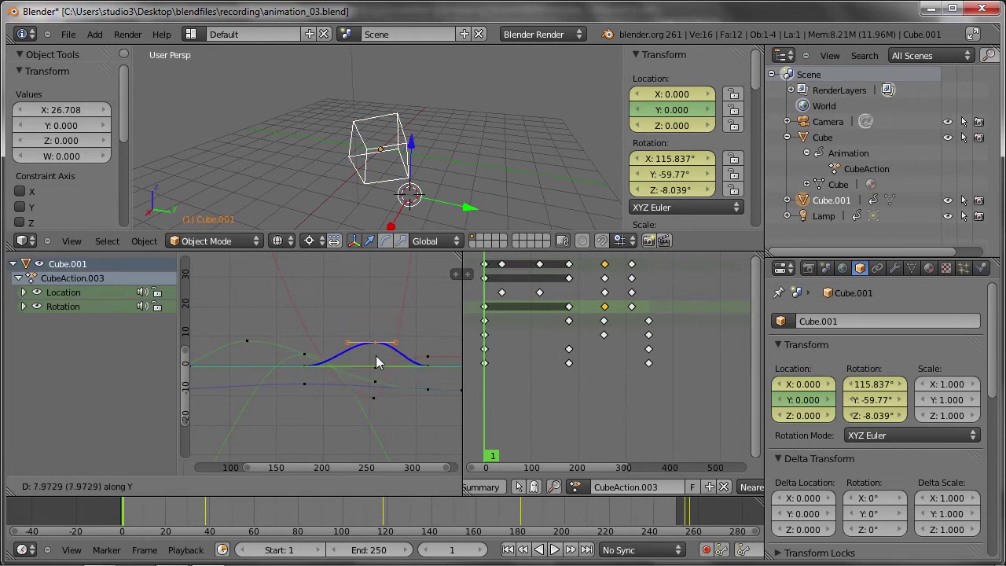
- Confirm the Z hump, maximize the Graph Editor, deselect all, and expand Location into X, Y, Z
click(377, 352)
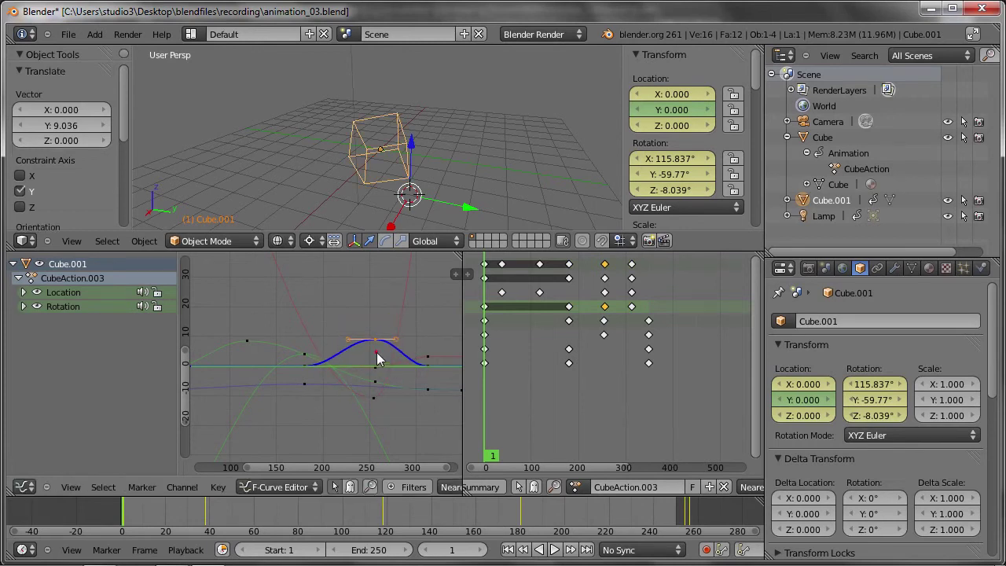
key(ctrl+Up)
ctrl+middle_drag(417, 363, 445, 337)
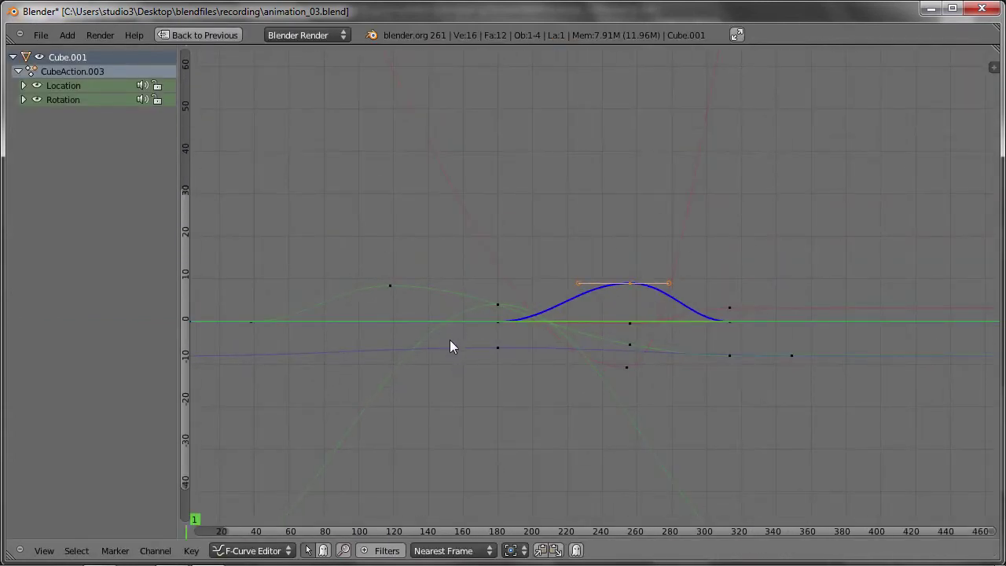
scroll(446, 315, down, 4)
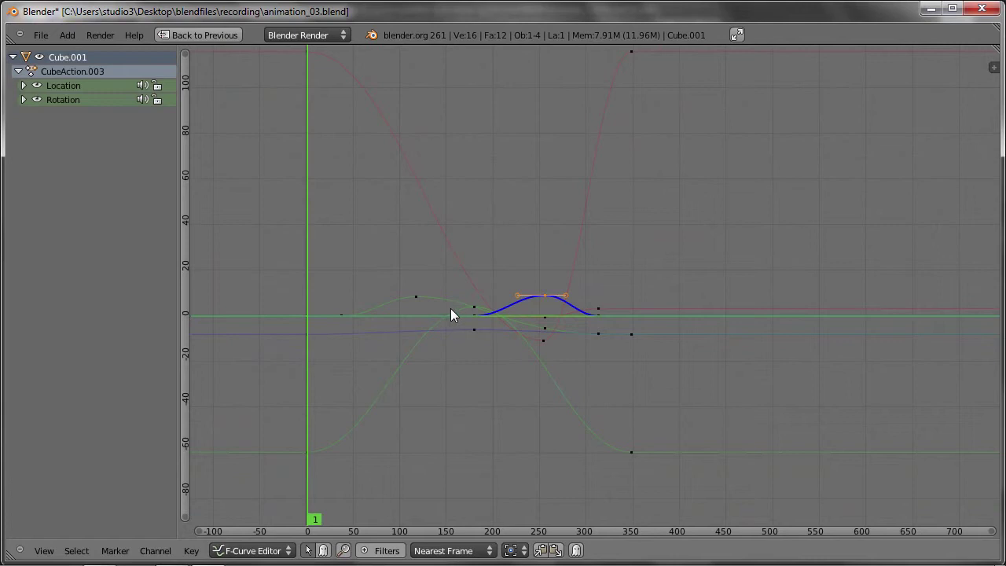
key(a)
key(a)
ctrl+middle_drag(485, 211, 477, 242)
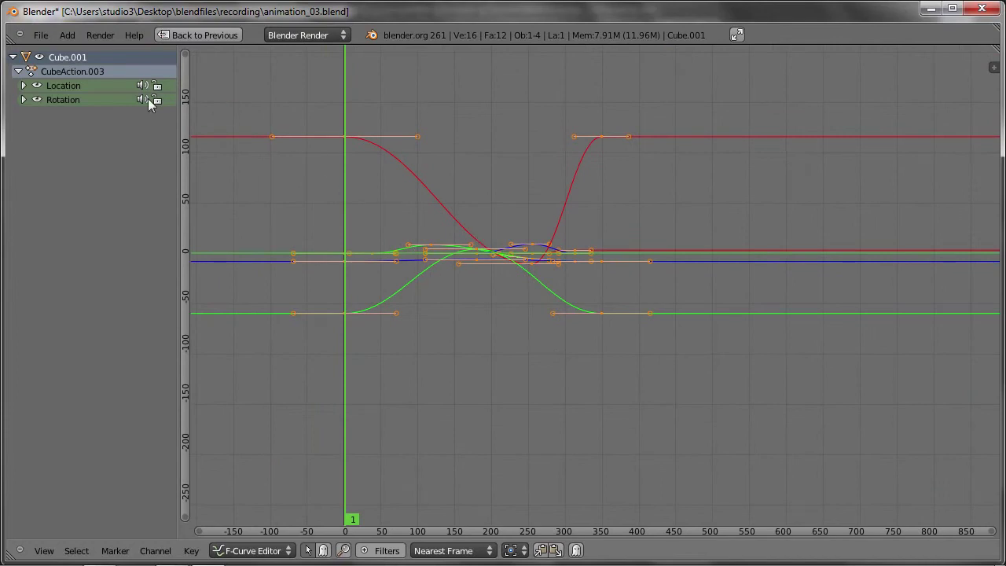
click(24, 85)
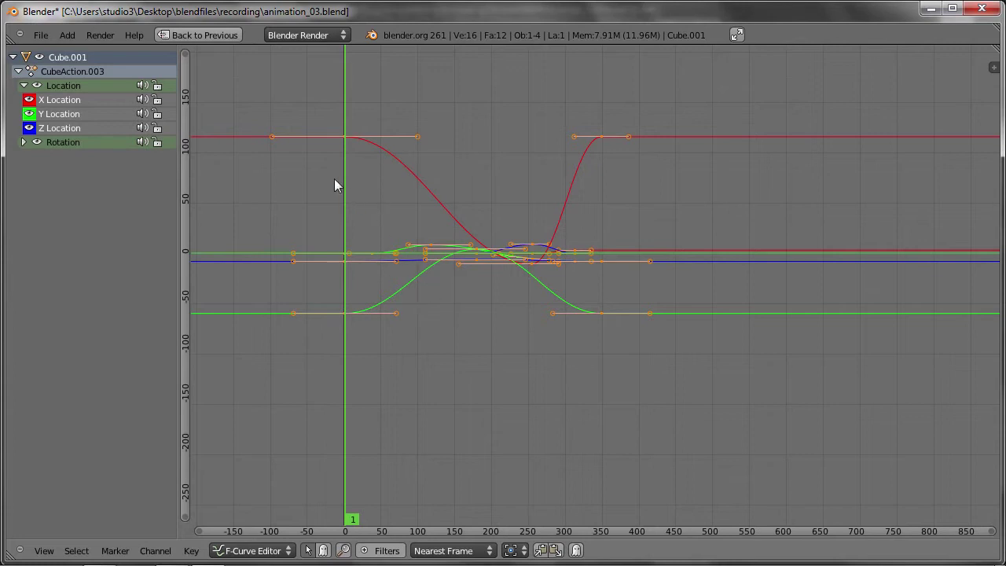
- Hide rotation curves, zoom onto the location curves, and select only the X Location key near frame 260
click(37, 142)
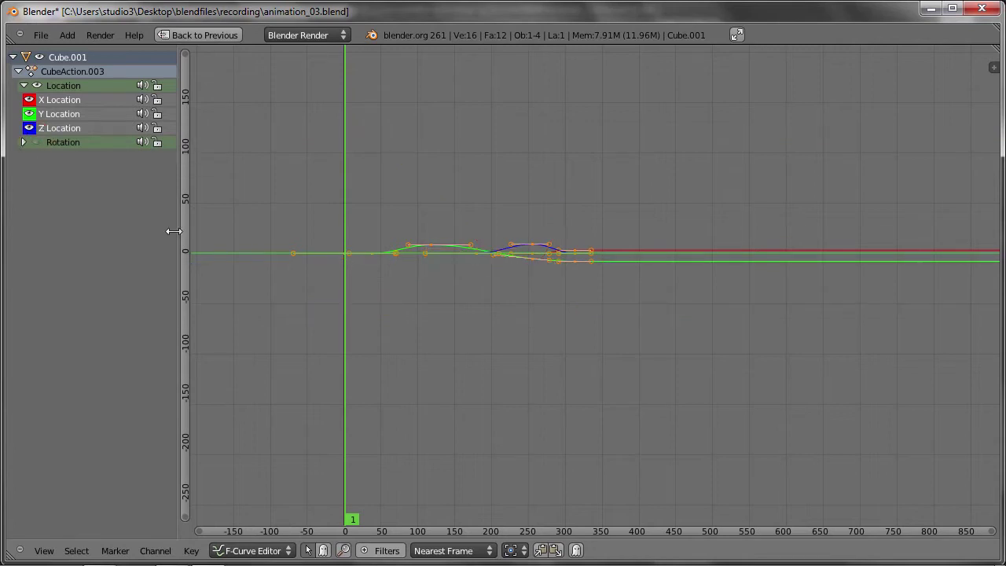
mouse_move(476, 272)
ctrl+middle_down()
mouse_move(493, 218)
mouse_move(585, 370)
ctrl+middle_up()
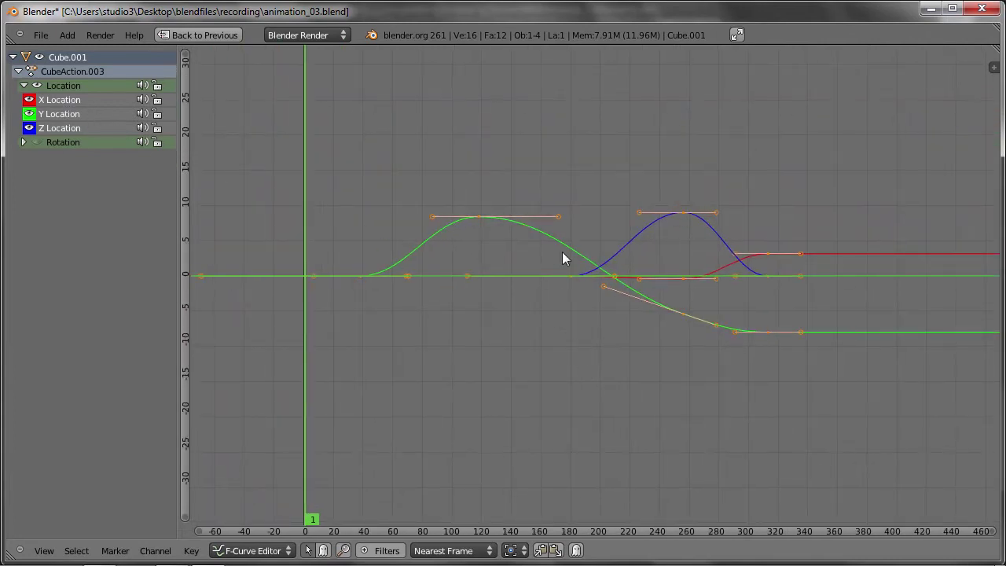
click(57, 128)
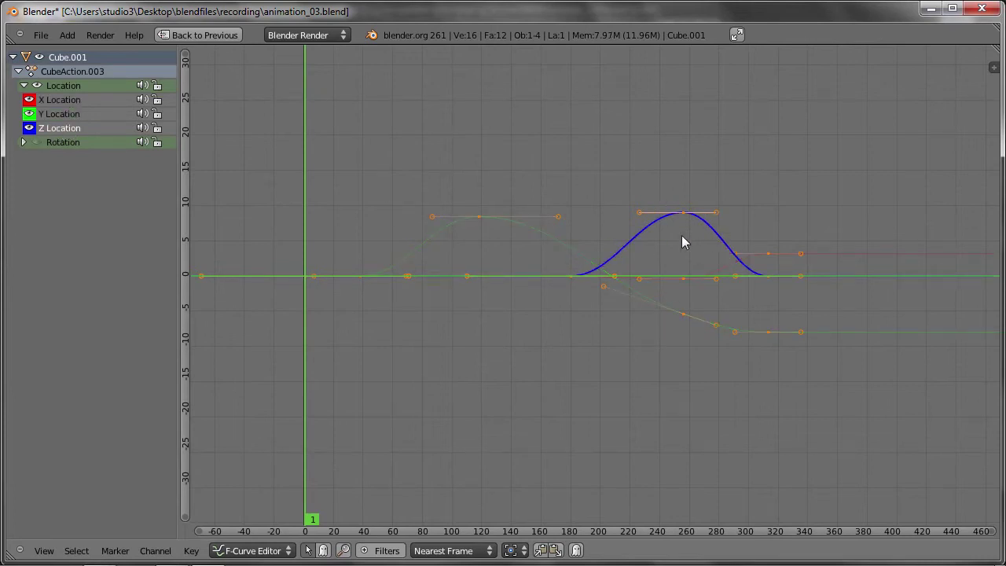
click(57, 116)
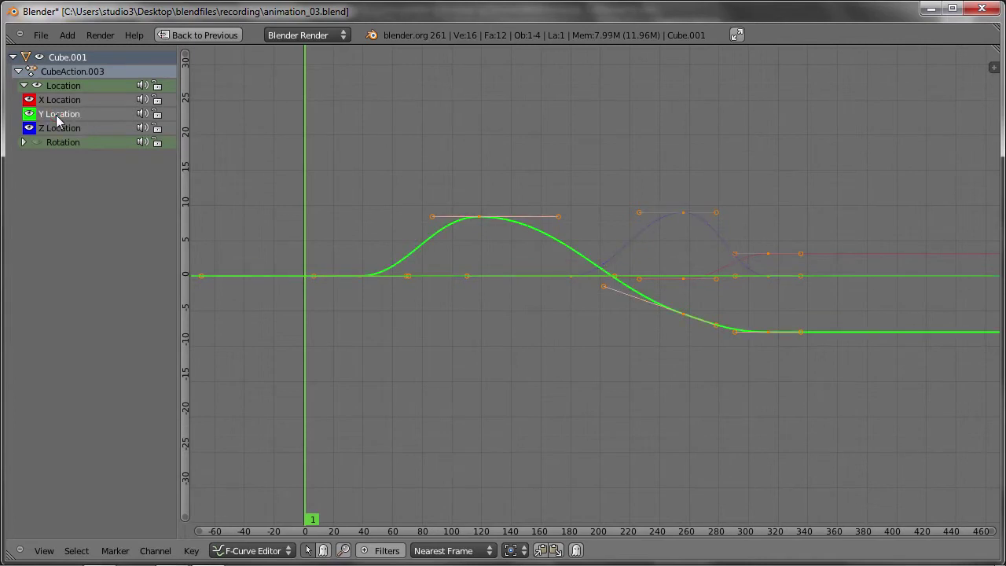
click(63, 99)
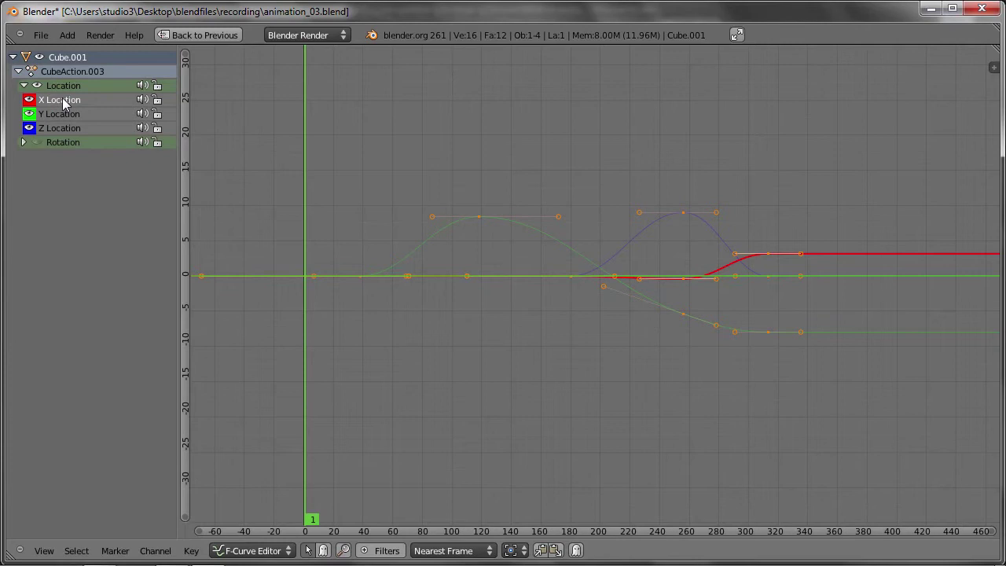
click(683, 279)
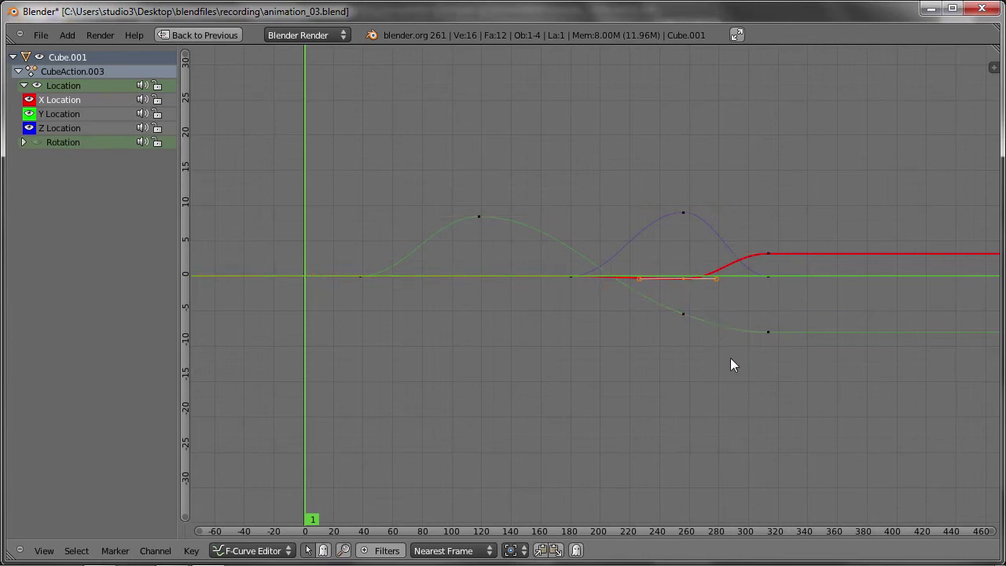
- Cancel the X key move, go to frame 310, select all X Location keys, and restore the layout
key(g)
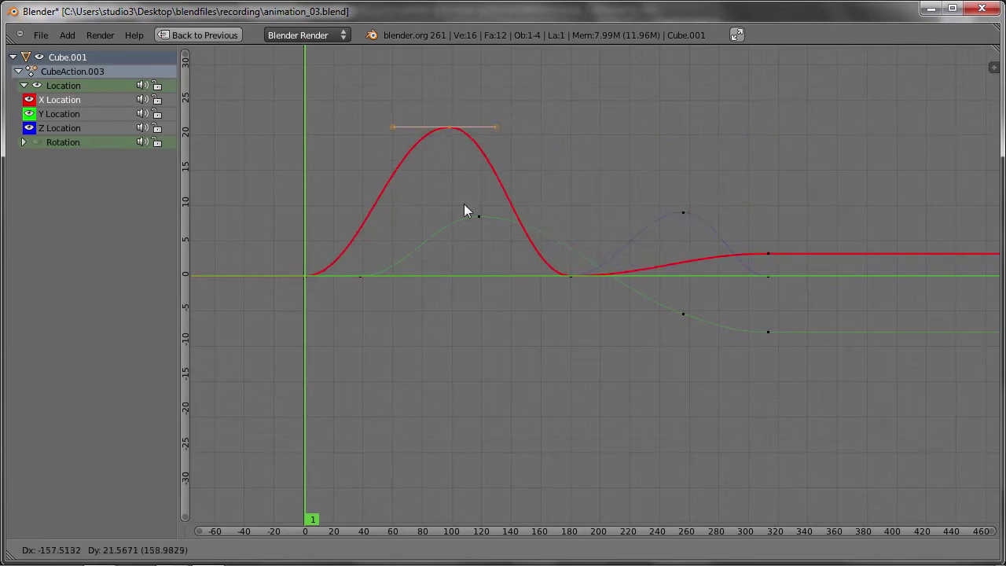
right_click(750, 247)
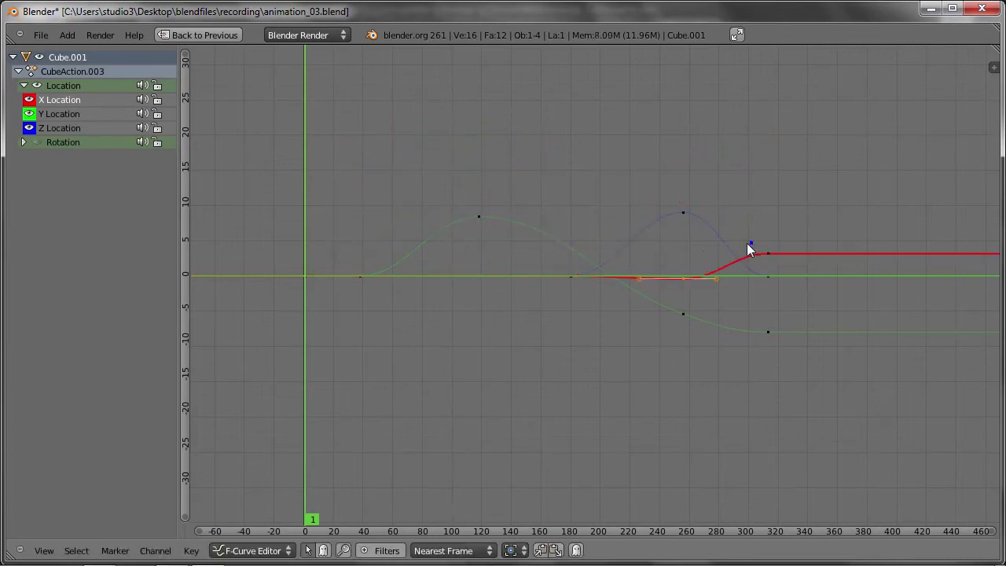
mouse_move(322, 398)
mouse_down()
mouse_move(967, 381)
mouse_move(330, 337)
mouse_move(764, 356)
mouse_up()
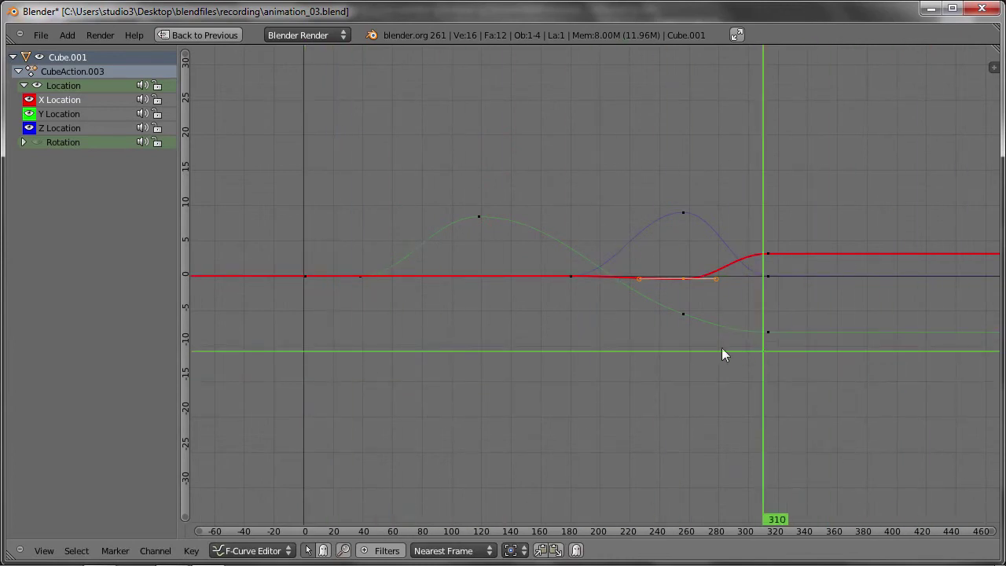
right_click(764, 254)
key(ctrl+l)
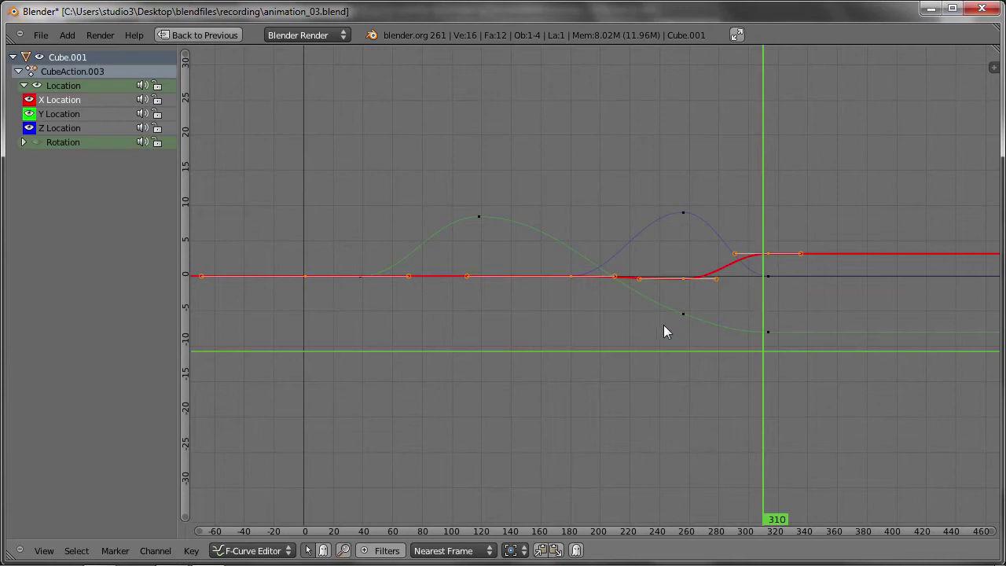
scroll(572, 344, down, 2)
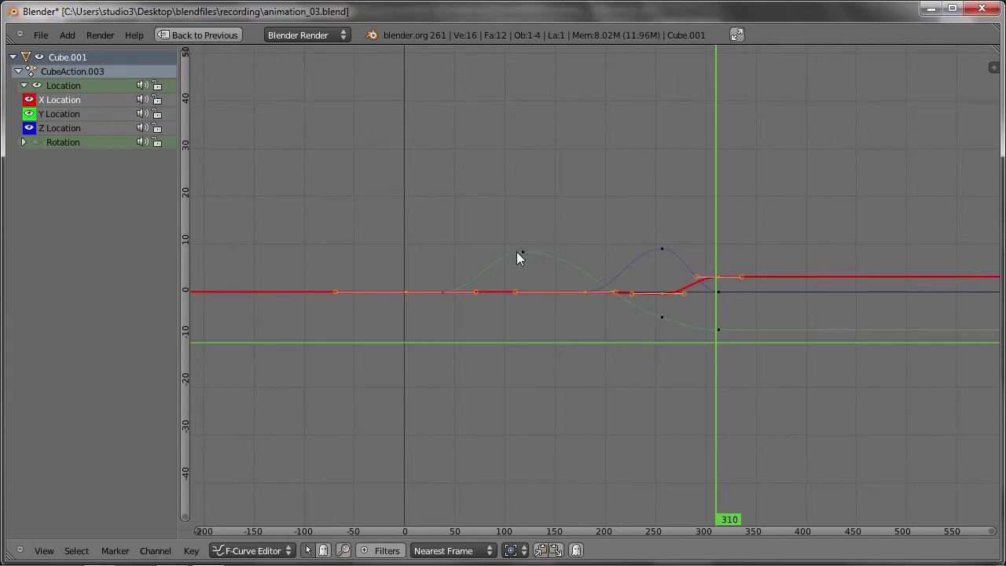
key(ctrl+Up)
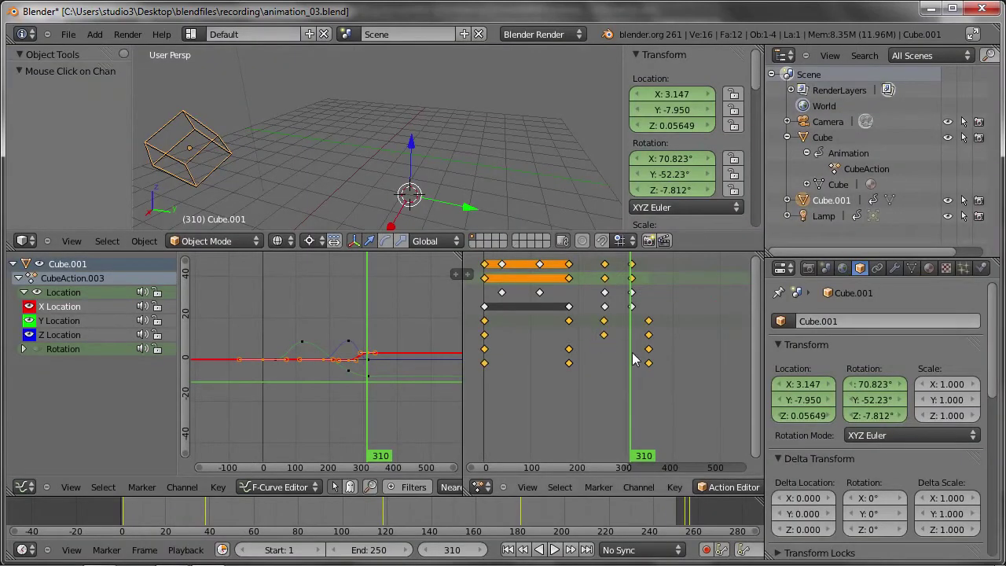
- Lower the selected X Location keys vertically
scroll(366, 368, up, 2)
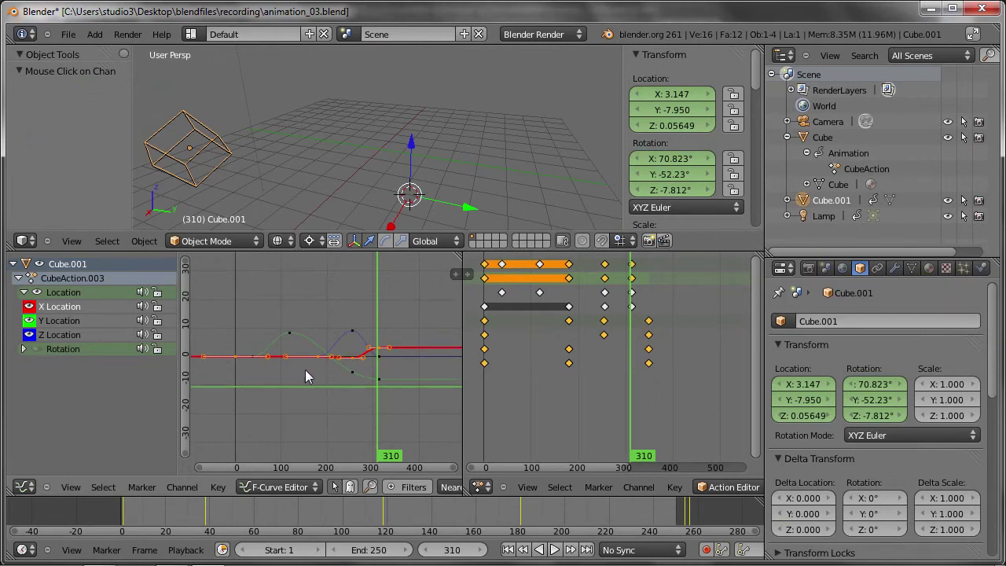
key(g)
key(y)
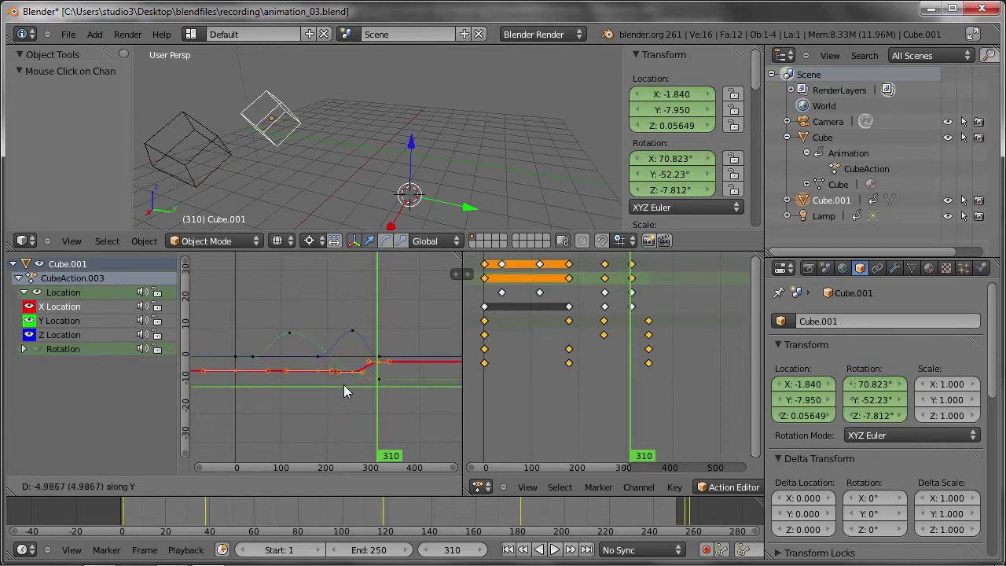
click(344, 384)
- At frame 3, settle the X Location curve around -3.7 and begin sliding its keys in time
drag(319, 396, 228, 379)
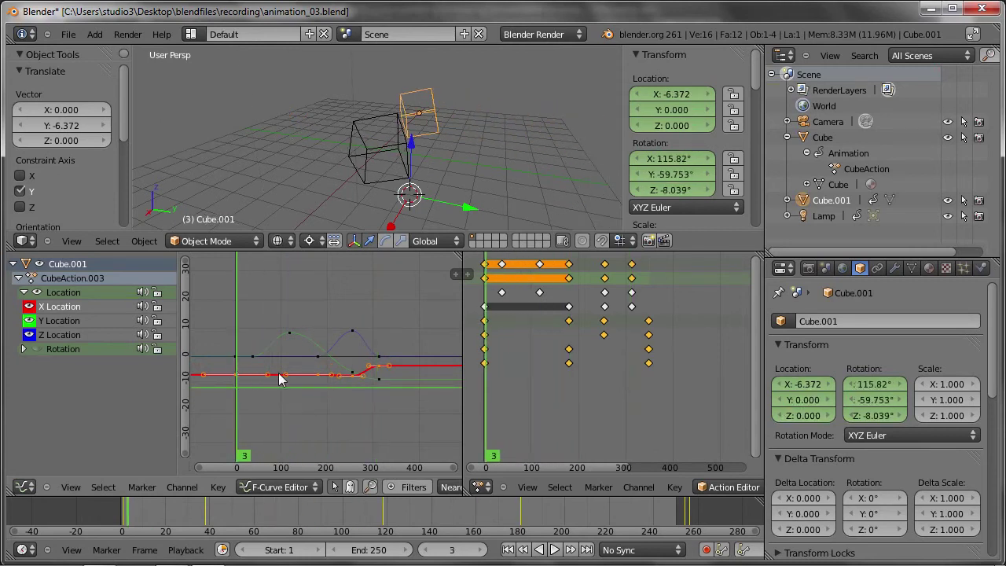
scroll(224, 375, up, 3)
scroll(223, 376, up, 2)
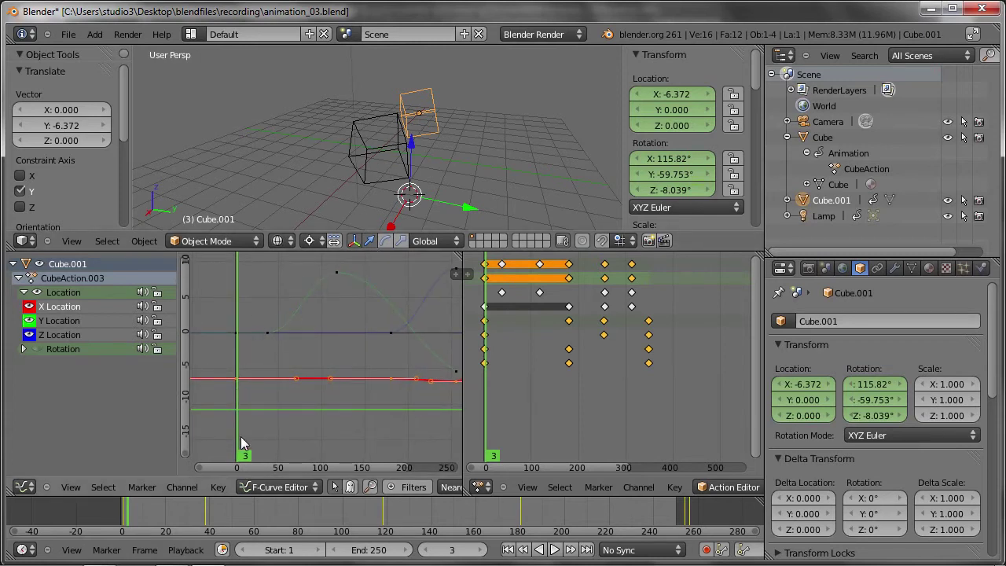
key(g)
key(y)
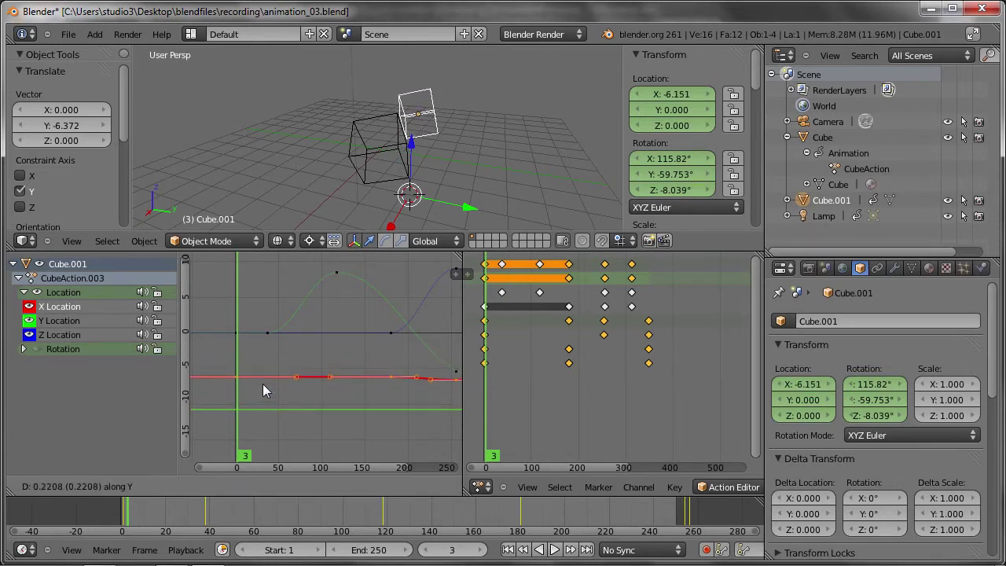
click(262, 366)
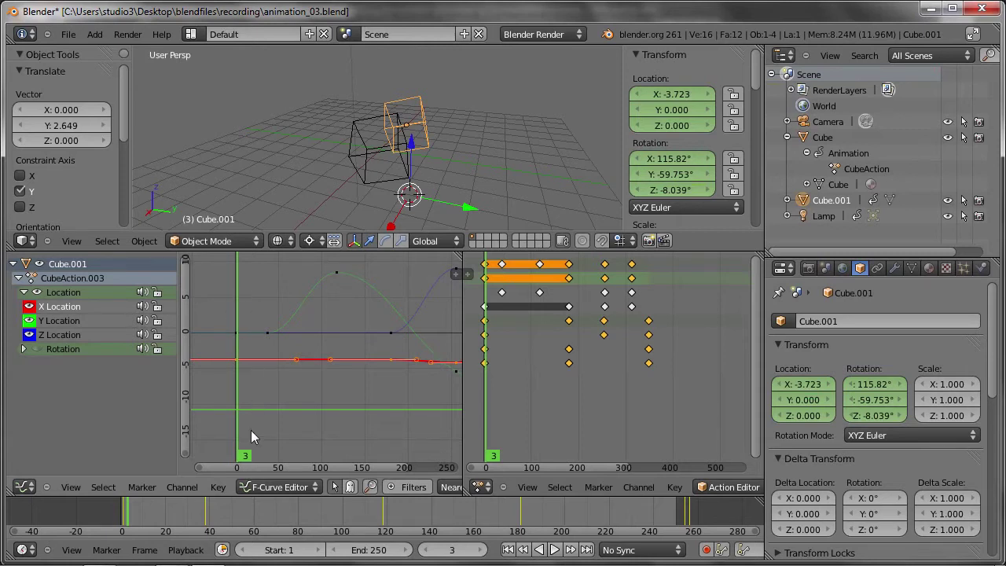
key(g)
key(x)
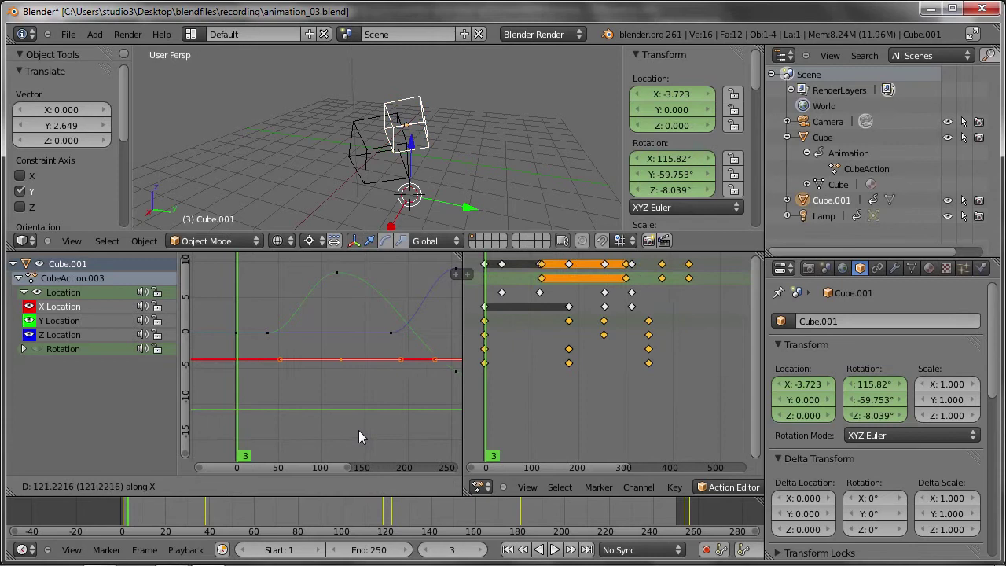
- Shift the X Location keys about 52 frames later
click(296, 405)
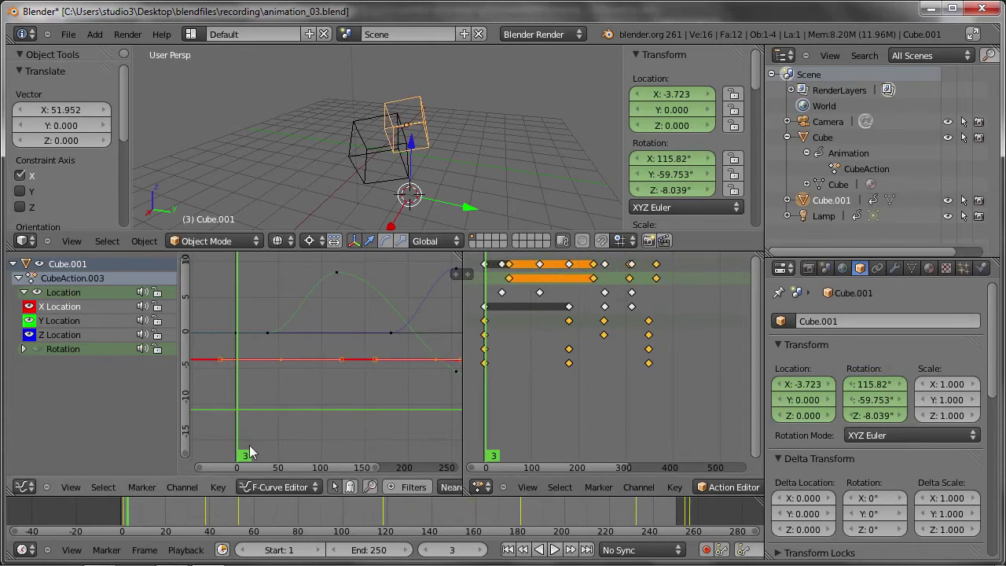
key(g)
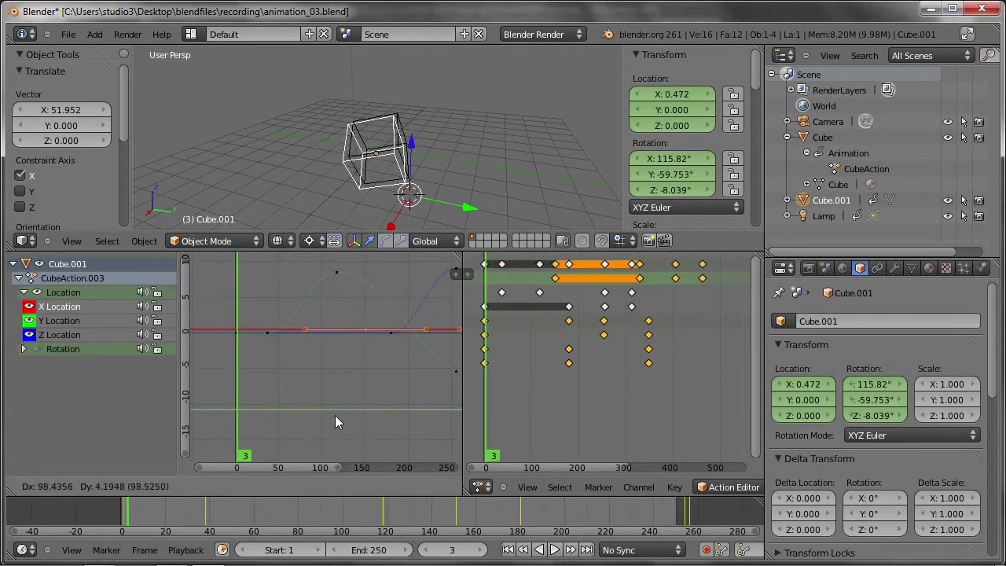
click(327, 393)
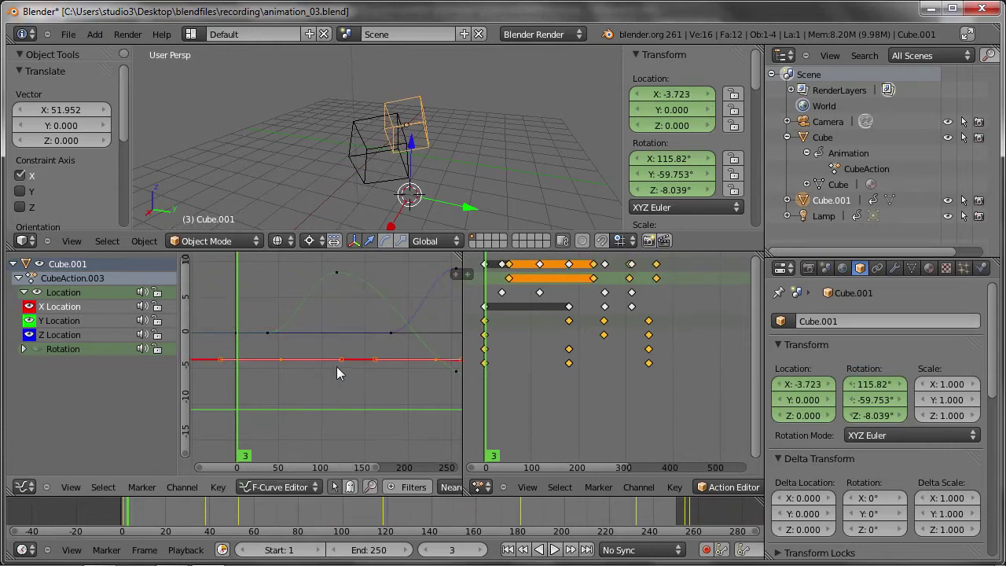
- Raise the X Location curve so the cube's X reads -2.287, then select the Y Location channel
key(g)
key(y)
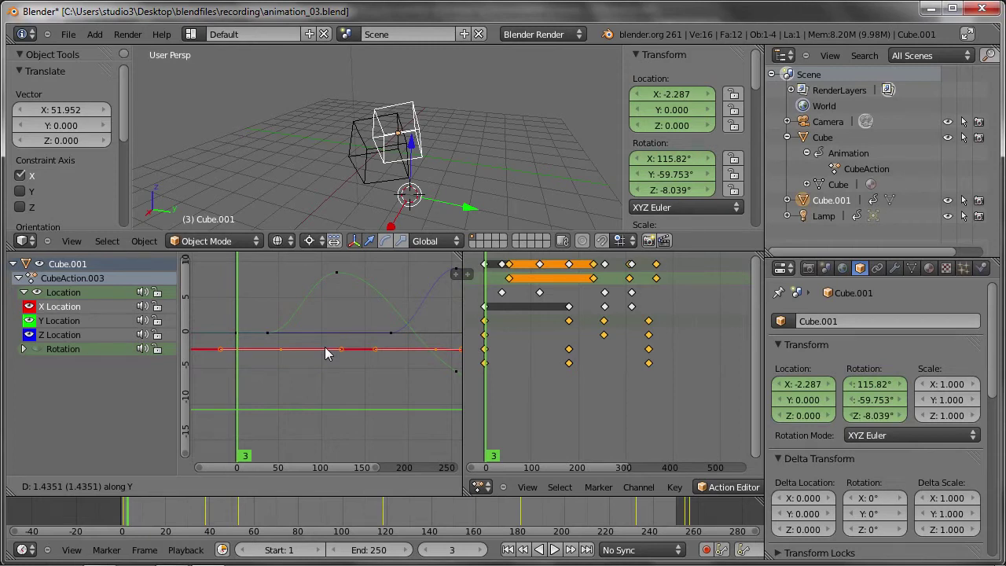
click(328, 353)
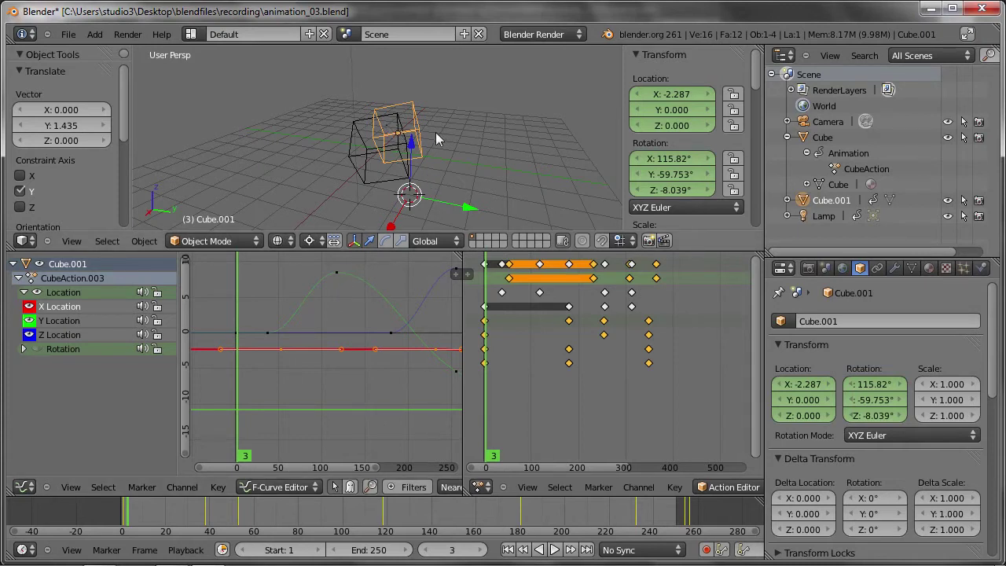
click(67, 322)
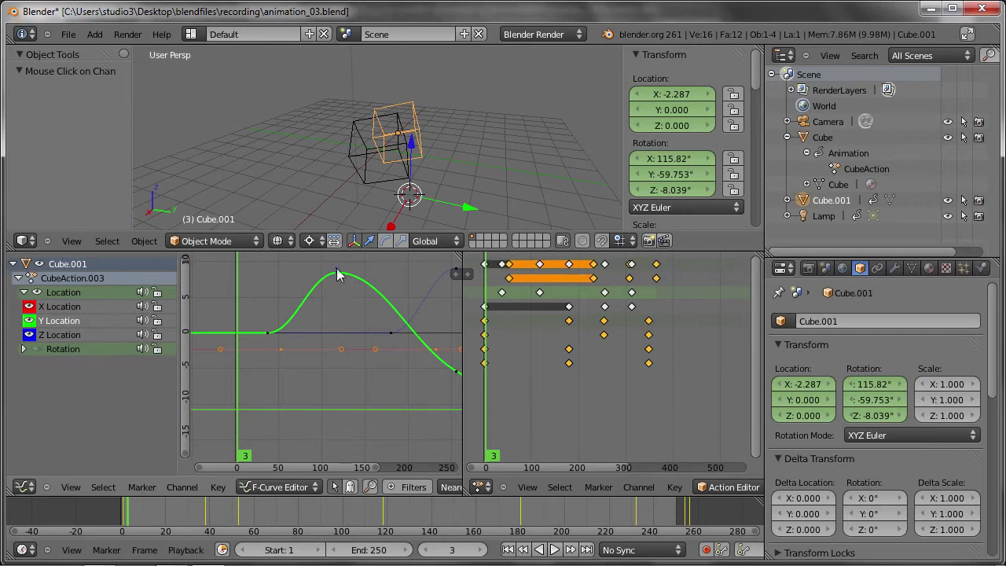
- Select the Y Location peak and neighbouring keys and raise them by 6.182
click(337, 272)
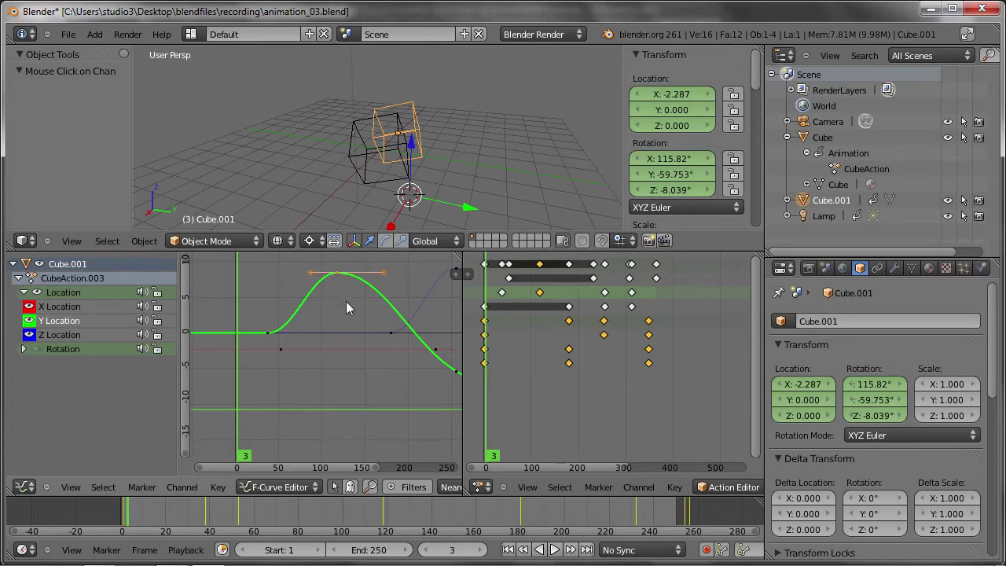
key(ctrl+KP_Add)
key(g)
key(y)
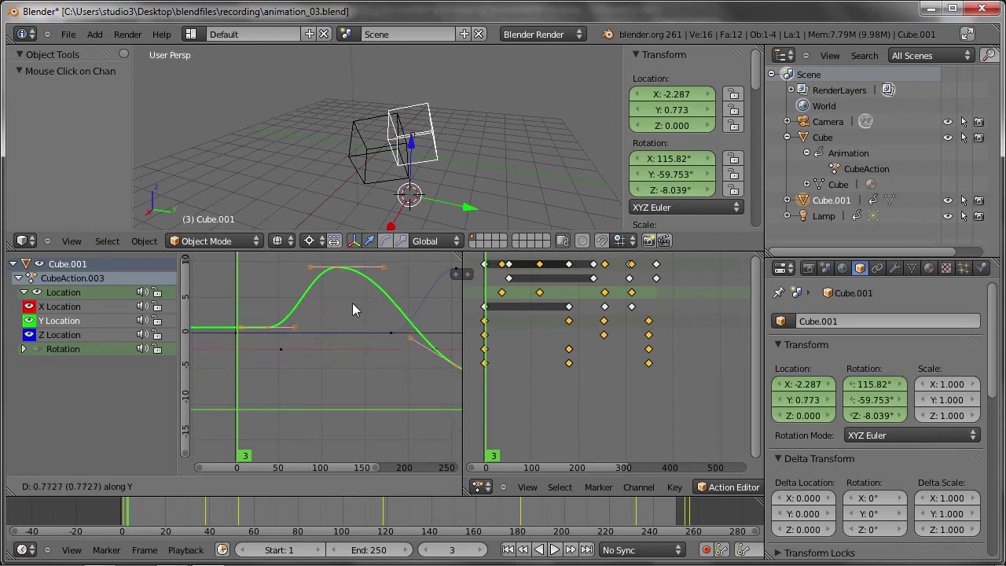
click(345, 271)
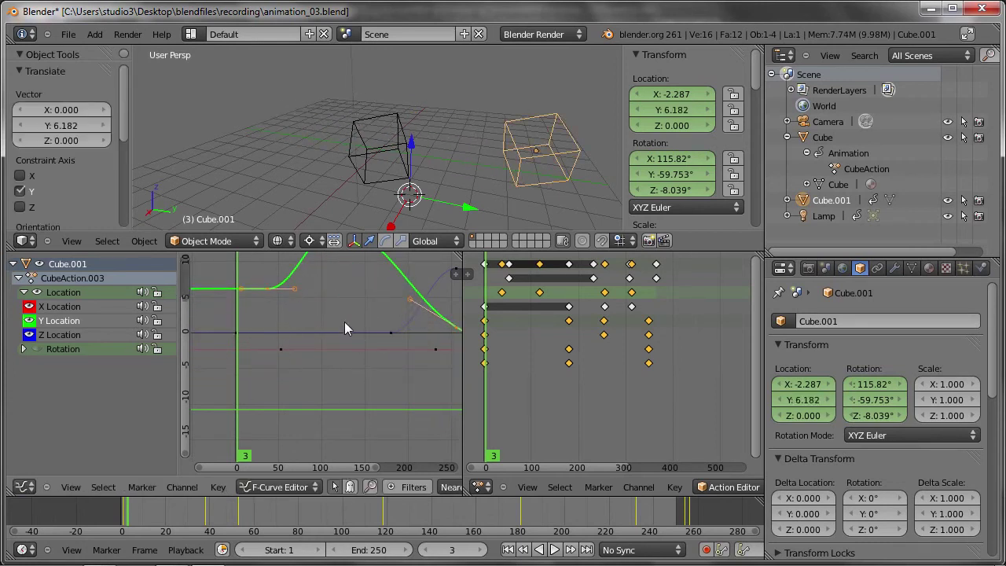
- Recentre the graph on the raised Y Location curve and scrub to frame 21
scroll(344, 321, down, 1)
scroll(347, 328, down, 1)
middle_drag(360, 317, 333, 351)
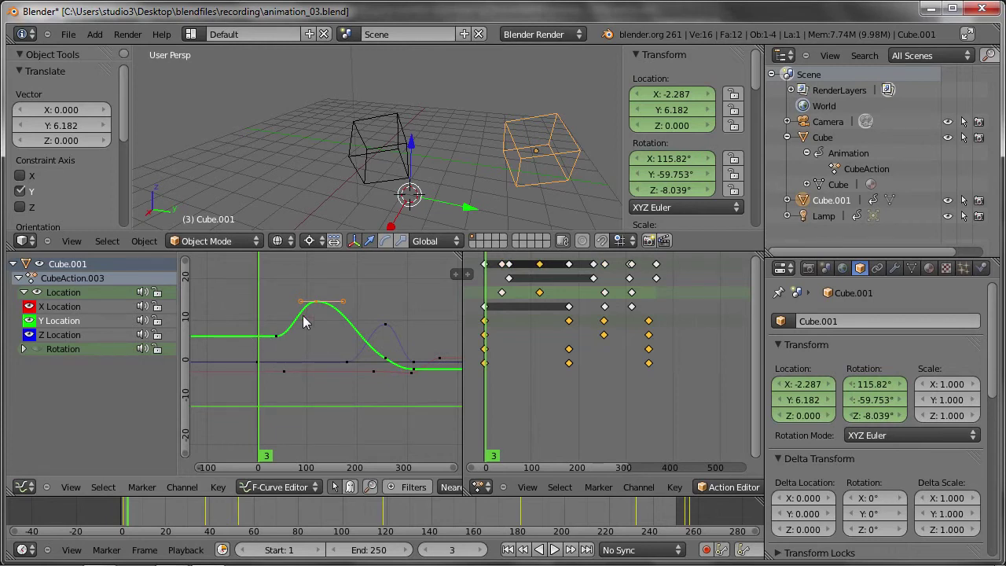
scroll(299, 338, up, 2)
scroll(299, 335, up, 1)
mouse_move(303, 305)
middle_down()
mouse_move(258, 377)
mouse_move(257, 403)
middle_up()
mouse_move(217, 413)
mouse_down()
mouse_move(221, 400)
mouse_move(261, 392)
mouse_up()
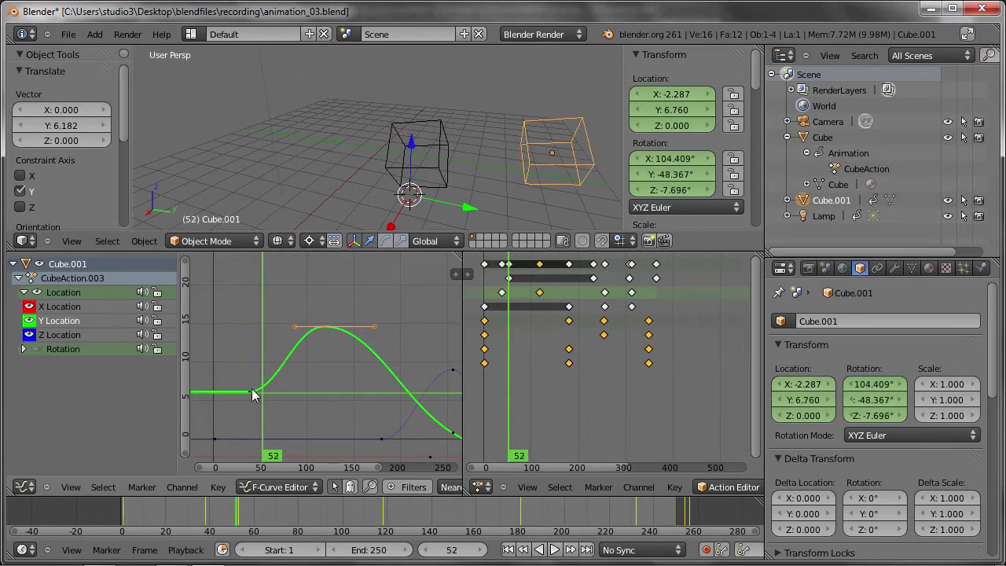
- Scrub the timeline forward through frames 68, 91 and 111 toward frame 143
click(277, 349)
drag(277, 349, 301, 345)
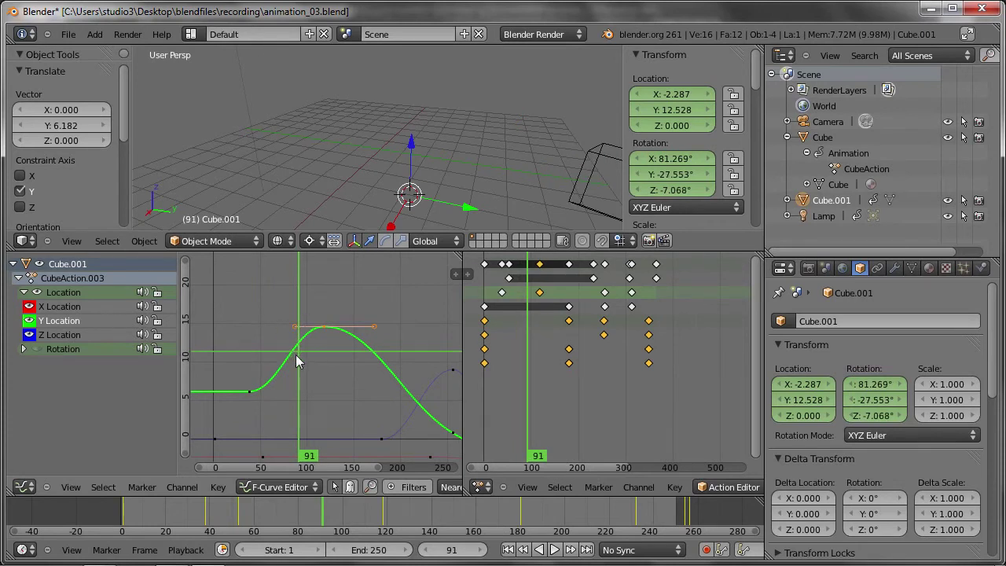
mouse_move(303, 349)
mouse_down()
mouse_move(333, 346)
mouse_move(352, 362)
mouse_move(308, 364)
mouse_move(346, 370)
mouse_up()
- Hide the X Location and Z Location curves, leaving only Y Location visible
scroll(347, 370, down, 3)
scroll(347, 371, down, 2)
scroll(344, 385, down, 1)
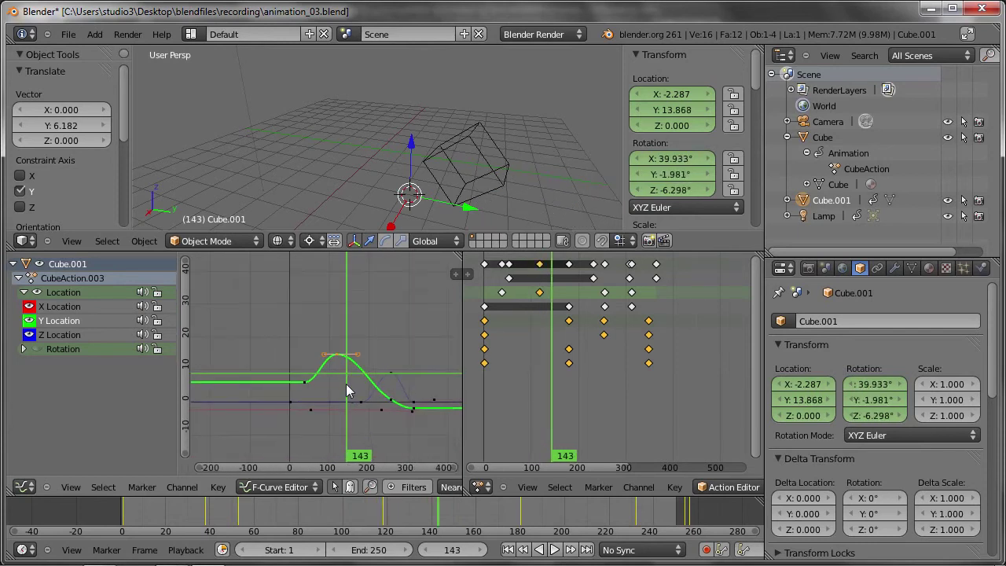
scroll(440, 149, down, 3)
scroll(407, 328, up, 2)
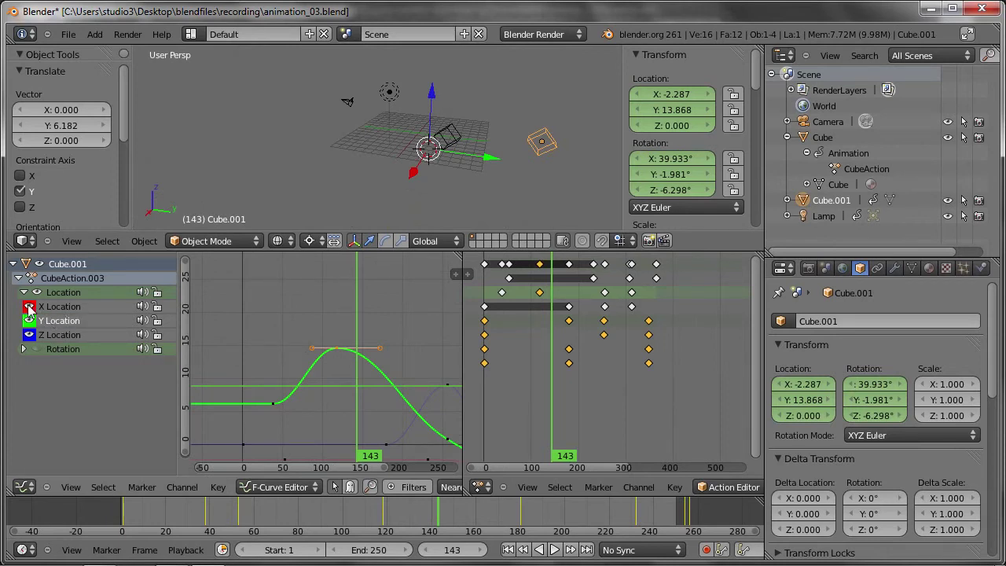
click(30, 307)
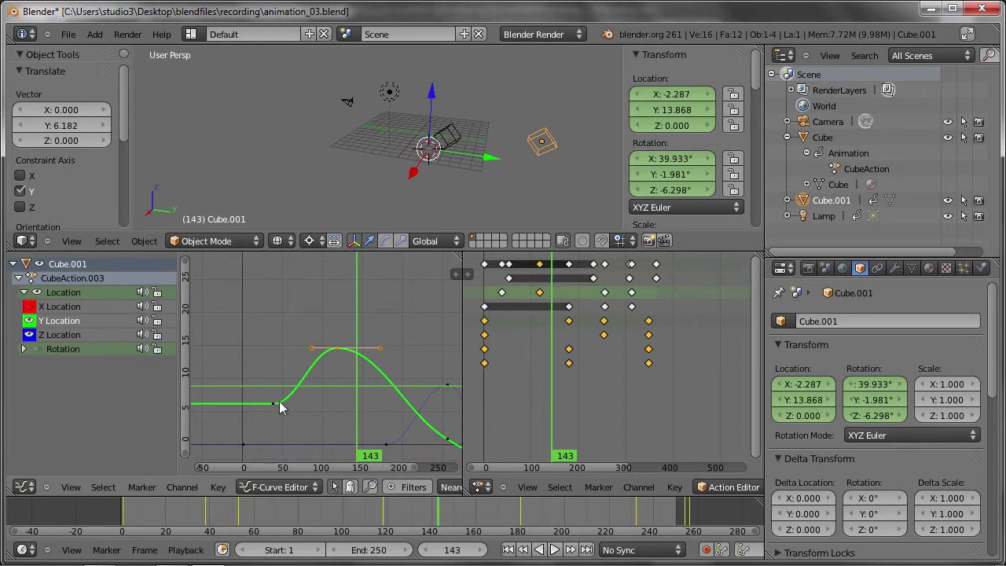
click(30, 335)
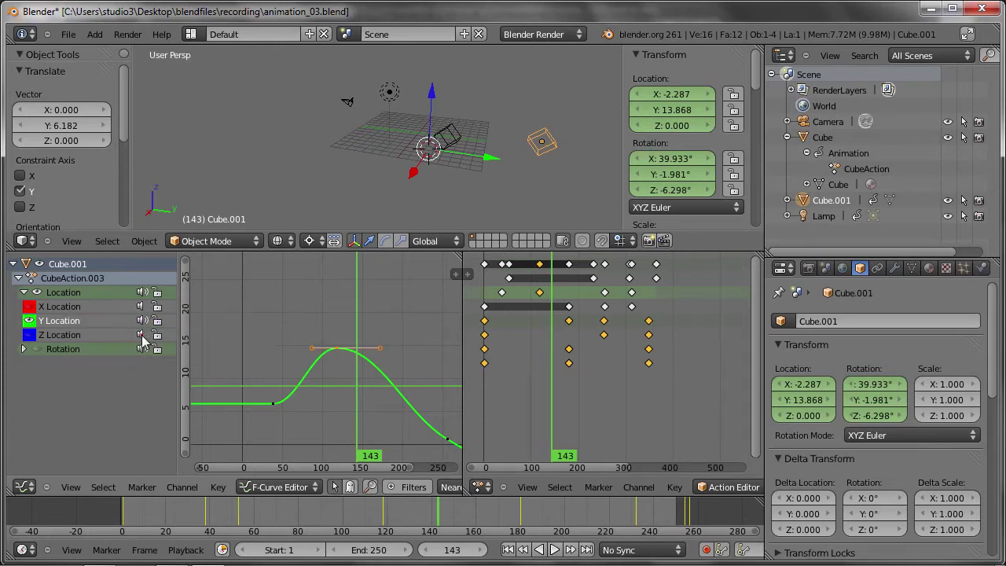
- Scrub the timeline through frames 49, 77 and 85 to preview Cube.001's motion
mouse_move(364, 379)
mouse_down()
mouse_move(291, 393)
mouse_move(304, 390)
mouse_up()
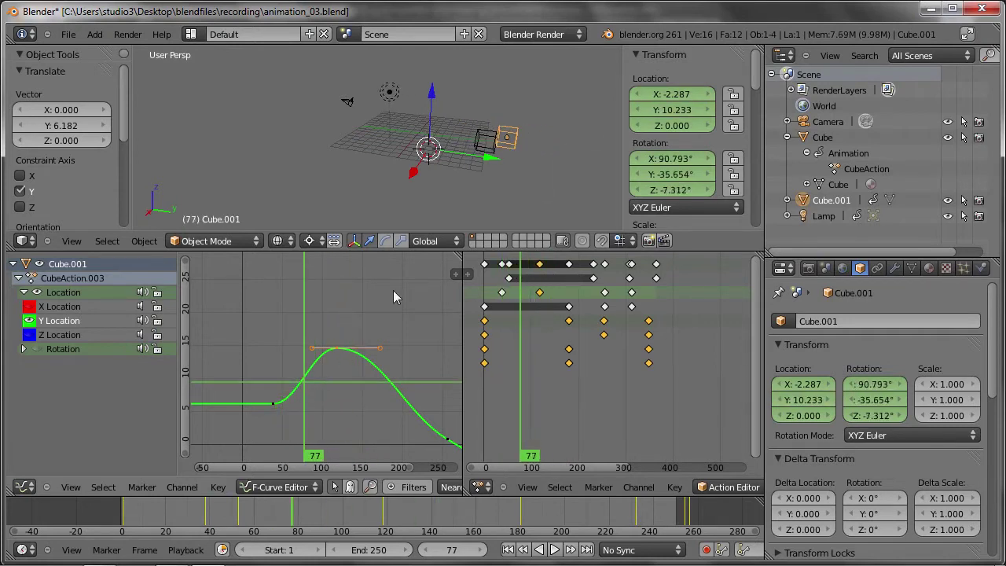
mouse_move(477, 135)
middle_down()
mouse_move(398, 200)
mouse_move(464, 126)
middle_up()
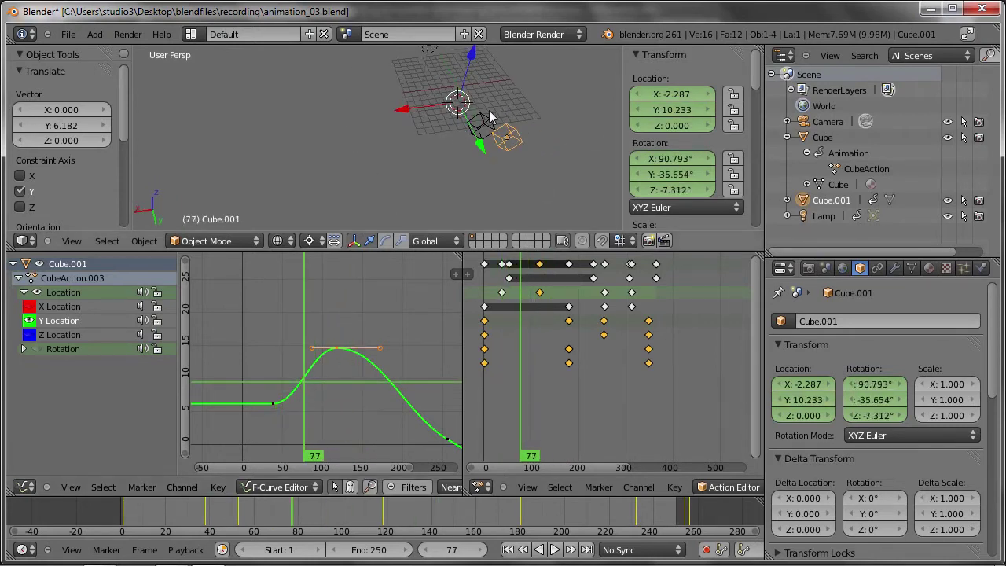
mouse_move(306, 360)
mouse_down()
mouse_move(271, 351)
mouse_move(323, 362)
mouse_move(282, 365)
mouse_up()
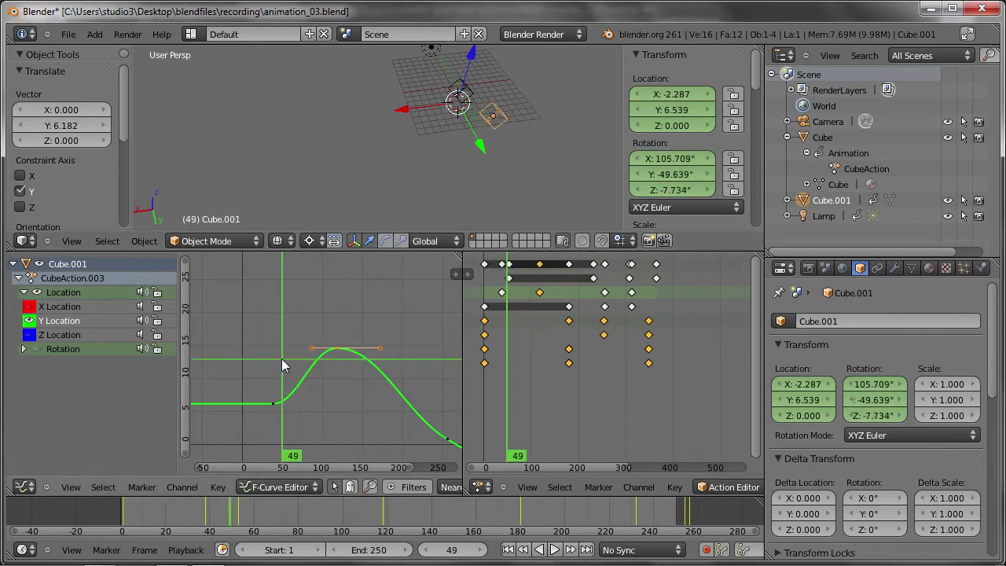
- Hide the plain Cube, select Cube.001 and orbit the view around it
right_click(464, 95)
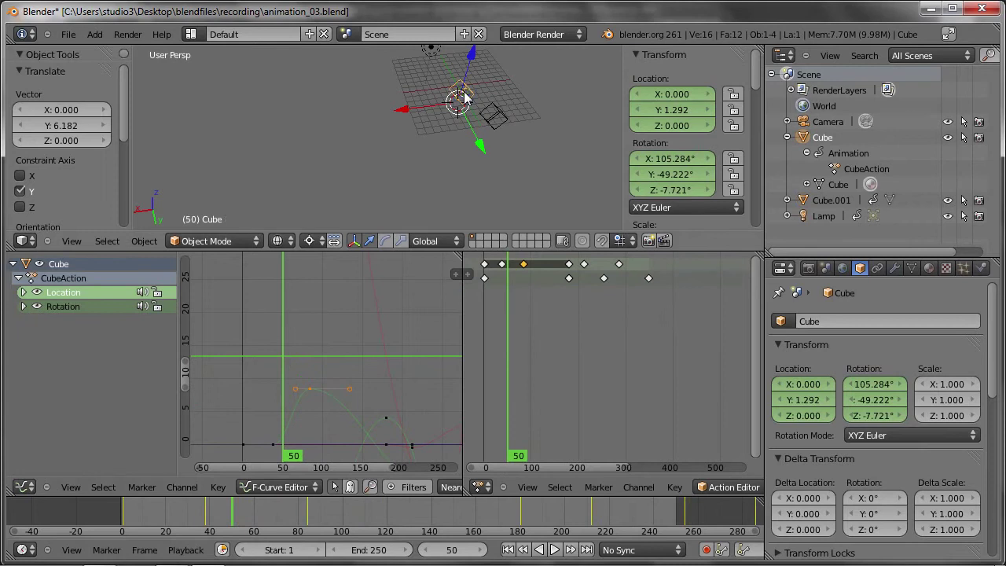
key(h)
right_click(496, 118)
mouse_move(473, 130)
middle_down()
mouse_move(509, 138)
mouse_move(460, 96)
middle_up()
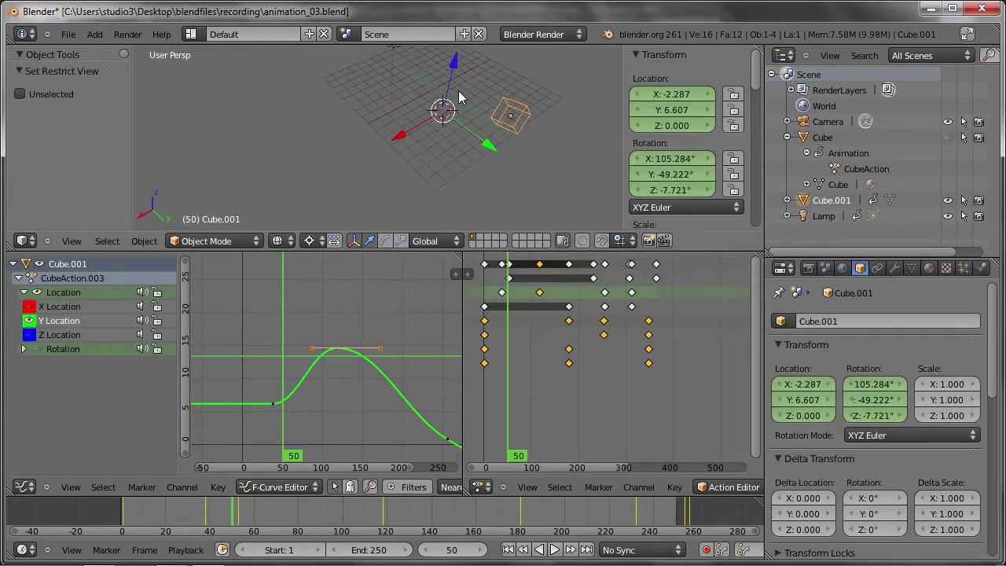
- Set the Pivot Point to Median Point and open the F-Curve Editor's Key menu
click(317, 244)
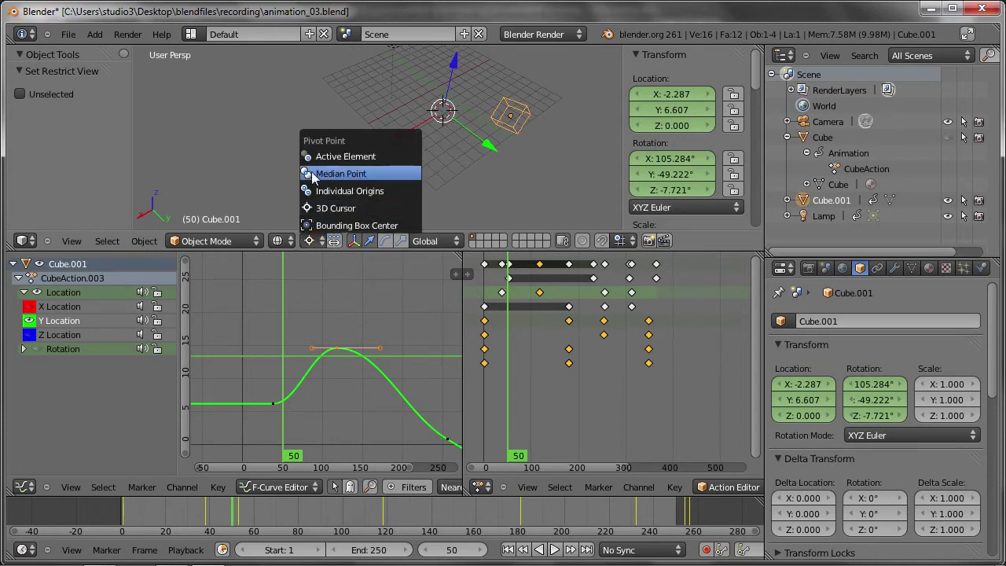
click(346, 173)
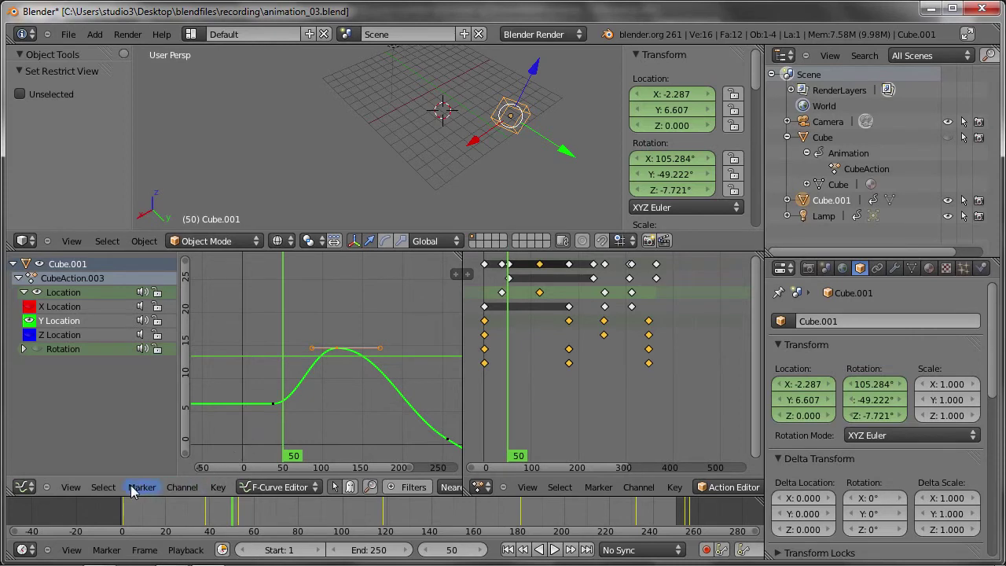
click(182, 487)
click(220, 487)
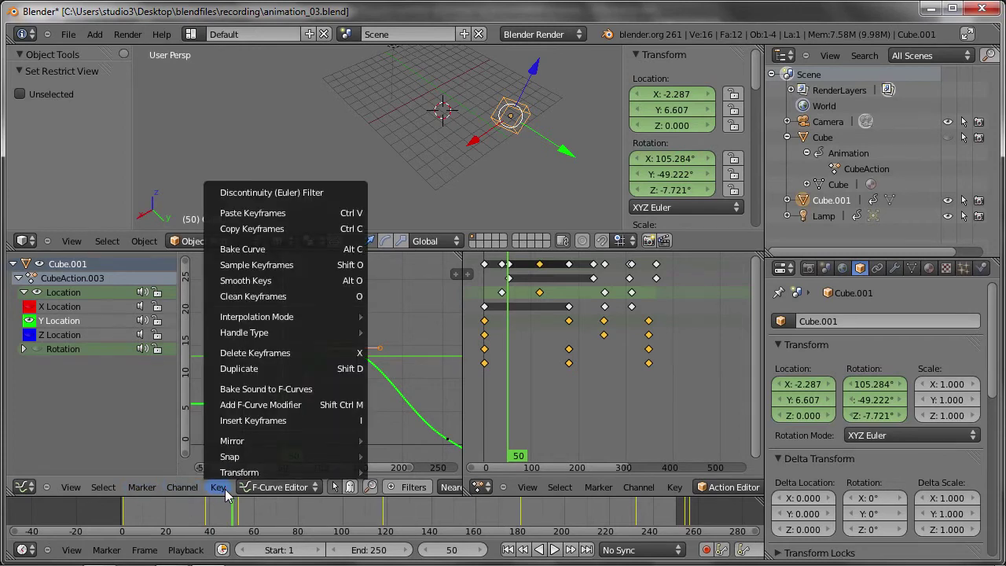
mouse_move(257, 317)
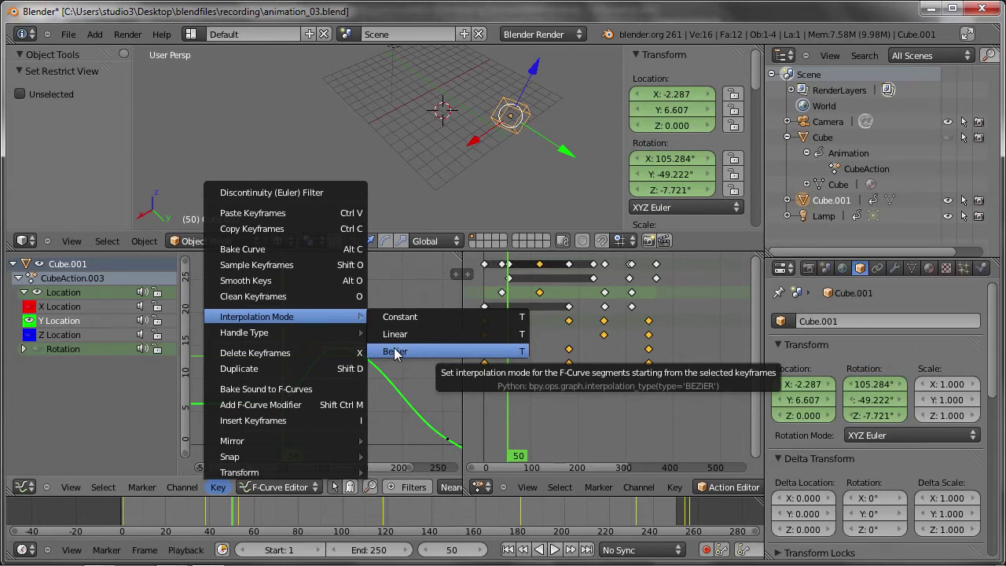
- Make the Y Location curve Bezier, level the peak's right handle, and select all keys
click(418, 352)
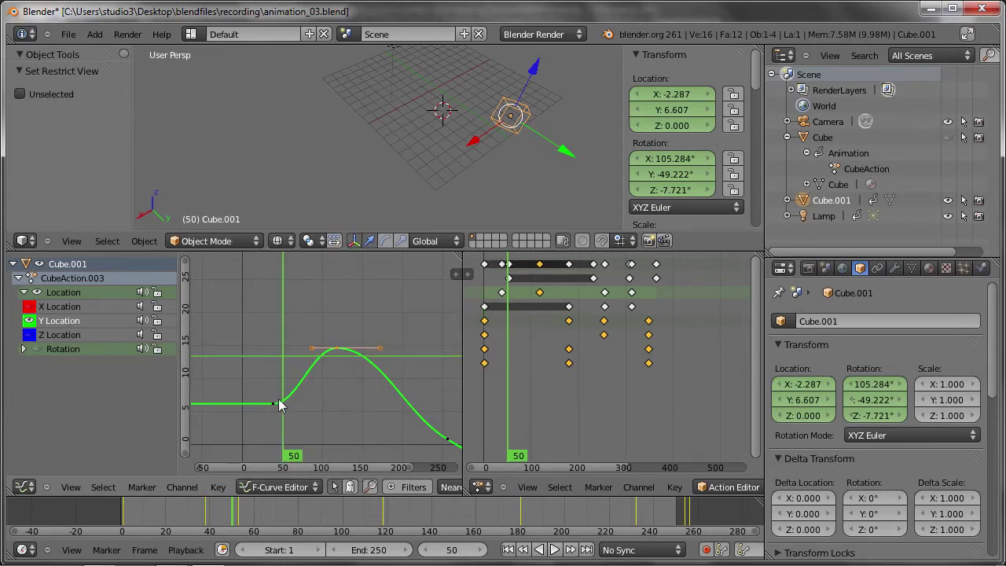
right_click(310, 348)
right_click(378, 347)
scroll(378, 373, up, 1)
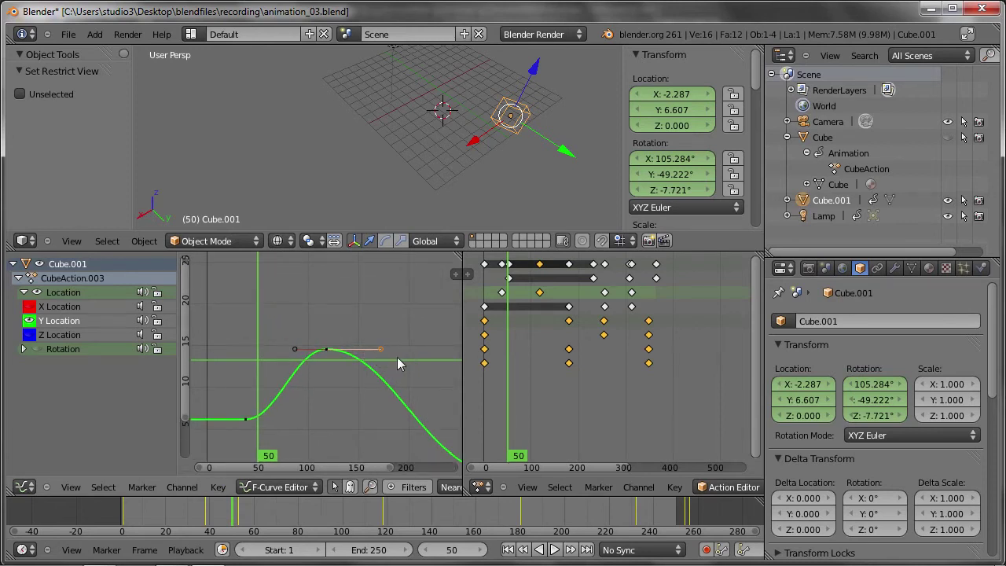
key(g)
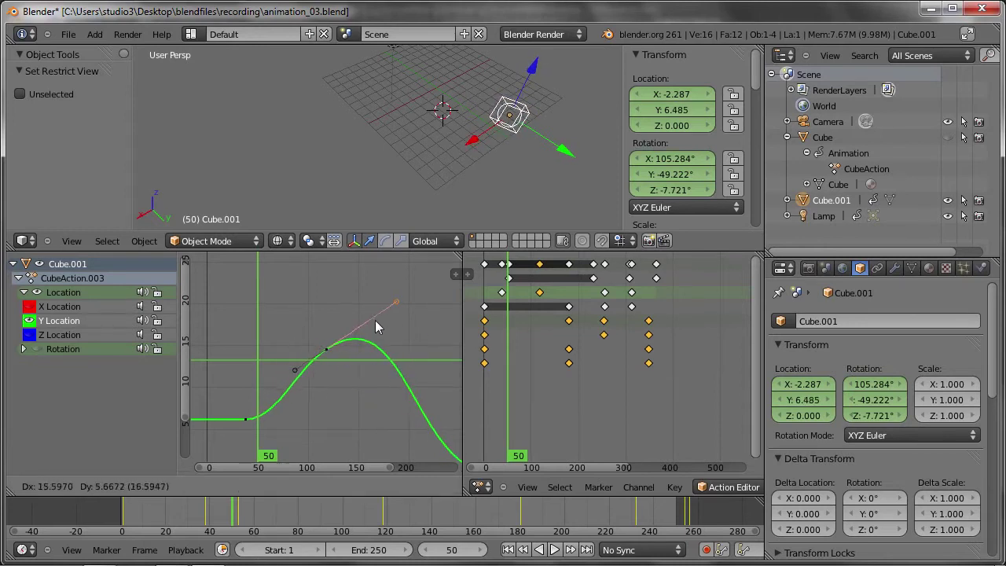
click(379, 367)
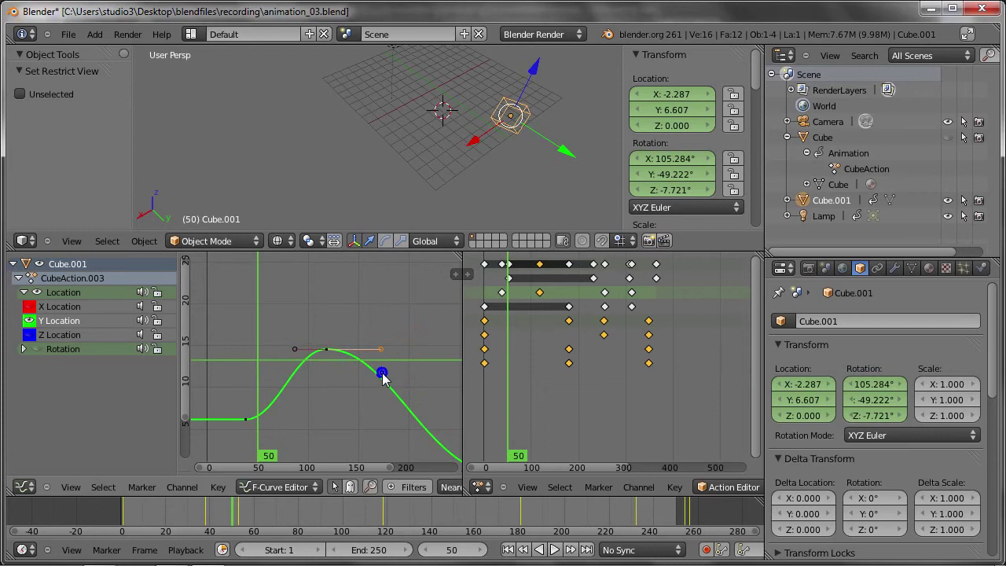
key(a)
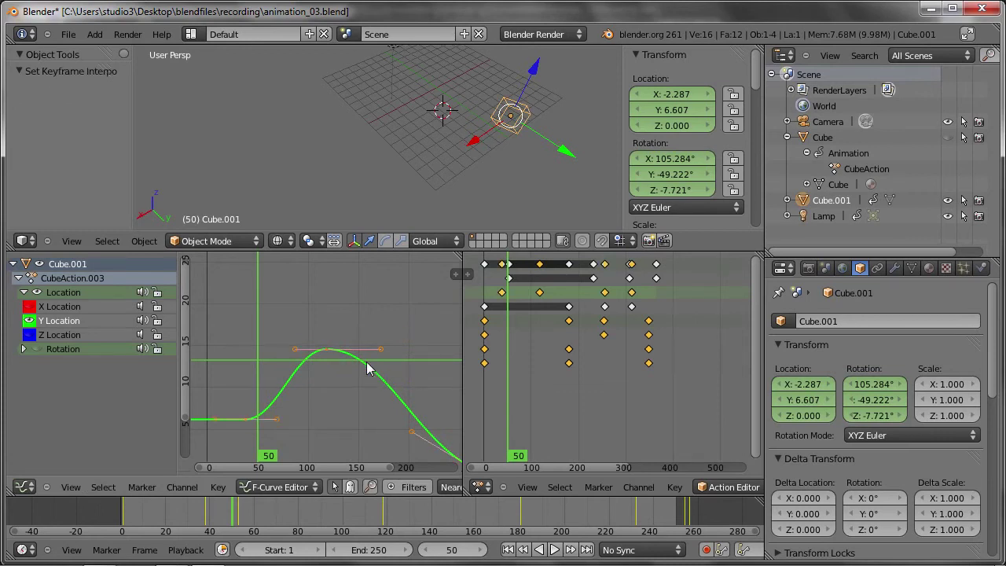
click(217, 487)
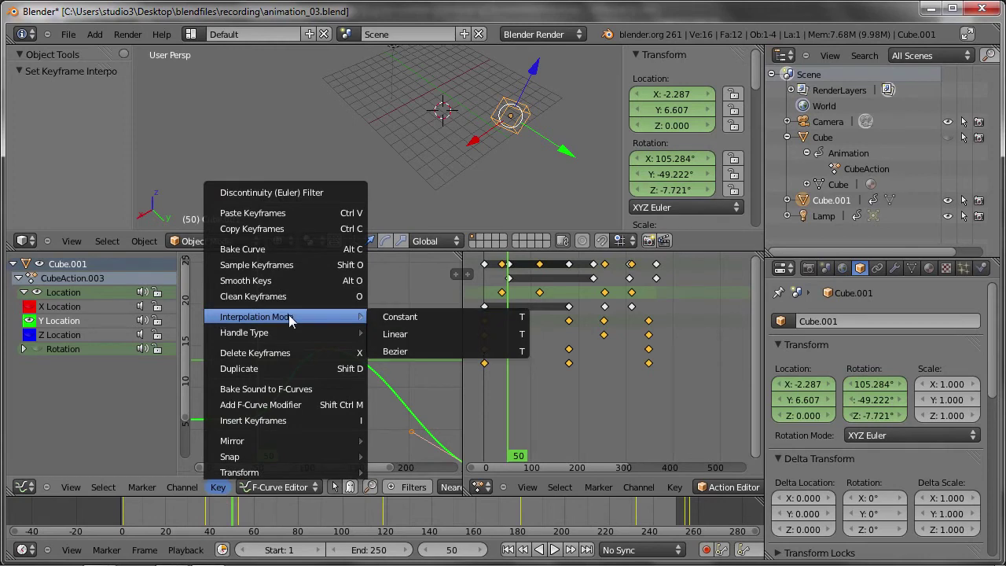
- Make the Y Location curve linear, then preview the motion by scrubbing and playing
click(409, 336)
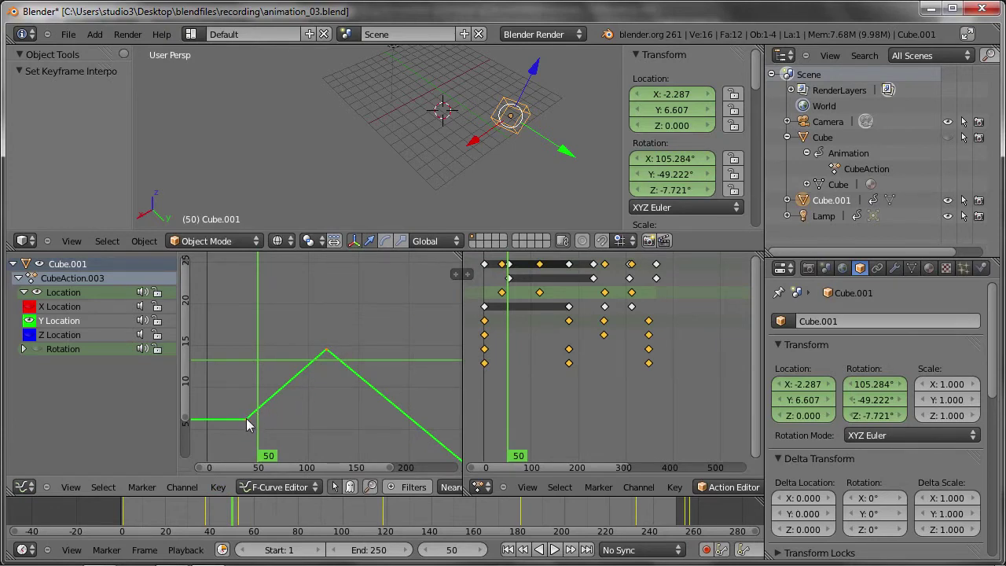
mouse_move(246, 423)
mouse_down()
mouse_move(325, 358)
mouse_move(211, 361)
mouse_up()
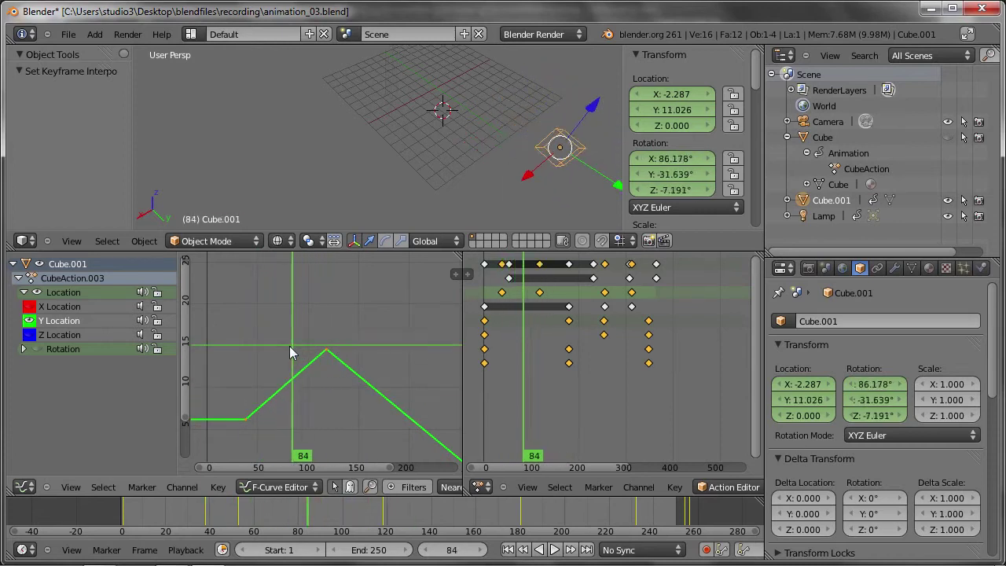
middle_drag(436, 129, 336, 158)
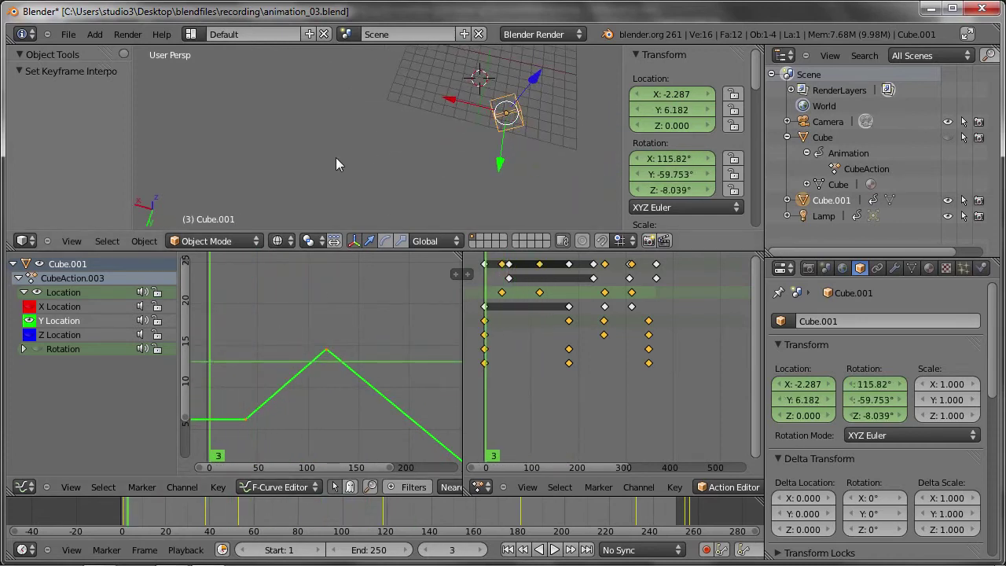
mouse_move(465, 154)
middle_down()
mouse_move(428, 171)
mouse_move(449, 177)
mouse_move(389, 134)
mouse_move(369, 150)
mouse_move(379, 172)
middle_up()
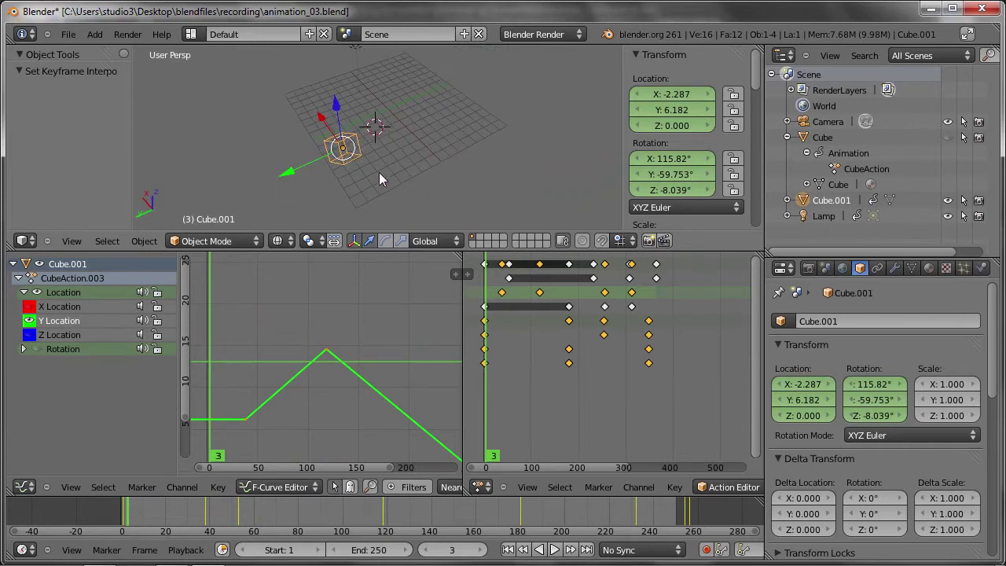
key(alt+a)
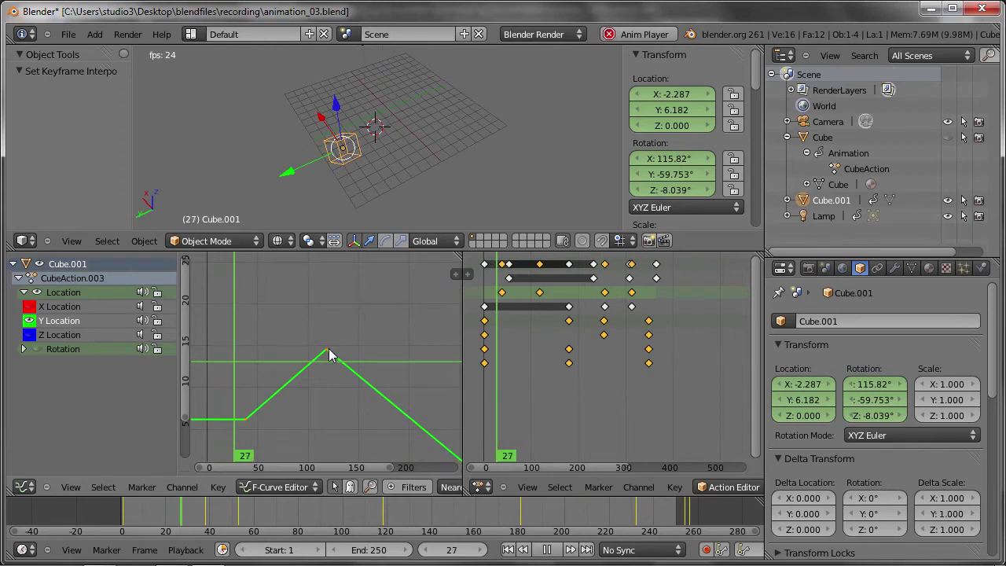
key(Escape)
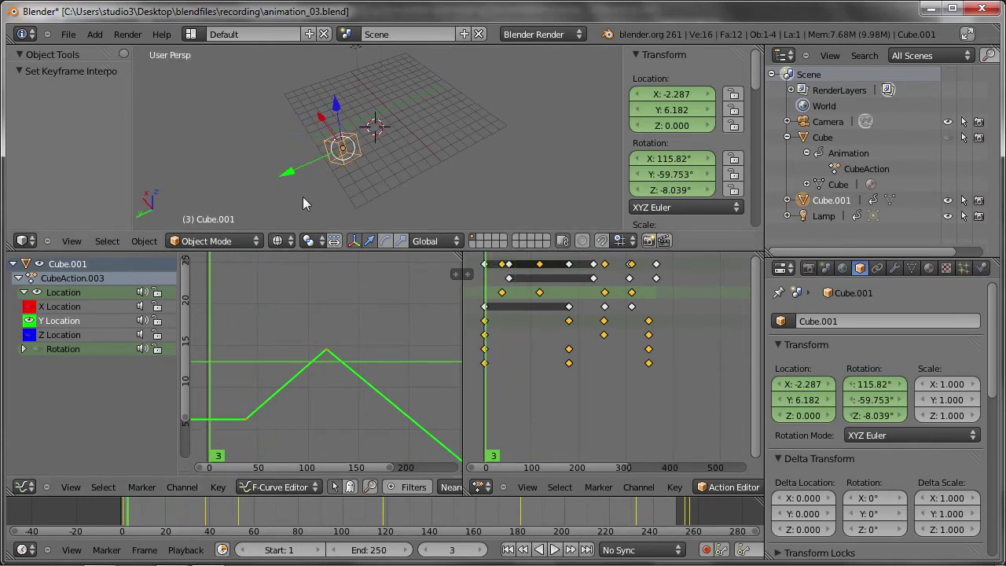
- Select the first-corner and peak keyframes for an interpolation change
click(248, 418)
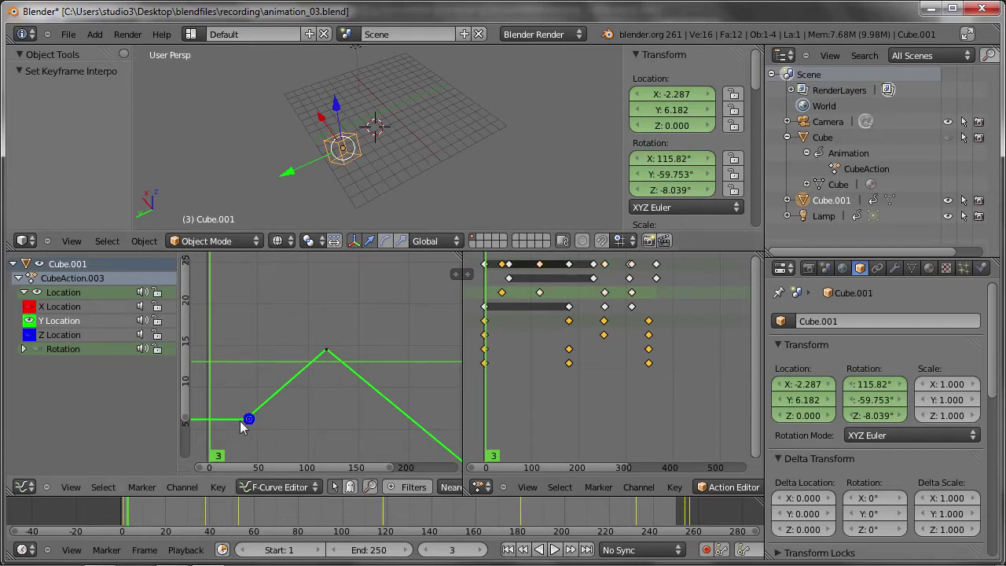
click(326, 348)
click(217, 487)
mouse_move(257, 317)
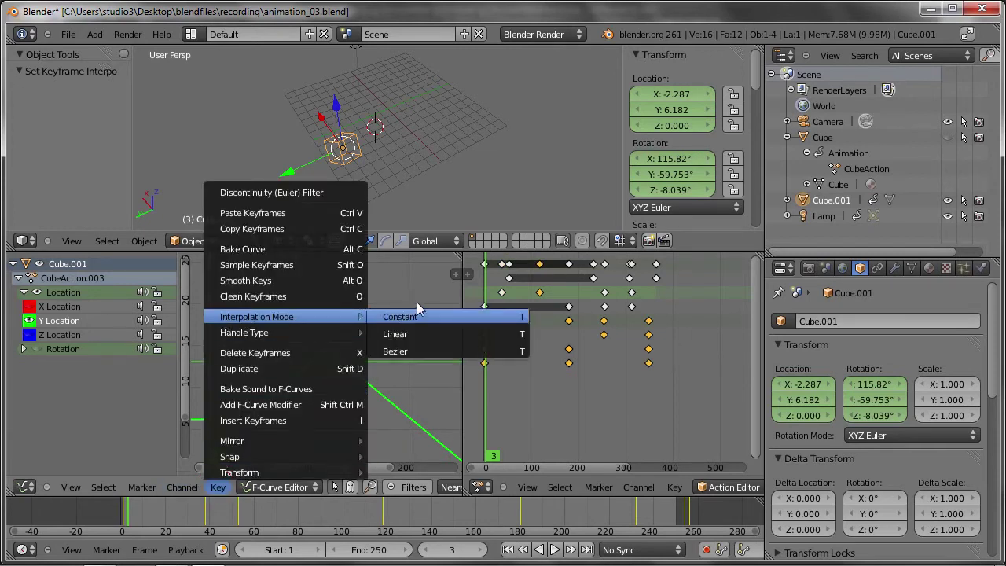
- Set the selected peak keyframe to Bezier and preview frames 84–90
click(402, 352)
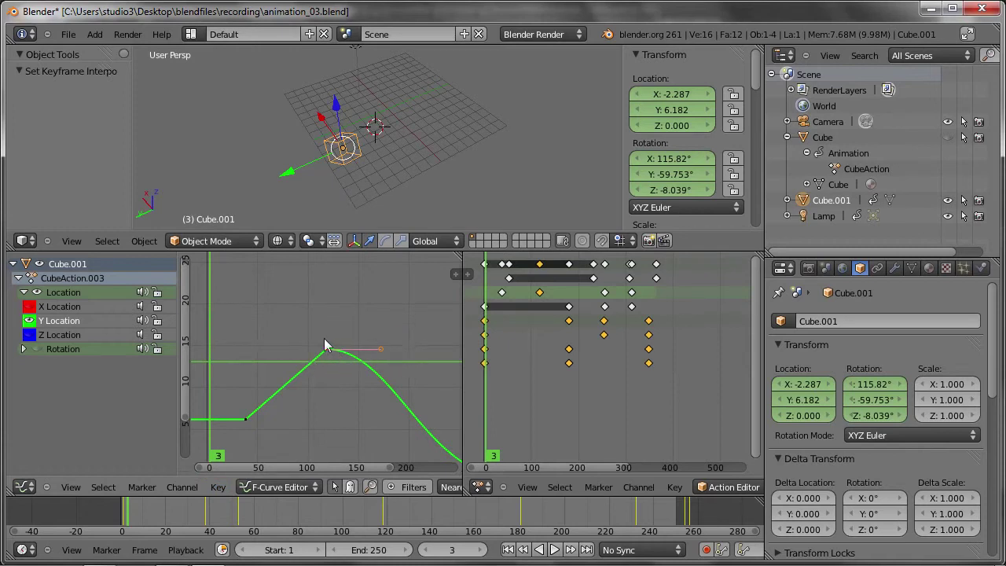
drag(247, 351, 367, 351)
mouse_move(292, 373)
mouse_down()
mouse_move(283, 370)
mouse_move(293, 367)
mouse_up()
middle_drag(374, 350, 345, 349)
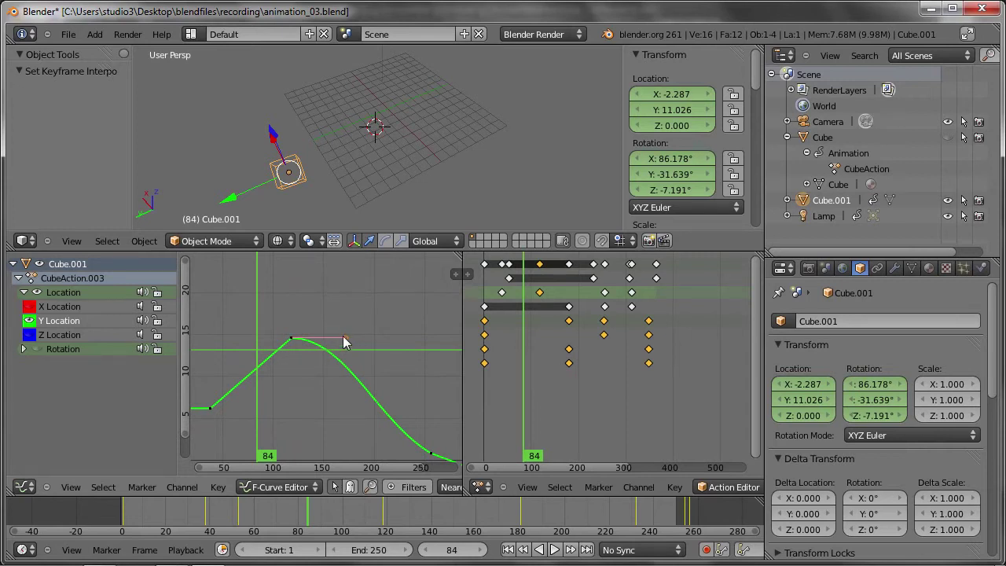
- Stretch and raise the peak's right handle so the curve eases smoothly down
click(347, 338)
key(g)
key(x)
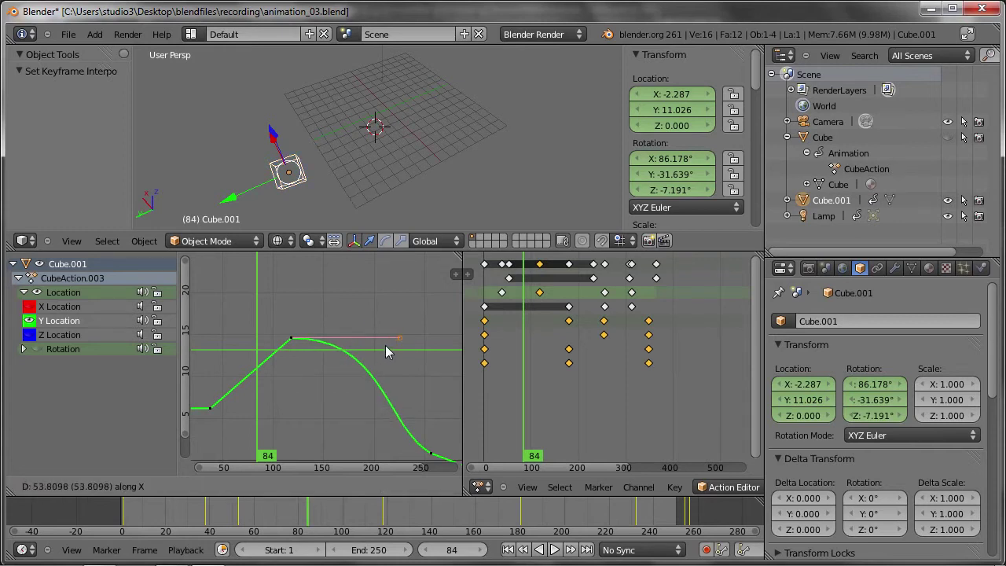
click(441, 344)
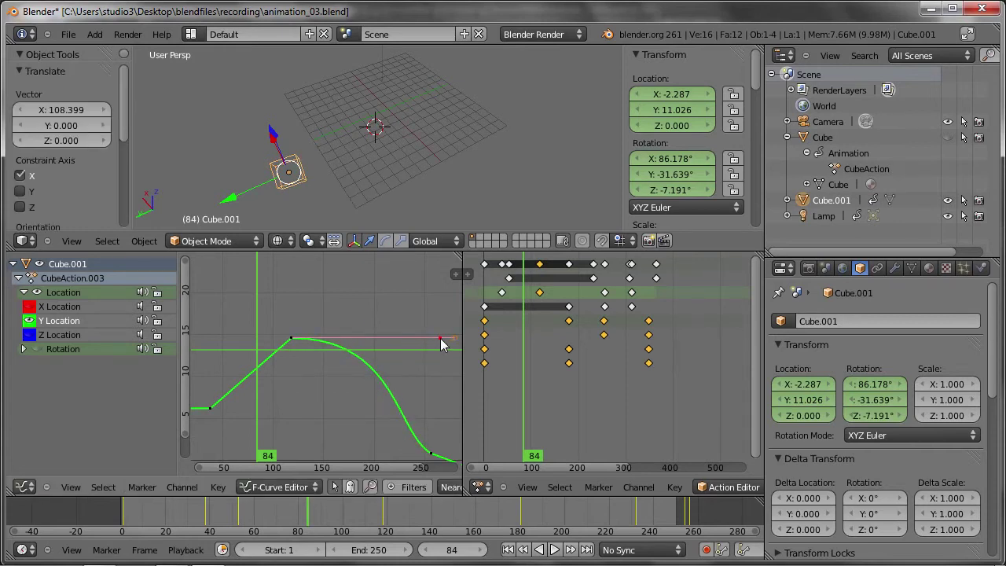
key(g)
click(437, 314)
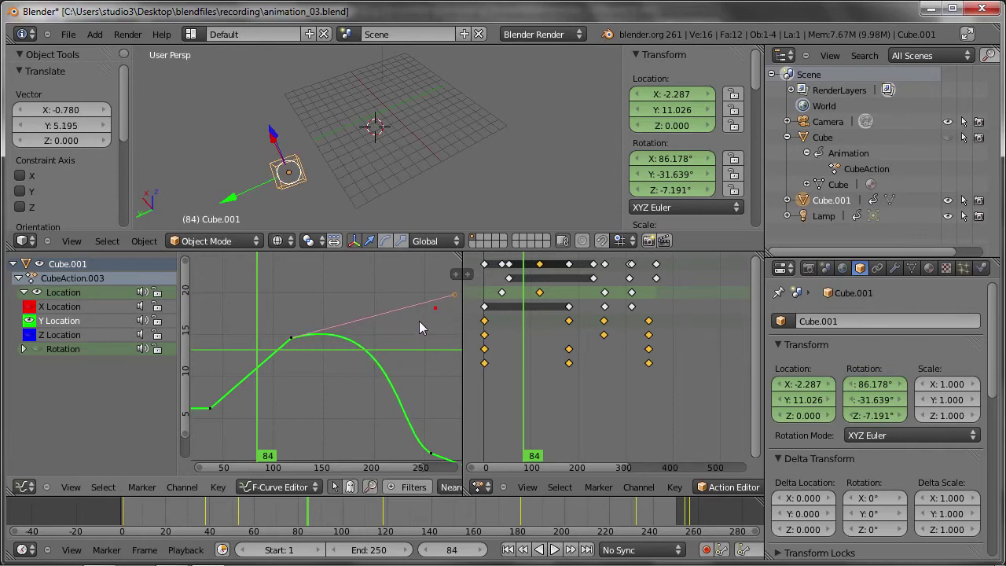
scroll(299, 347, up, 1)
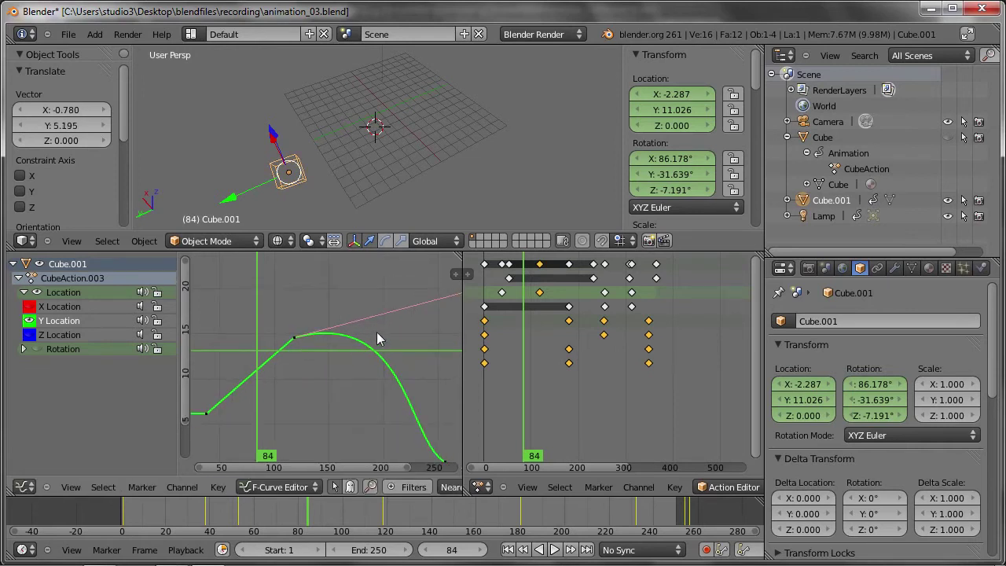
key(g)
click(387, 358)
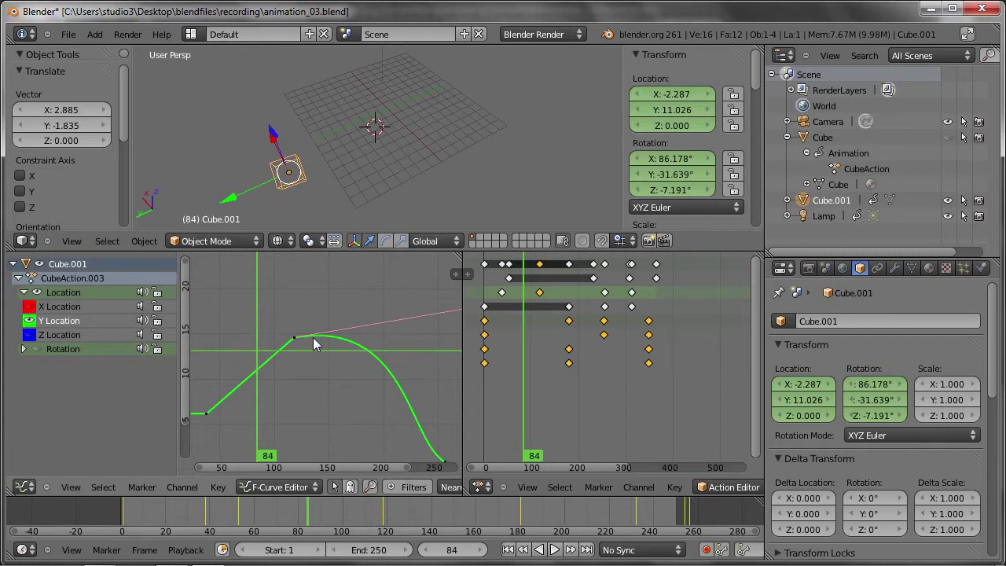
middle_drag(342, 340, 306, 332)
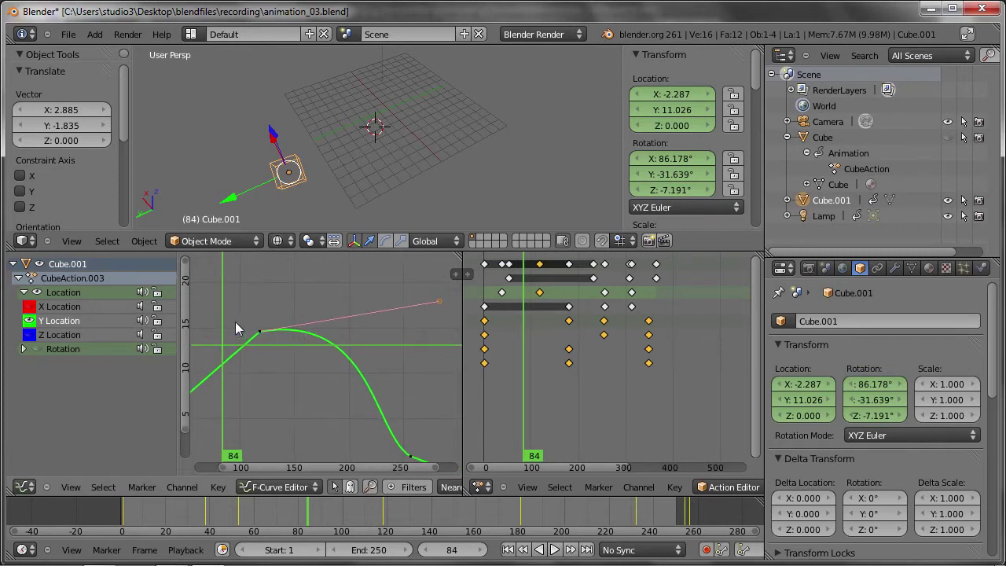
- Scrub from frame 101 to 151 to preview the reshaped motion
drag(235, 328, 267, 331)
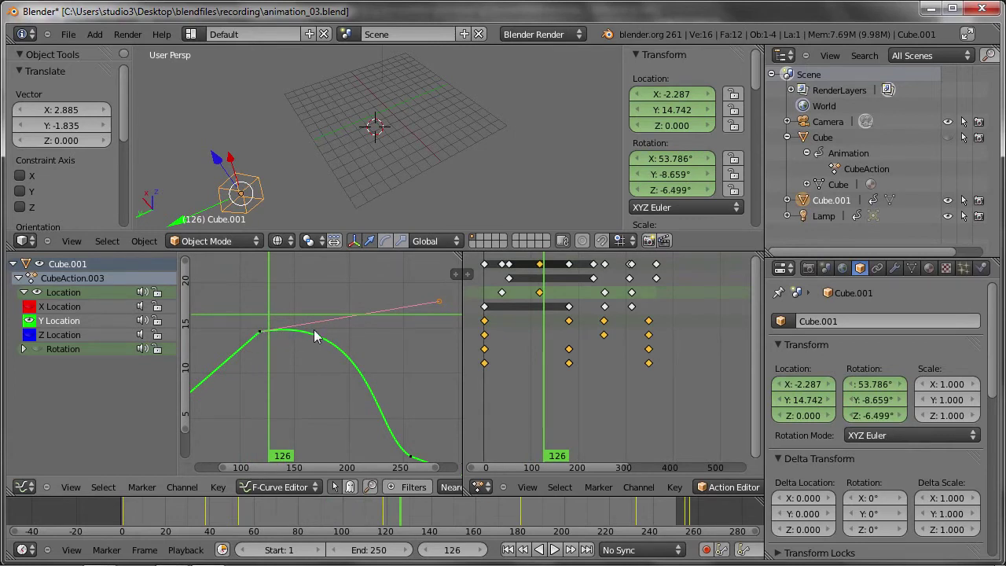
mouse_move(267, 335)
mouse_down()
mouse_move(299, 323)
mouse_move(265, 313)
mouse_up()
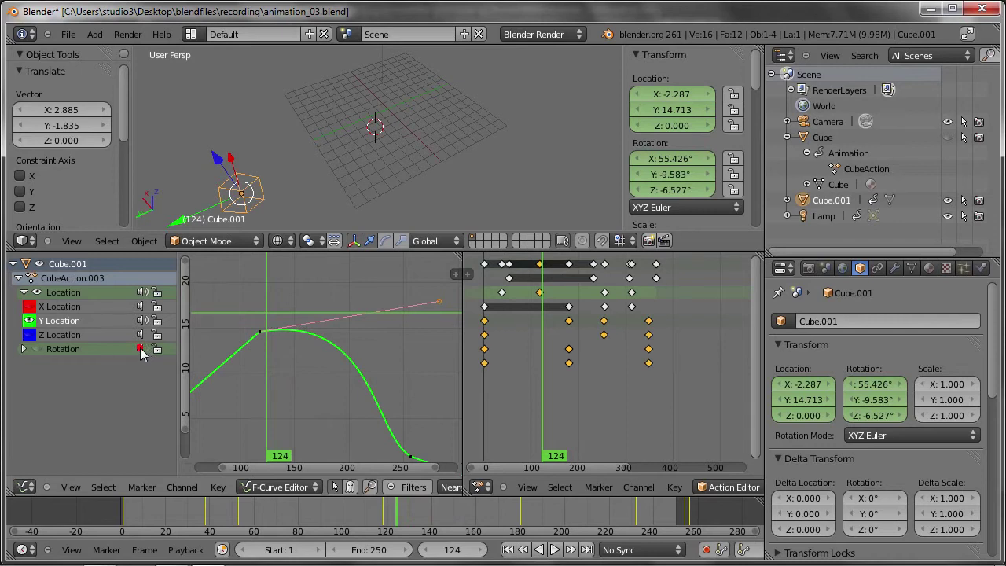
click(23, 350)
click(20, 350)
mouse_move(290, 392)
mouse_down()
mouse_move(212, 383)
mouse_move(290, 350)
mouse_up()
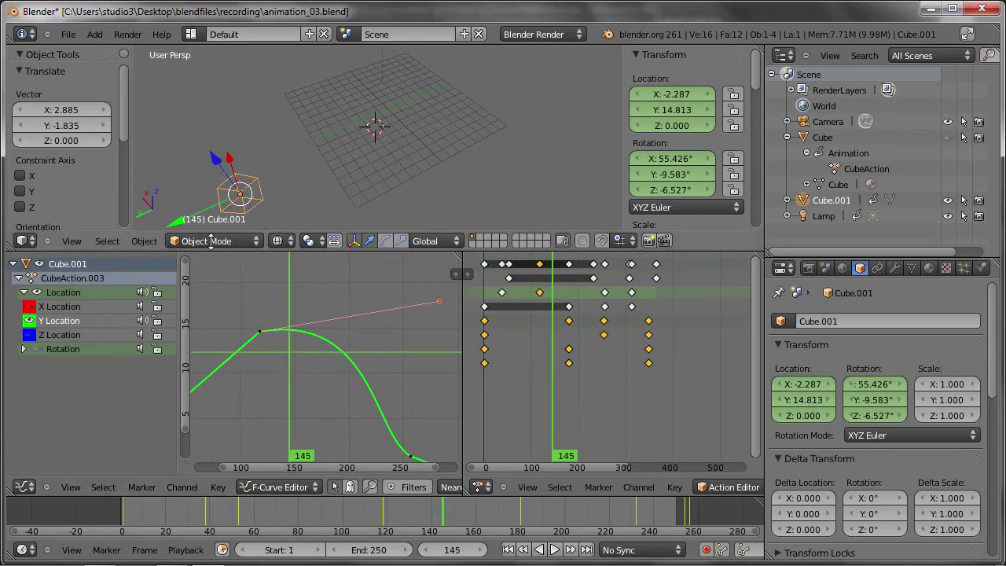
mouse_move(287, 352)
mouse_down()
mouse_move(381, 424)
mouse_move(395, 410)
mouse_up()
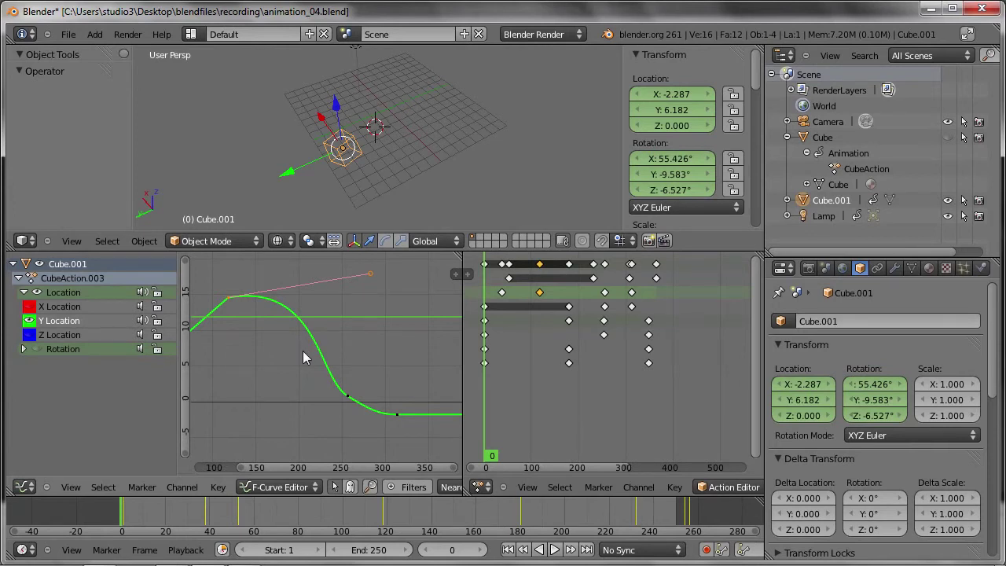
- Set all Y Location keyframes to Constant, scrub from frame 57, and play back
key(a)
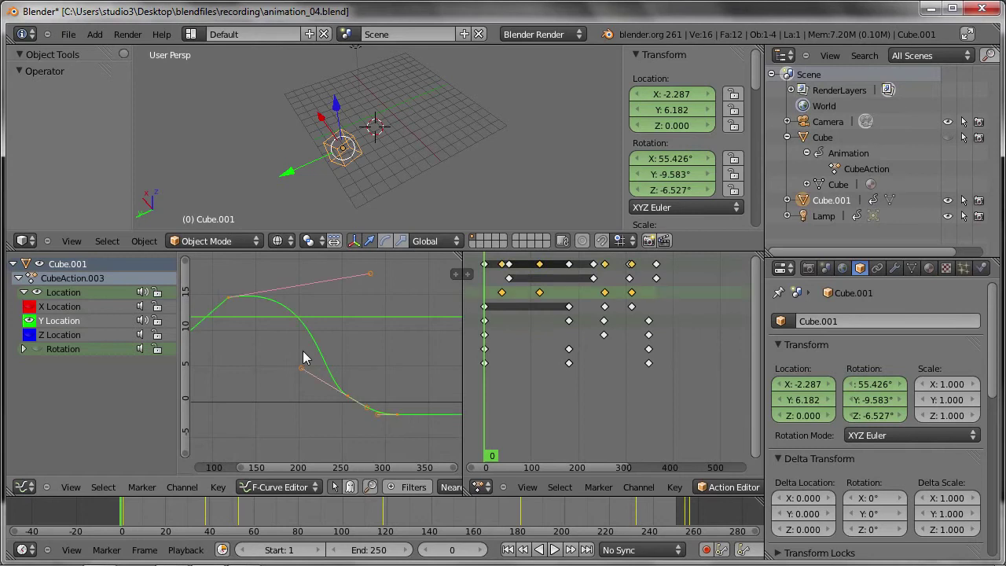
key(t)
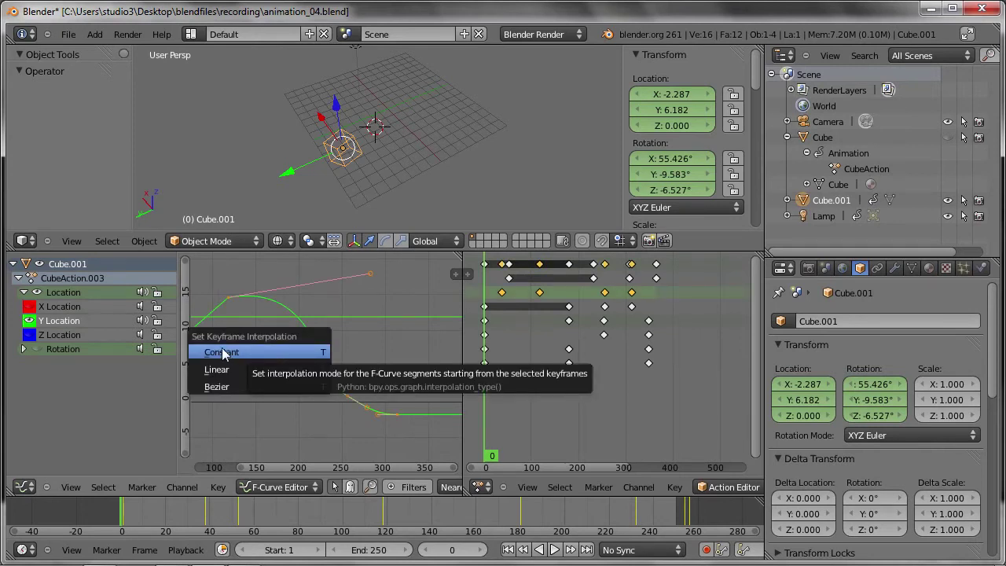
click(290, 358)
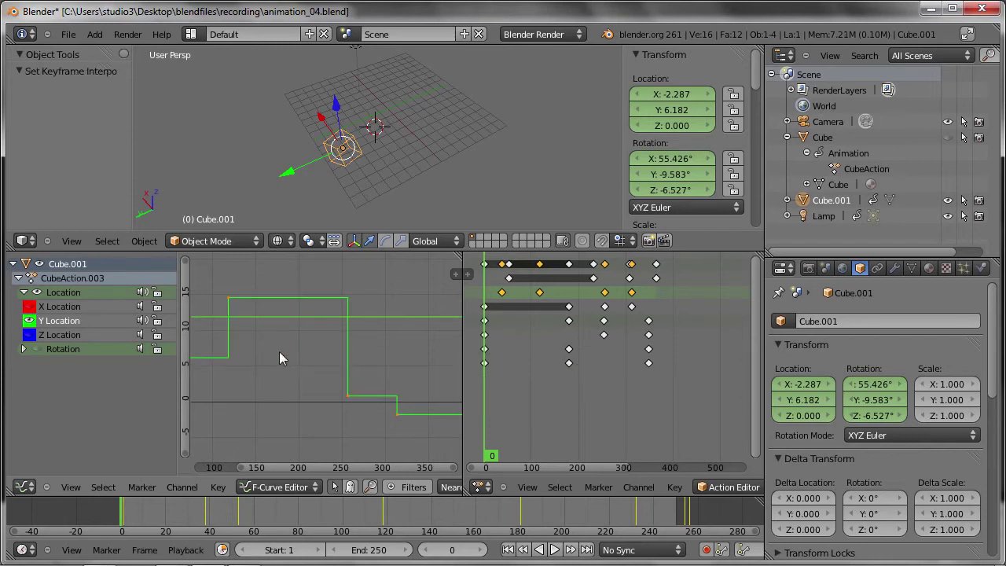
scroll(279, 351, down, 3)
click(251, 374)
mouse_move(252, 374)
mouse_down()
mouse_move(287, 375)
mouse_move(281, 382)
mouse_move(245, 369)
mouse_move(290, 373)
mouse_move(229, 373)
mouse_move(385, 369)
mouse_move(228, 346)
mouse_up()
key(alt+a)
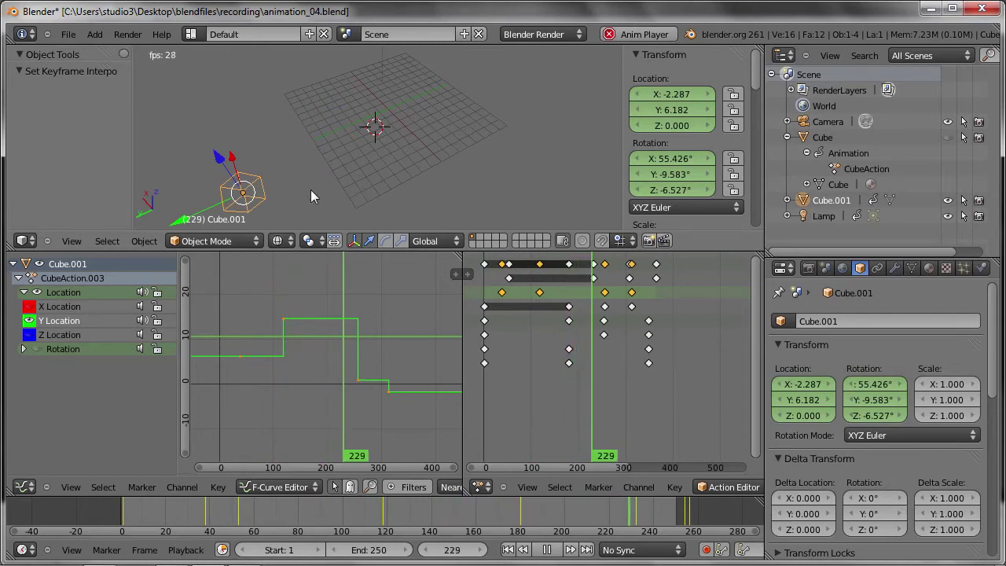
- Show the X and Z Location curves, mute Z Location, and stop playback
click(448, 395)
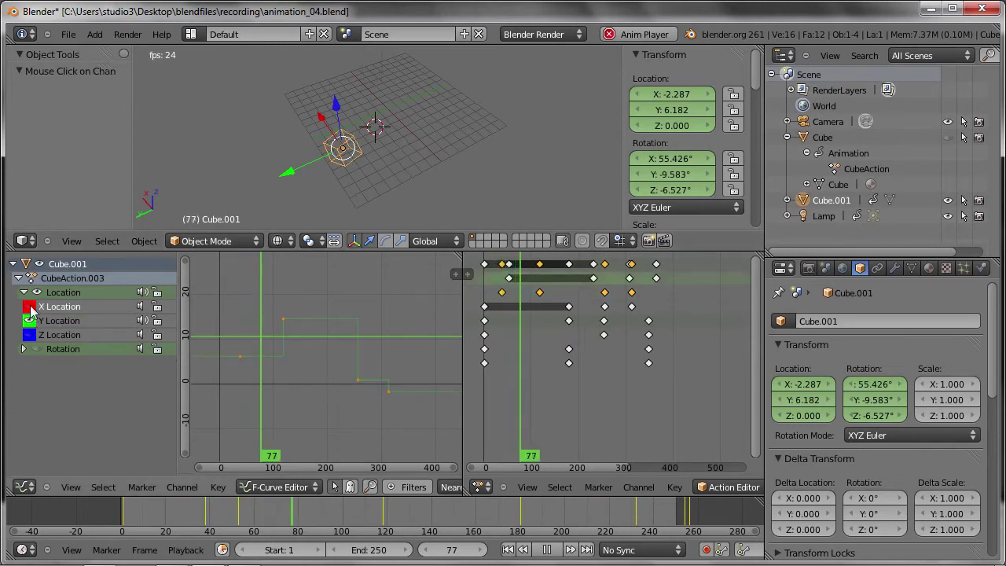
click(29, 306)
click(30, 335)
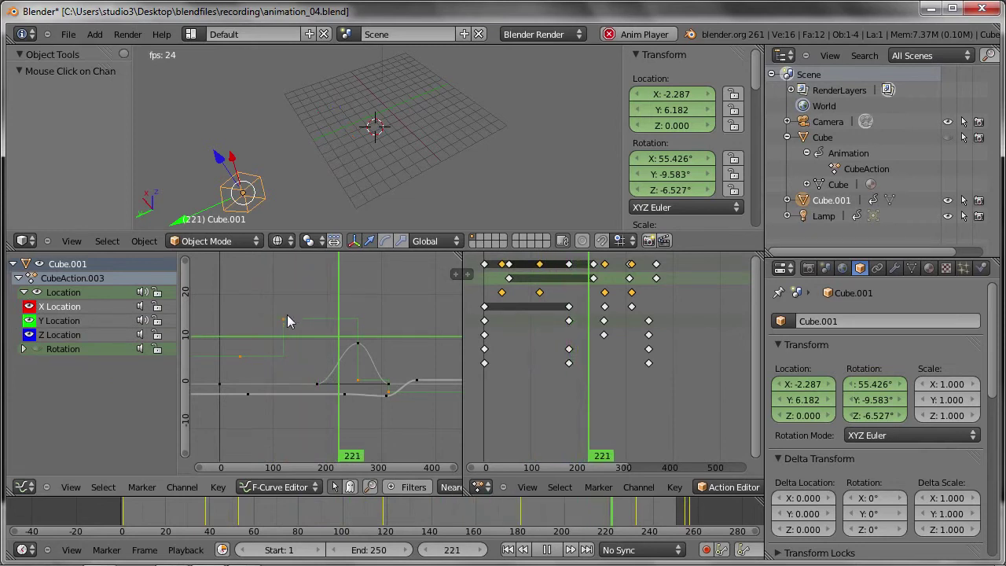
click(146, 307)
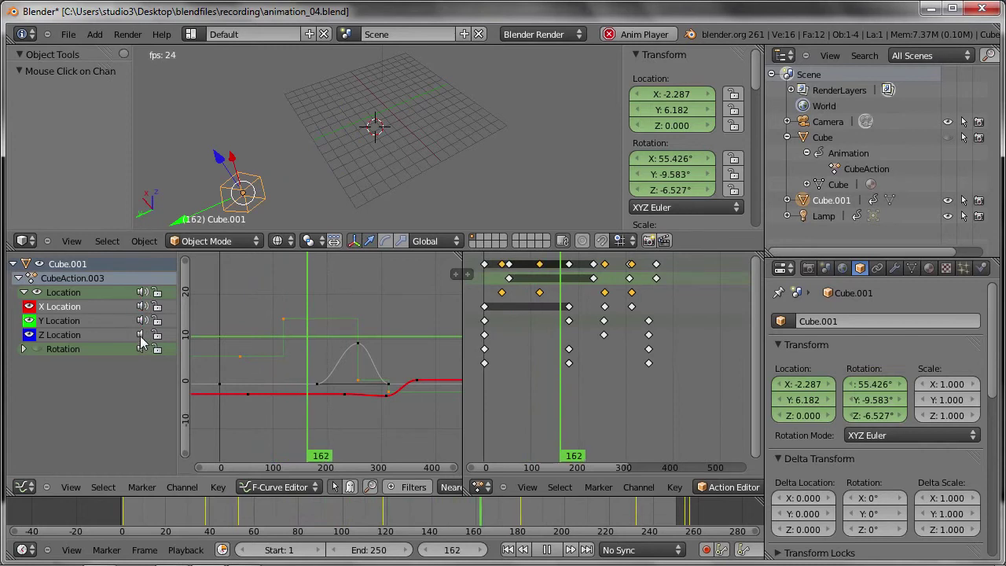
click(142, 337)
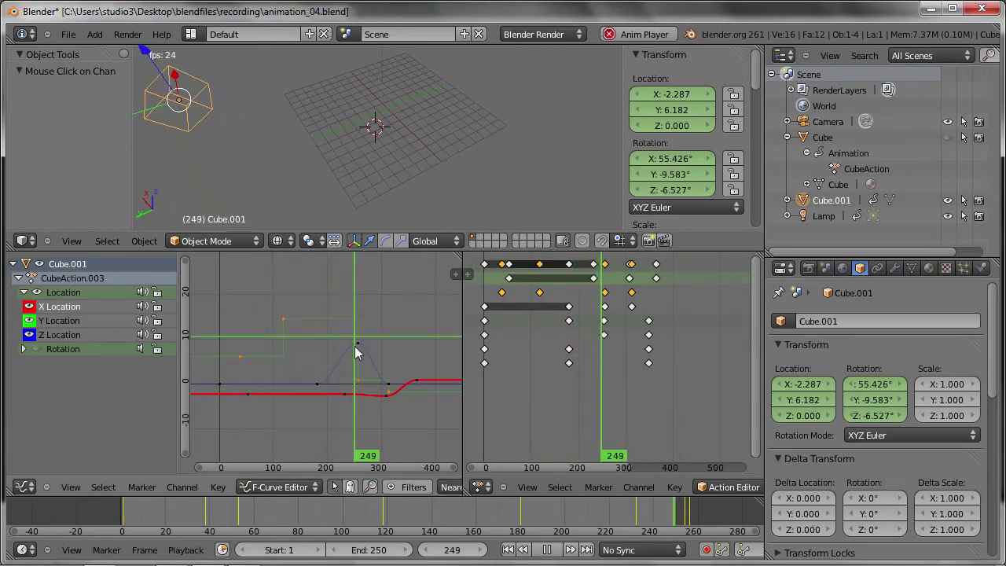
key(alt+a)
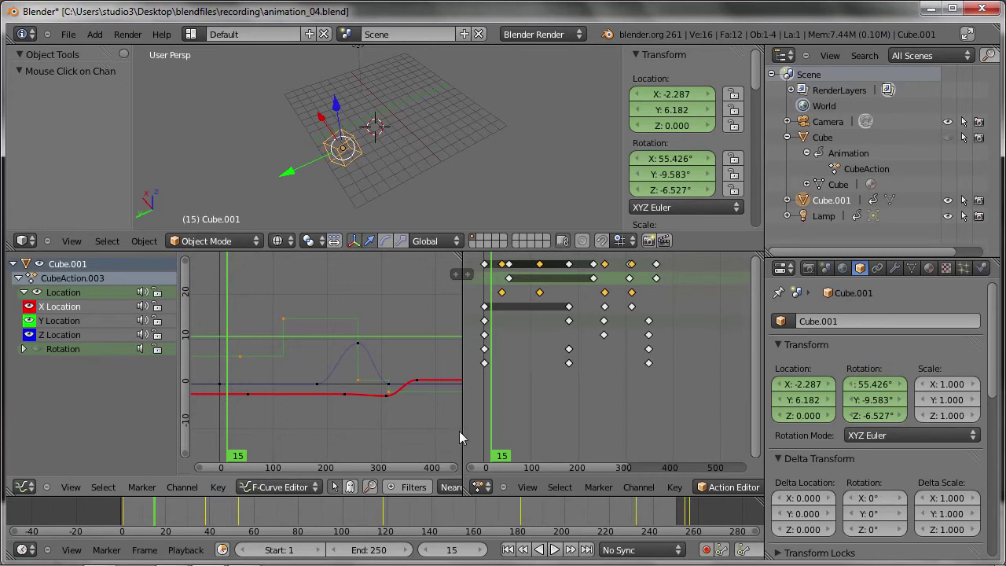
- Widen the Graph Editor, disable Only Selected, and expand the Lamp's LocRot channels
drag(461, 430, 599, 432)
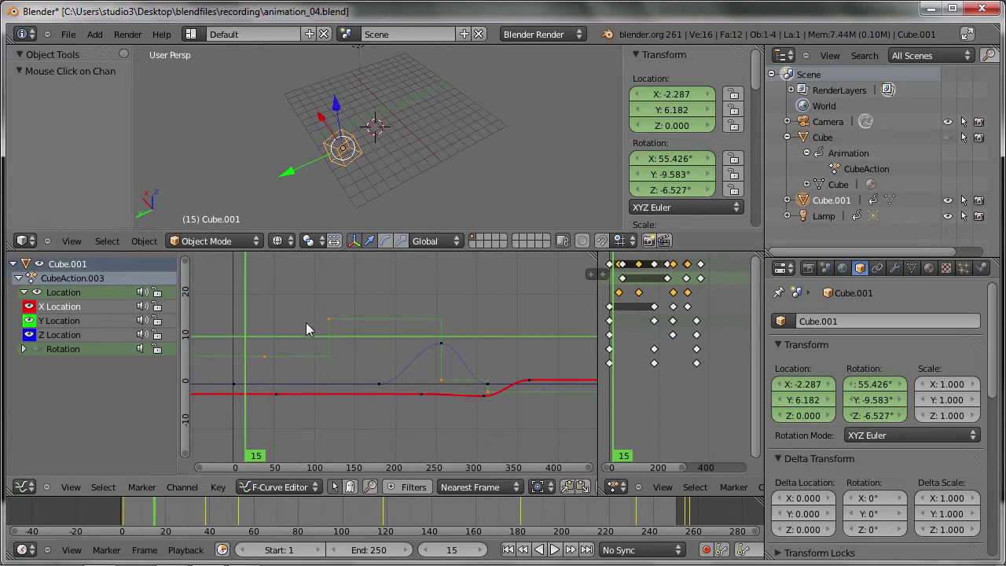
click(337, 487)
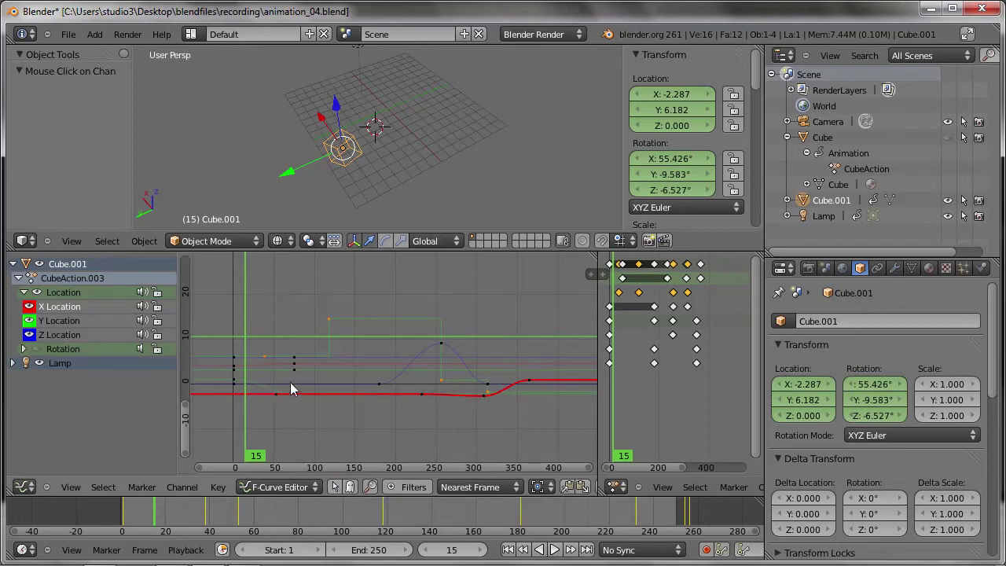
key(Home)
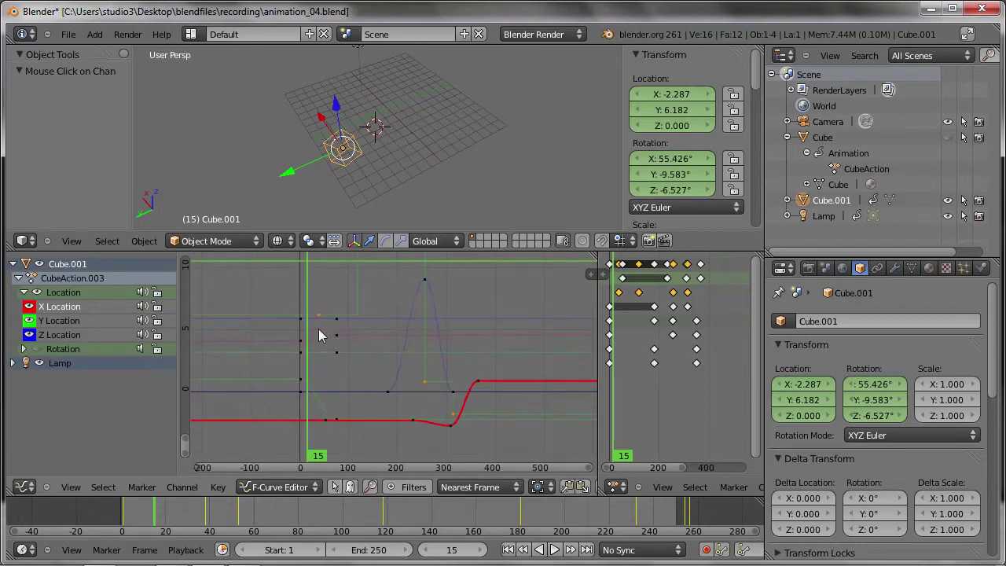
right_click(297, 319)
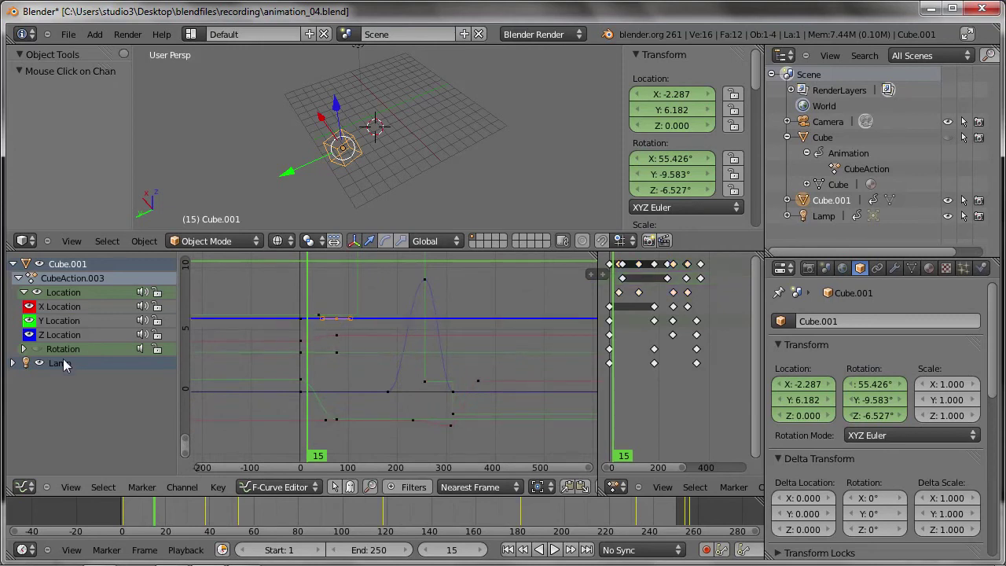
click(12, 364)
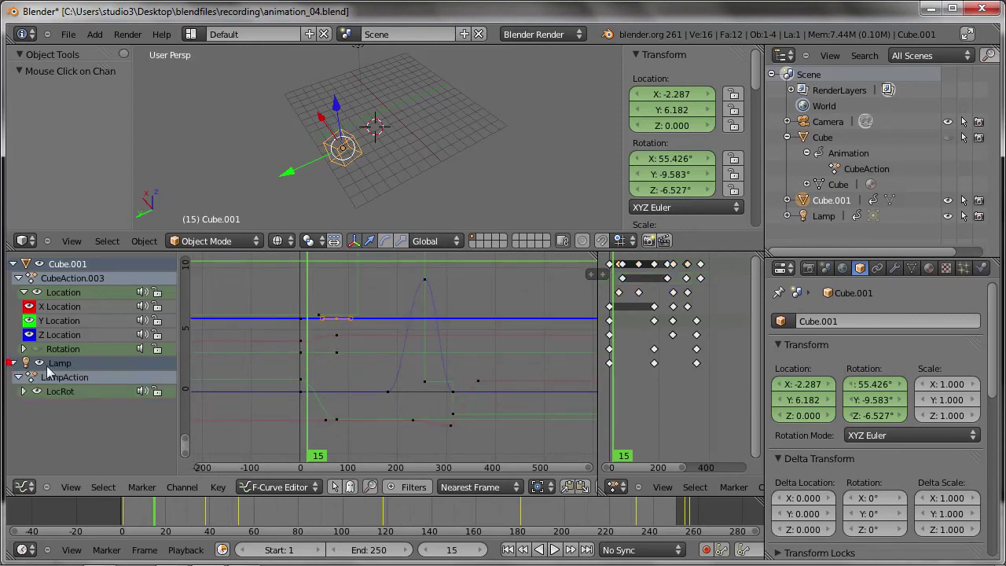
click(37, 293)
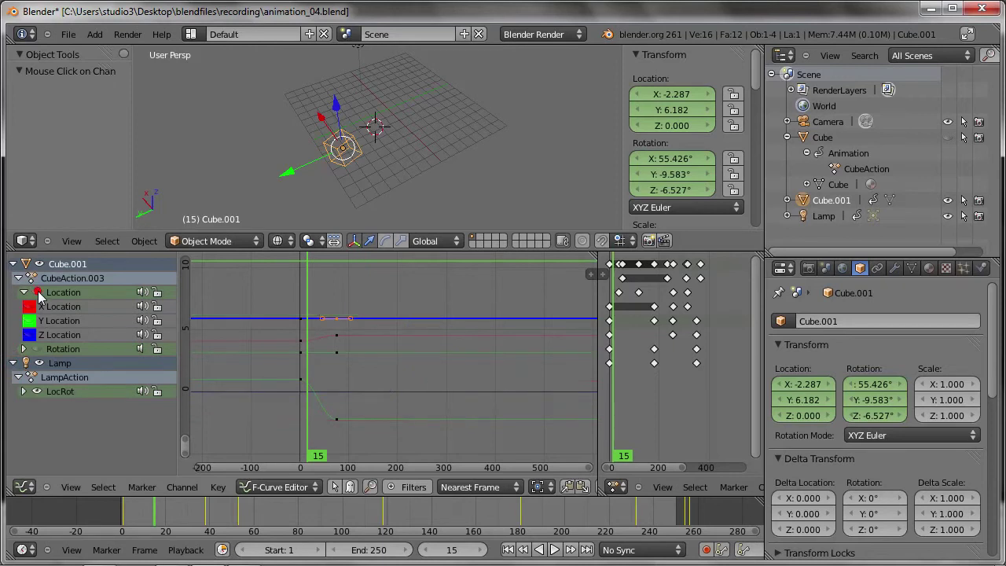
key(a)
key(a)
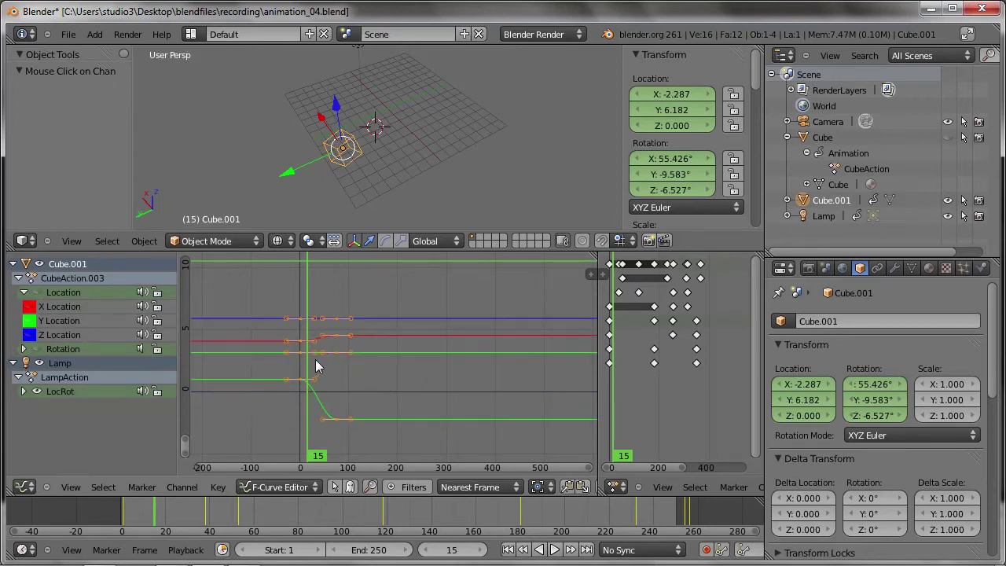
click(24, 392)
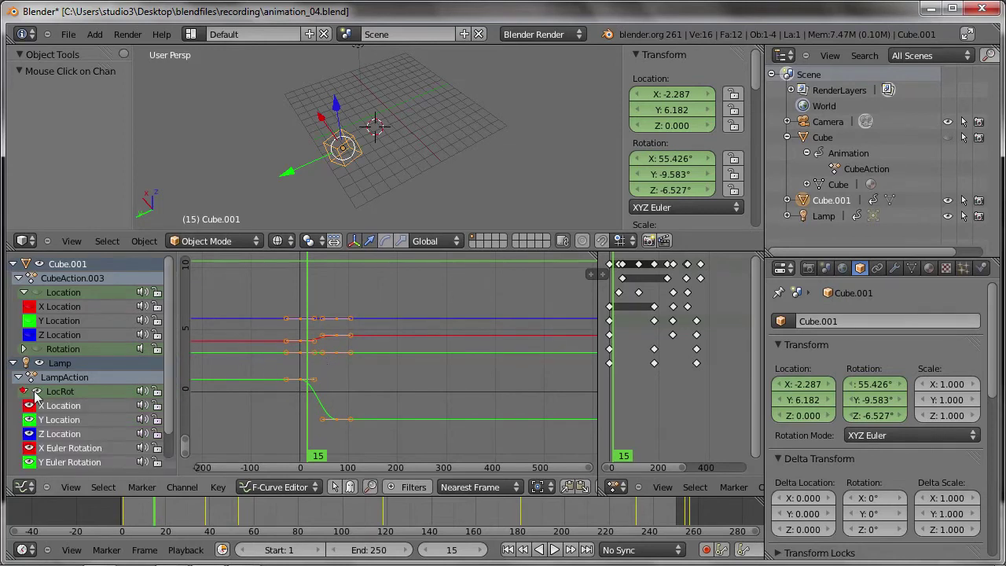
- Deselect all keyframes and place the current frame and cursor at frame 75
click(313, 378)
drag(313, 378, 336, 376)
key(a)
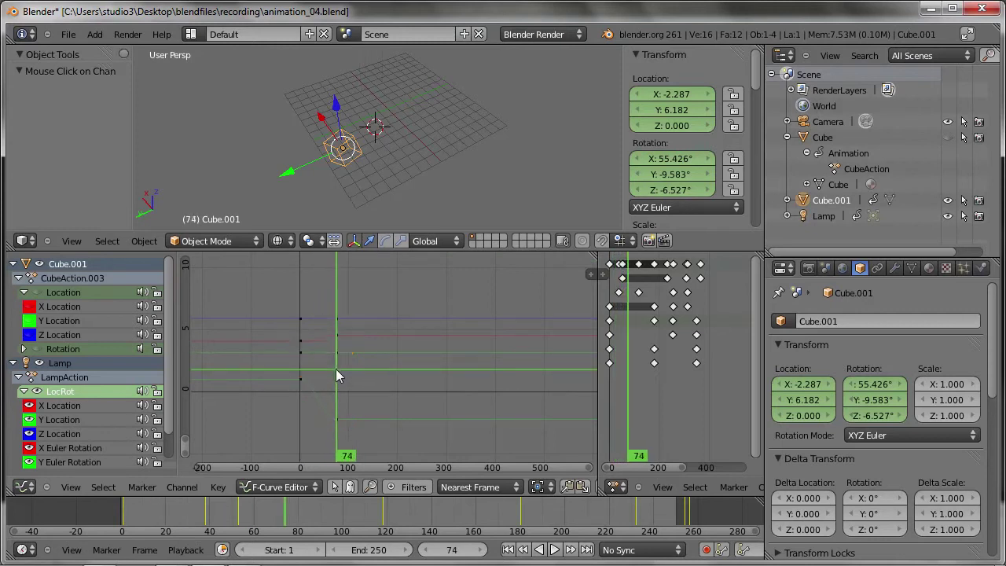
click(338, 357)
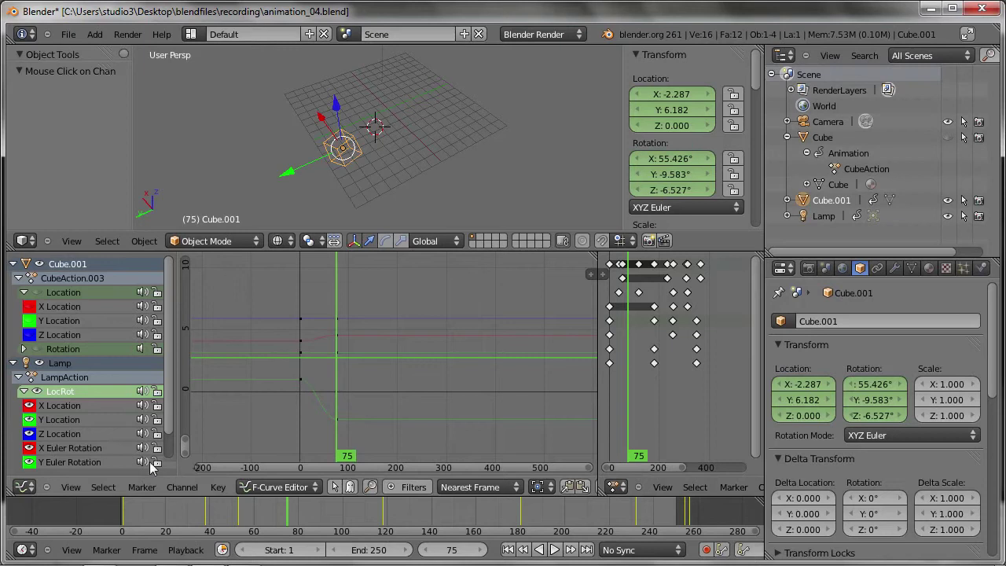
click(335, 373)
scroll(329, 429, up, 3)
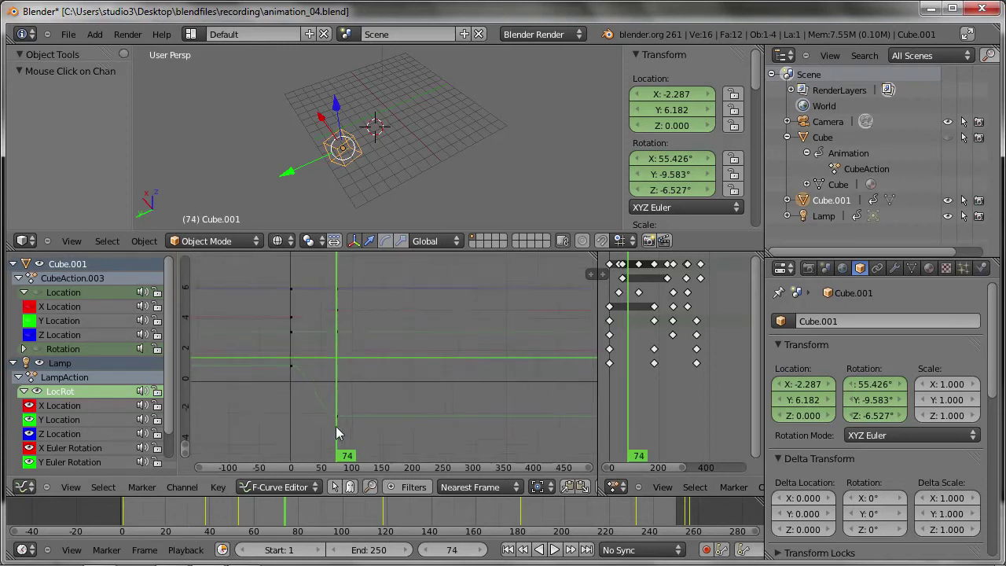
scroll(343, 336, up, 2)
scroll(376, 404, up, 5)
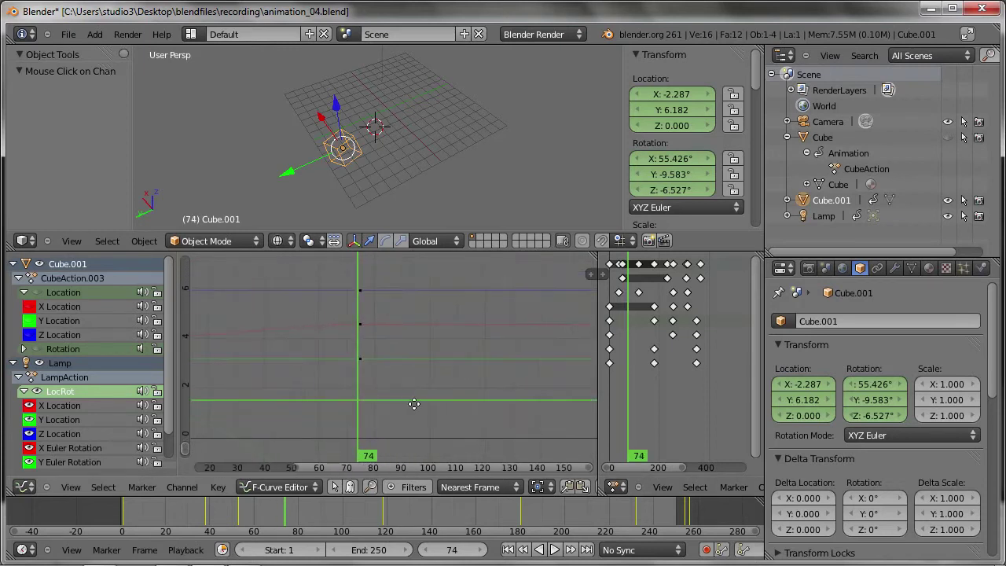
click(359, 381)
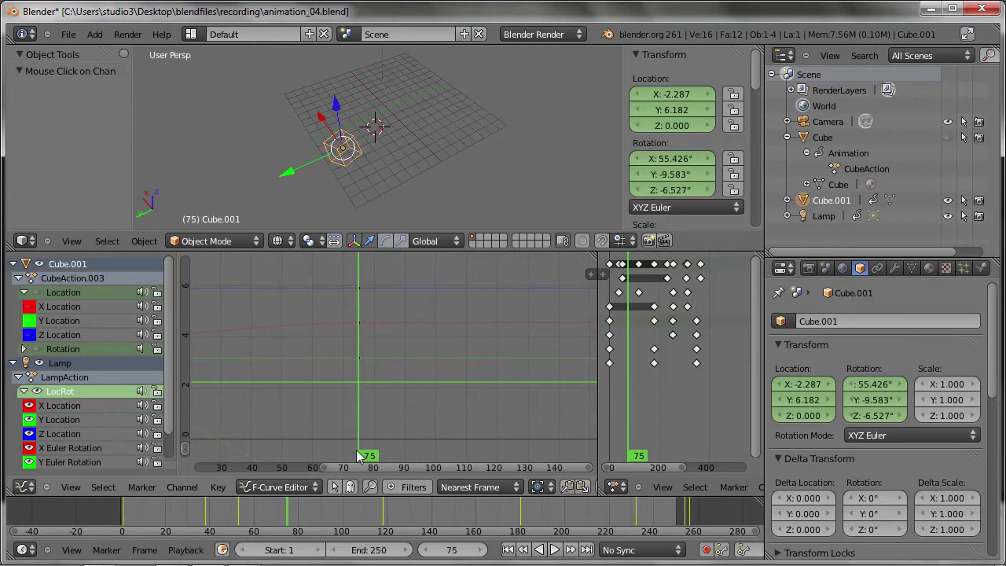
click(103, 486)
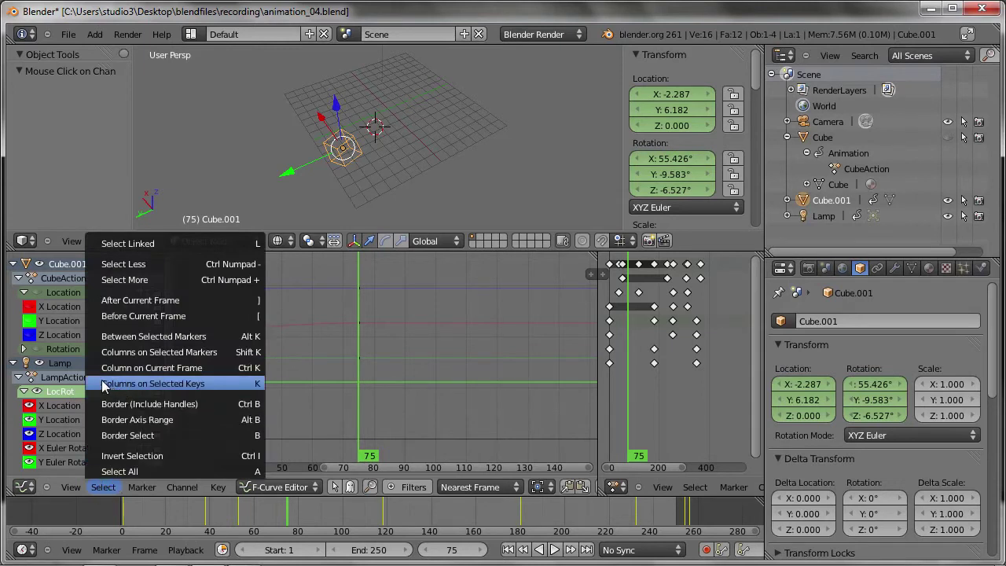
- Select all keys in the selected keys' frame columns
click(147, 383)
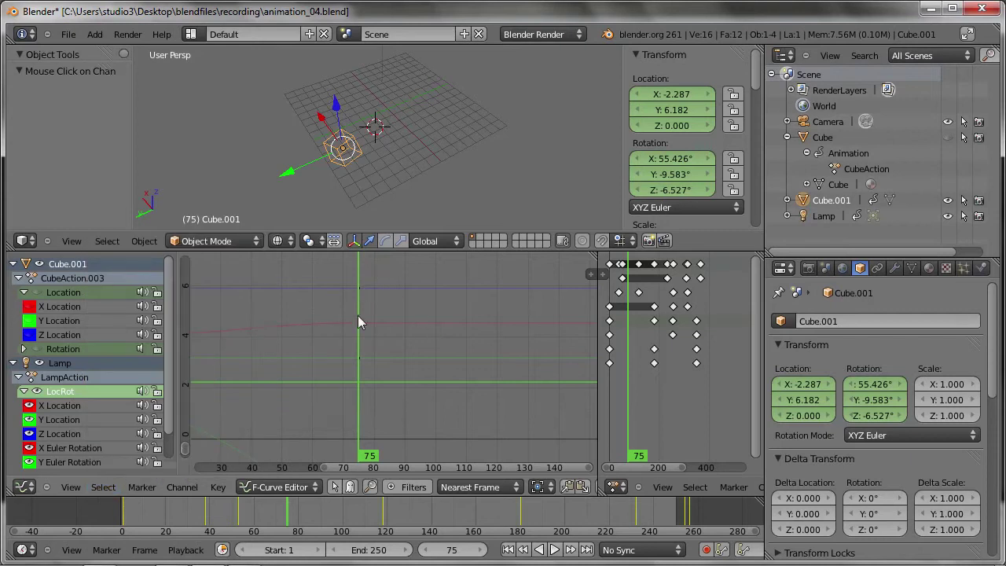
click(141, 487)
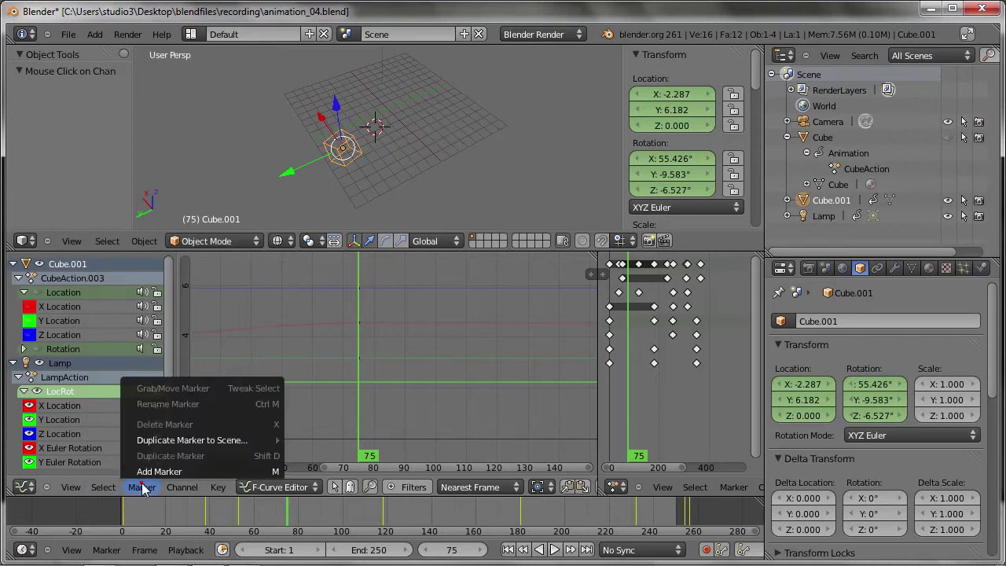
click(118, 384)
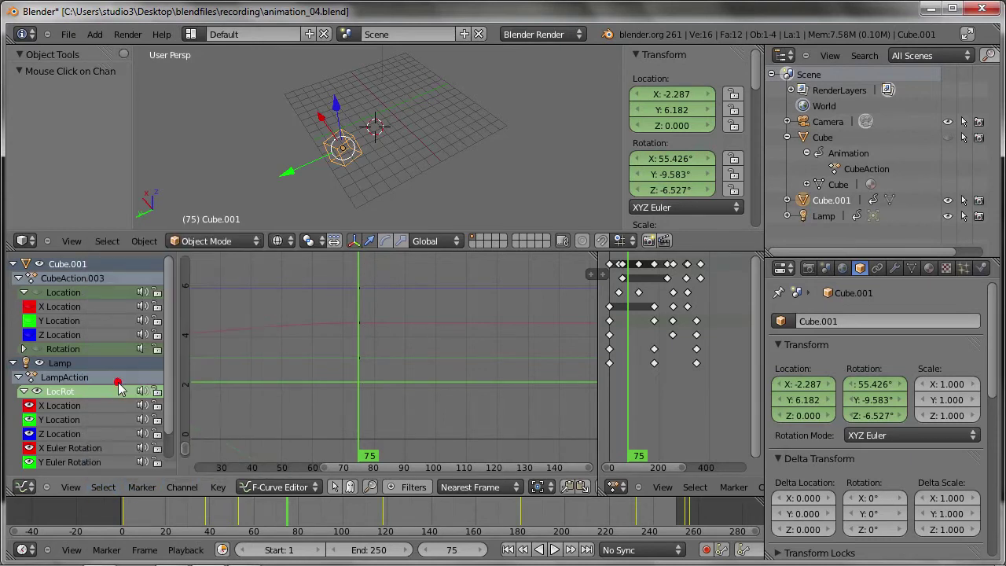
click(136, 490)
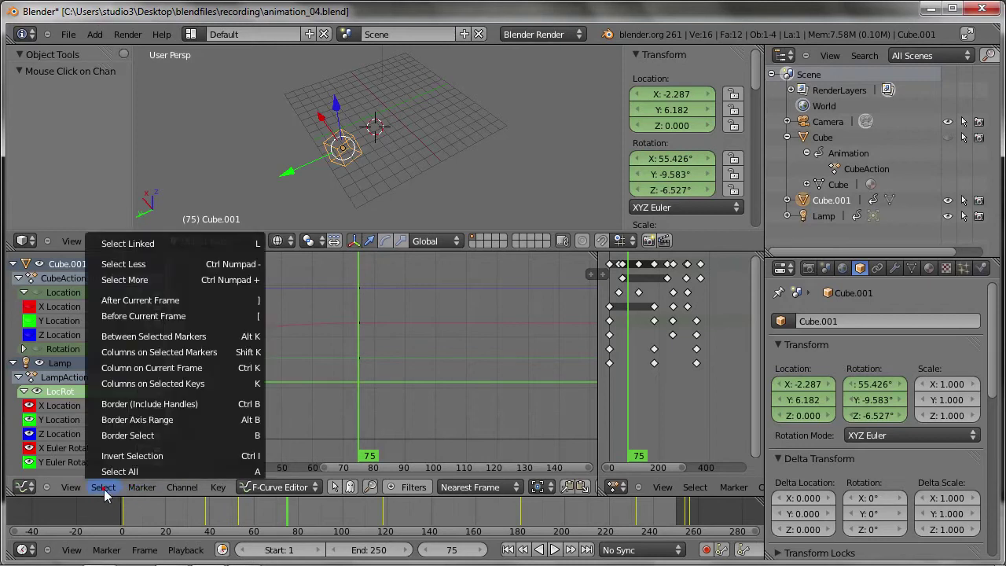
click(125, 383)
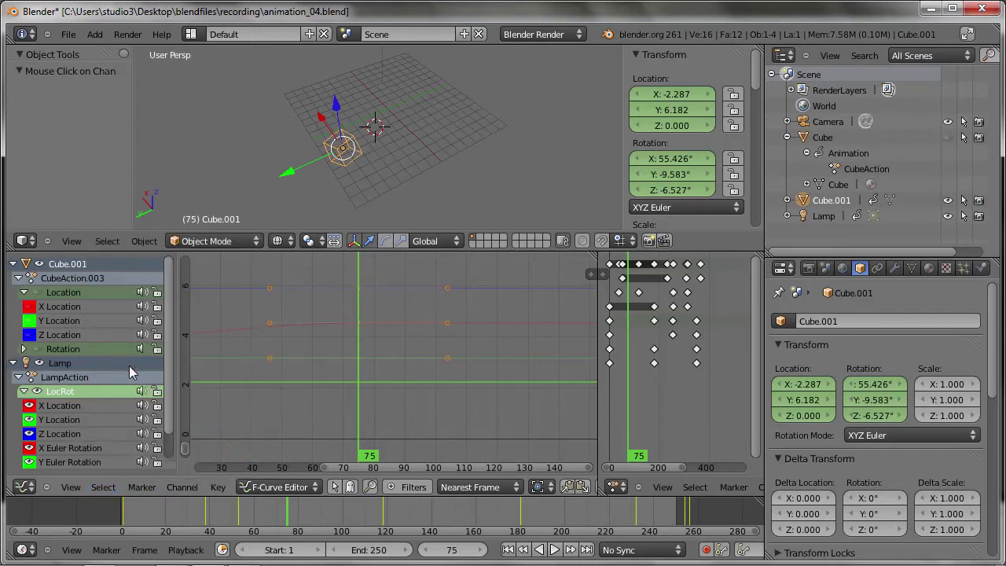
ctrl+middle_drag(257, 394, 236, 393)
click(103, 486)
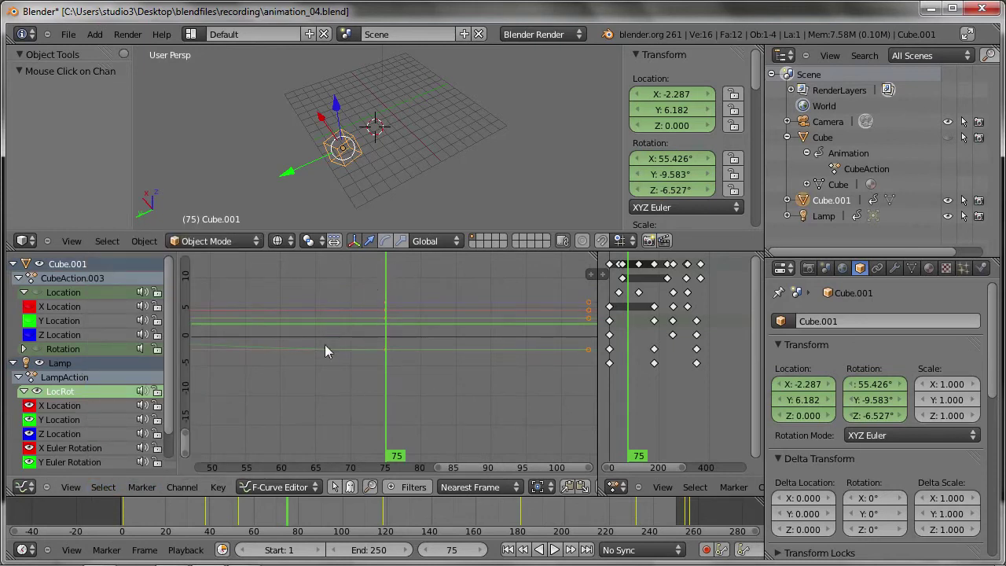
- Insert keyframes at frame 75, slide them about 41 frames earlier, and scrub to frame 36
key(i)
key(Right)
key(Right)
key(Right)
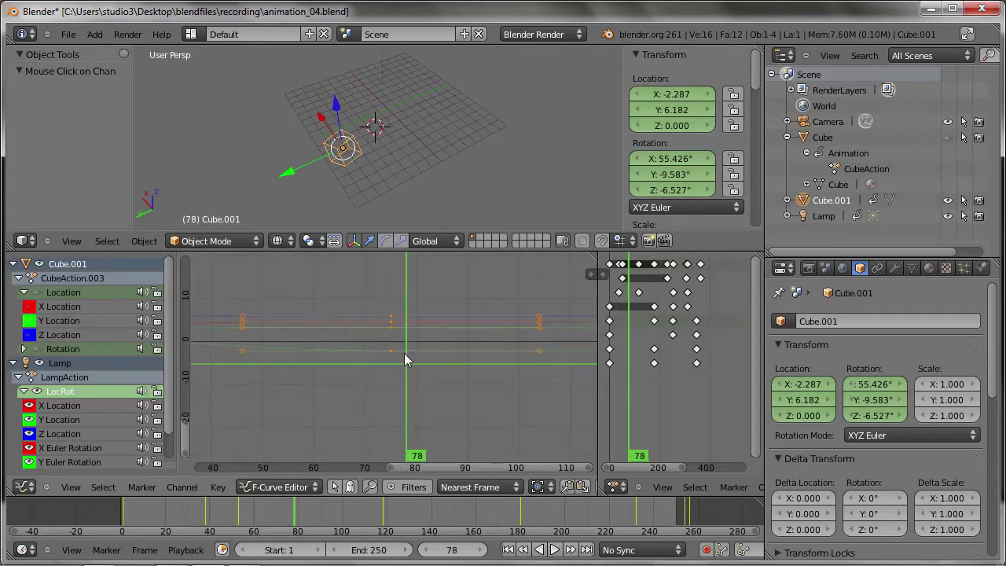
ctrl+middle_drag(403, 345, 405, 397)
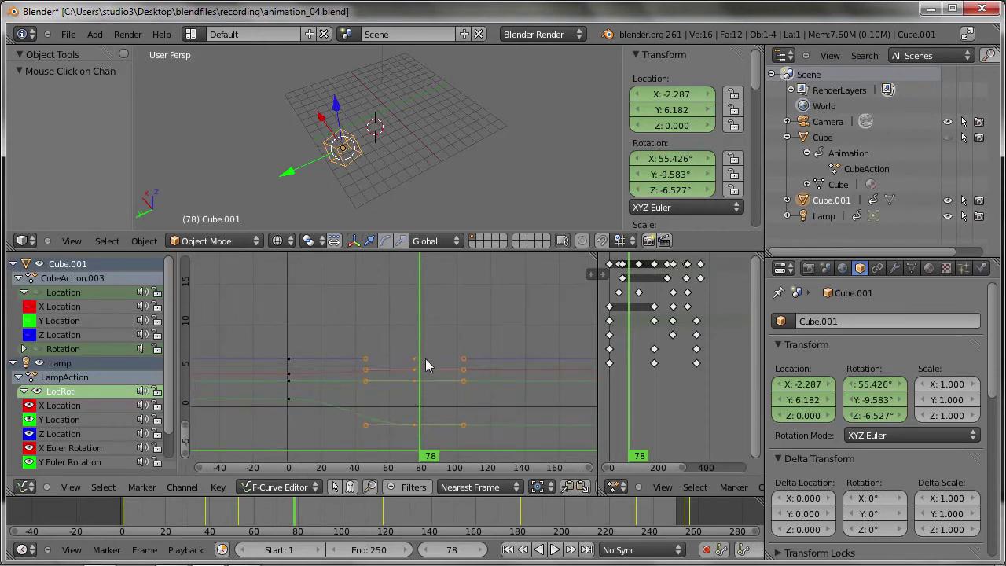
key(g)
key(x)
click(364, 355)
click(367, 386)
drag(367, 386, 348, 388)
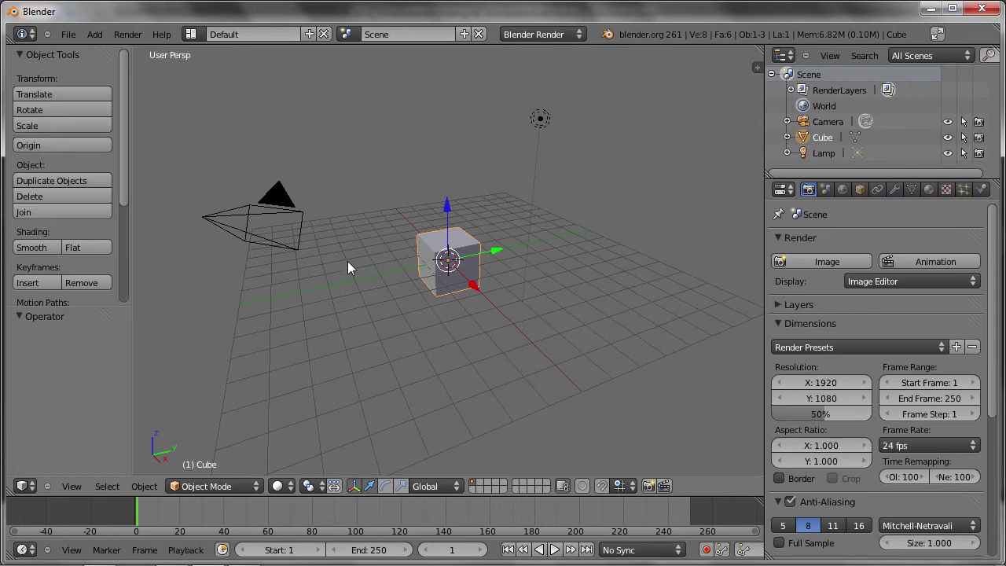
- Select the camera in the default scene
right_click(276, 198)
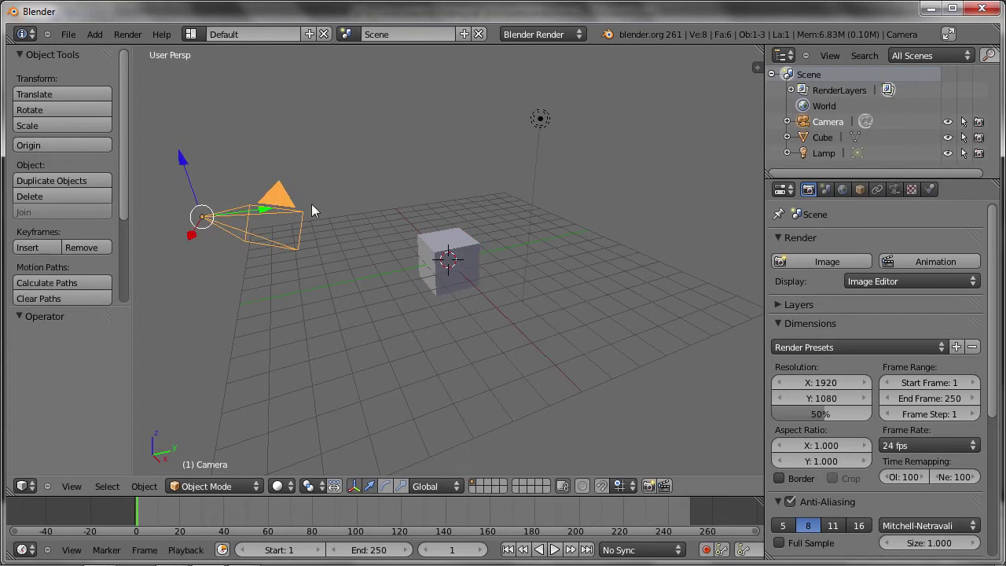
- Key the camera's LocRot at frame 1 and move to frame 100
key(i)
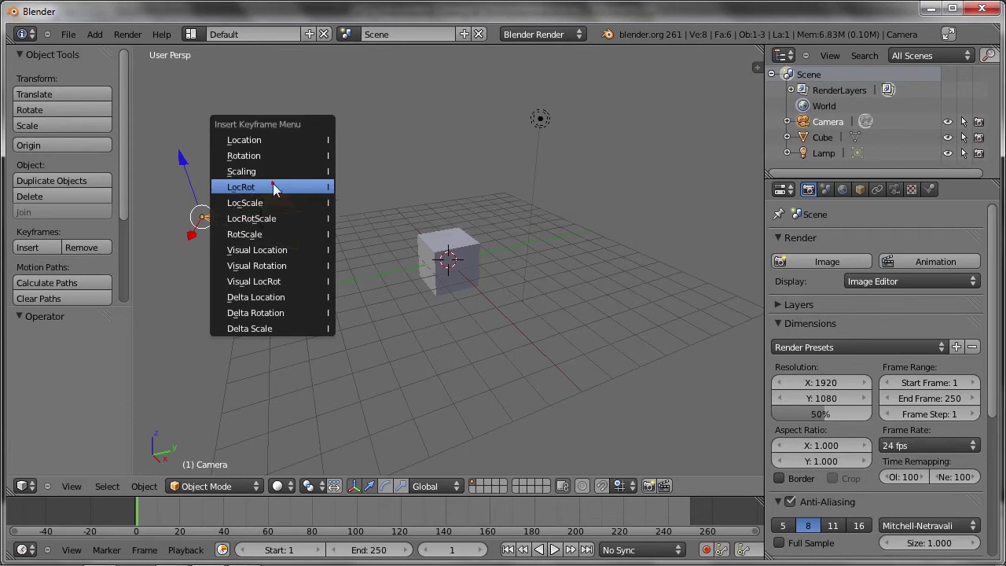
click(240, 189)
click(139, 512)
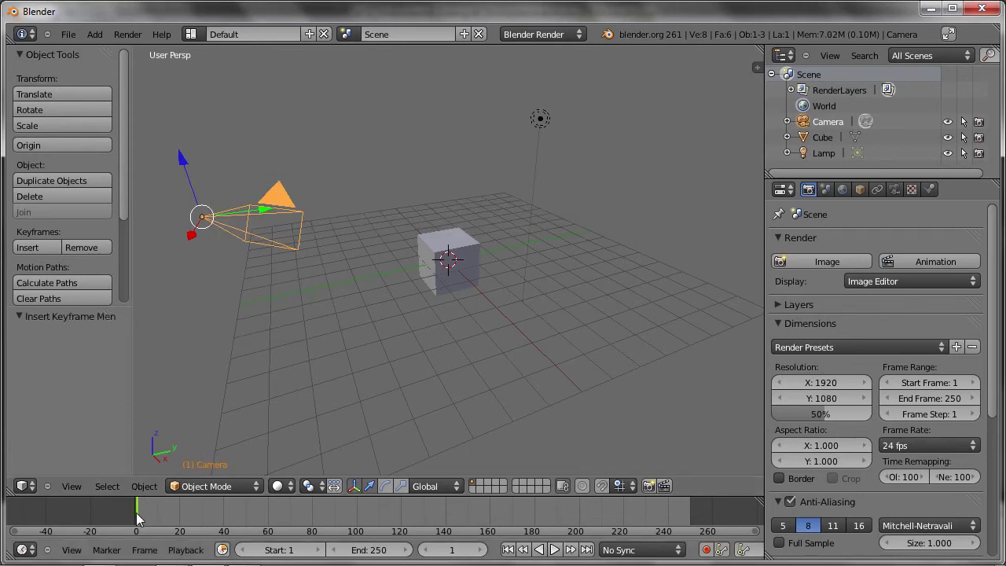
drag(139, 512, 356, 512)
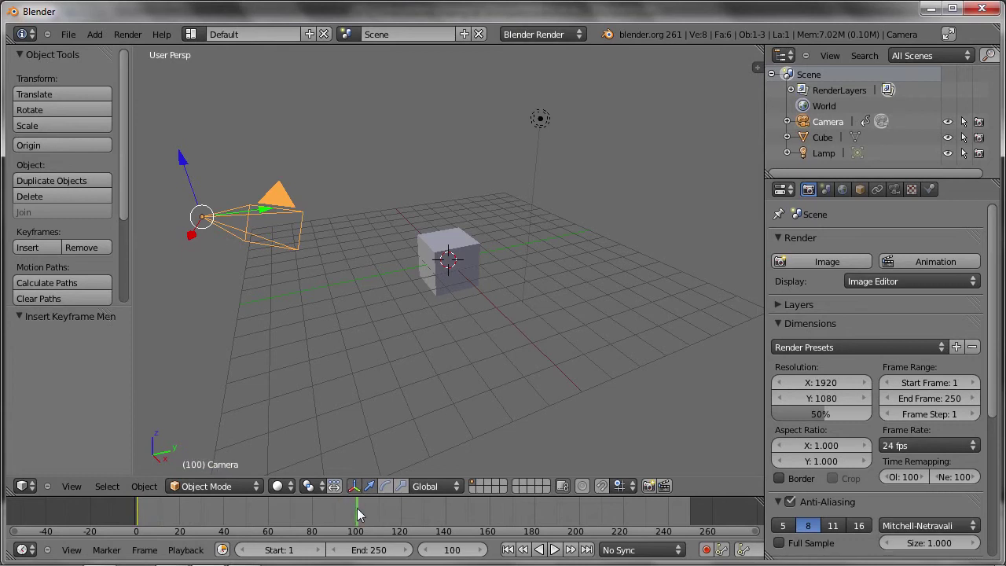
- Move and rotate the camera to frame the cube centrally, then key LocRot at frame 100
mouse_move(263, 218)
mouse_down()
mouse_move(424, 203)
mouse_move(667, 153)
mouse_up()
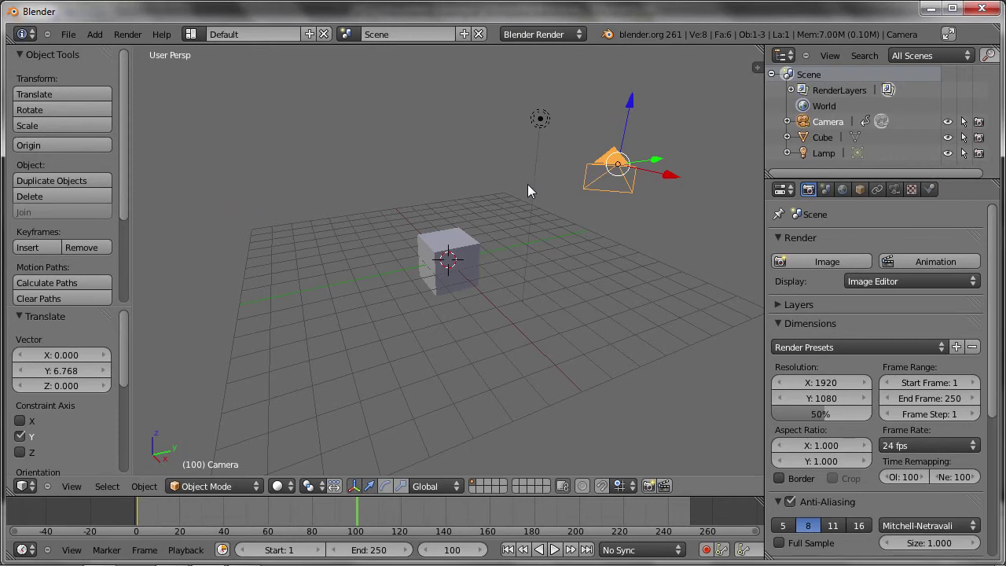
key(KP_0)
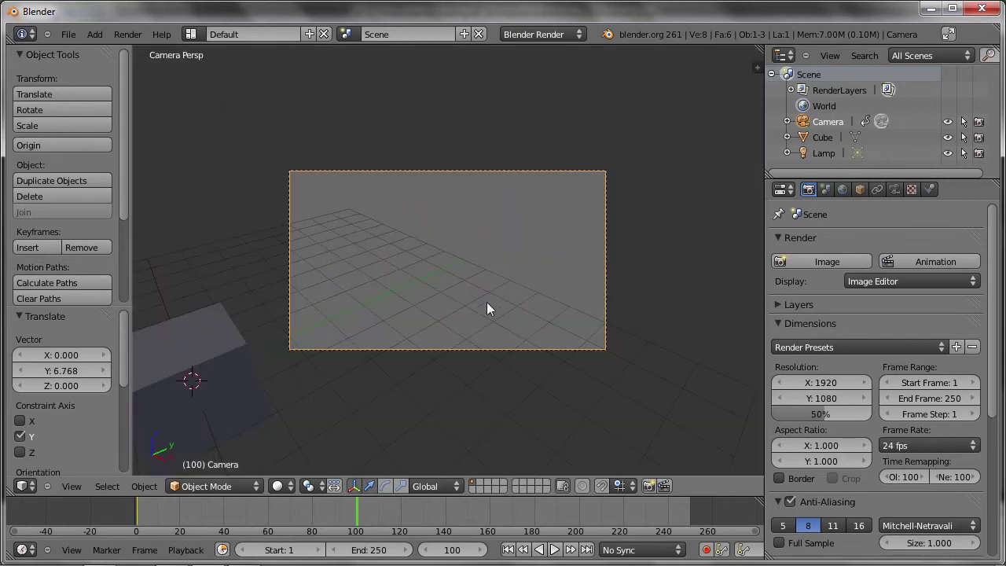
key(r)
key(z)
click(515, 234)
key(g)
click(692, 387)
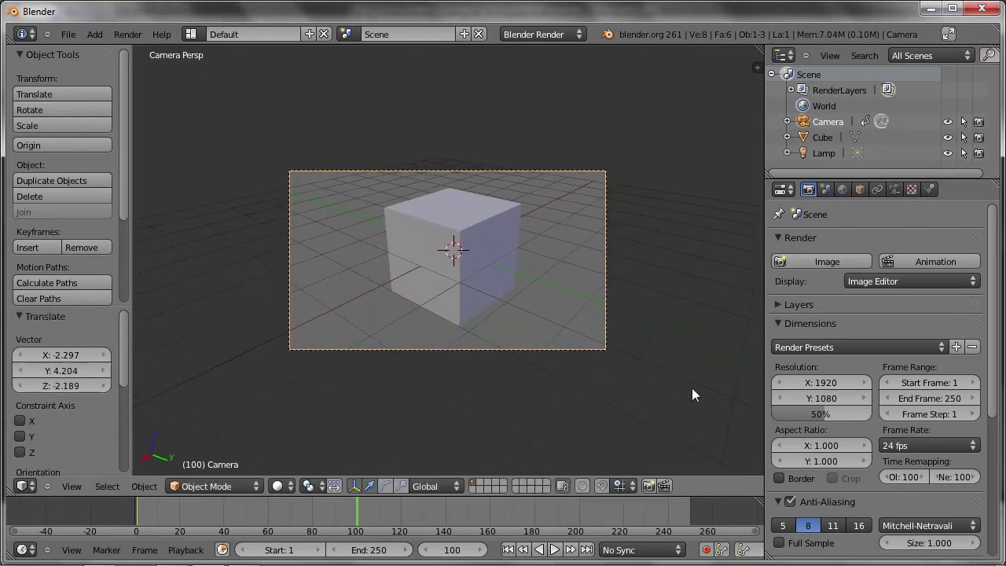
key(g)
click(513, 332)
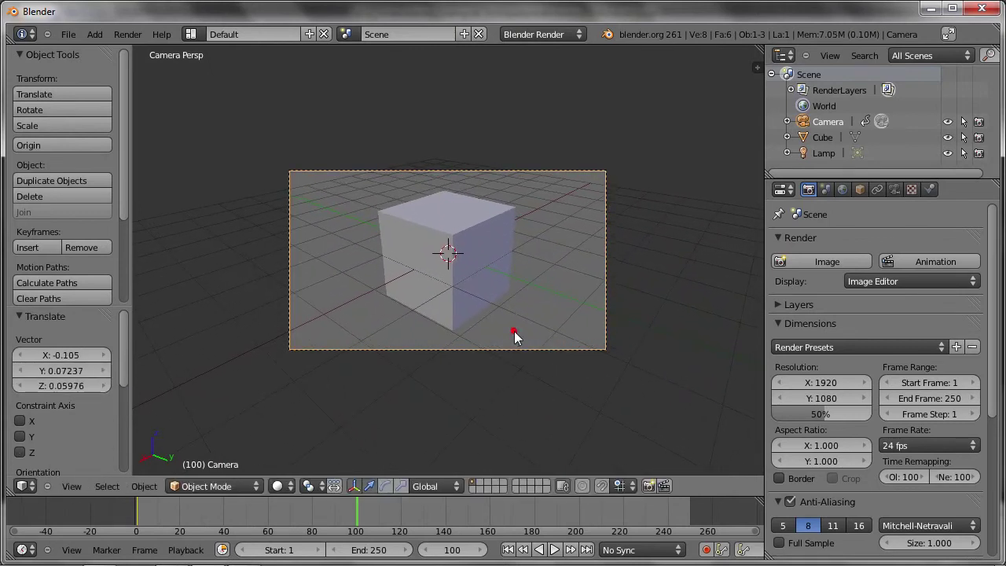
key(i)
click(456, 243)
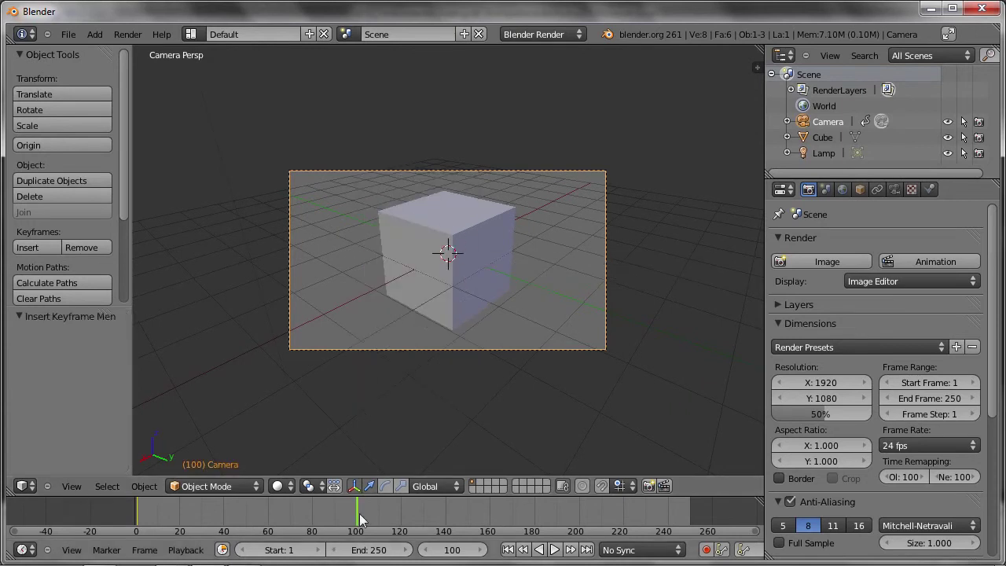
- Go to frame 50 and open the Insert Keyframe menu, then dismiss it without keying
mouse_move(358, 515)
mouse_down()
mouse_move(211, 538)
mouse_move(240, 544)
mouse_move(226, 532)
mouse_move(246, 531)
mouse_up()
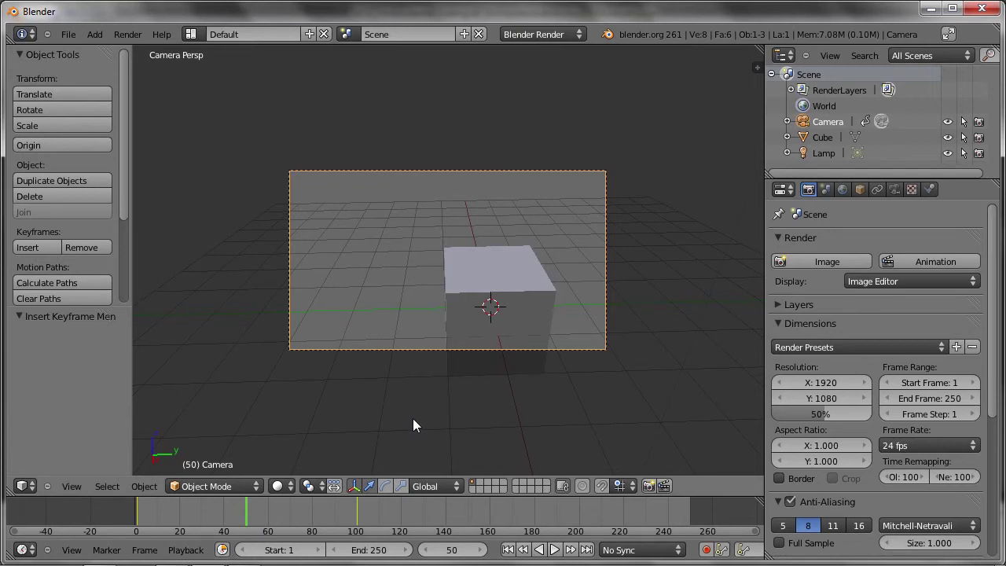
key(i)
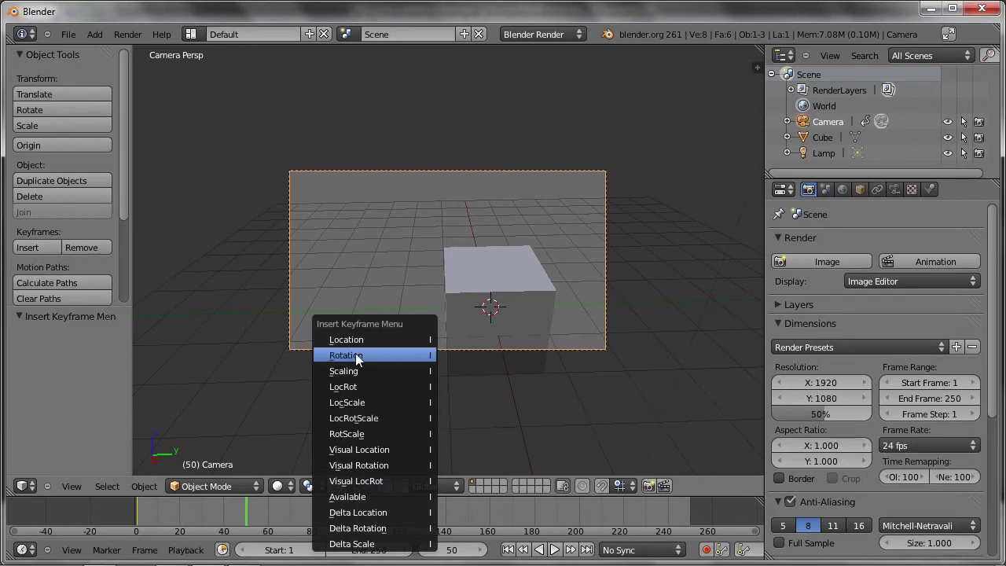
click(343, 387)
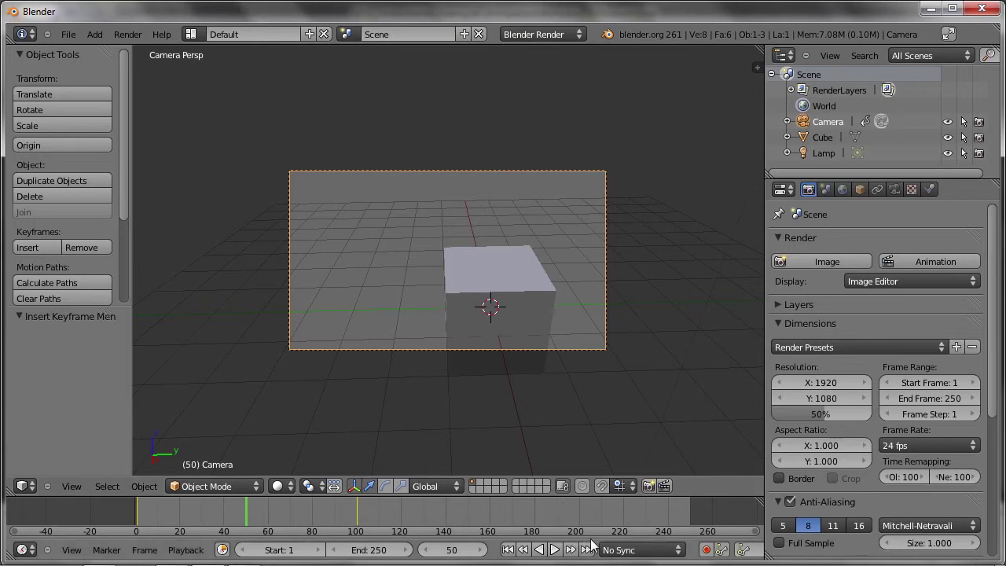
scroll(456, 549, down, 5)
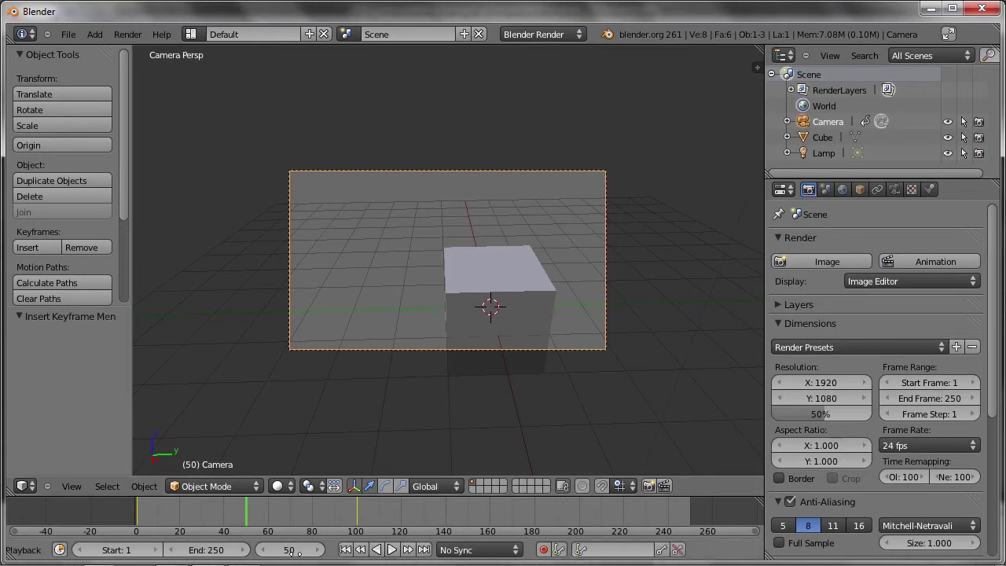
- Make LocRot the active keying set and key the camera with it
click(602, 551)
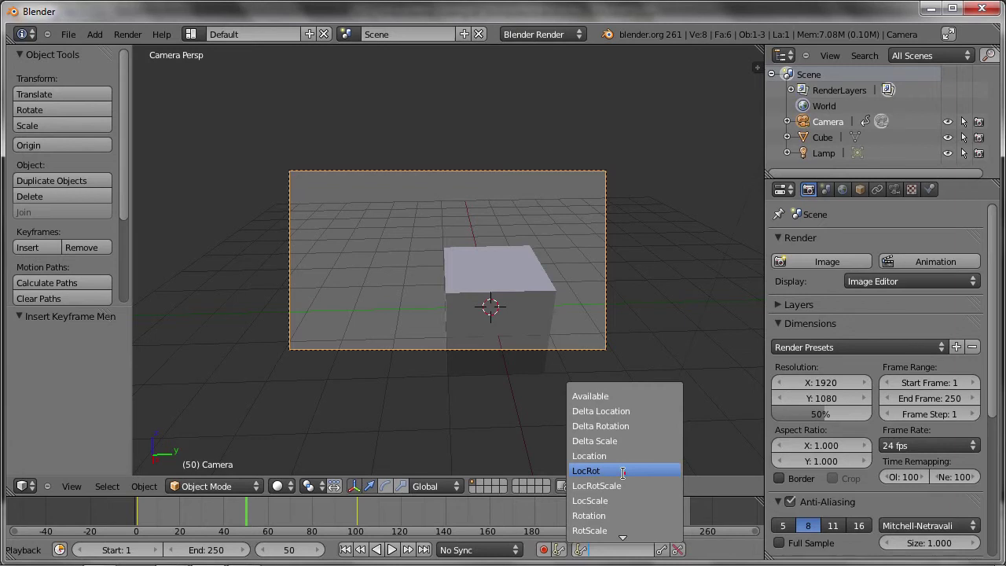
click(622, 471)
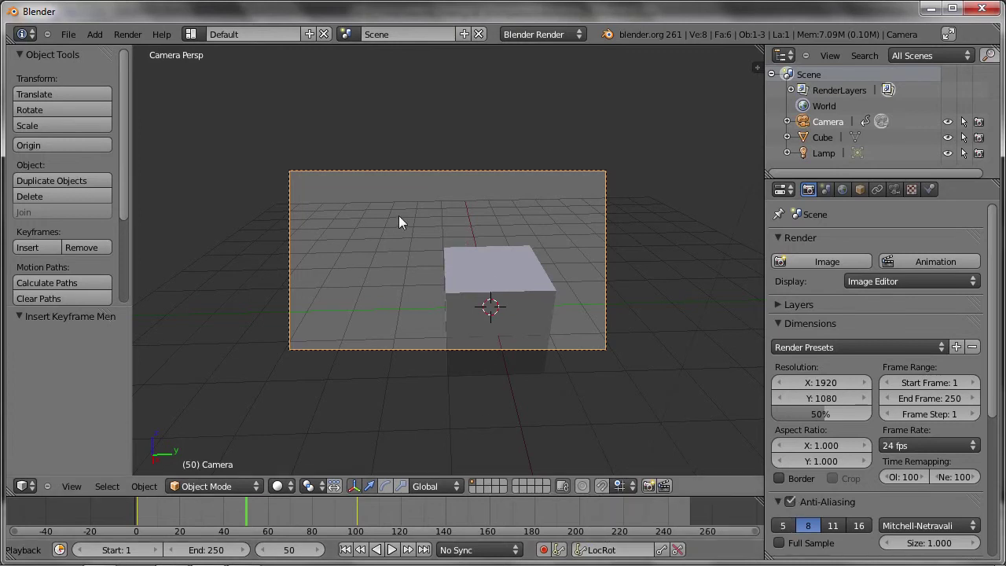
key(i)
- Move and turn the camera toward the cube, re-key it at frame 50, and preview frame 42
key(g)
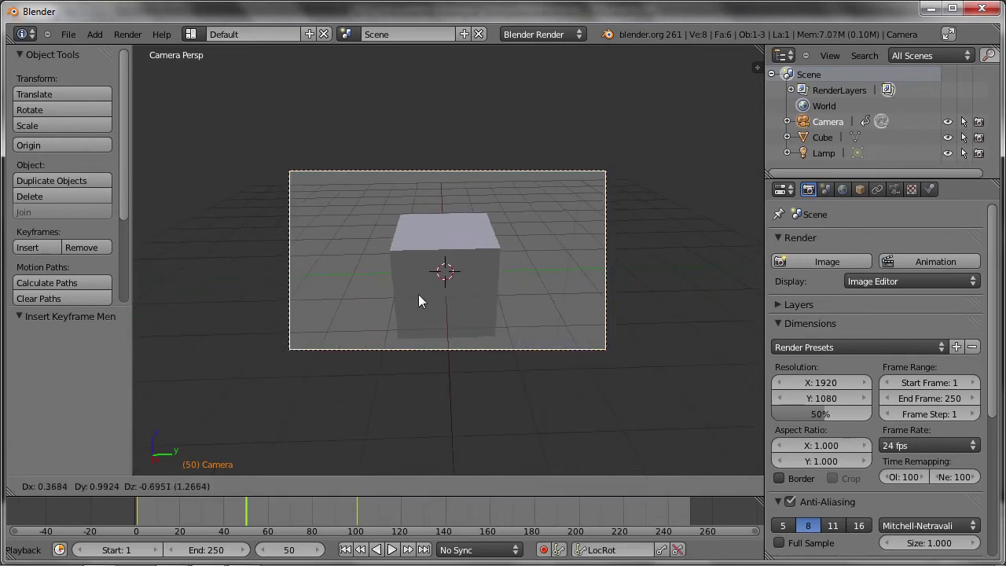
click(437, 309)
key(r)
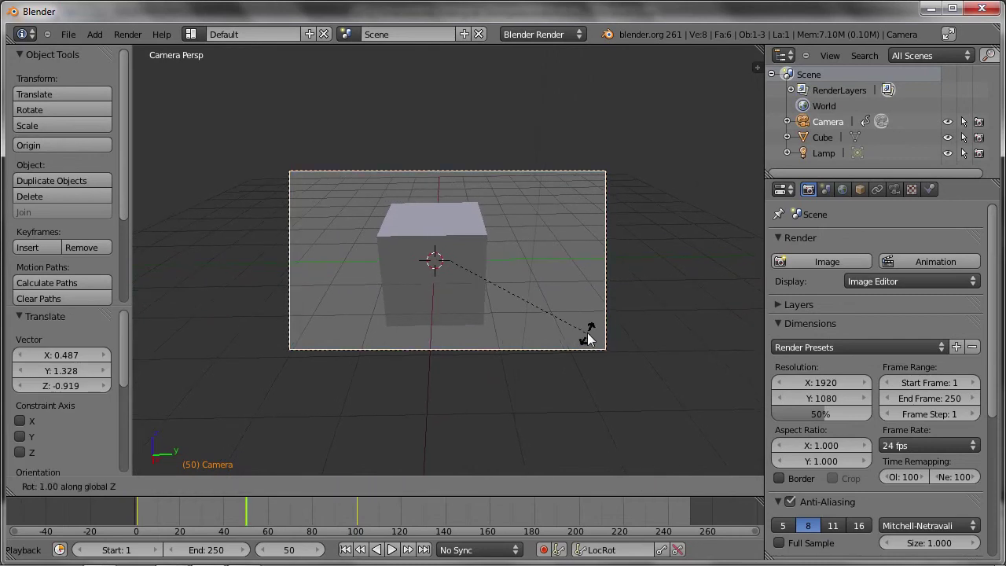
click(586, 327)
key(g)
click(580, 326)
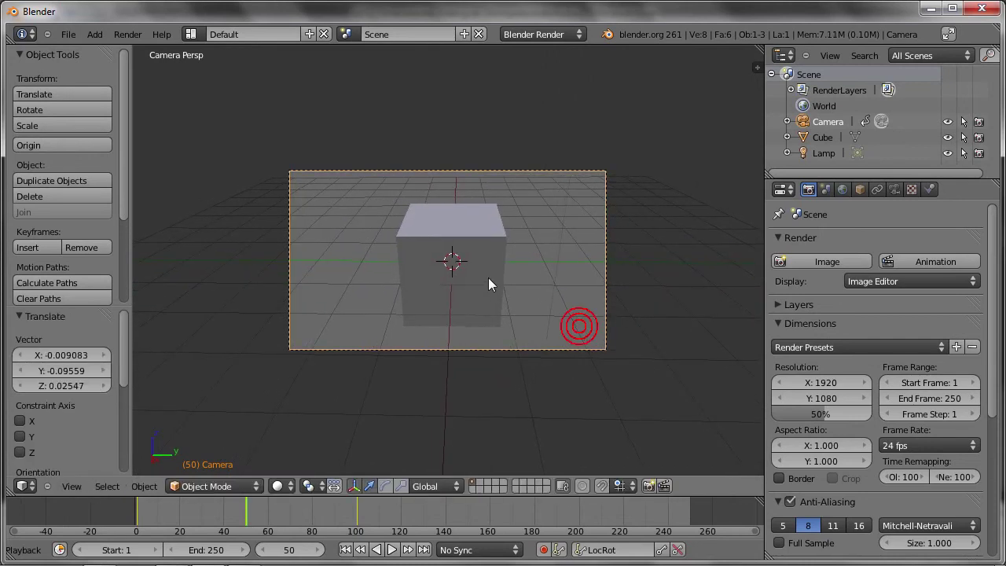
key(i)
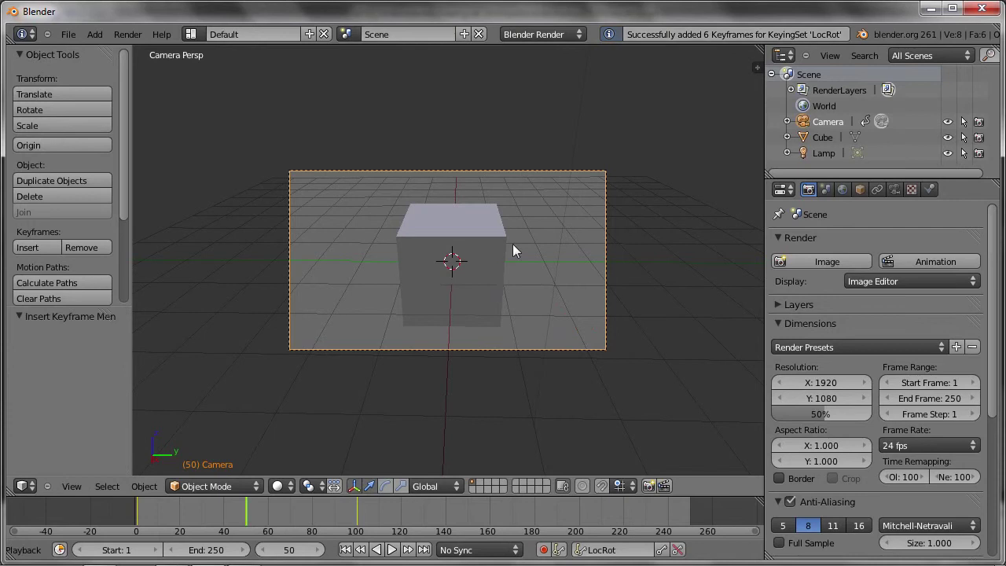
mouse_move(275, 518)
mouse_down()
mouse_move(166, 514)
mouse_move(233, 532)
mouse_move(340, 530)
mouse_move(140, 541)
mouse_move(180, 533)
mouse_up()
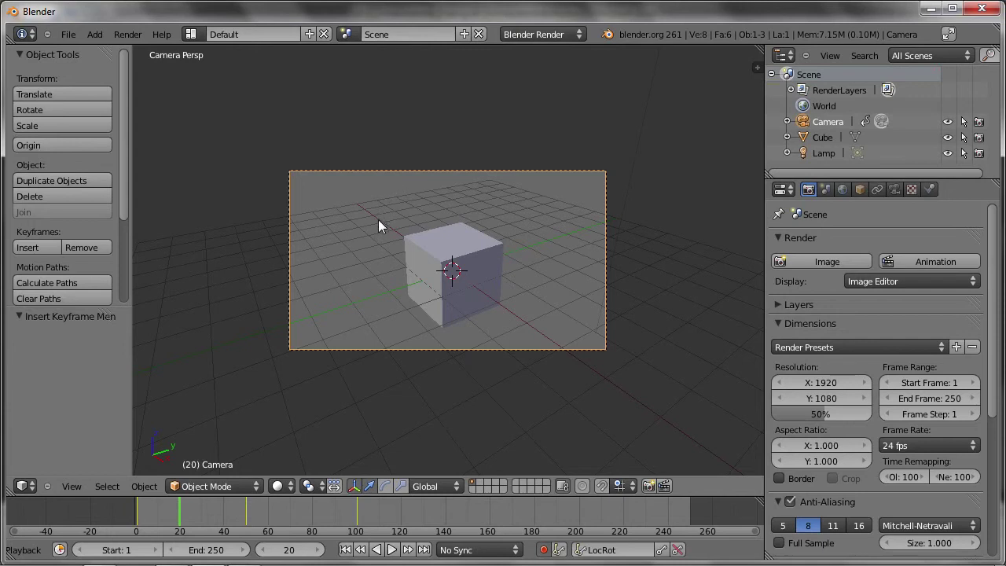
- Nudge the camera slightly and turn it 3° around Z toward the cube
key(g)
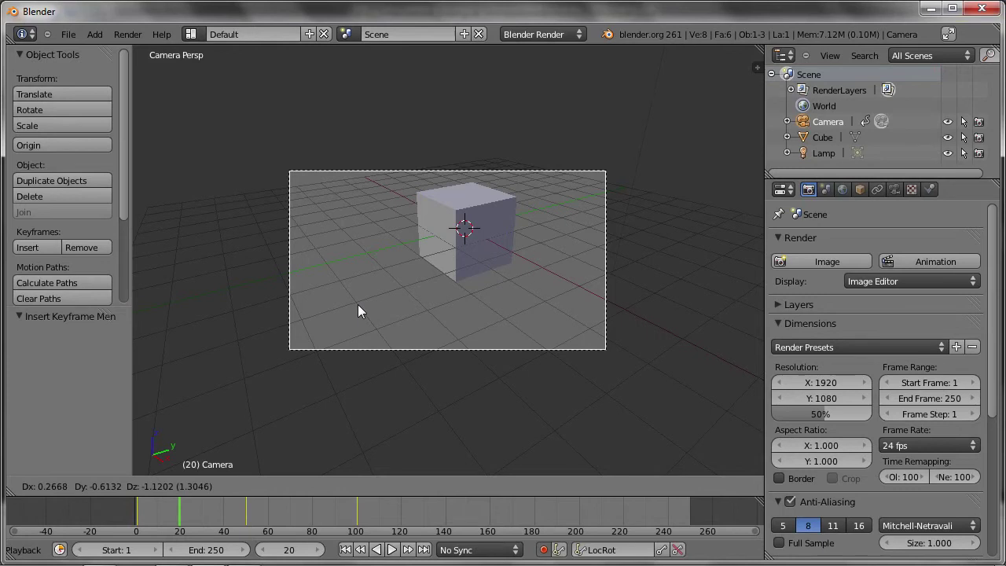
key(Escape)
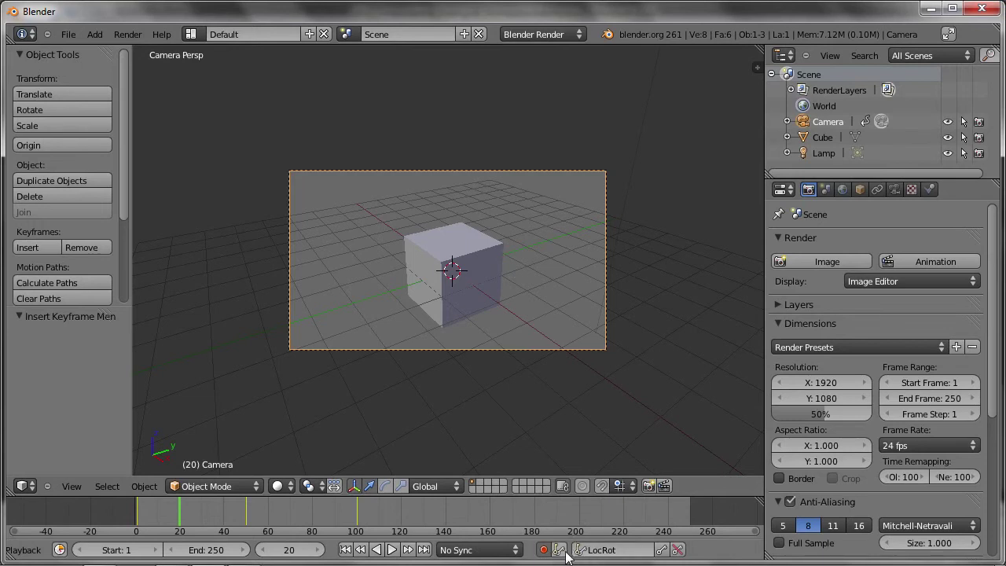
key(g)
click(418, 295)
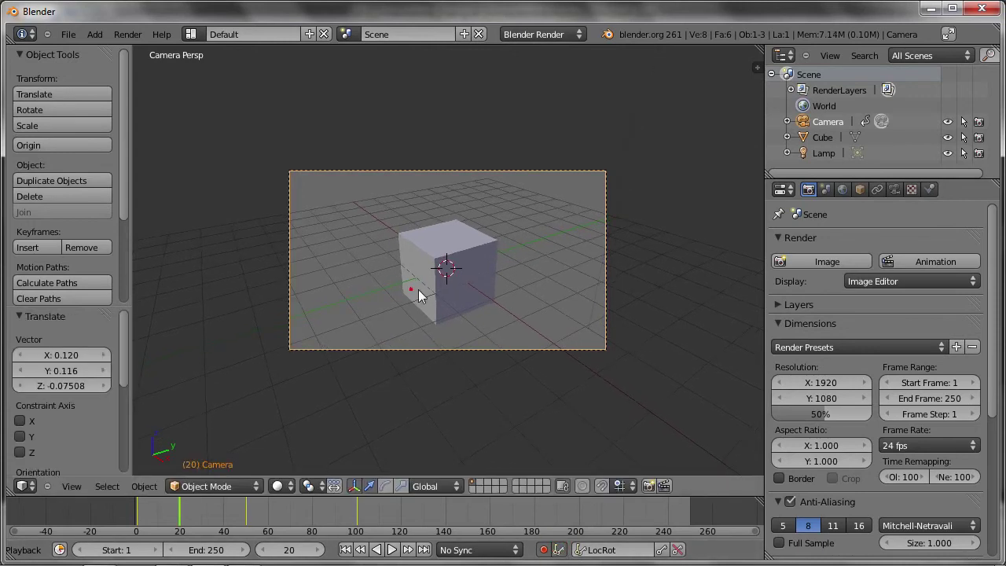
key(r)
key(z)
click(565, 317)
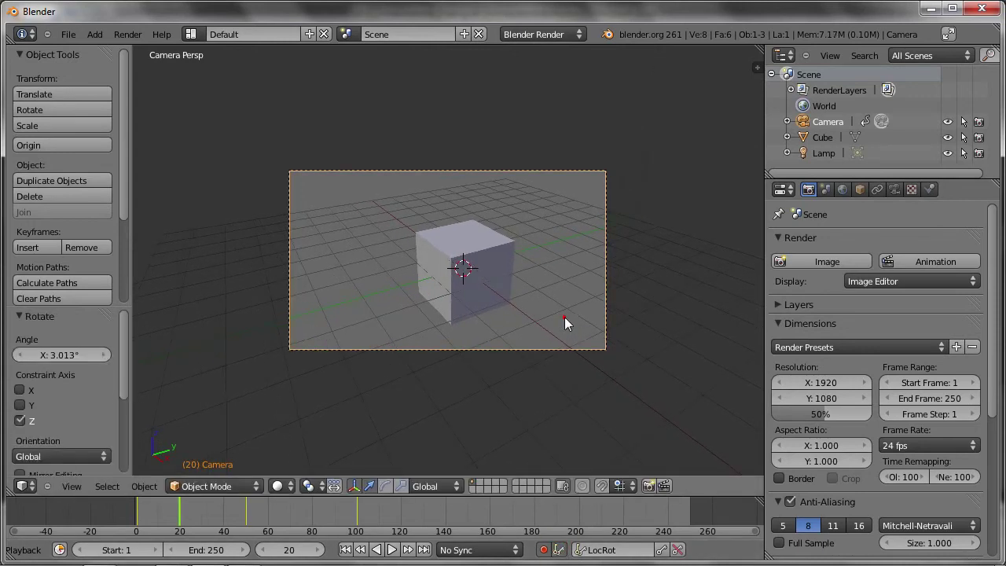
key(g)
click(468, 305)
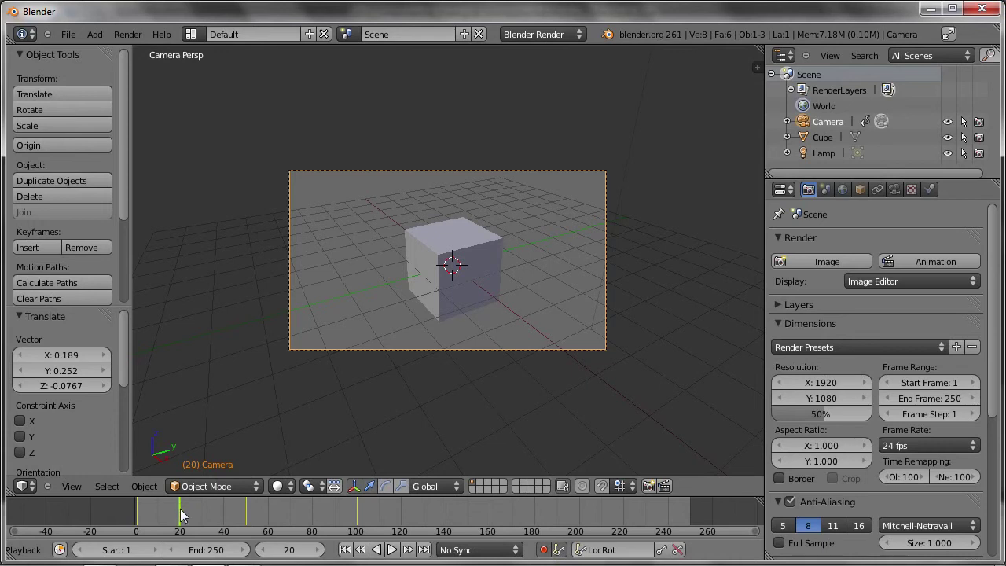
- At frame 80, shift the camera along X and tilt it, then enable auto-keyframing and leave camera view
drag(176, 511, 312, 529)
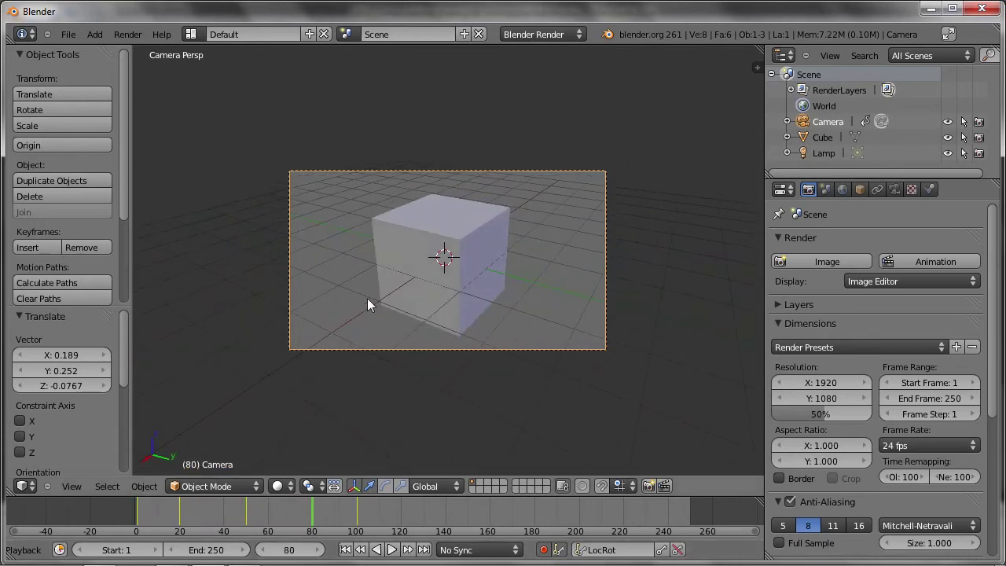
key(g)
key(x)
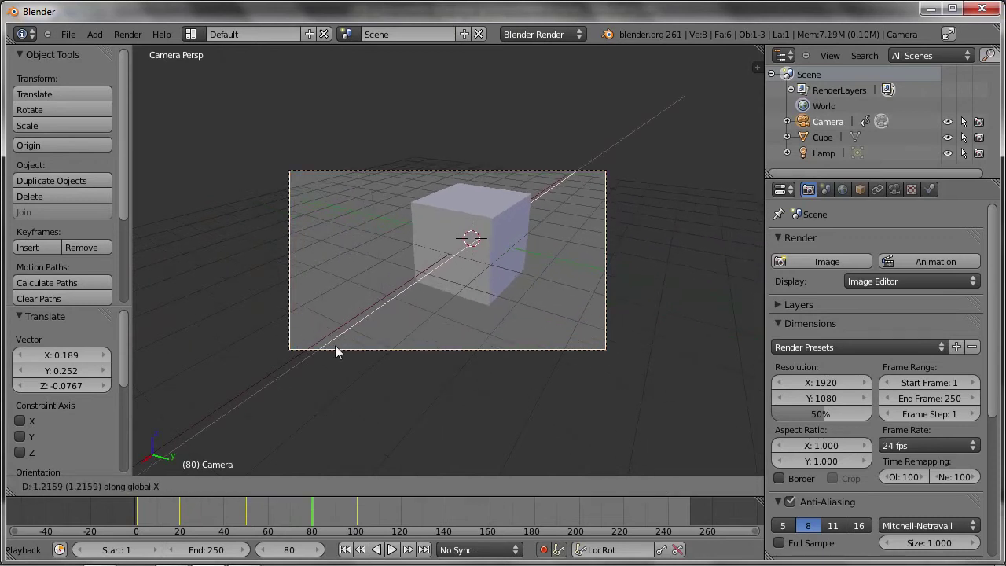
click(278, 397)
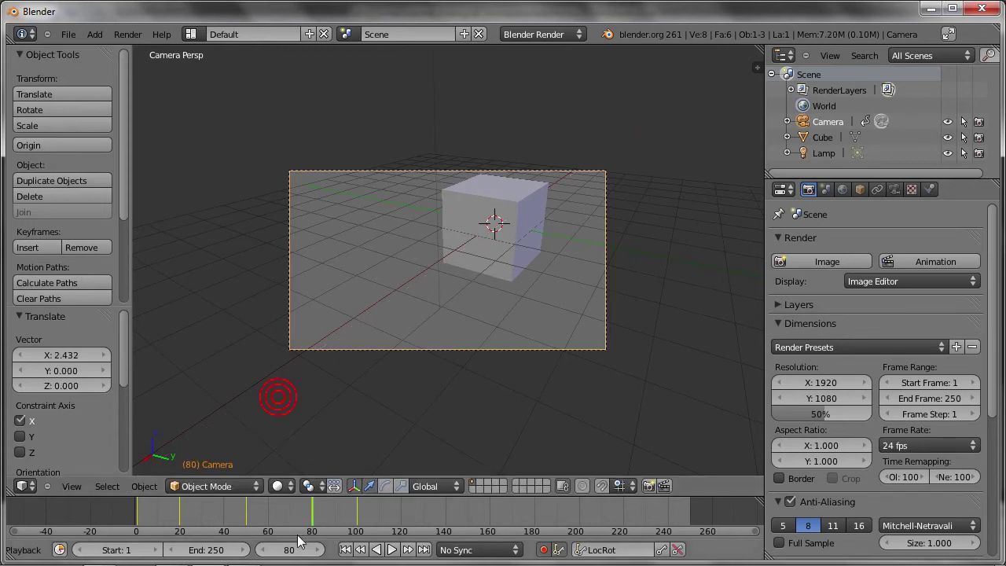
key(r)
key(x)
key(x)
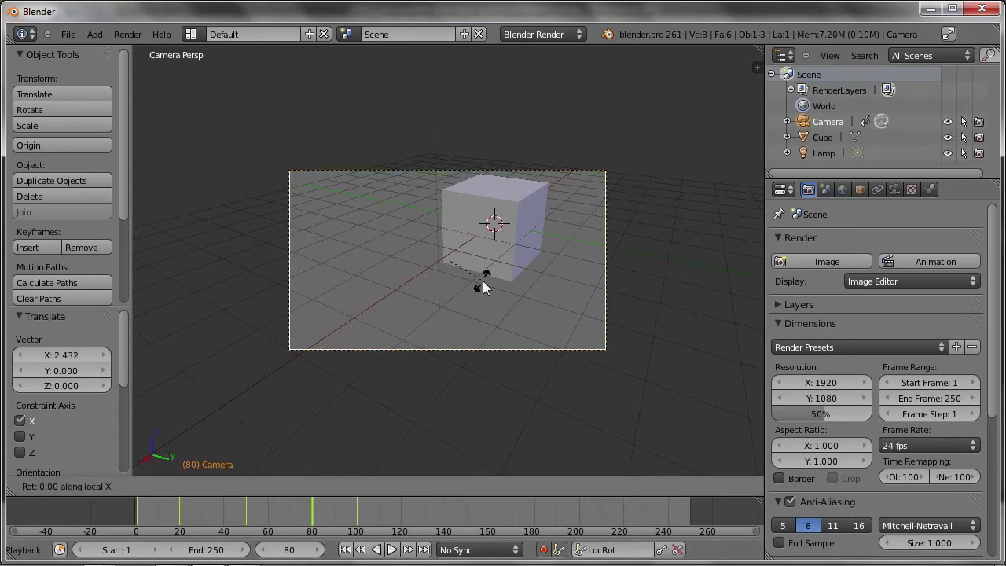
click(485, 273)
key(g)
click(467, 279)
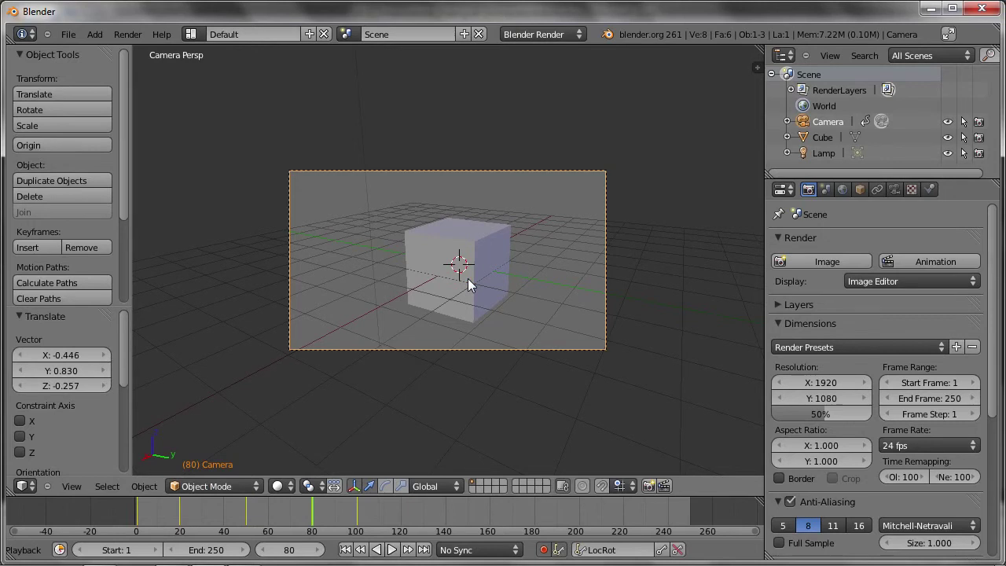
mouse_move(365, 510)
mouse_down()
mouse_move(152, 530)
mouse_move(312, 522)
mouse_up()
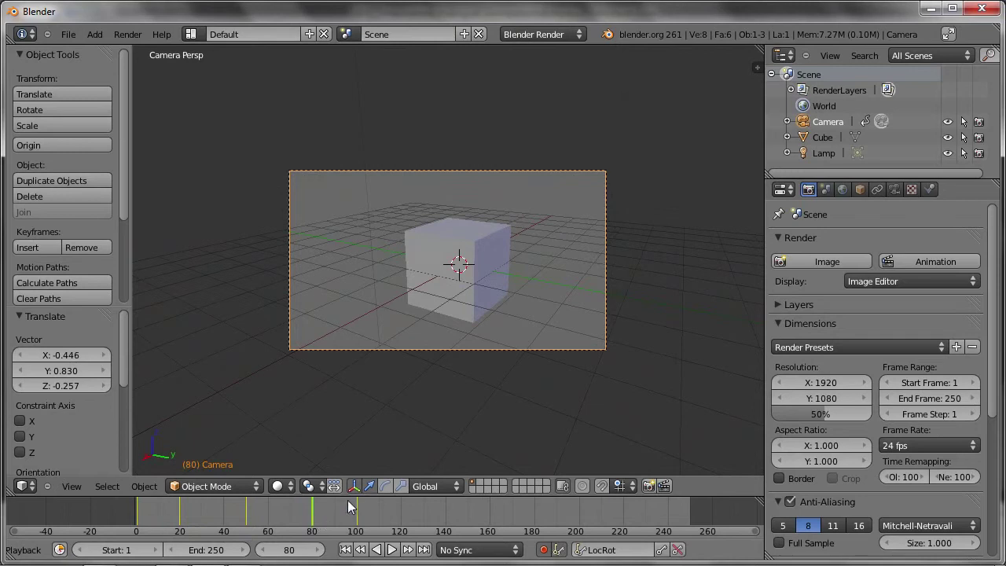
click(543, 550)
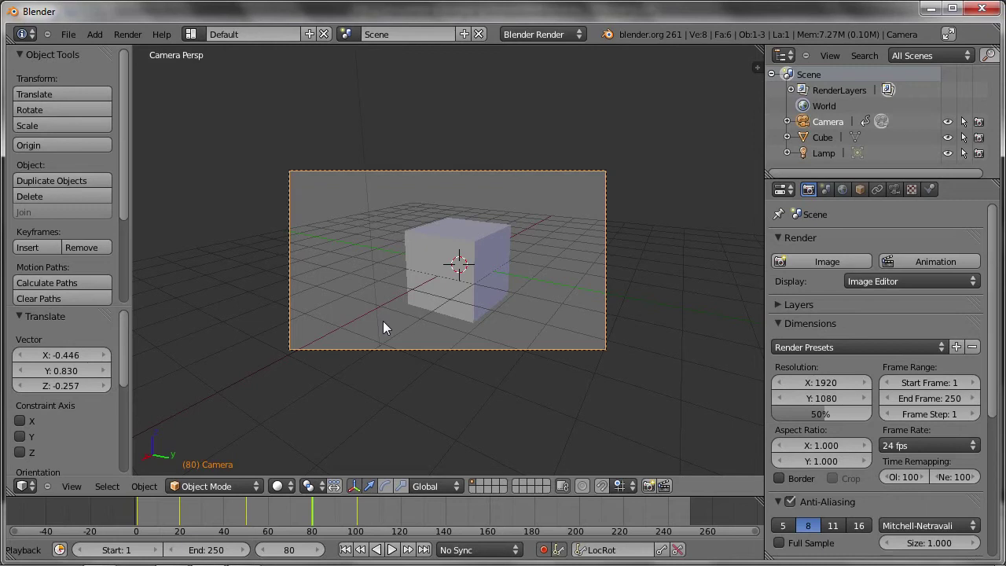
key(KP_0)
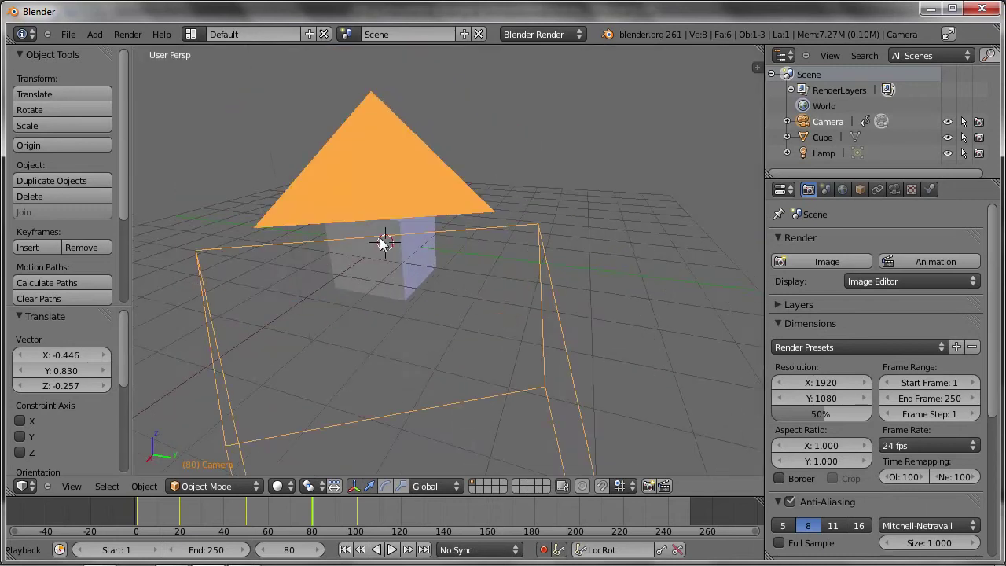
- Select the lamp, move it to a new keyed position at frame 80, and preview playback
right_click(353, 132)
mouse_move(374, 150)
middle_down()
mouse_move(313, 151)
mouse_move(378, 169)
mouse_move(387, 153)
middle_up()
key(g)
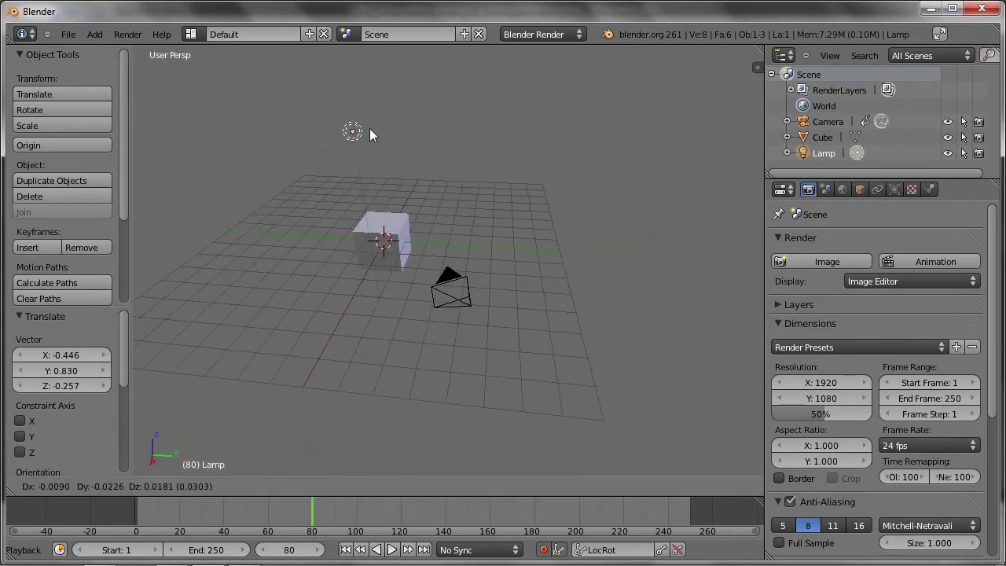
click(283, 231)
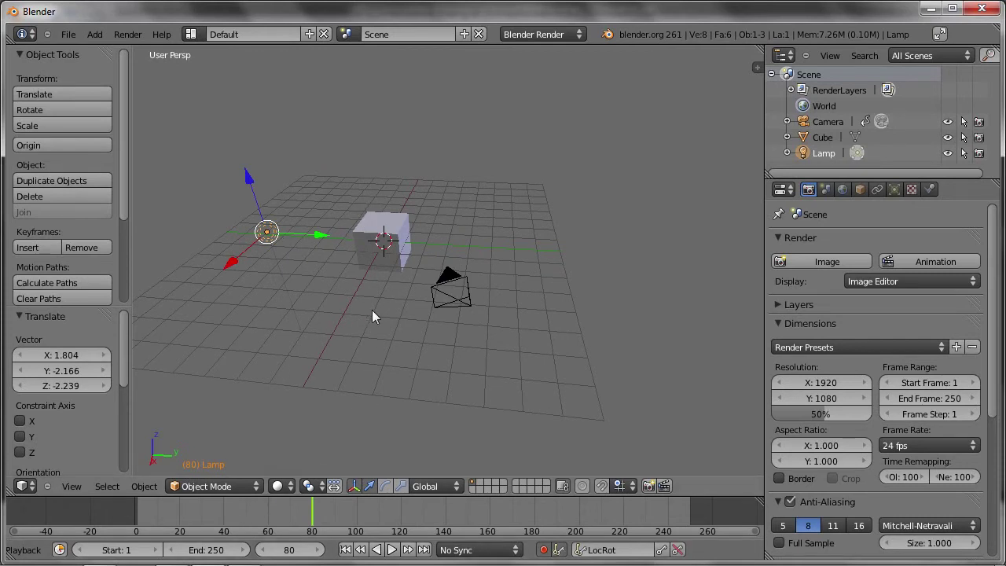
key(alt+a)
key(Escape)
- At frame 130, move the lamp to a second position, then check its motion at frame 93
ctrl+scroll(374, 530, right, 1)
drag(365, 515, 393, 513)
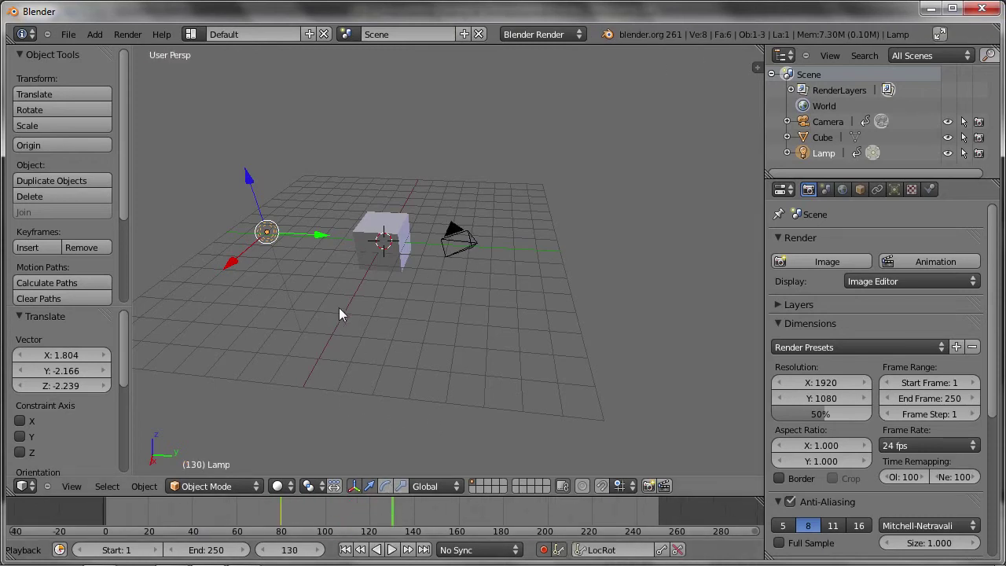
middle_drag(339, 307, 281, 320)
key(g)
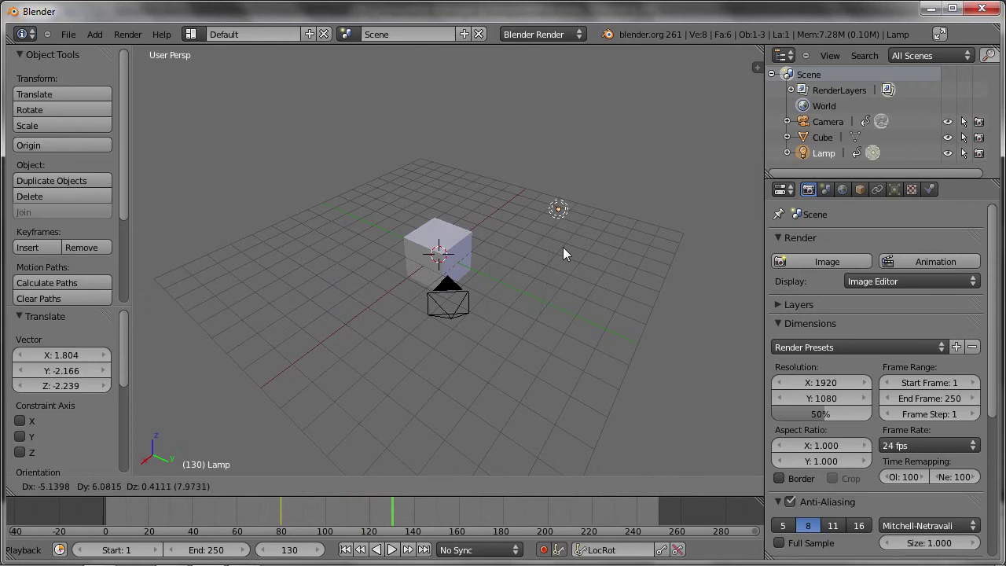
click(573, 235)
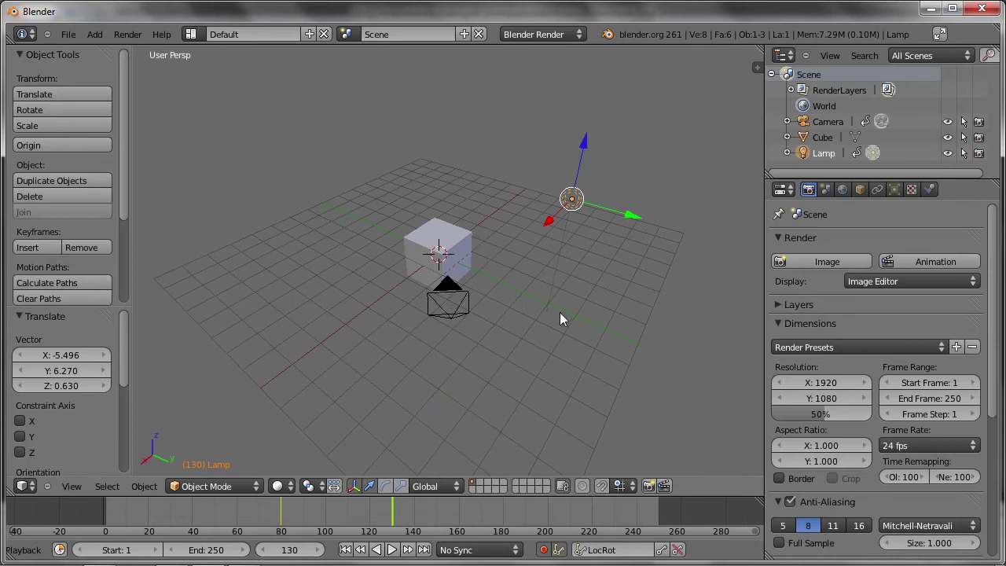
drag(396, 517, 296, 523)
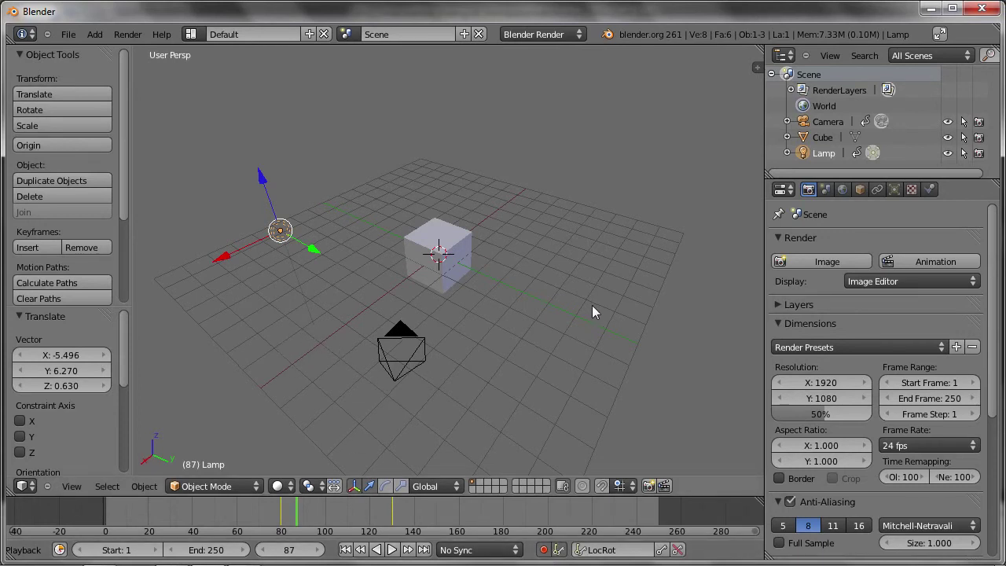
- Show the lamp's Object properties at frame 80, inspect its location keyframe options, and split the 3D view
click(859, 189)
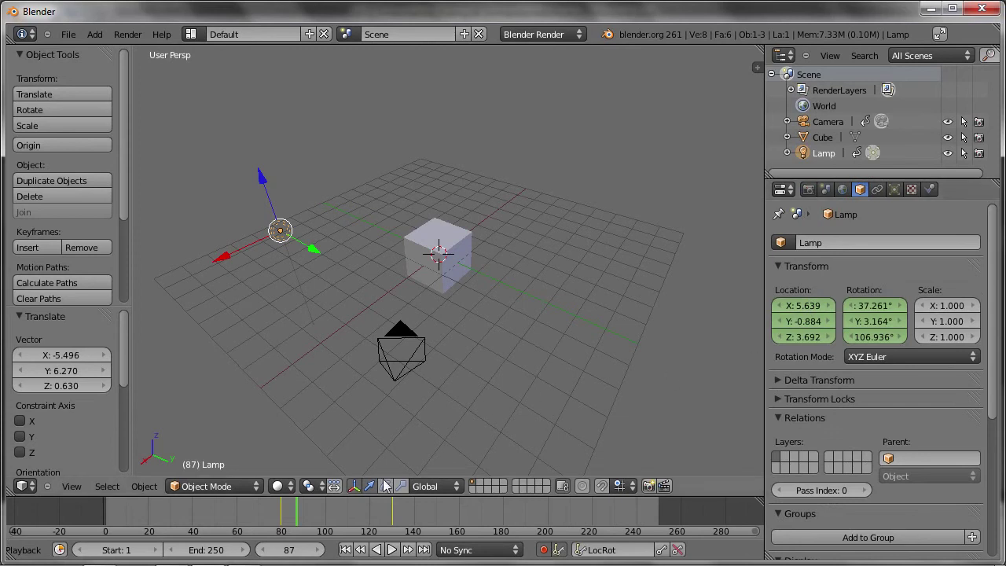
drag(297, 513, 280, 512)
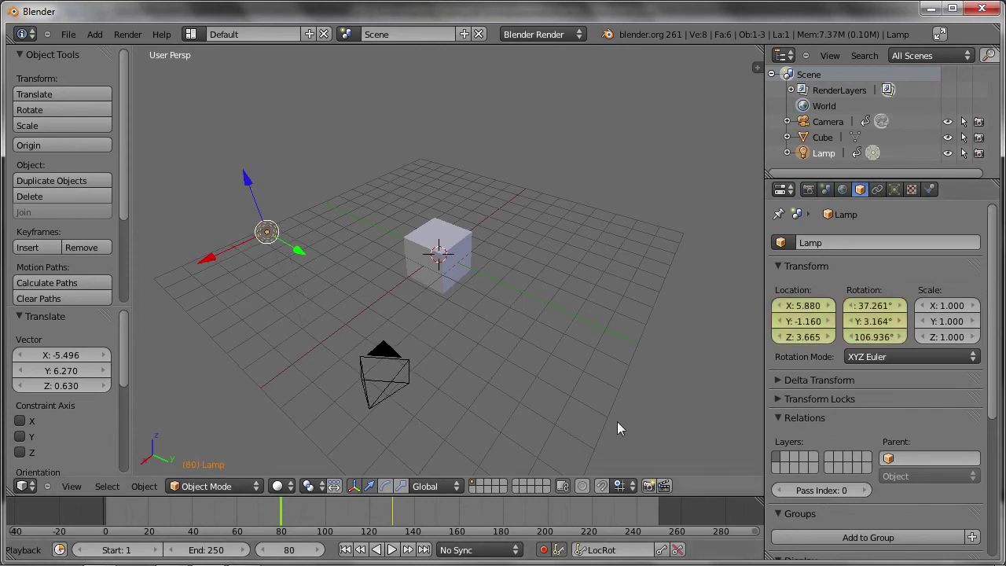
right_click(813, 315)
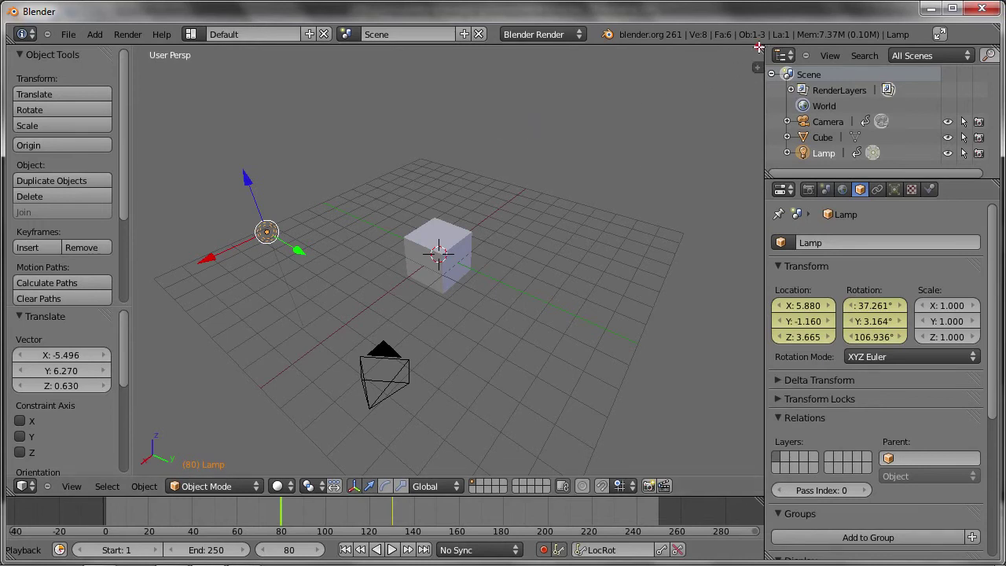
drag(759, 47, 739, 161)
- Turn the upper area into a Dope Sheet in Action Editor mode and unlink LampAction
click(22, 165)
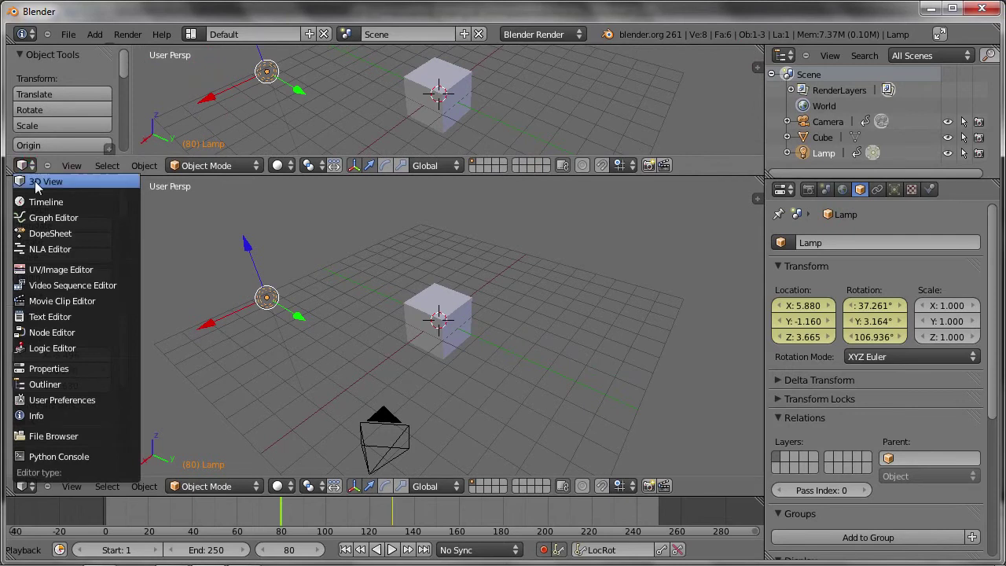
click(41, 234)
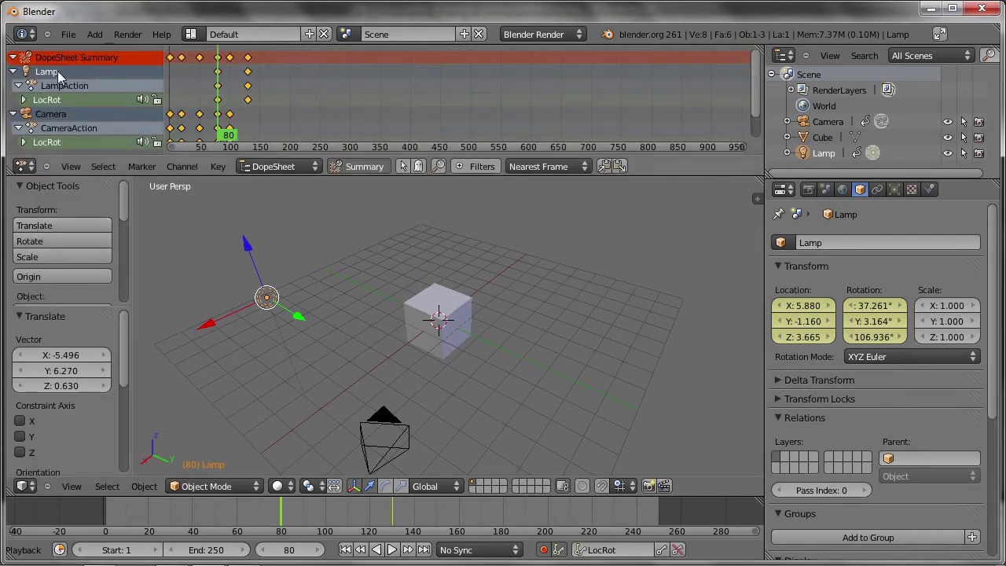
click(218, 72)
click(249, 72)
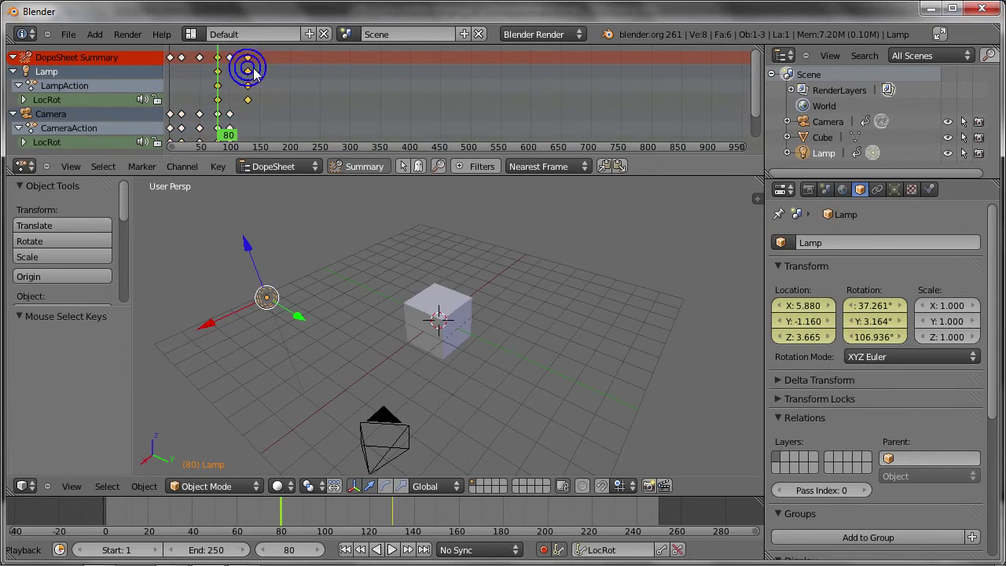
click(268, 167)
click(268, 132)
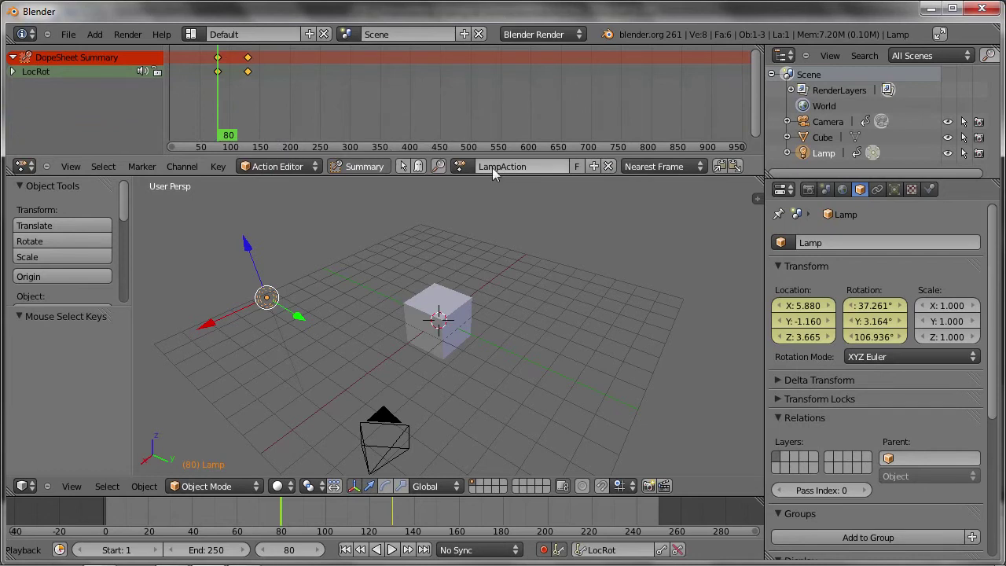
click(608, 165)
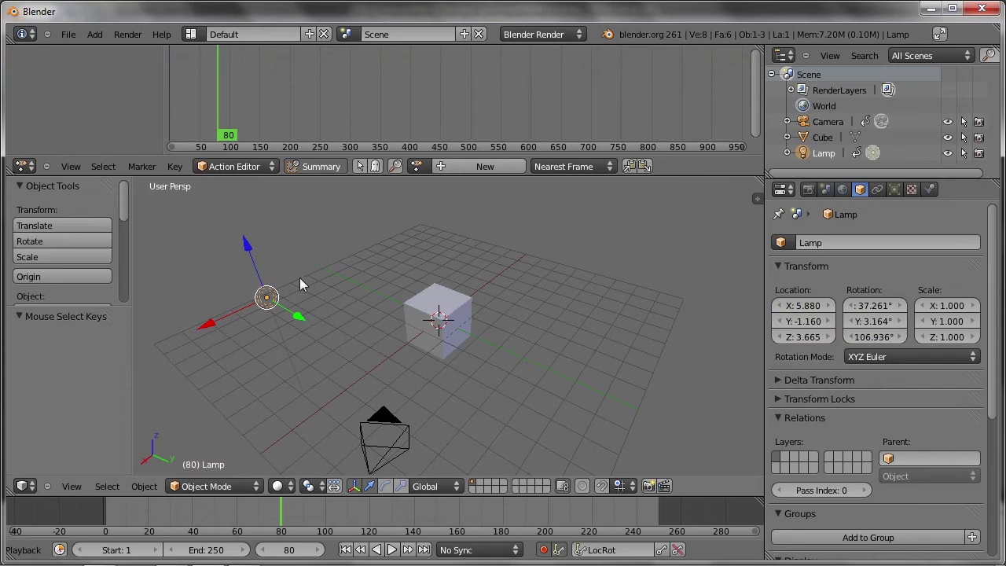
- Play the animation to check it, then toggle automatic keyframing
key(alt+a)
key(Escape)
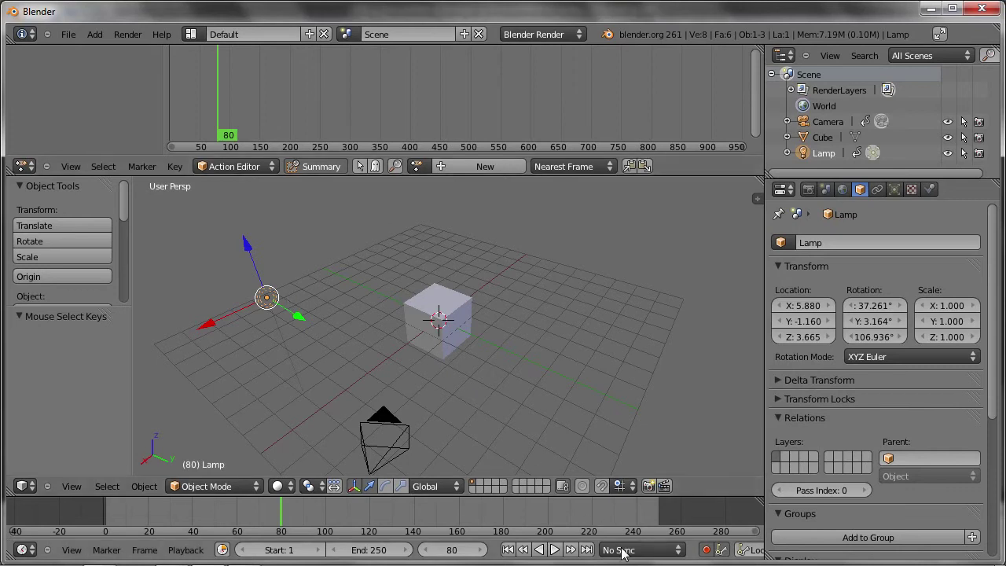
scroll(560, 551, down, 3)
scroll(559, 550, down, 2)
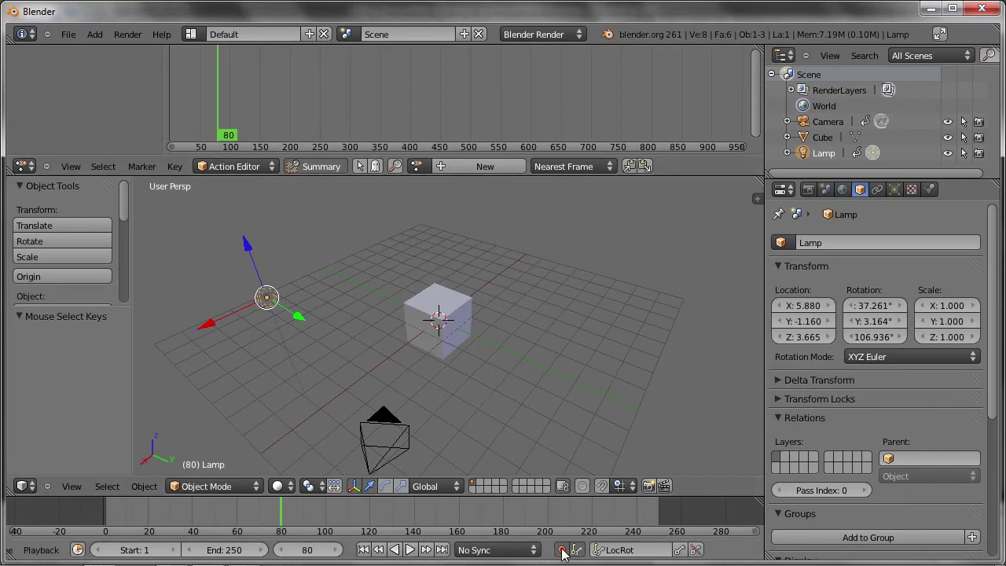
click(562, 550)
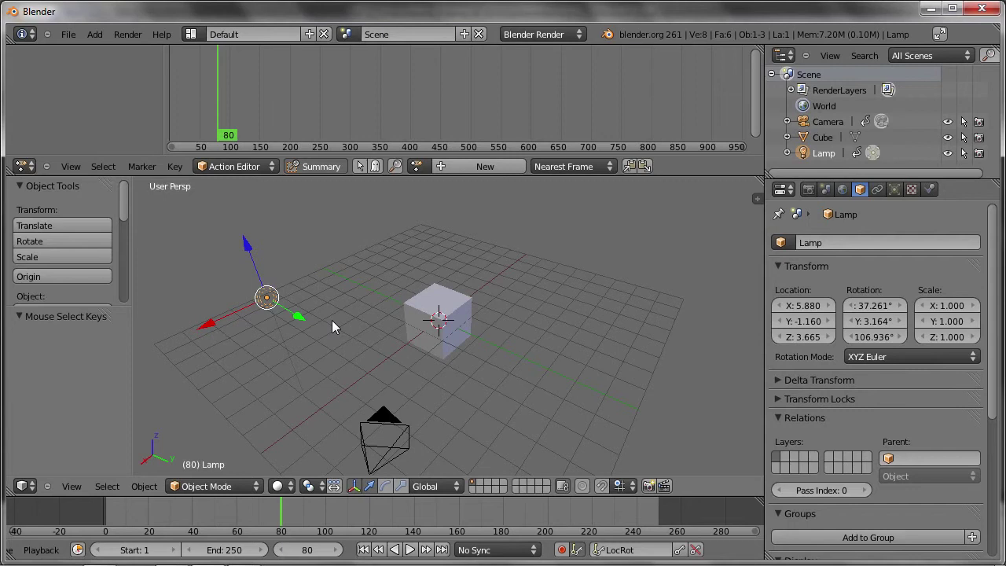
- Select the camera and, in the full Dope Sheet, delete its keyframes at frames 20 and 50
right_click(374, 415)
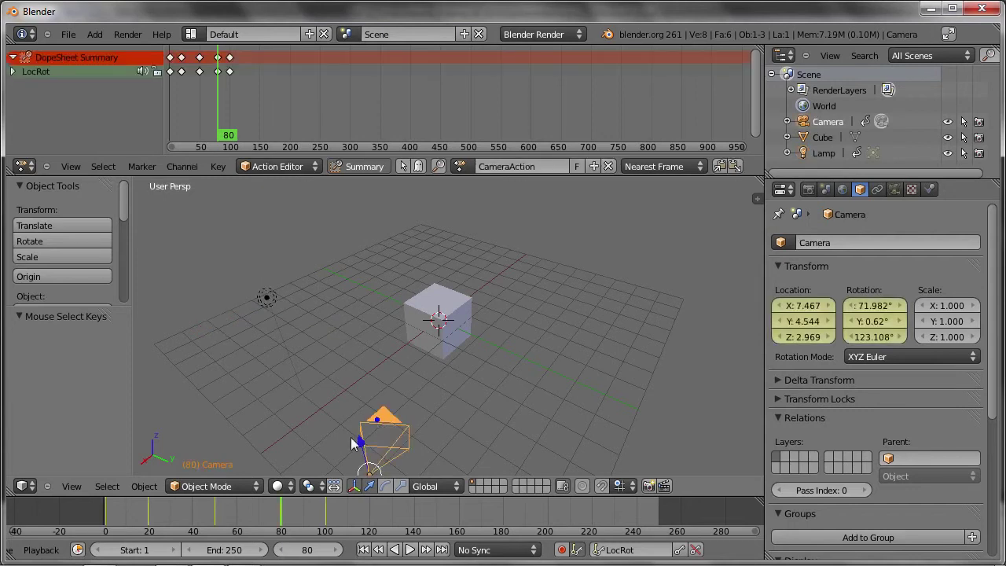
mouse_move(105, 514)
mouse_down()
mouse_move(300, 533)
mouse_move(250, 512)
mouse_move(150, 525)
mouse_up()
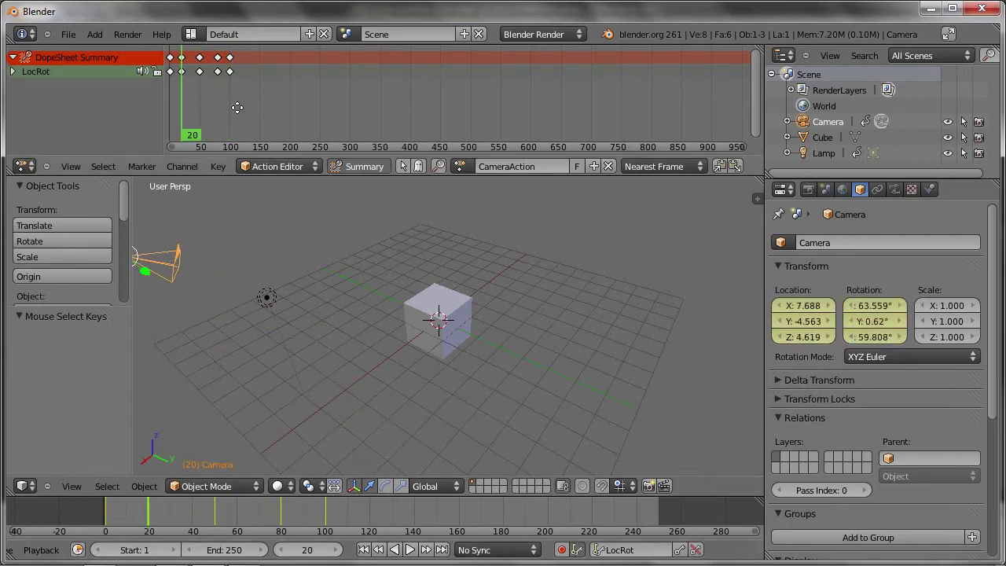
scroll(303, 117, up, 2)
scroll(313, 106, up, 3)
ctrl+scroll(313, 114, up, 2)
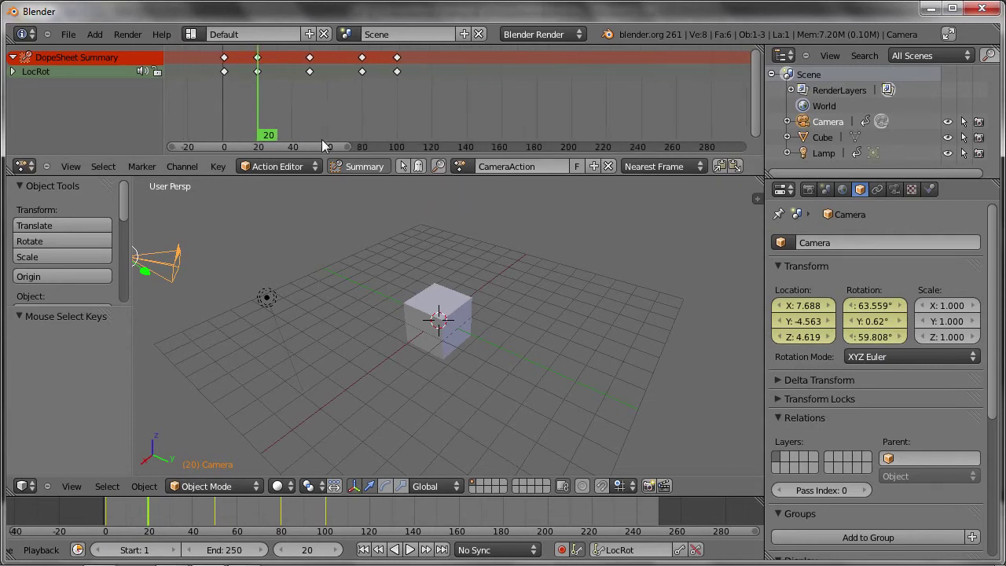
click(277, 166)
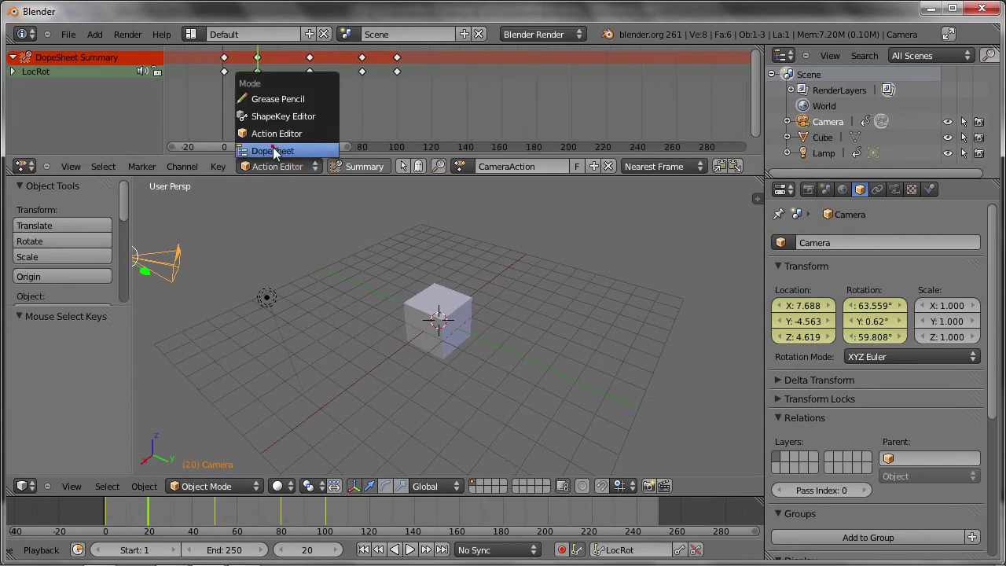
click(273, 151)
right_click(257, 58)
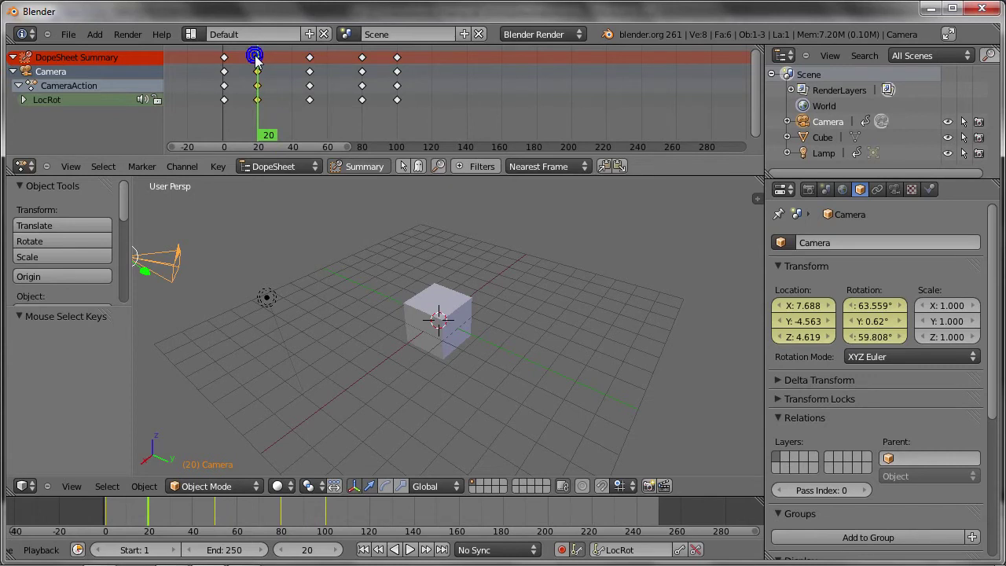
shift+right_click(309, 58)
key(x)
click(362, 62)
- At frame 54, slide the camera along X and key its LocRot there
drag(242, 118, 402, 124)
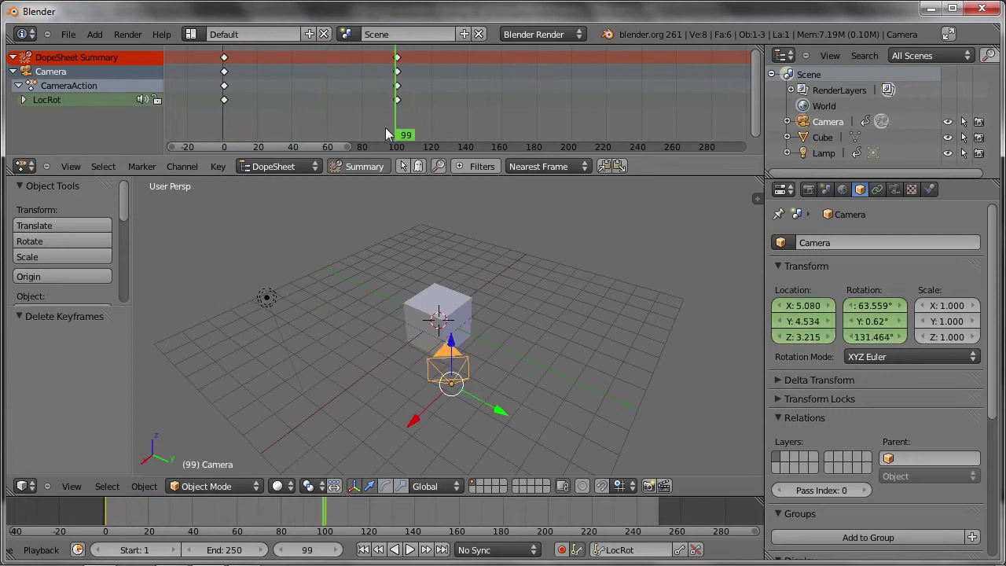
mouse_move(294, 335)
middle_down()
mouse_move(428, 357)
mouse_move(402, 369)
mouse_move(359, 332)
mouse_move(418, 327)
mouse_move(431, 352)
middle_up()
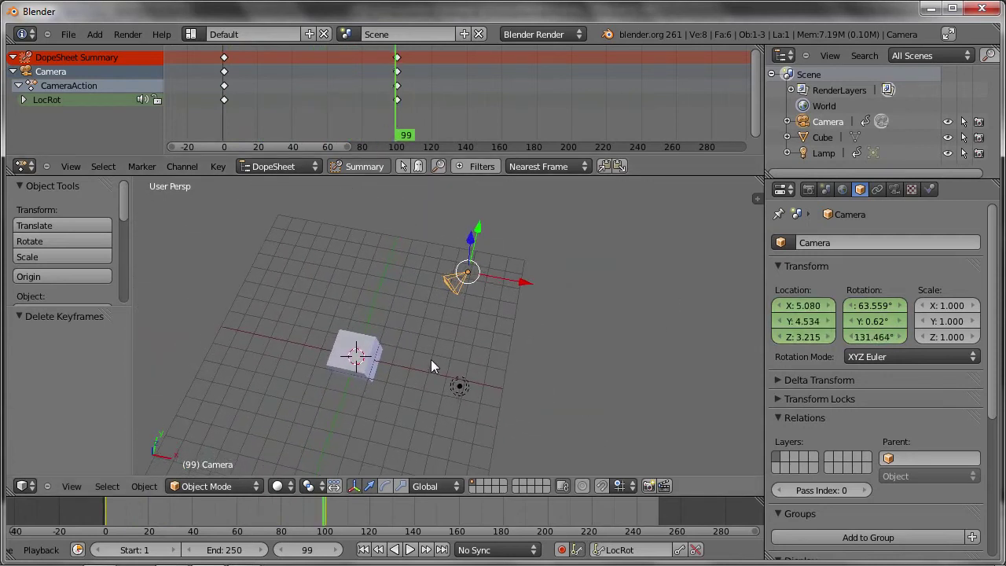
drag(379, 128, 313, 112)
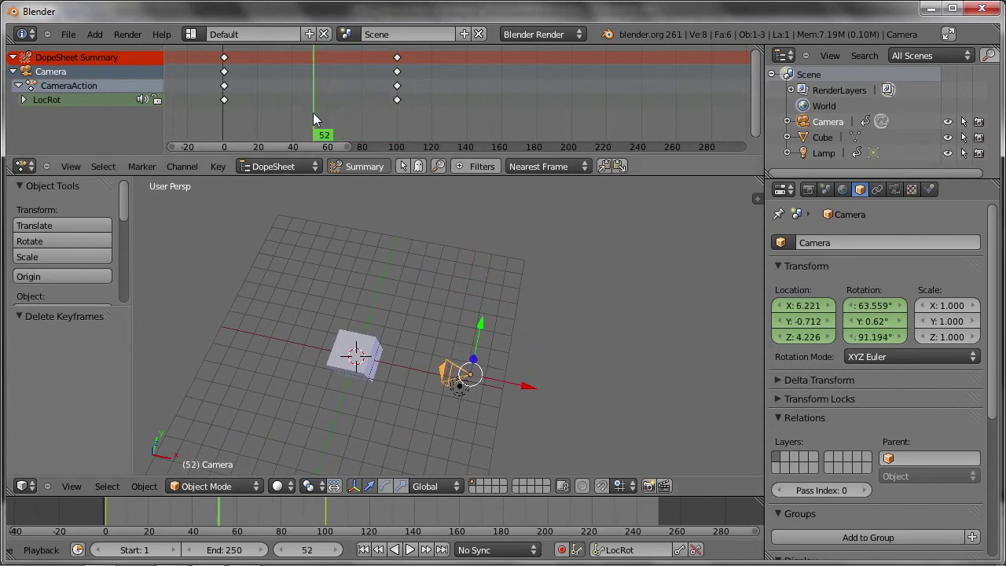
mouse_move(534, 386)
mouse_down()
mouse_move(580, 407)
mouse_move(551, 374)
mouse_up()
key(i)
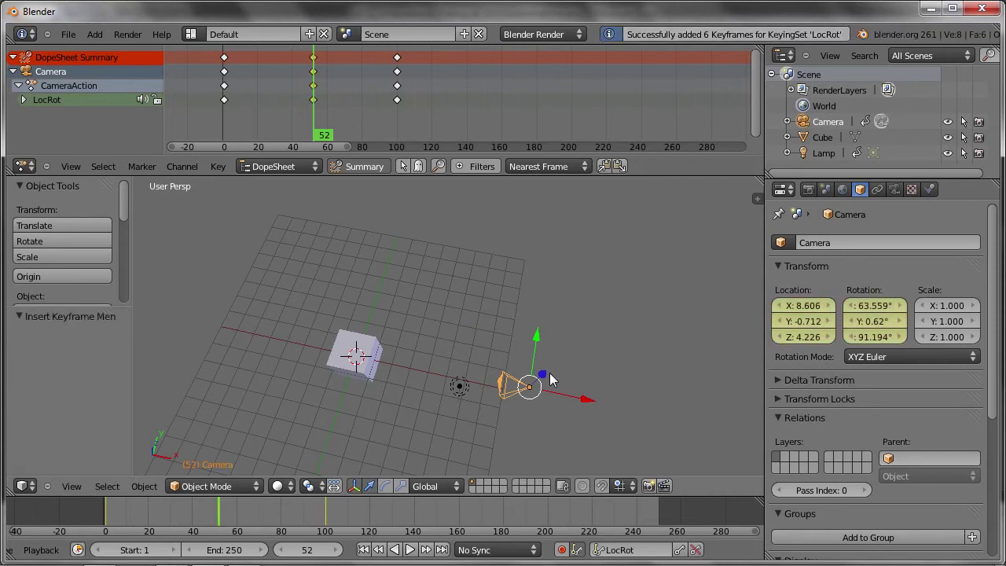
mouse_move(292, 511)
mouse_down()
mouse_move(145, 510)
mouse_move(328, 515)
mouse_move(141, 512)
mouse_up()
- Play the camera move twice through the camera view, then orbit back out to the scene
key(KP_0)
key(alt+a)
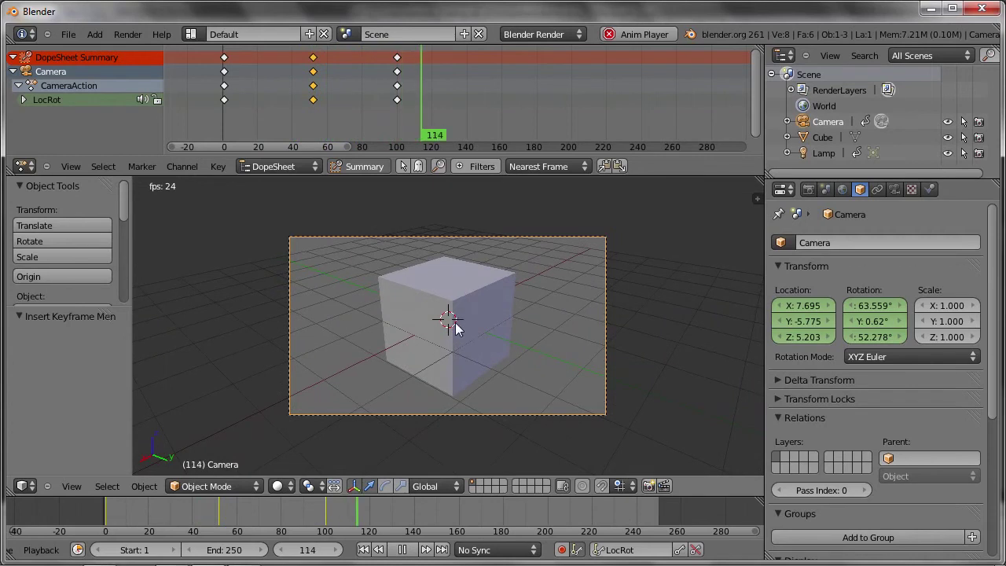
key(Escape)
key(alt+a)
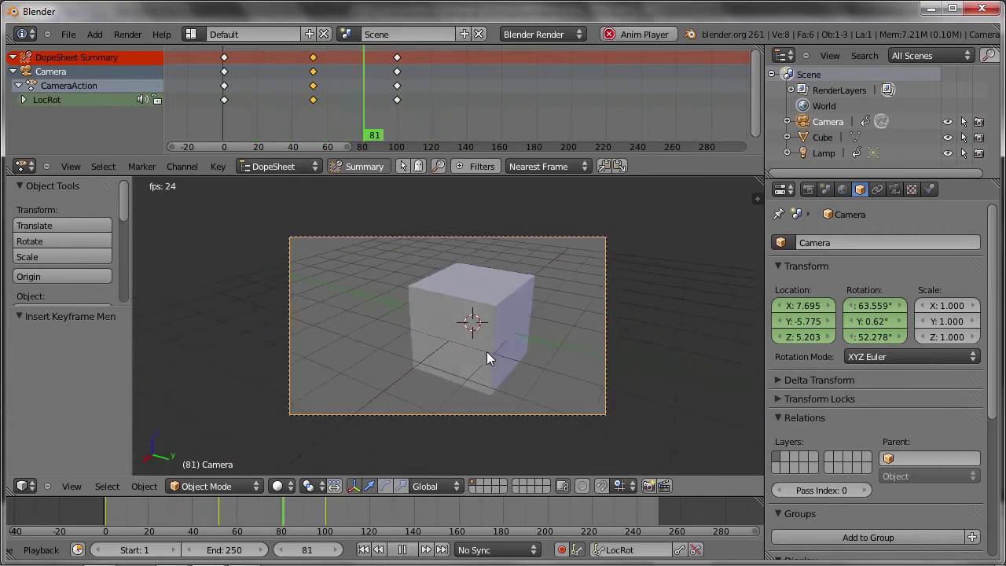
key(Escape)
mouse_move(434, 306)
middle_down()
mouse_move(409, 290)
mouse_move(392, 296)
mouse_move(427, 312)
mouse_move(414, 330)
middle_up()
scroll(393, 280, down, 5)
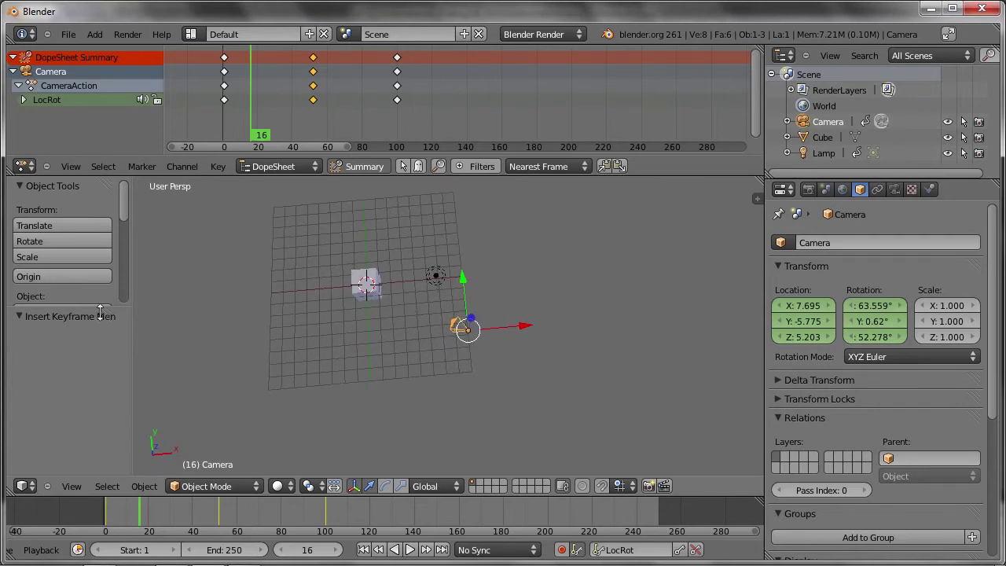
- Calculate the camera's motion path from the Tool Shelf and orbit to view it
drag(94, 308, 98, 409)
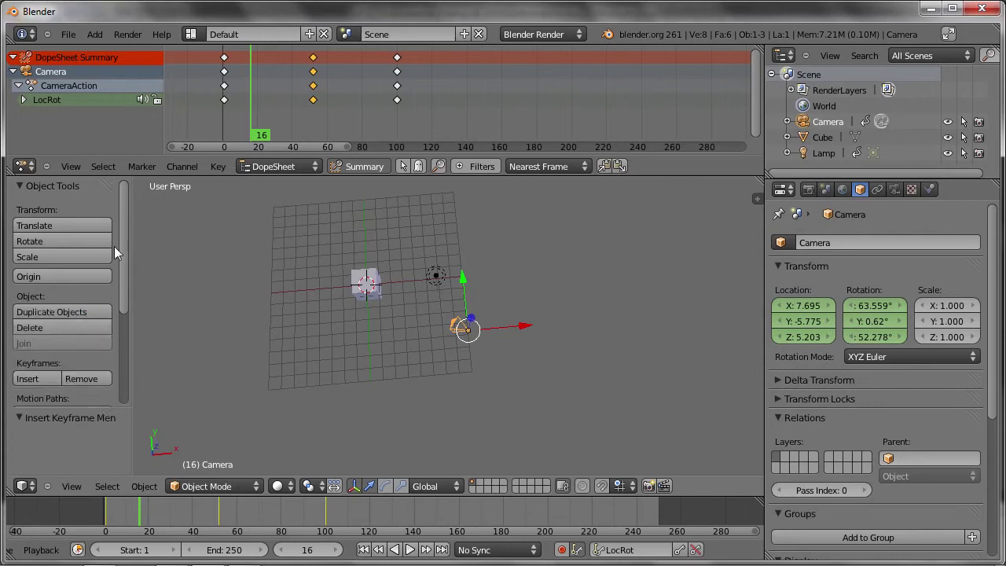
scroll(76, 297, down, 2)
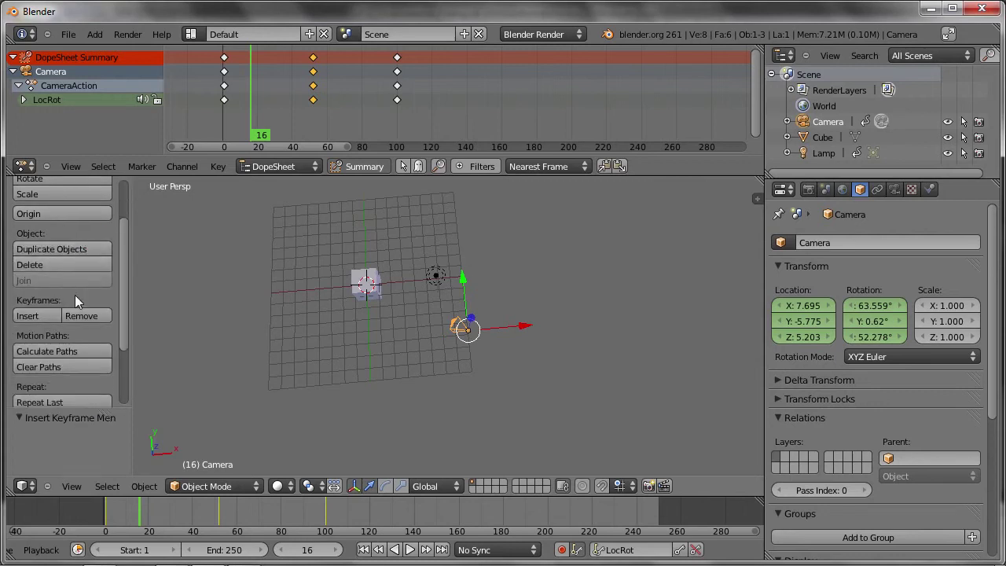
scroll(74, 295, down, 1)
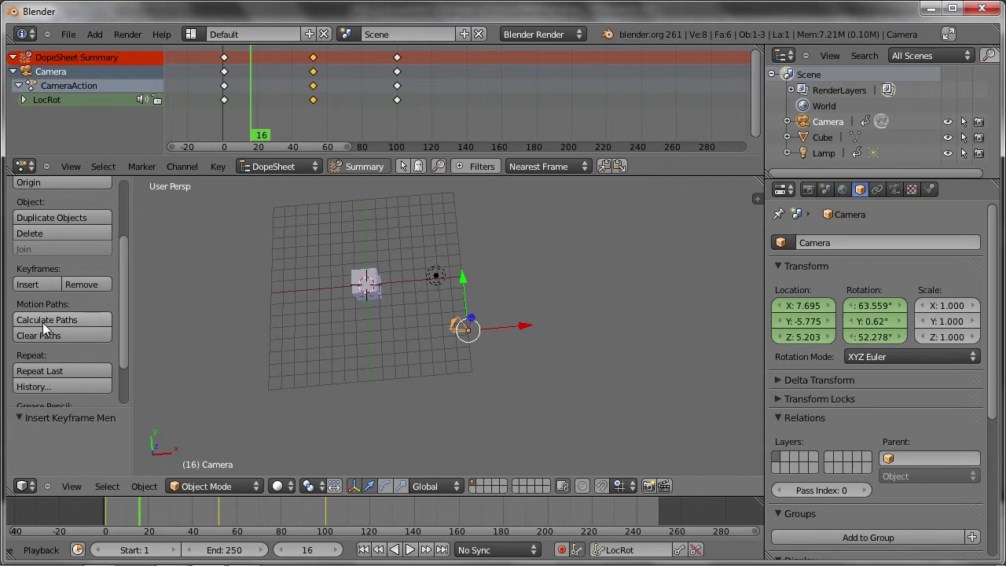
click(87, 319)
mouse_move(461, 330)
middle_down()
mouse_move(528, 314)
mouse_move(474, 330)
mouse_move(417, 315)
mouse_move(467, 280)
mouse_move(337, 341)
mouse_move(353, 383)
middle_up()
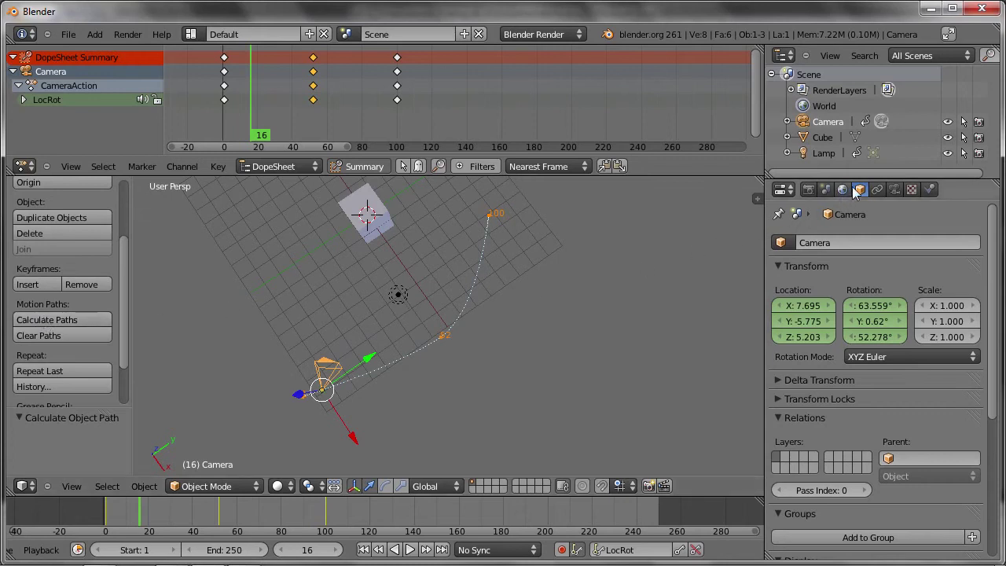
- Expand the Object properties' Motion Paths panel and recalculate the camera's path
scroll(833, 353, down, 4)
scroll(825, 381, down, 3)
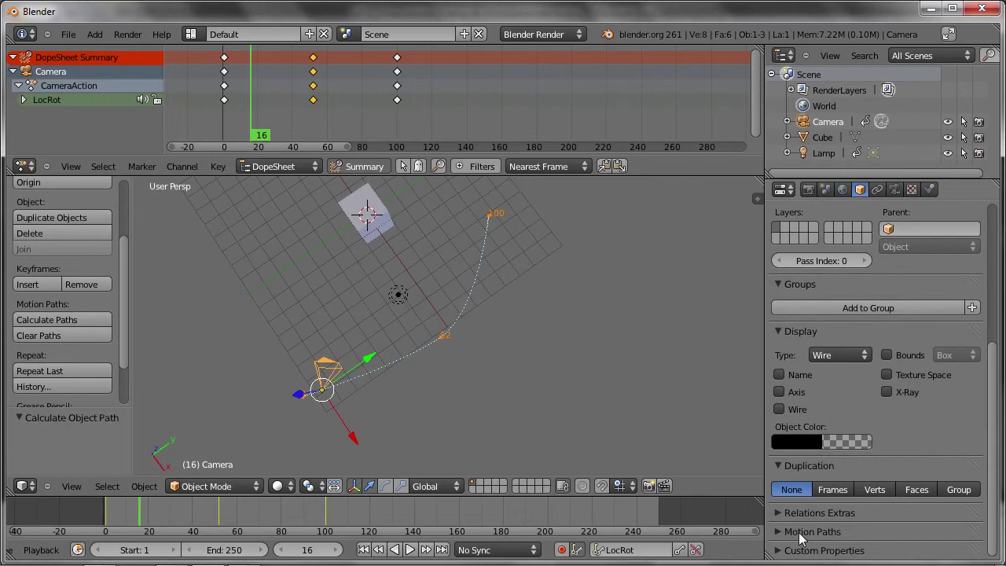
click(800, 531)
scroll(801, 537, down, 4)
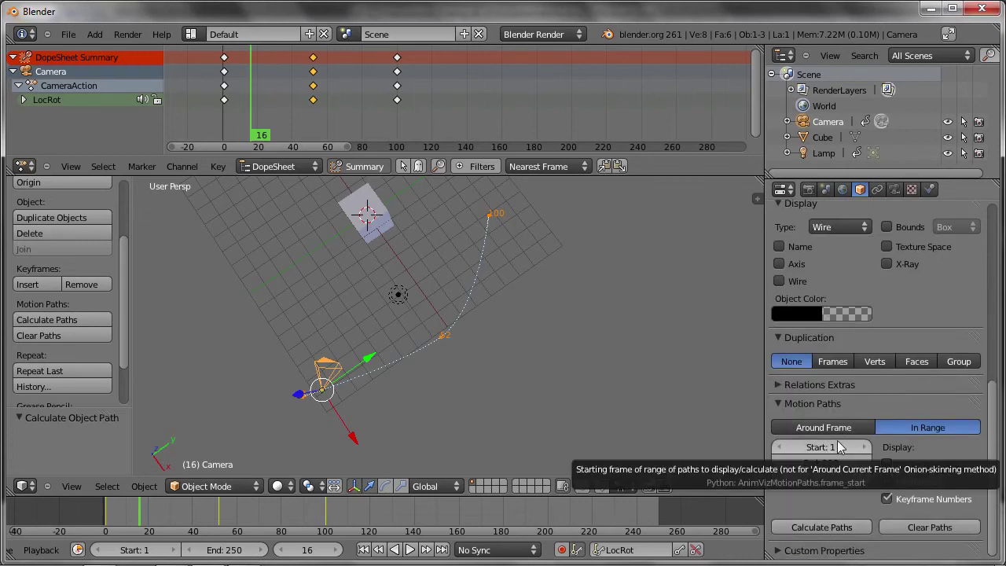
click(822, 527)
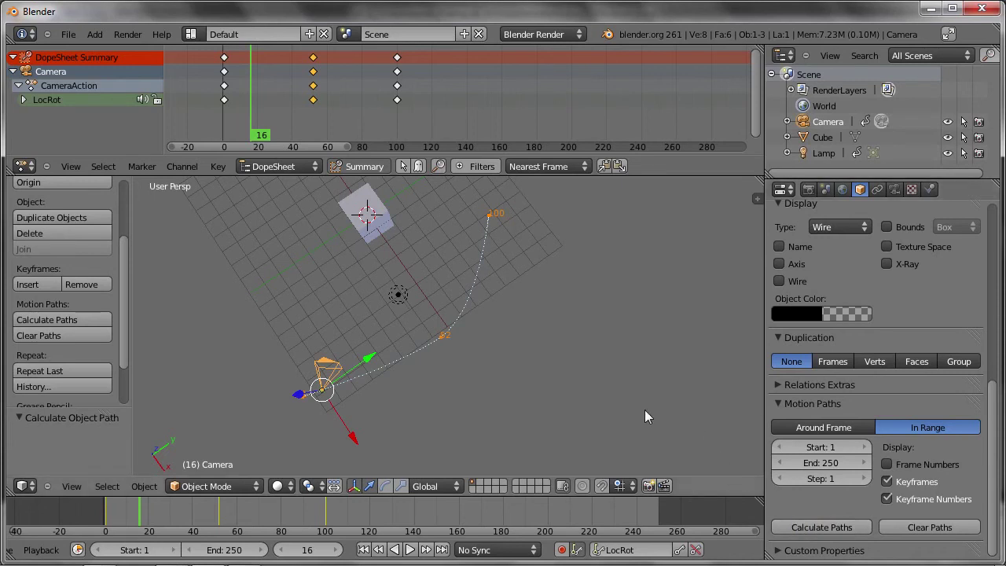
middle_drag(503, 362, 462, 343)
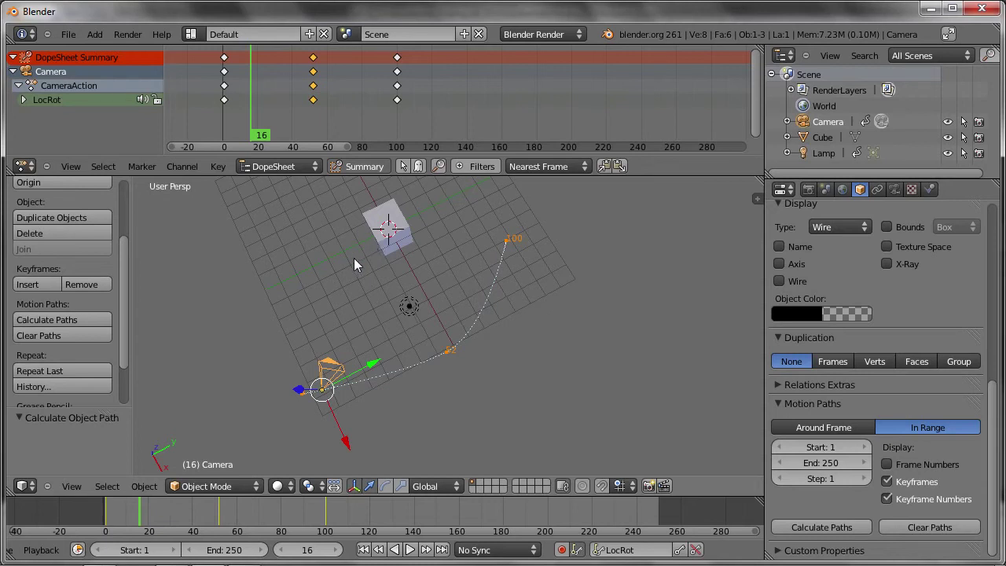
- Delete all of the camera's keyframes and clear its motion path
key(a)
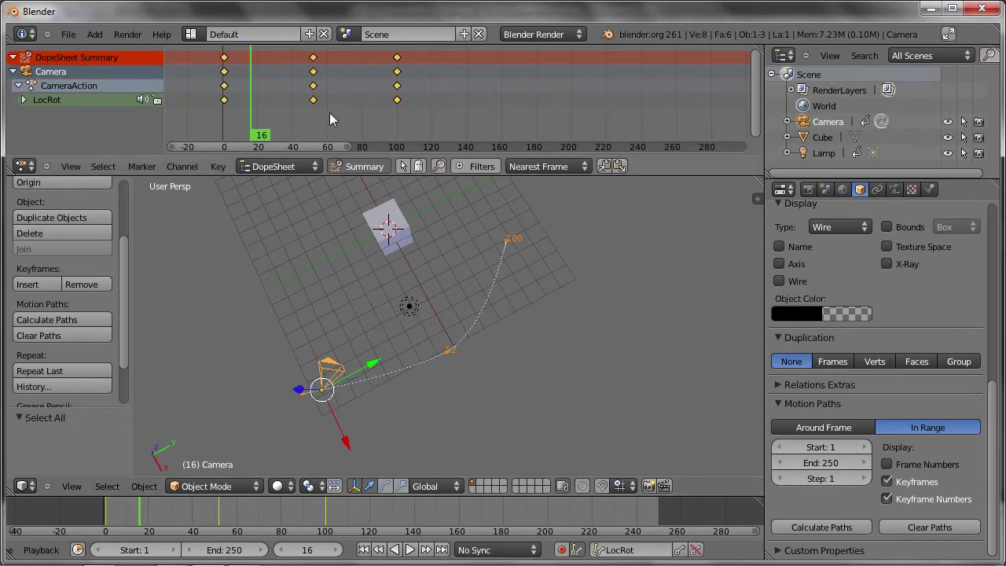
key(x)
click(330, 113)
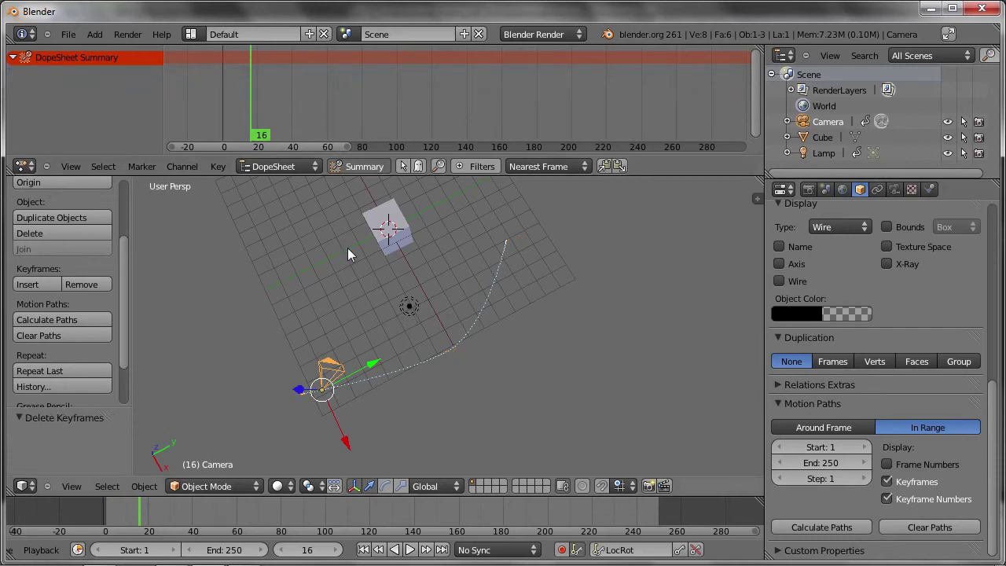
click(919, 528)
scroll(378, 550, left, 2)
scroll(393, 550, left, 1)
scroll(424, 554, left, 1)
scroll(460, 557, left, 1)
- Return to frame 1, set the pivot to 3D Cursor, and start rotating the camera around Z
key(shift+Left)
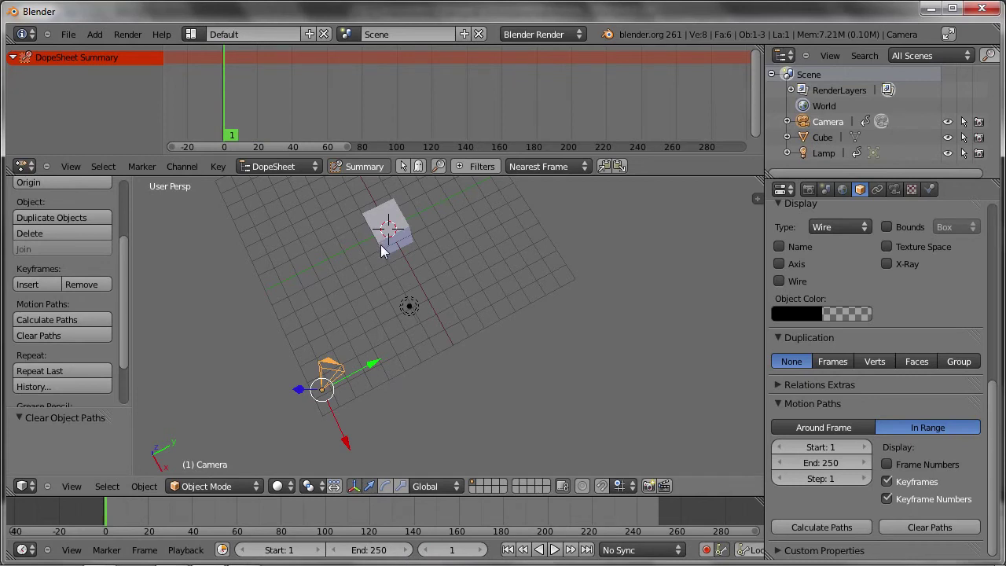
click(314, 486)
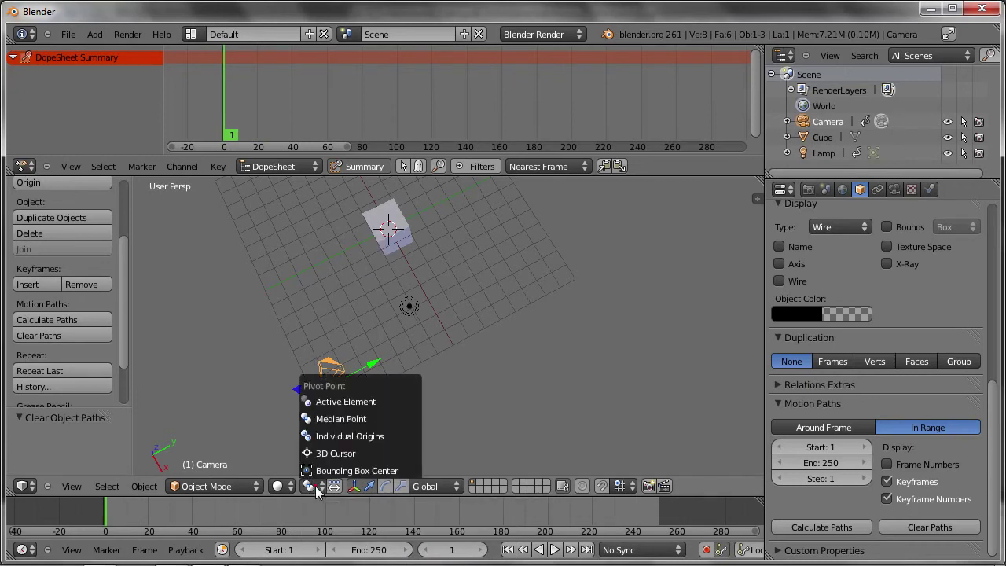
click(313, 452)
middle_drag(356, 262, 378, 275)
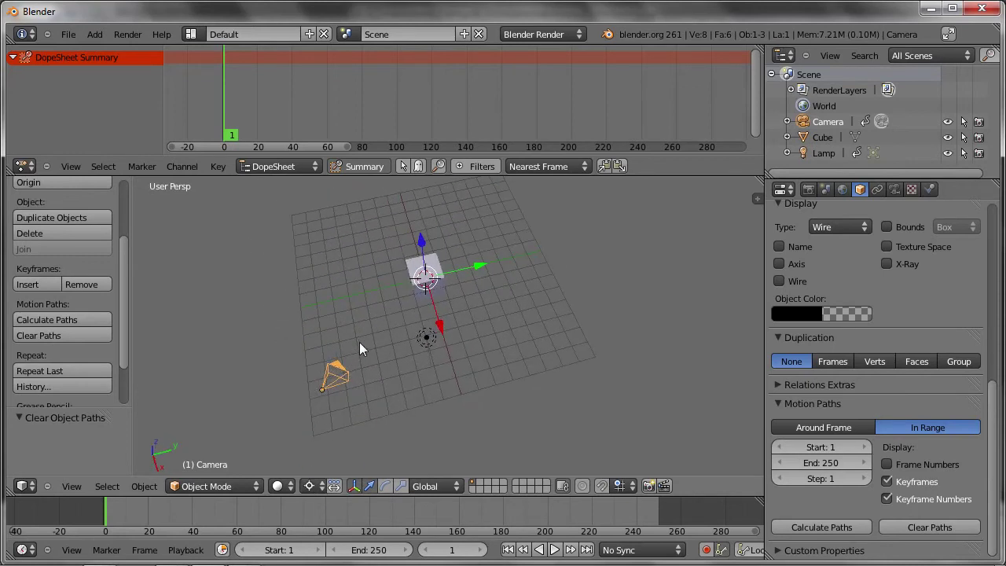
key(r)
key(z)
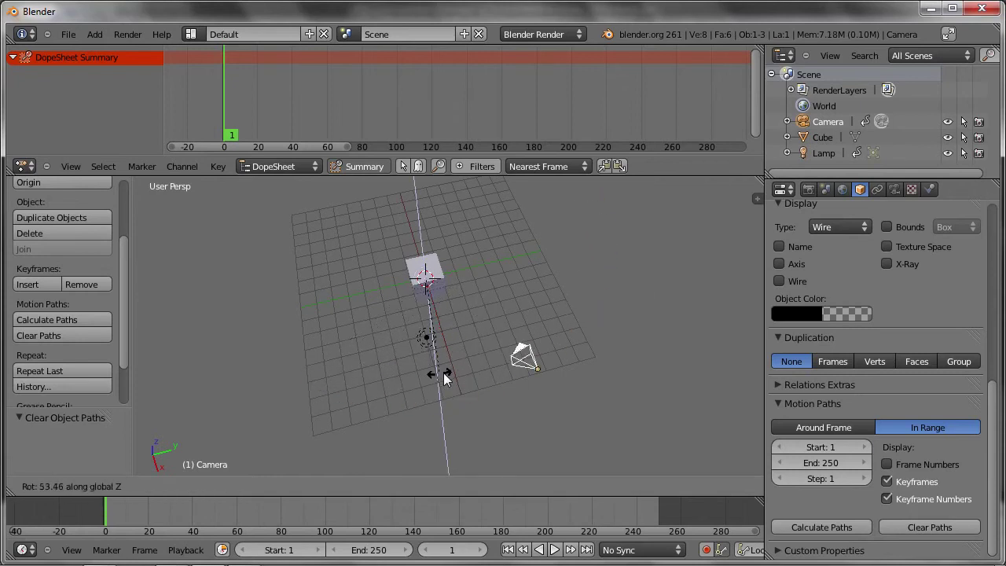
- Swing the camera around the cube on Z until it frames the cube in camera view, cancelling a tilt
click(319, 352)
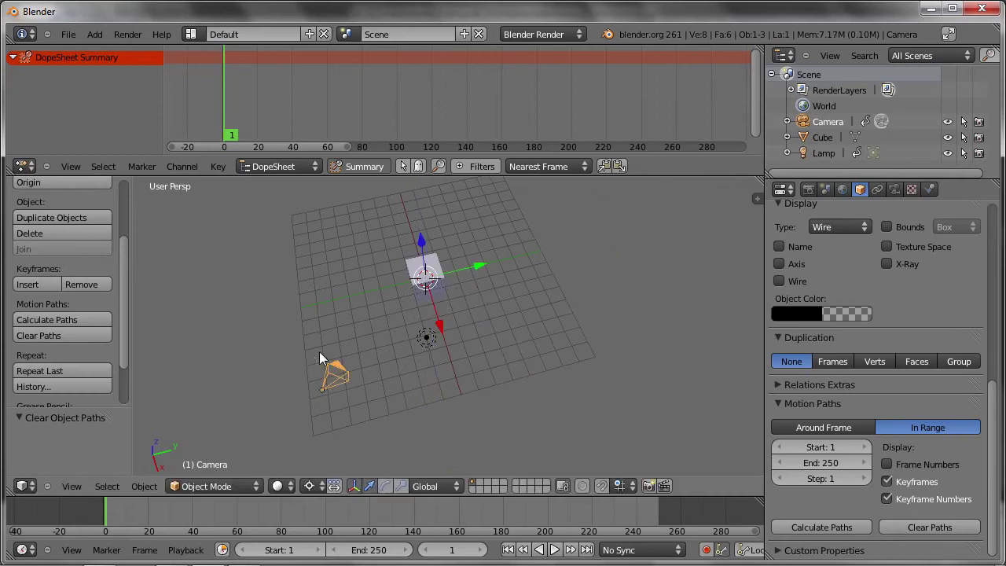
middle_drag(342, 386, 340, 325)
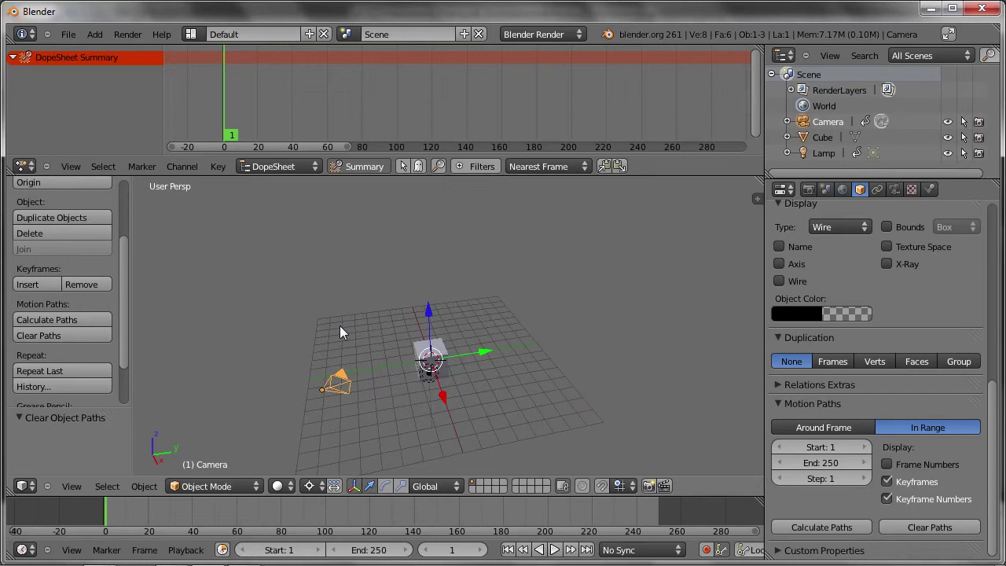
key(KP_0)
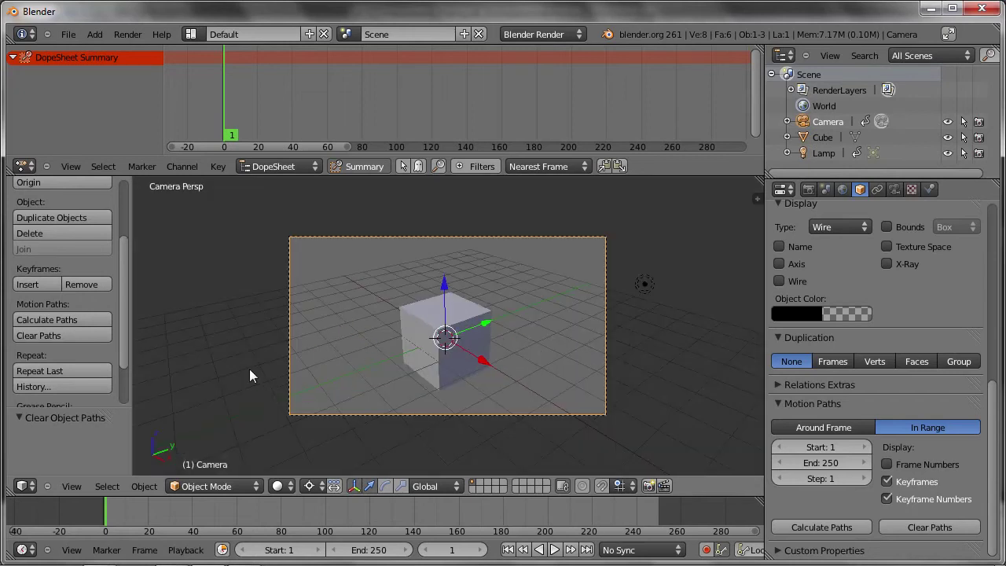
key(r)
key(z)
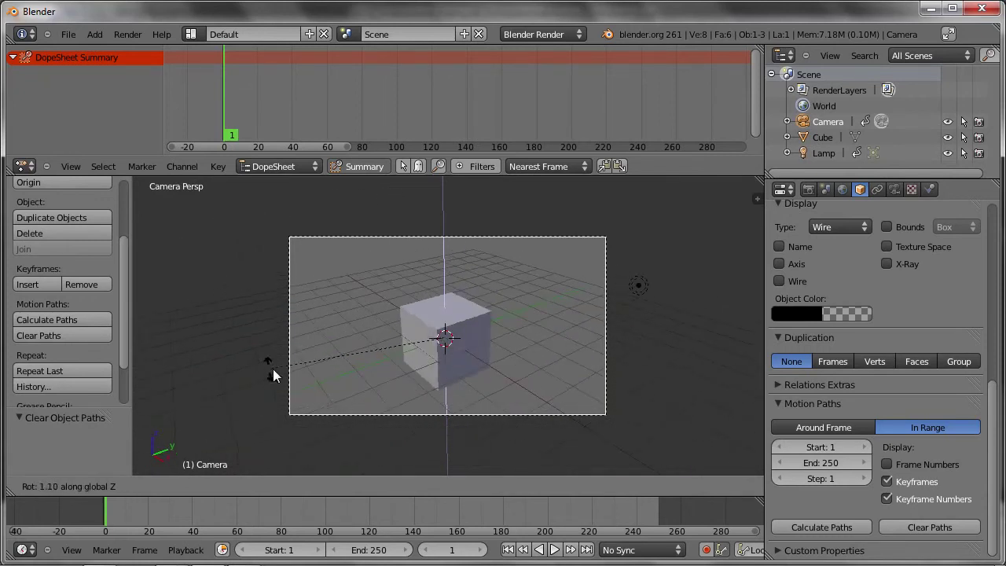
click(468, 398)
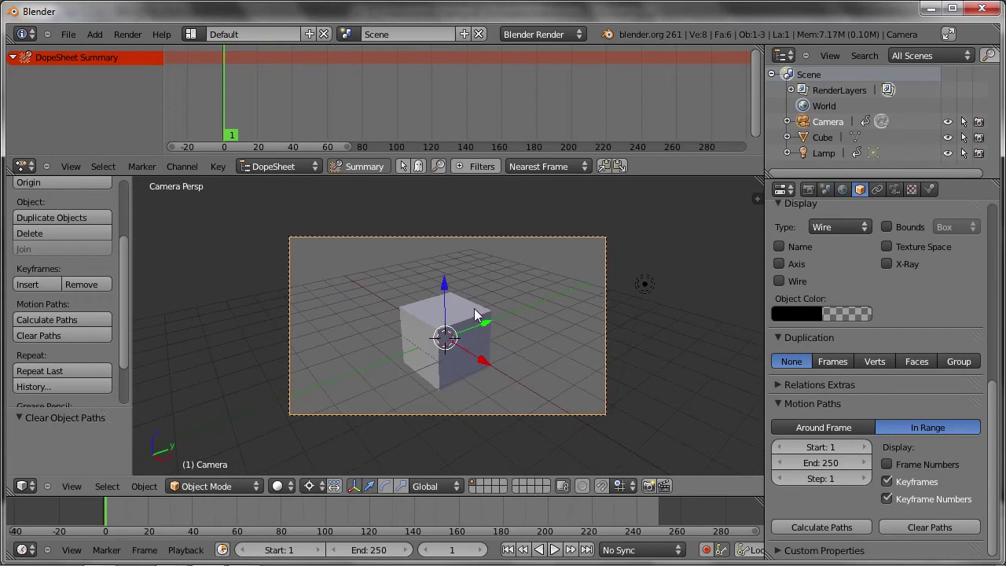
key(r)
key(x)
key(x)
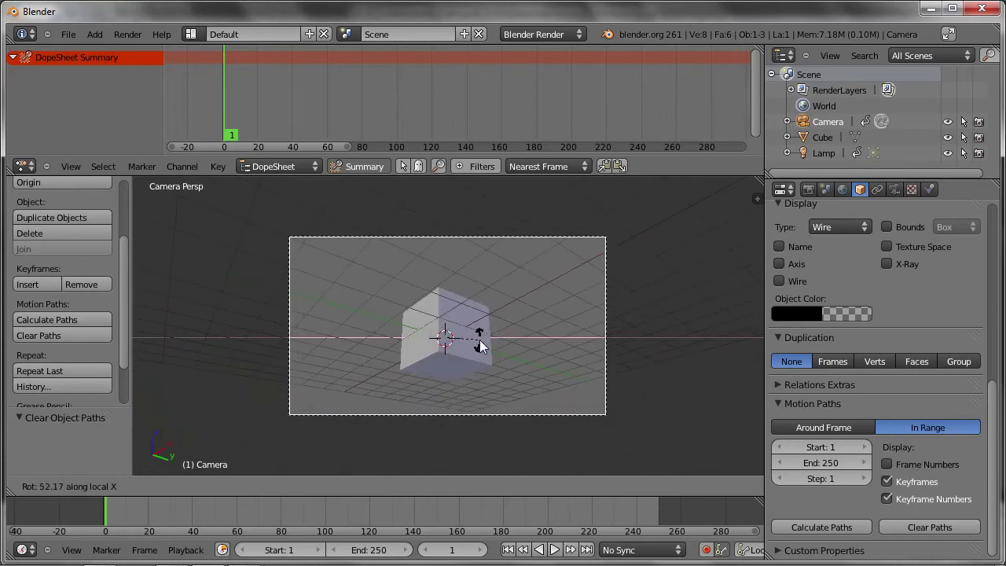
right_click(482, 304)
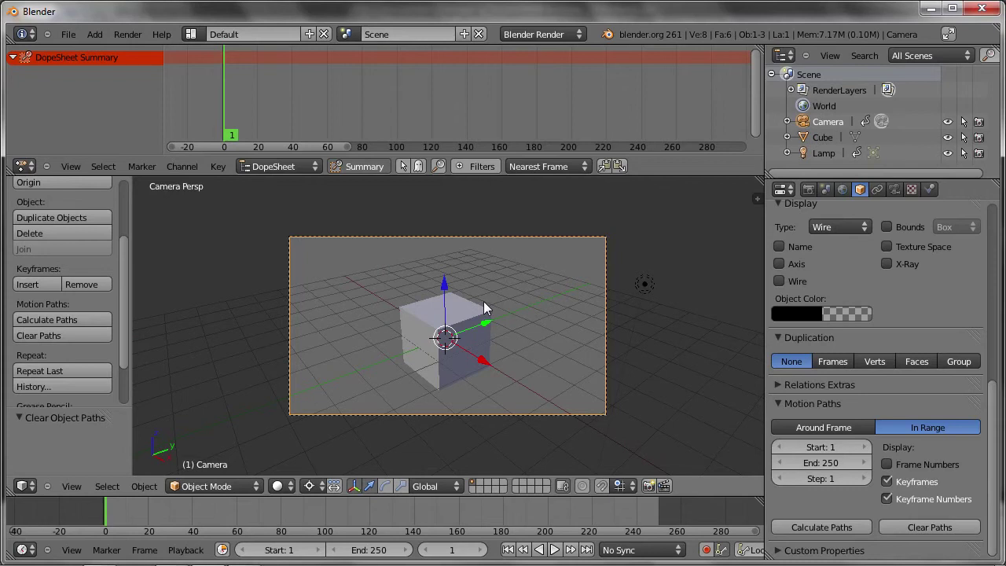
- Key the camera's LocRot at frame 1, then at frame 100 swing it about -96° around Z
key(i)
click(466, 316)
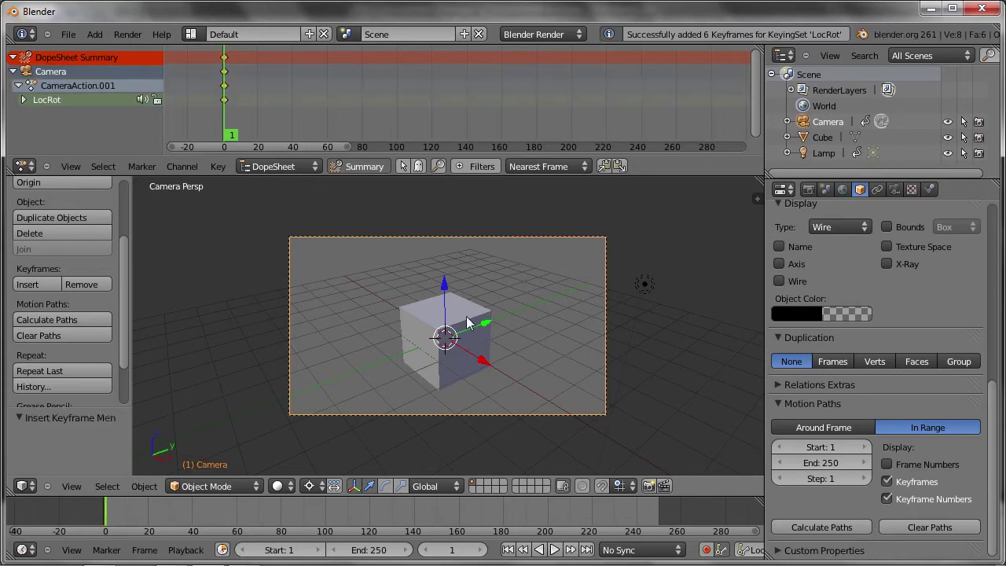
drag(111, 514, 325, 532)
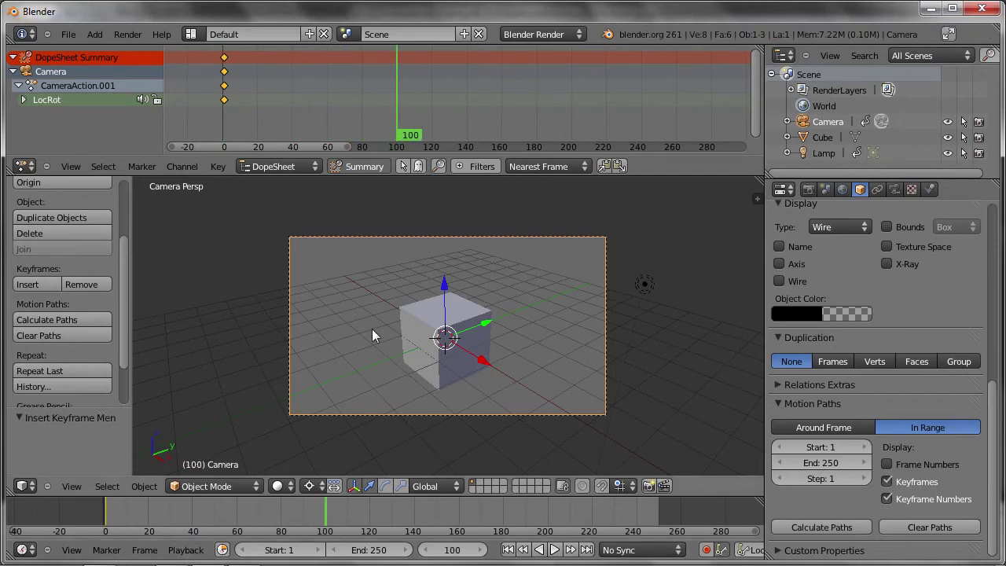
key(r)
key(z)
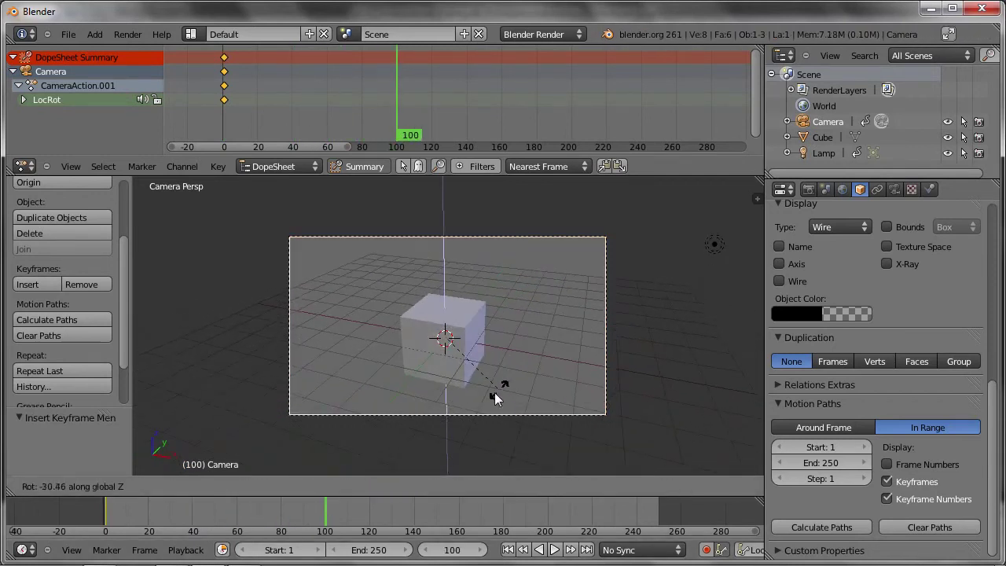
click(416, 415)
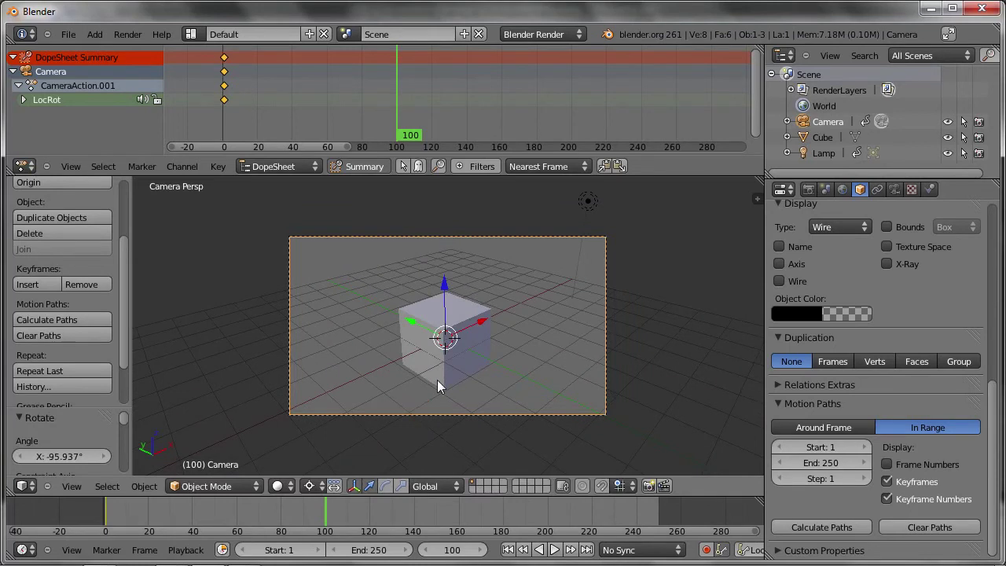
- Key the camera's LocRot at frame 100 and scrub the timeline to preview the orbit
key(i)
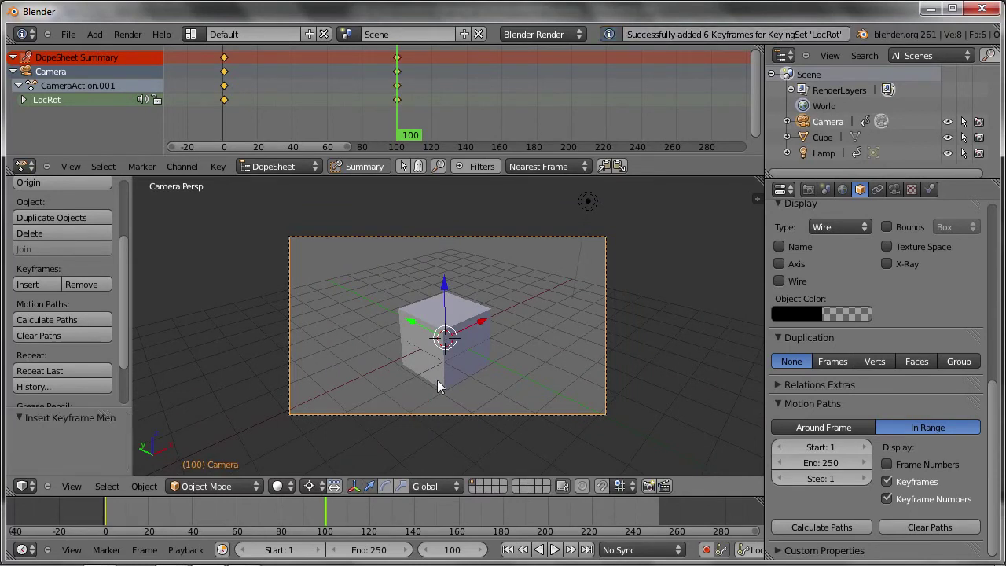
click(135, 525)
mouse_move(137, 525)
mouse_down()
mouse_move(276, 532)
mouse_move(320, 513)
mouse_move(151, 518)
mouse_move(193, 517)
mouse_up()
- Recalculate the Camera's motion path and orbit the view to inspect it
key(KP_0)
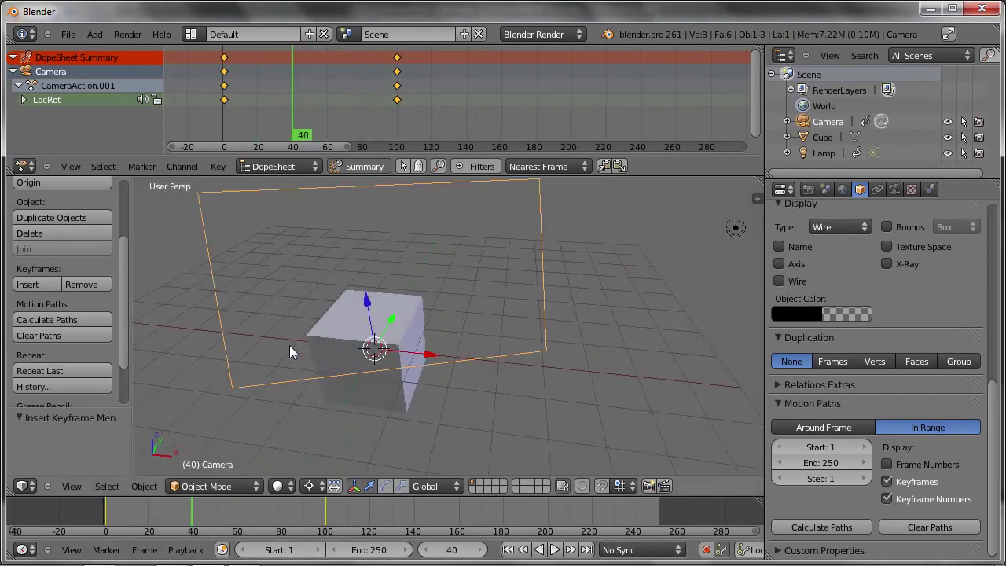
click(822, 527)
mouse_move(323, 363)
middle_down()
mouse_move(383, 357)
mouse_move(404, 426)
middle_up()
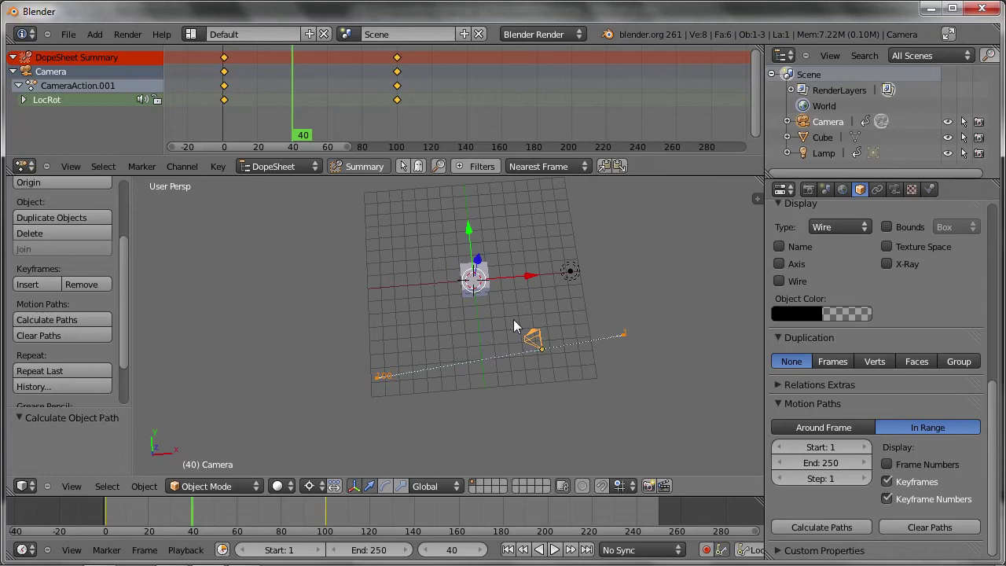
- Try rotating the camera about global Z, cancel it, and scrub back toward frame 1
key(r)
key(z)
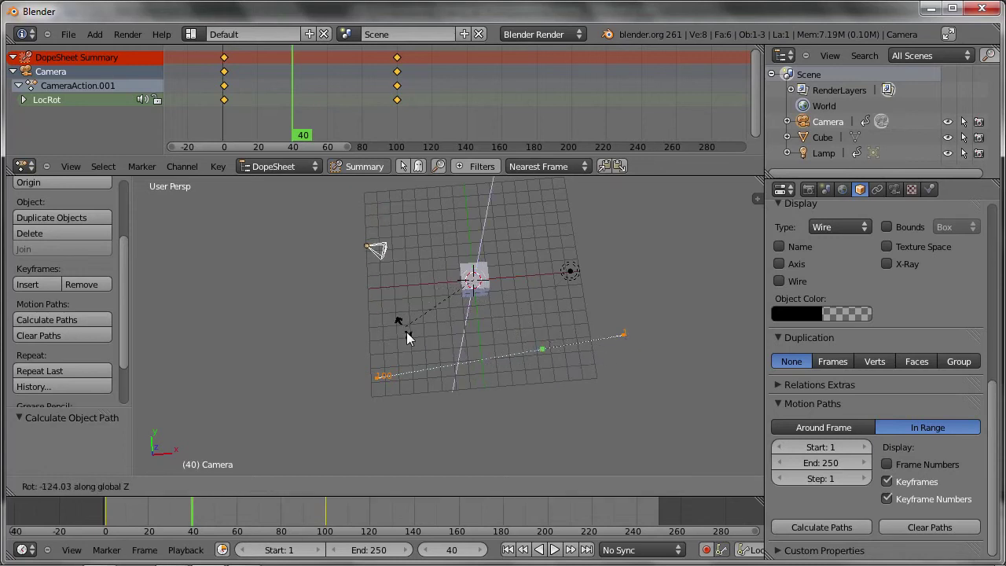
right_click(588, 362)
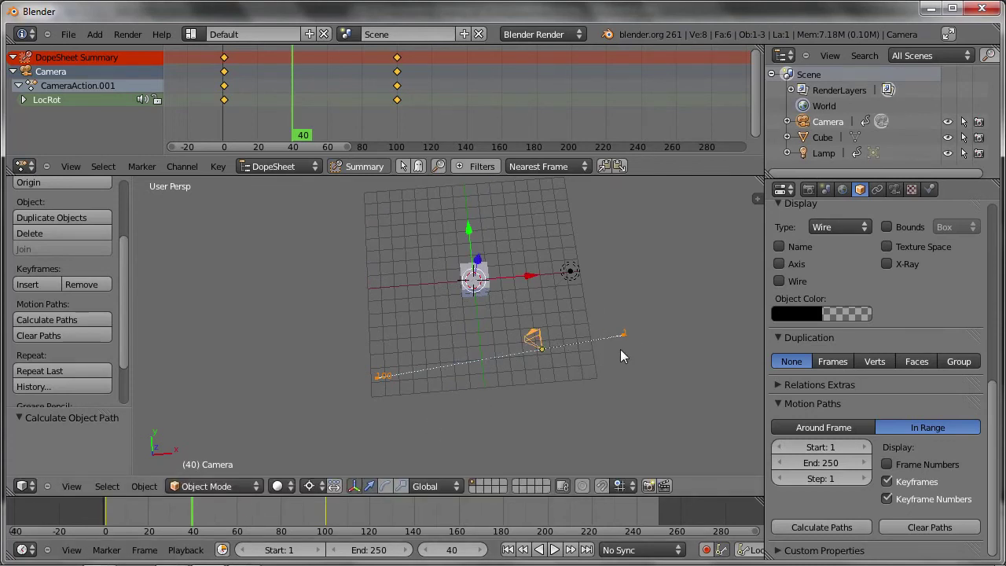
drag(176, 516, 108, 529)
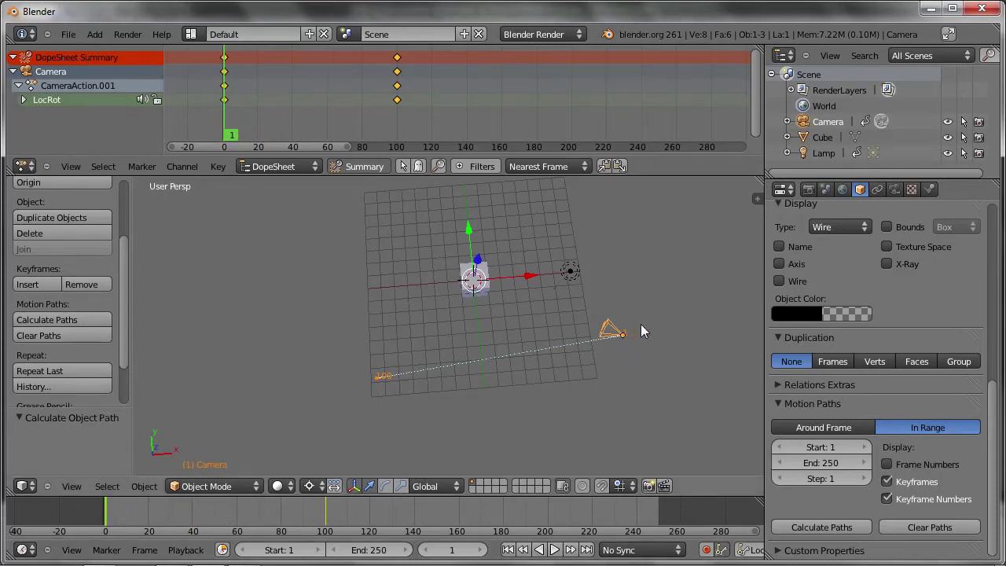
- Test further global-Z camera rotations, then cancel to restore the camera
key(r)
key(z)
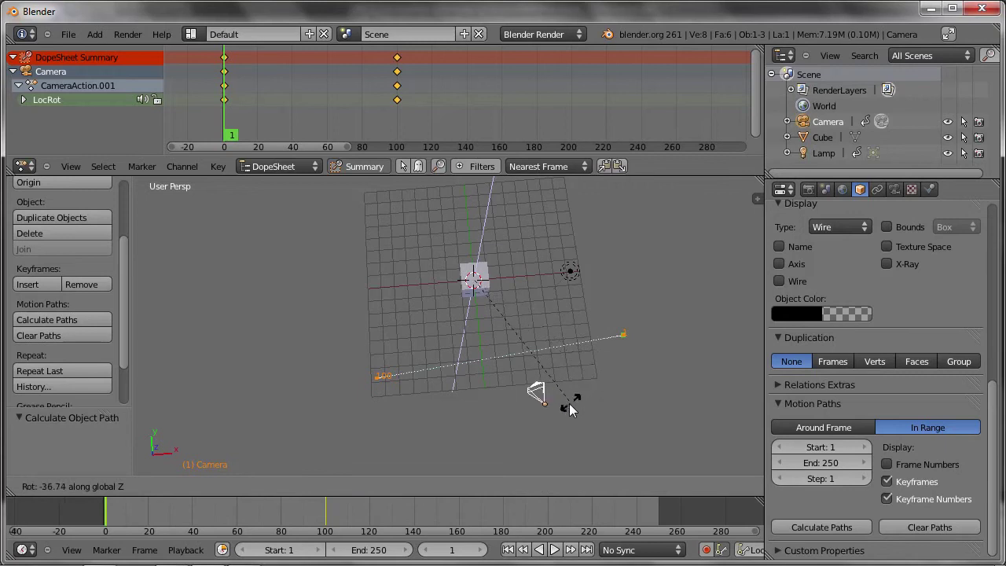
click(421, 415)
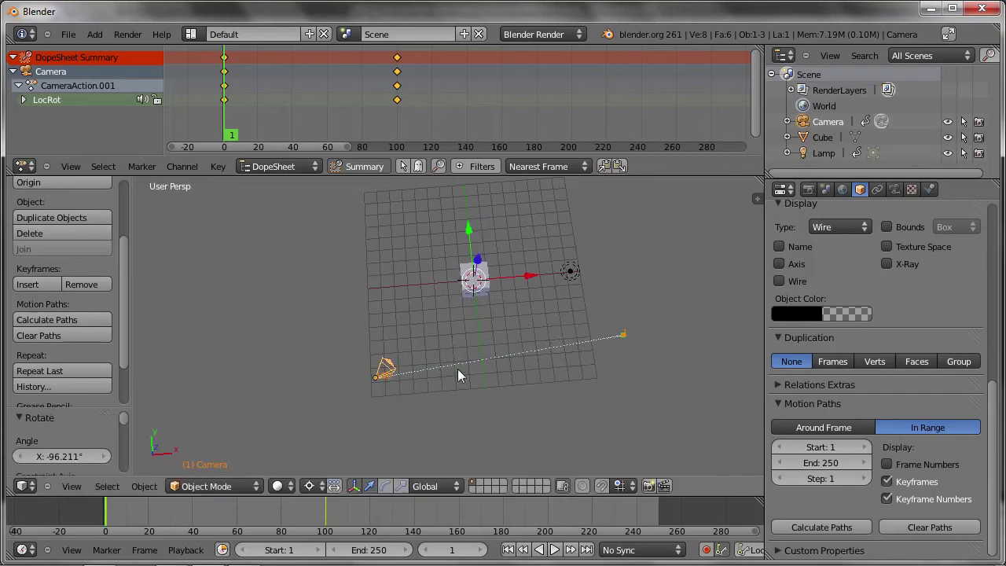
key(r)
key(z)
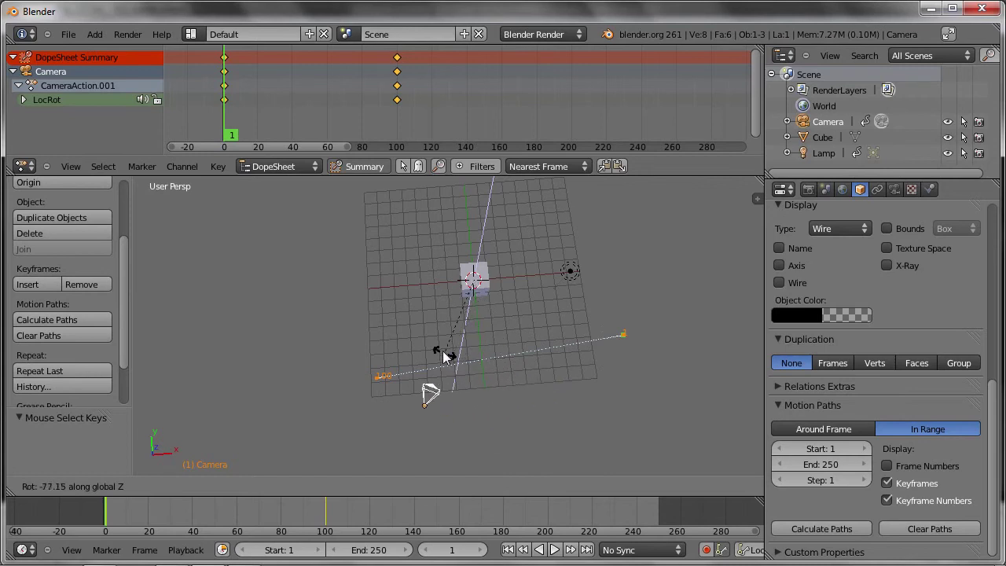
right_click(540, 363)
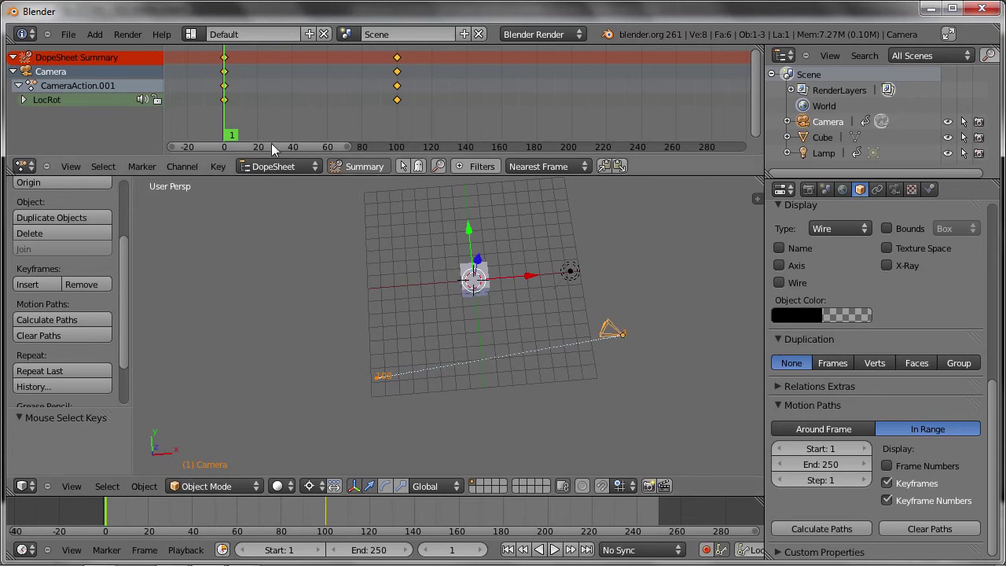
- Switch the Dope Sheet to Action Editor and unlink CameraAction.001 from the camera
click(283, 167)
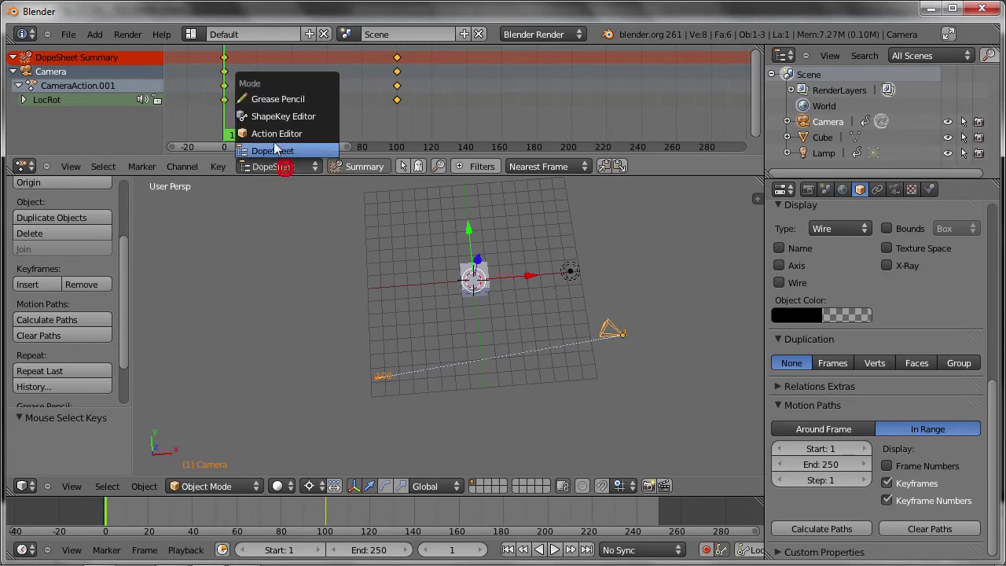
click(272, 135)
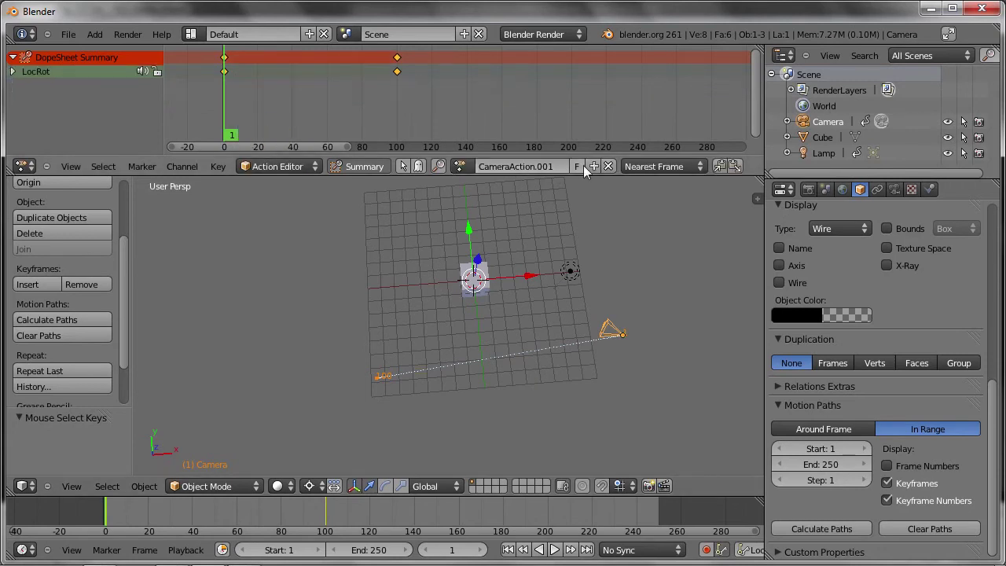
click(608, 166)
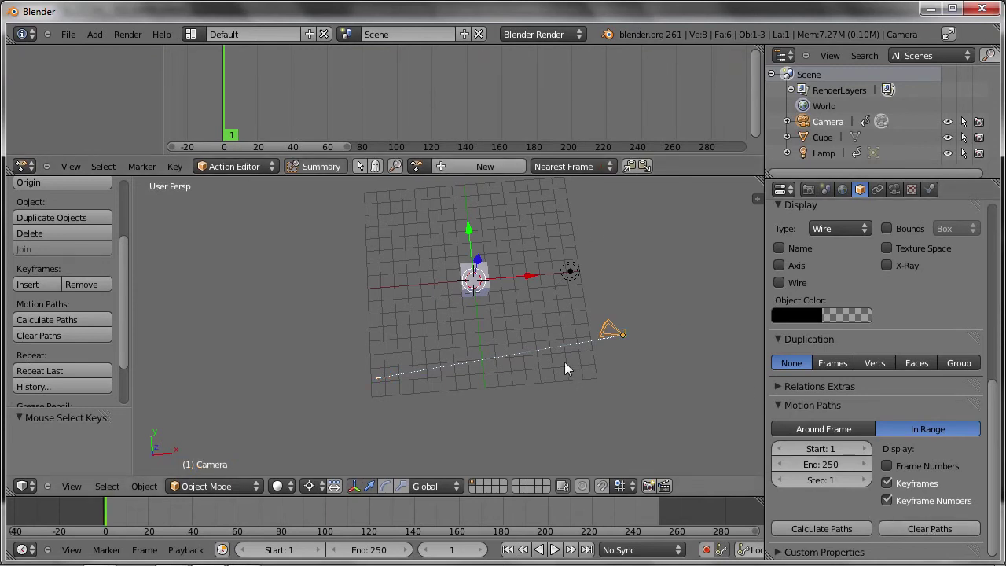
- Clear the Camera's motion path and orbit to a lower view of the grid
click(940, 530)
mouse_move(520, 355)
middle_down()
mouse_move(516, 344)
mouse_move(542, 306)
middle_up()
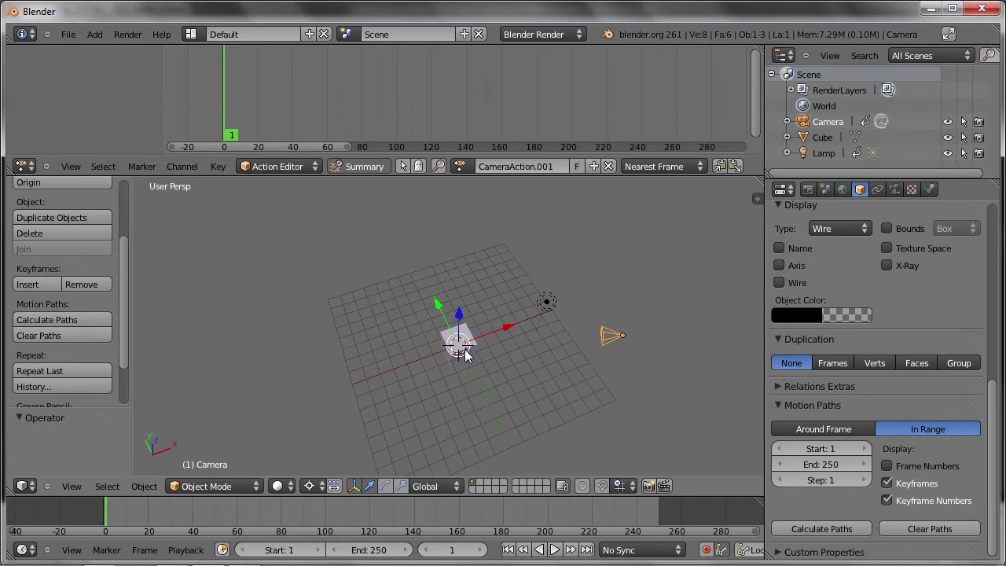
middle_drag(458, 376, 464, 320)
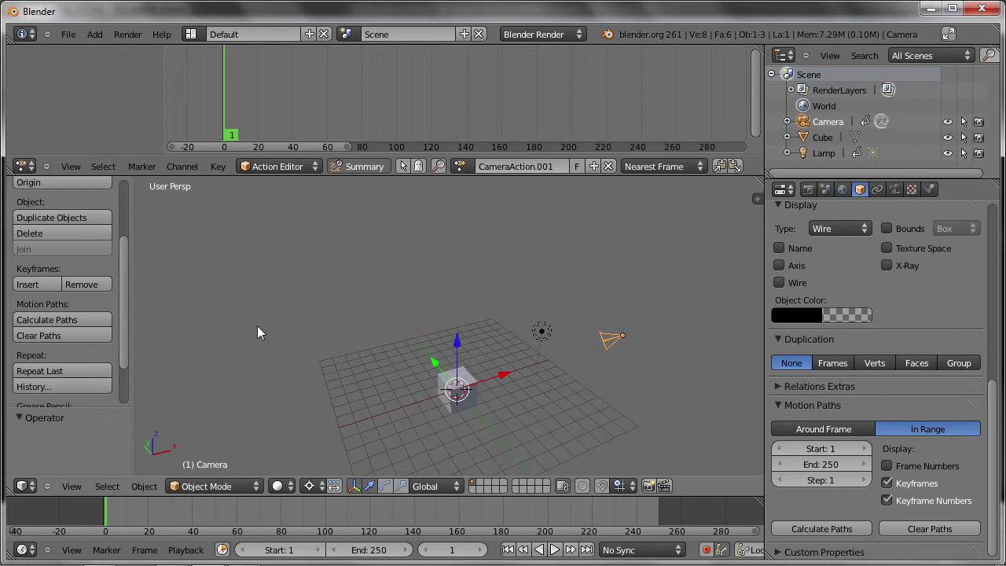
key(shift+a)
key(shift+a)
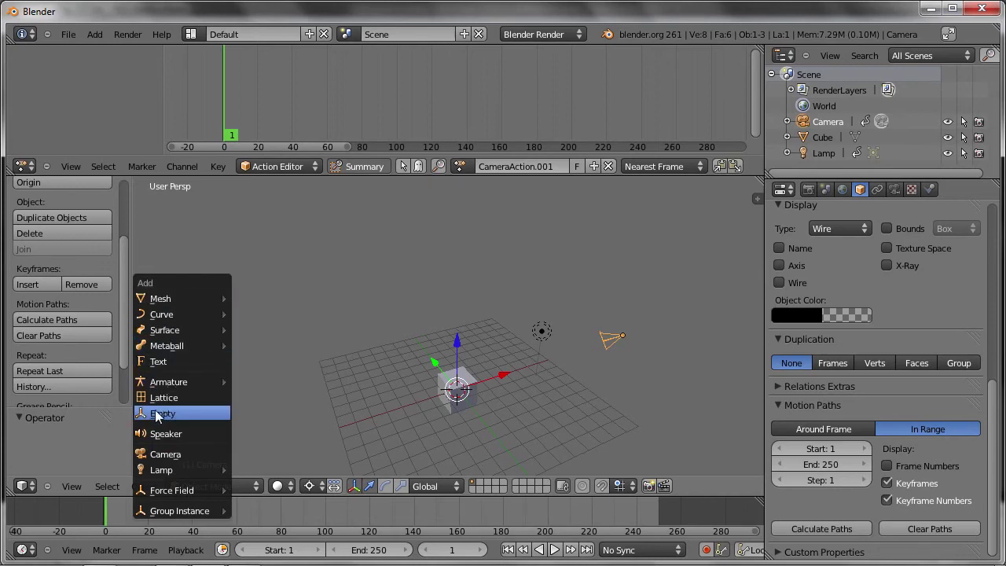
- Add an Empty at the scene centre and frame the view on it
click(190, 414)
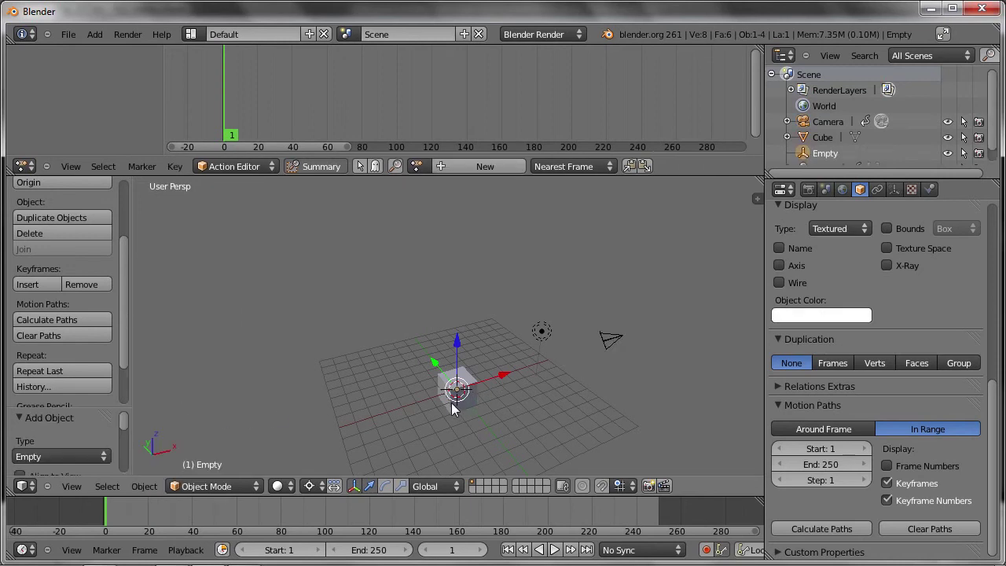
shift+middle_drag(455, 403, 449, 377)
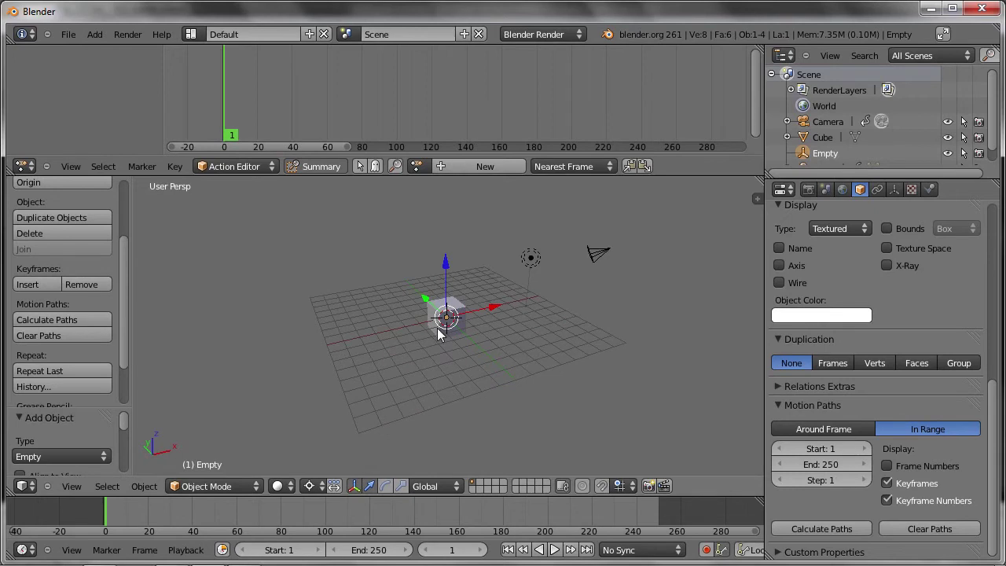
scroll(438, 327, up, 4)
scroll(456, 319, up, 2)
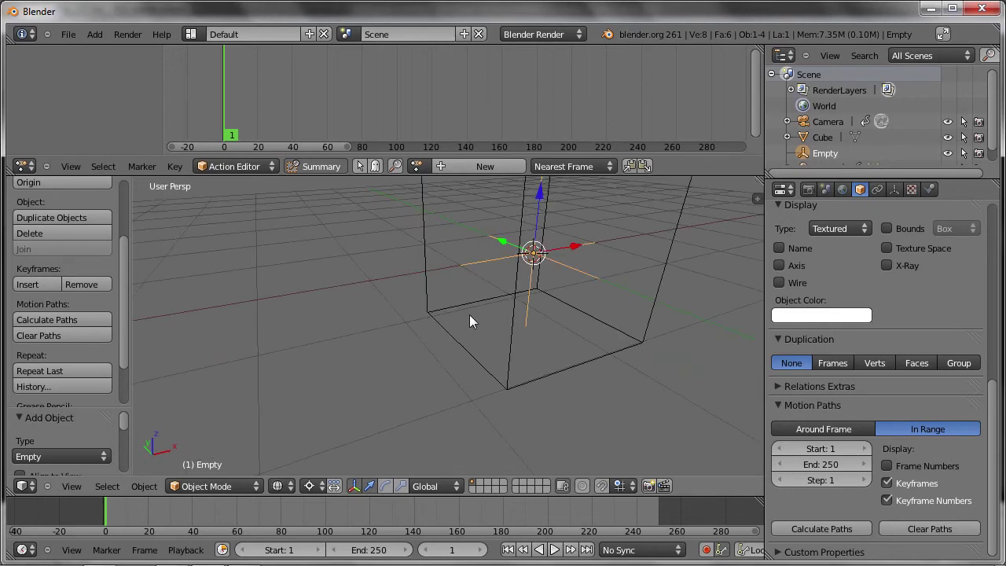
scroll(542, 267, down, 1)
scroll(503, 290, down, 3)
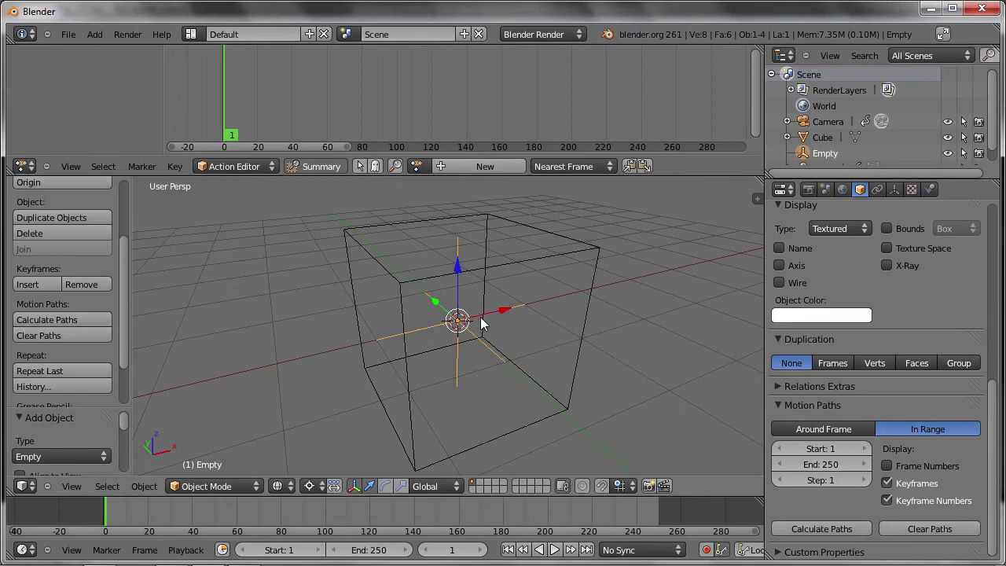
- Show the Empty's Object Data display settings, leaving its scale unchanged
click(894, 190)
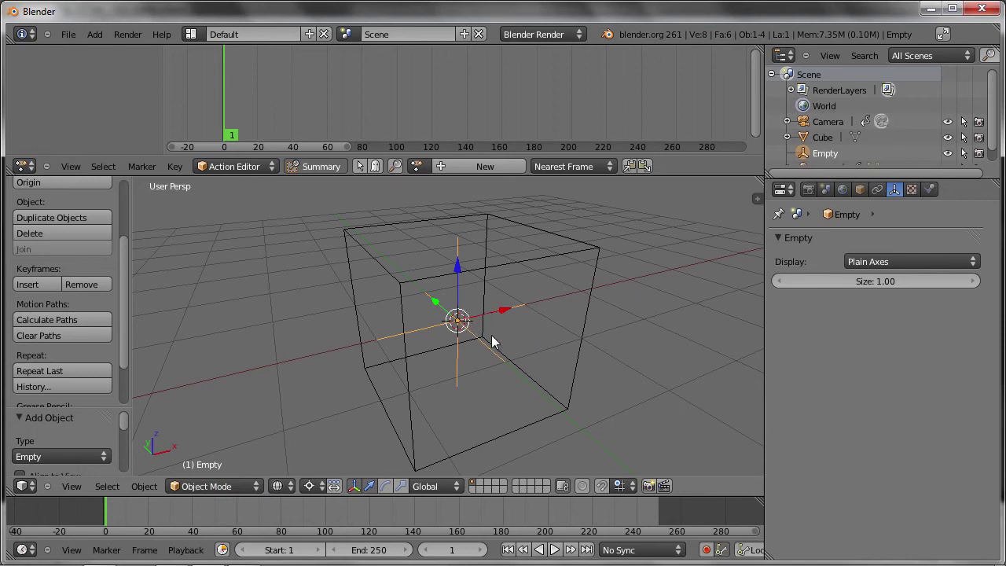
key(s)
key(Escape)
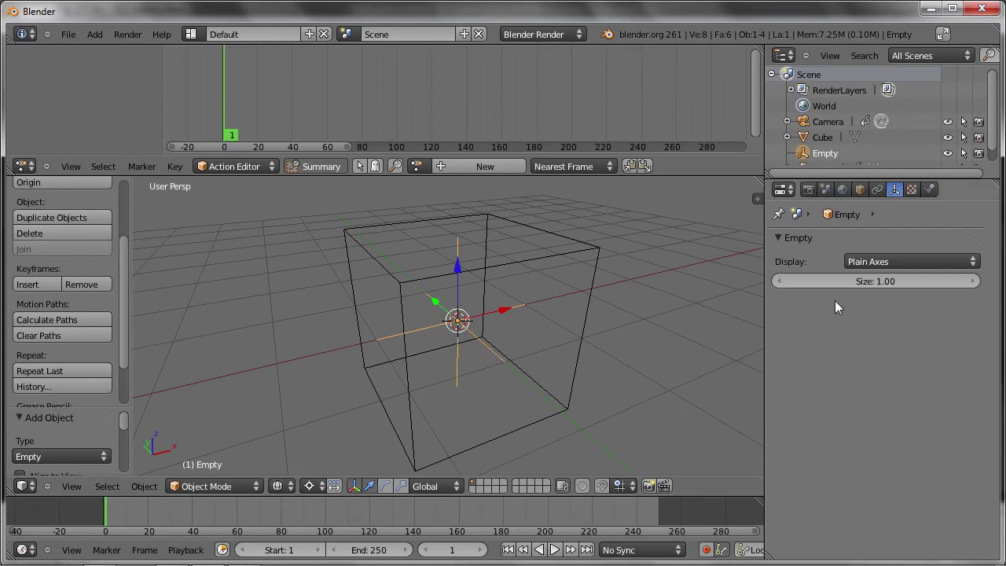
- Raise the Empty's display size to 1.85, preview Arrows and Cube, and keep Plain Axes
drag(872, 280, 922, 296)
click(861, 263)
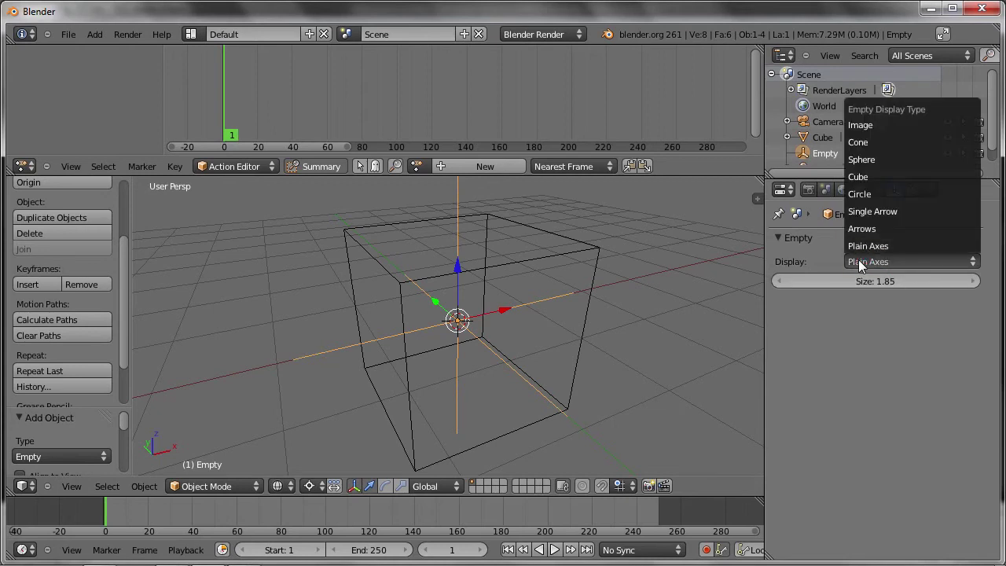
click(866, 250)
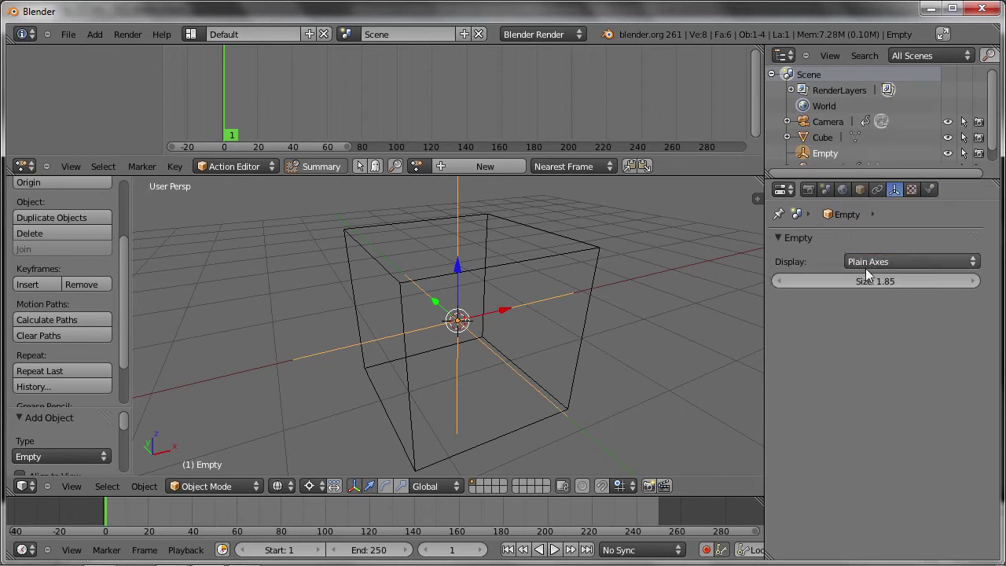
click(865, 268)
click(866, 229)
click(867, 261)
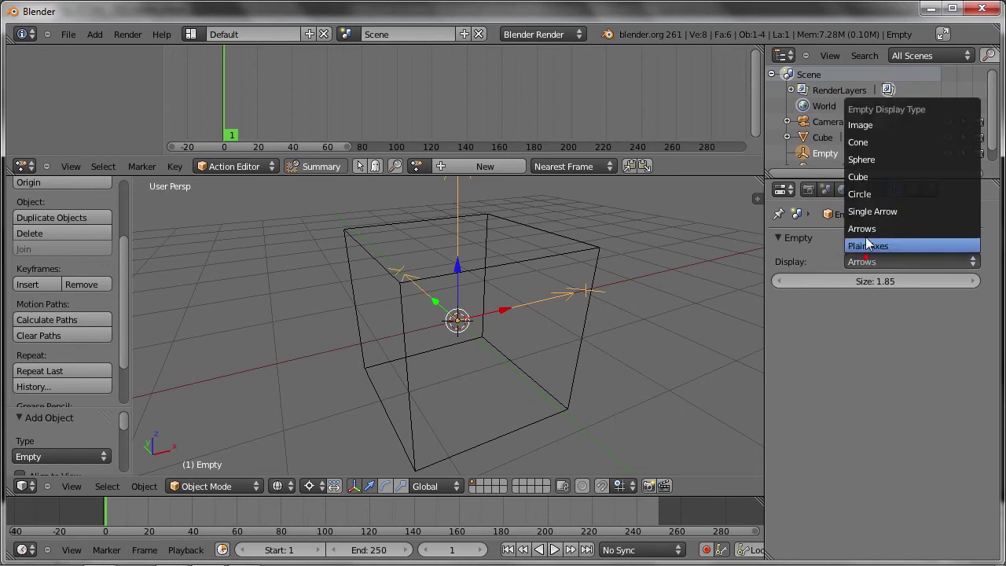
click(868, 177)
click(878, 260)
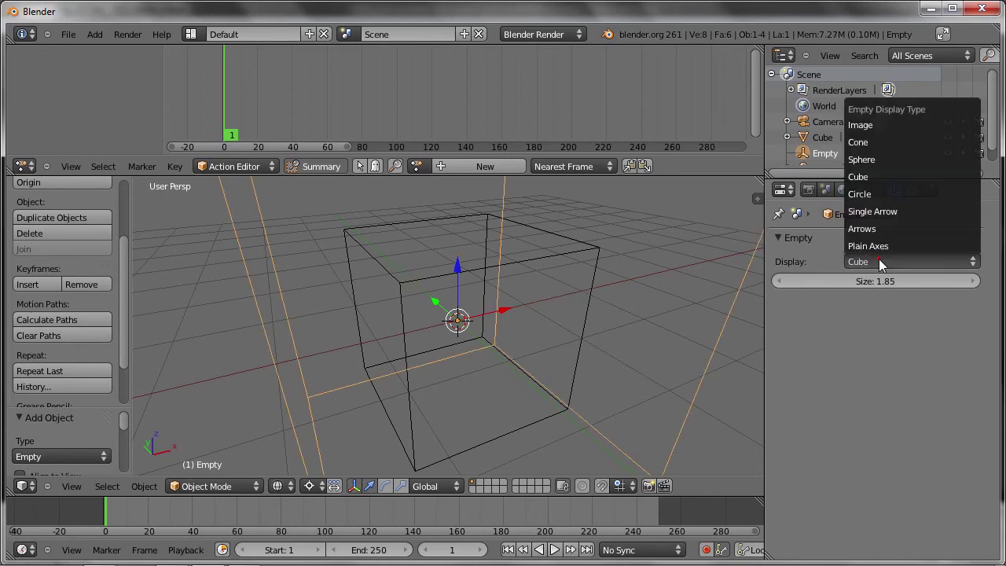
click(882, 244)
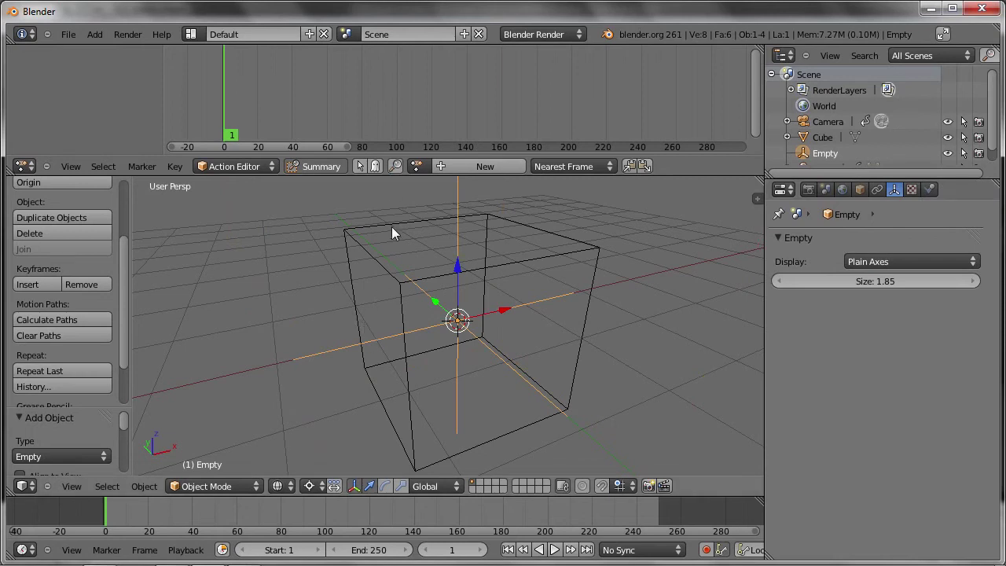
scroll(392, 226, down, 5)
middle_drag(433, 313, 439, 307)
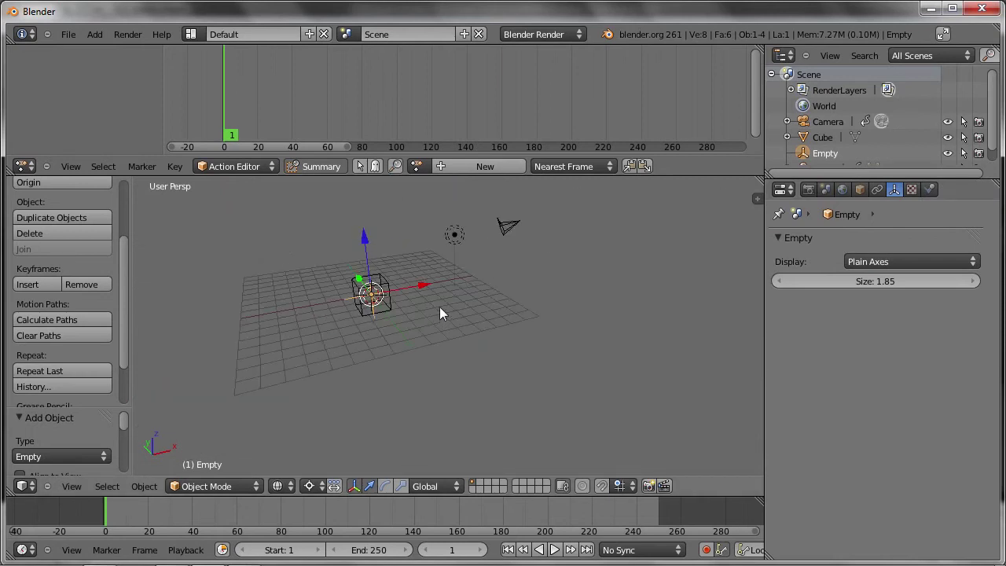
right_click(505, 234)
shift+middle_drag(375, 263, 428, 306)
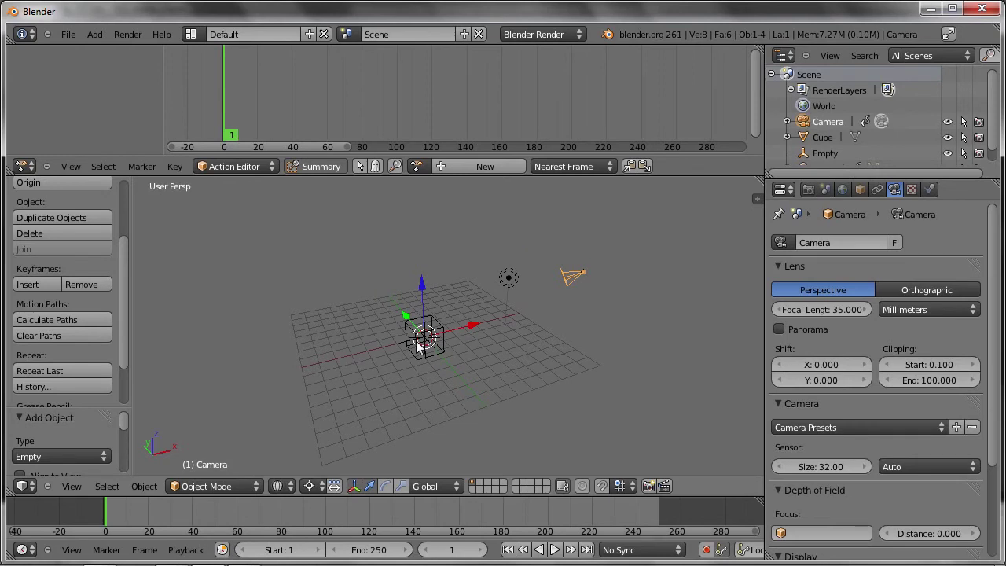
scroll(578, 280, up, 3)
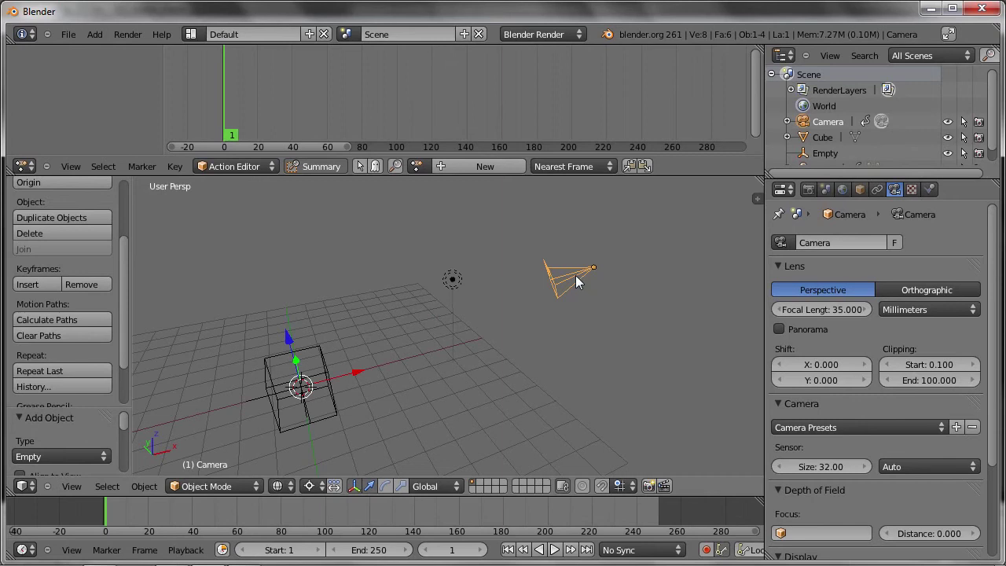
right_click(248, 398)
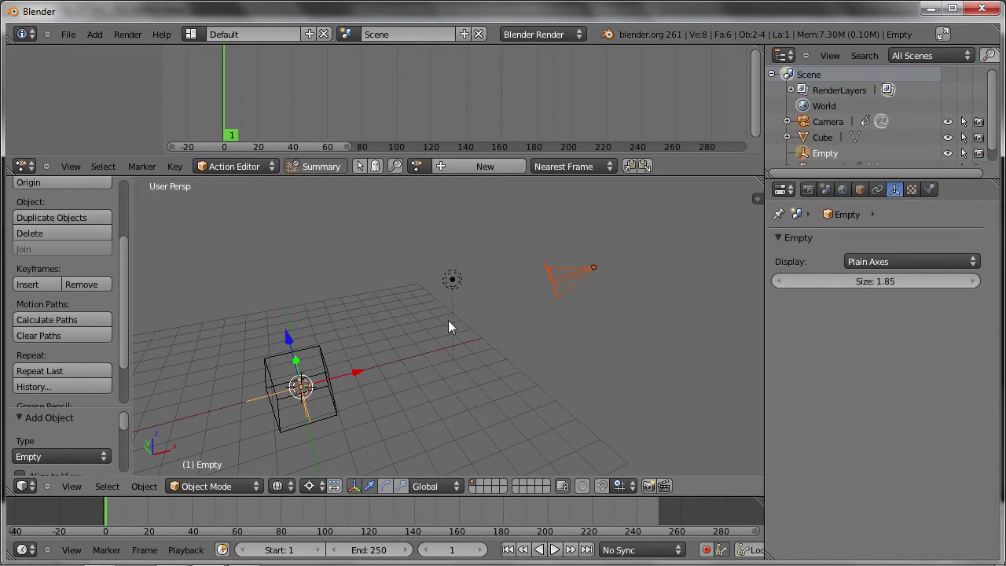
key(ctrl+p)
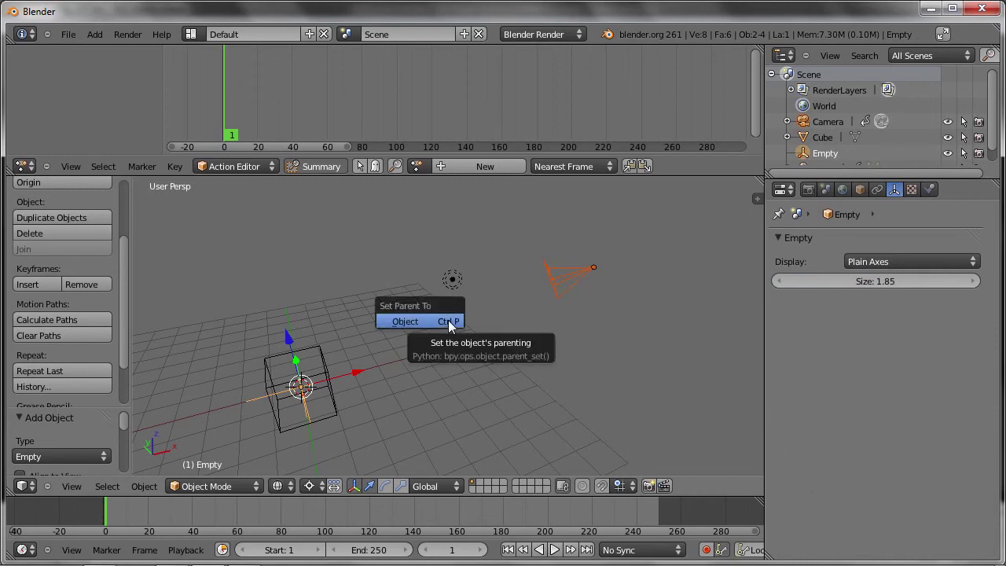
click(451, 327)
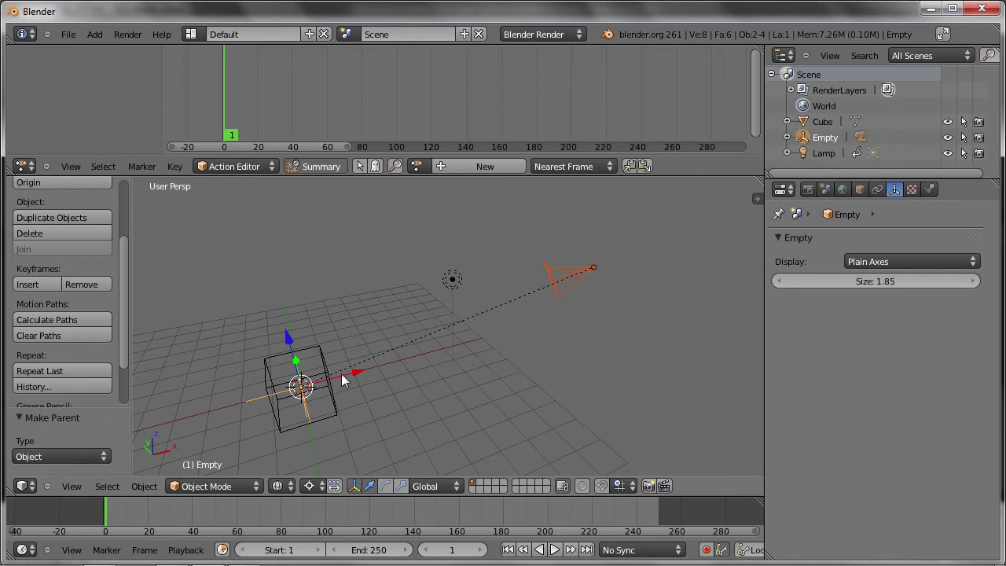
right_click(255, 397)
key(r)
key(z)
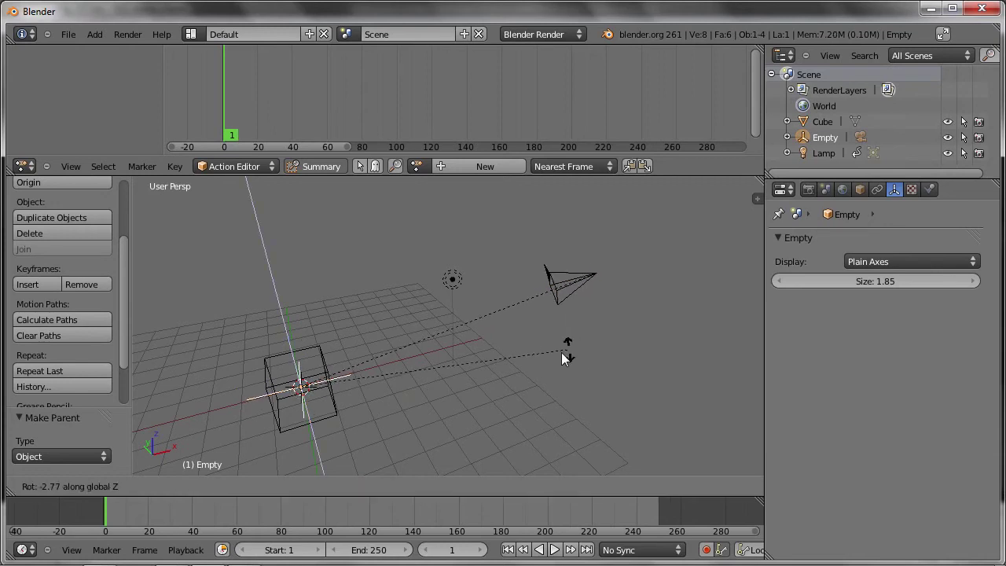
right_click(409, 360)
shift+middle_drag(396, 398, 422, 386)
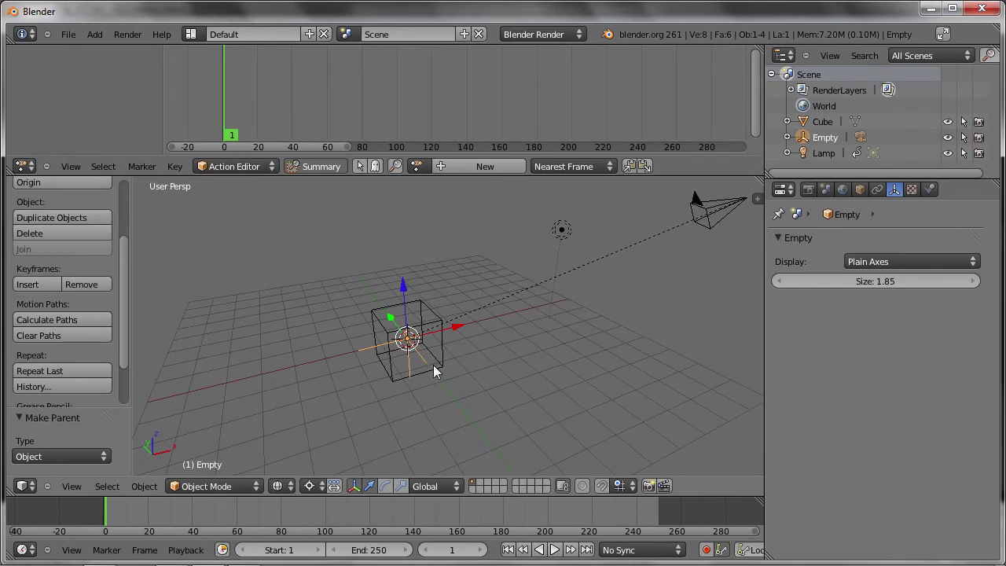
scroll(633, 550, down, 5)
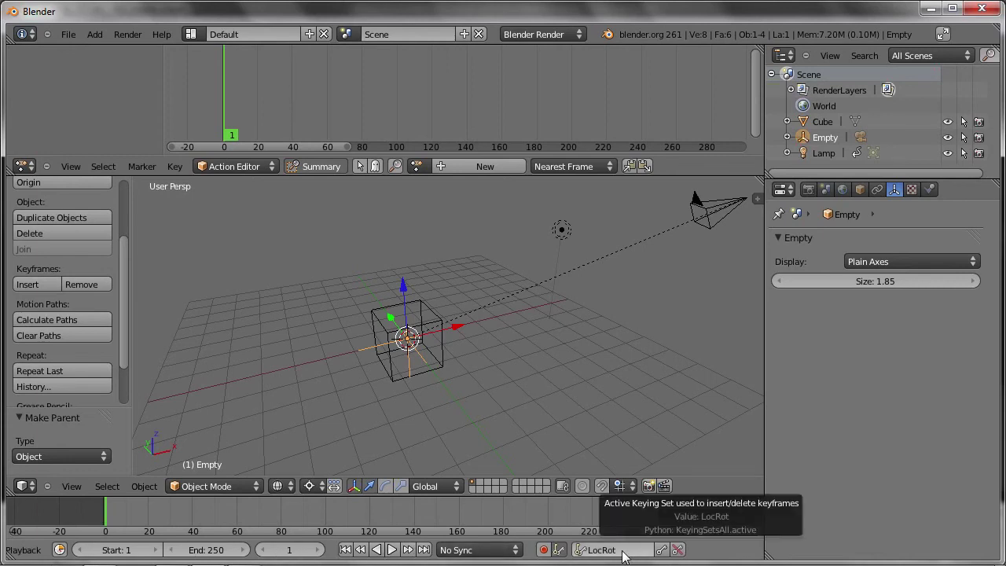
- Insert a Rotation keyframe on the Empty at frame 1
click(622, 552)
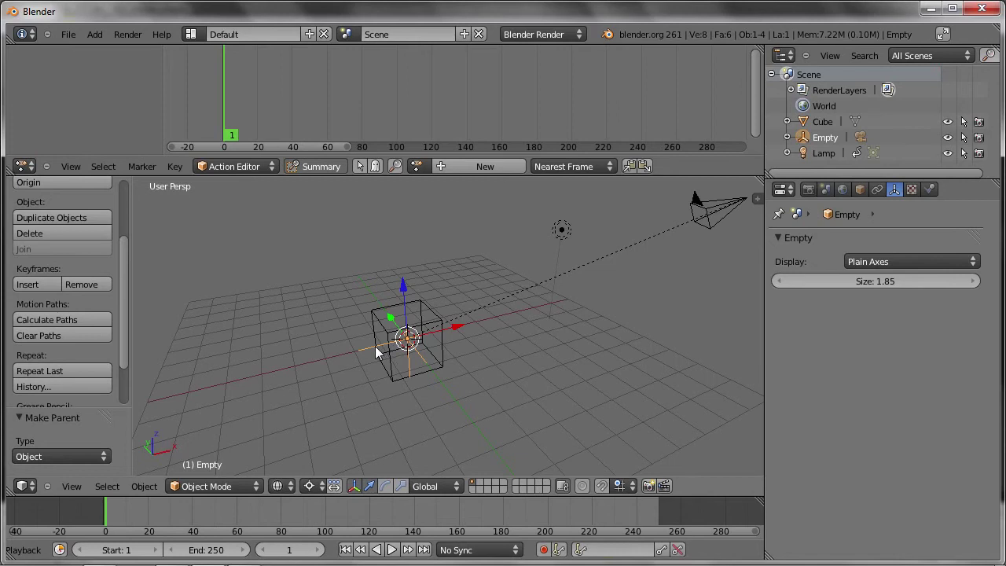
key(i)
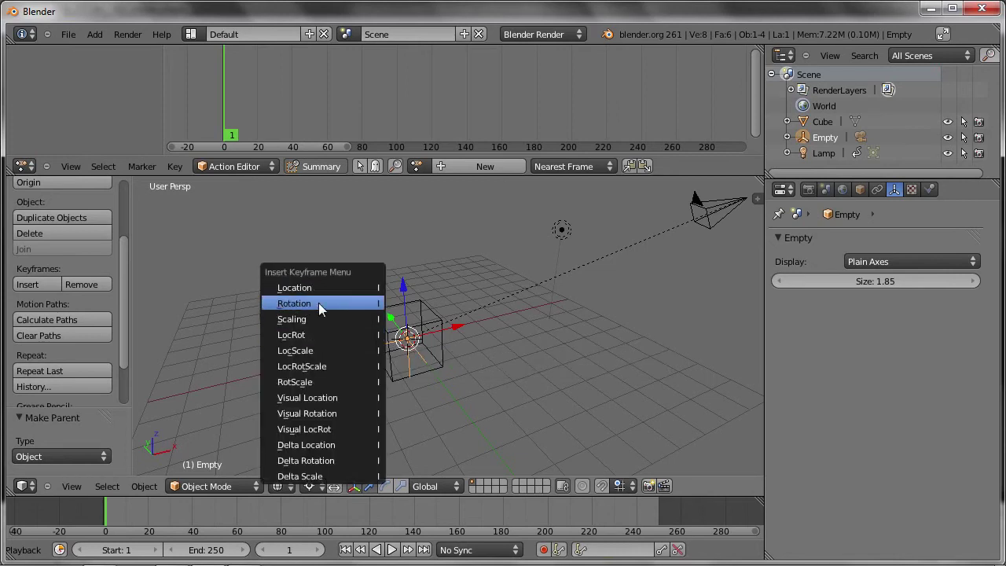
click(324, 302)
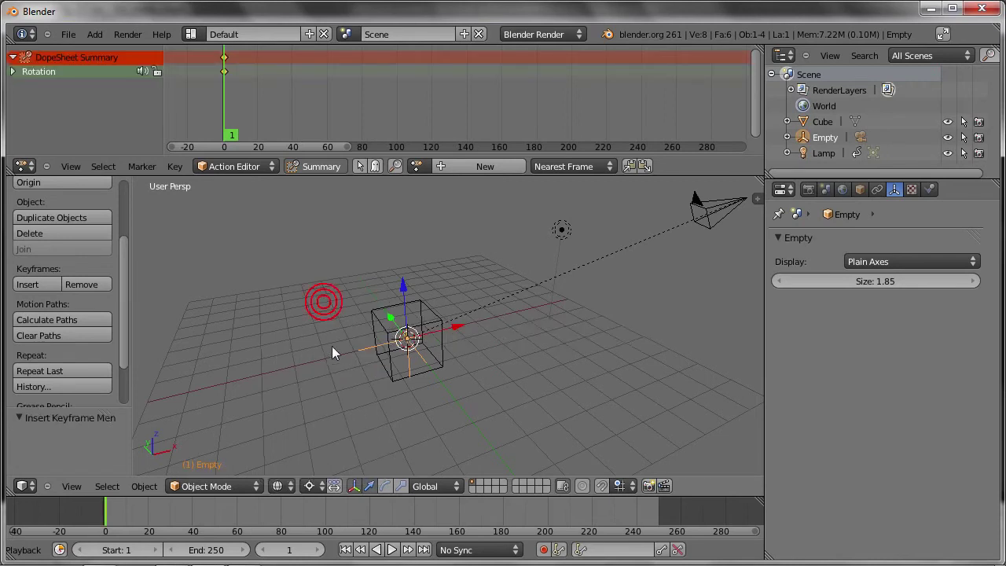
- At frame 100, rotate the Empty about Z, key its Rotation, and view through the camera
drag(119, 507, 327, 513)
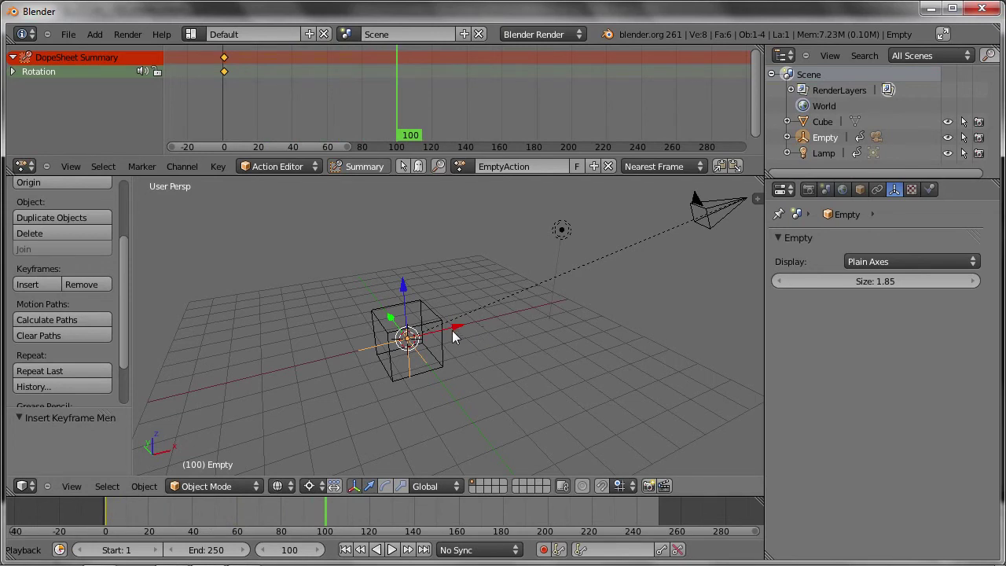
key(r)
key(z)
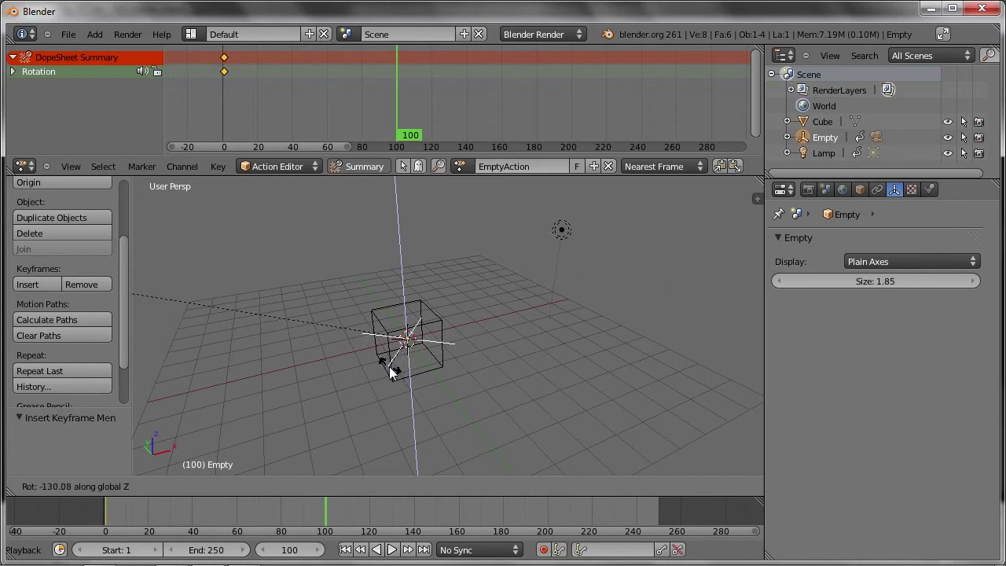
click(389, 366)
key(i)
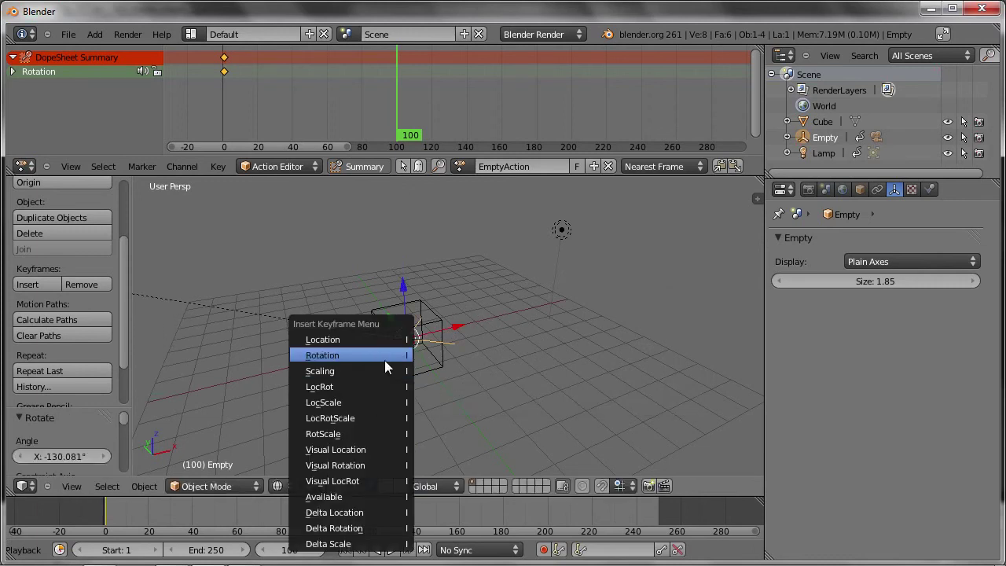
click(318, 355)
drag(224, 510, 177, 507)
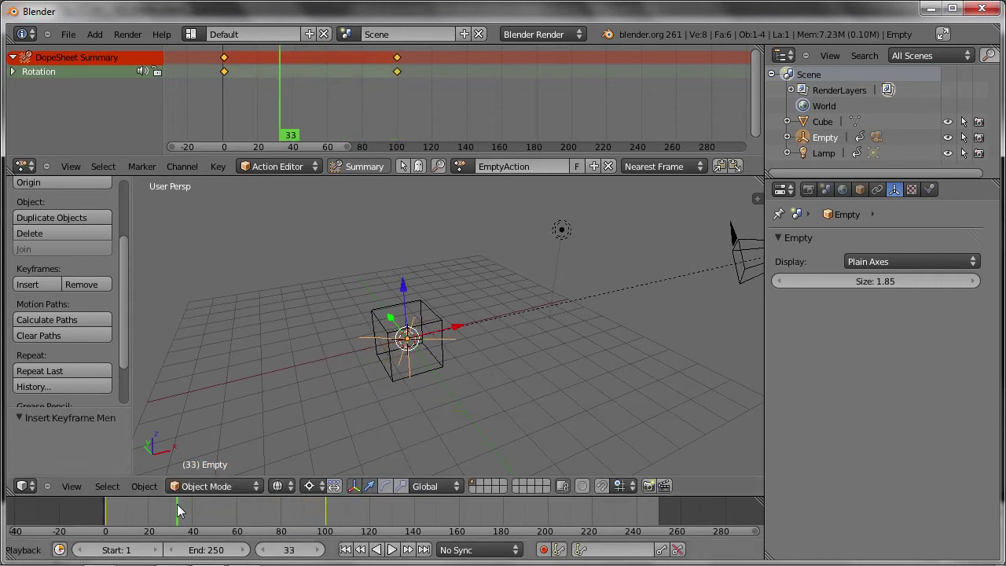
key(KP_0)
- In solid shading, play the orbit from the first frame, then move to frame 200
key(z)
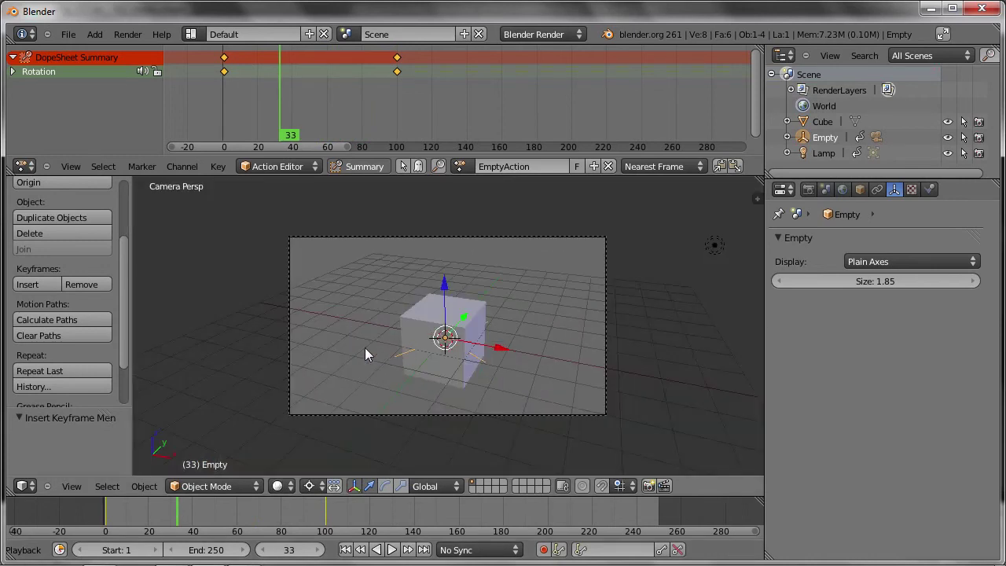
key(shift+Left)
key(alt+a)
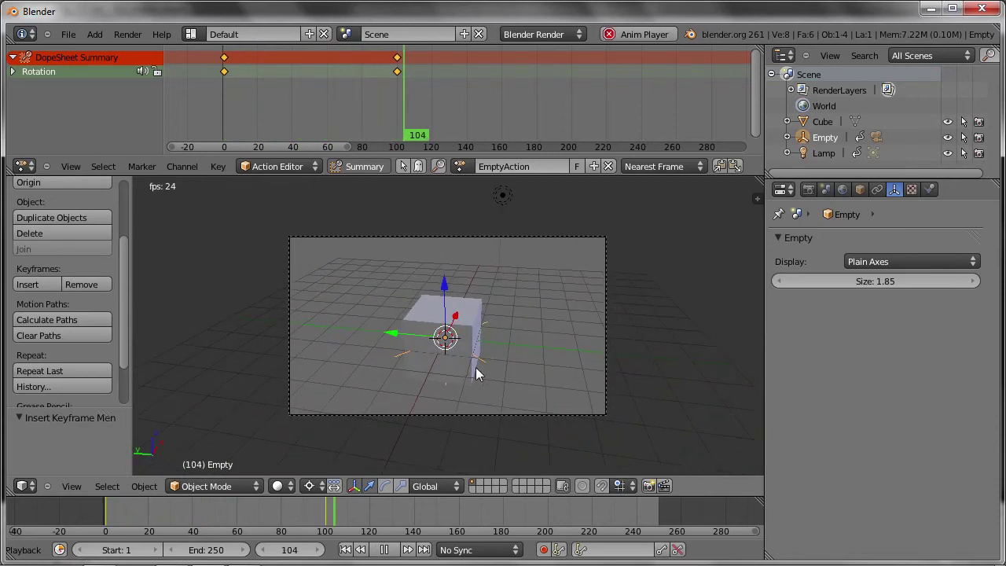
key(Escape)
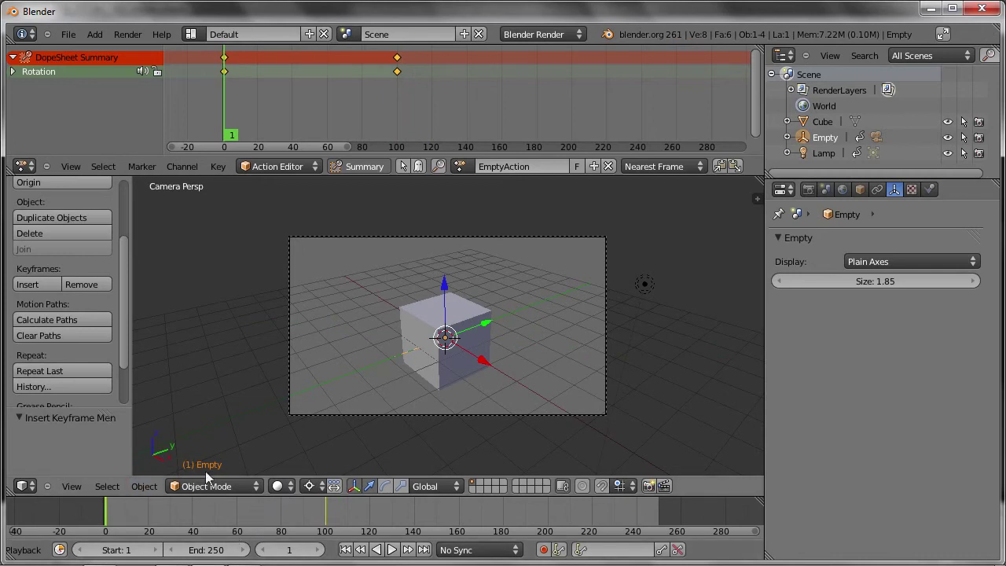
drag(147, 513, 548, 529)
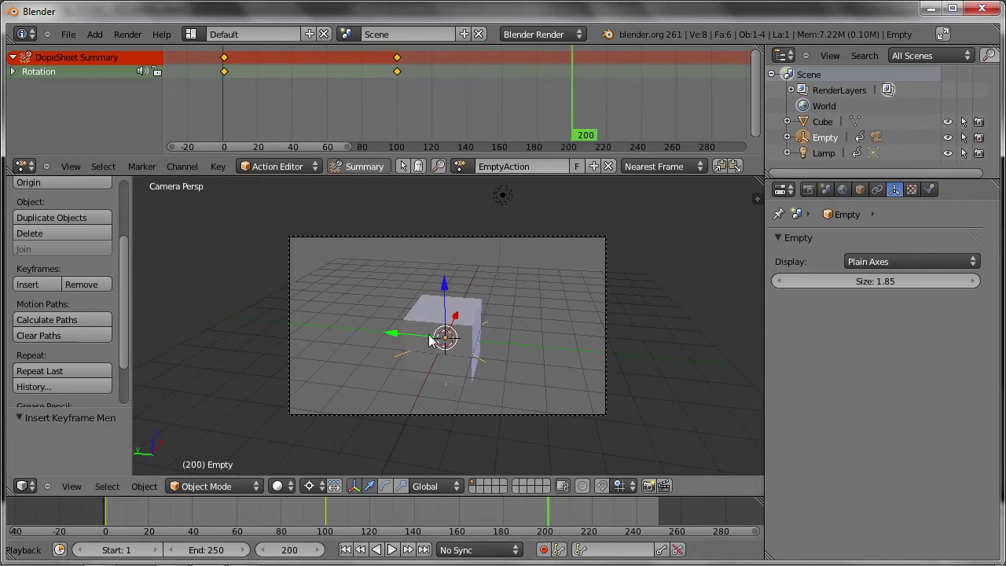
- At frame 200, rotate the Empty further about Z and key its Rotation
key(r)
key(z)
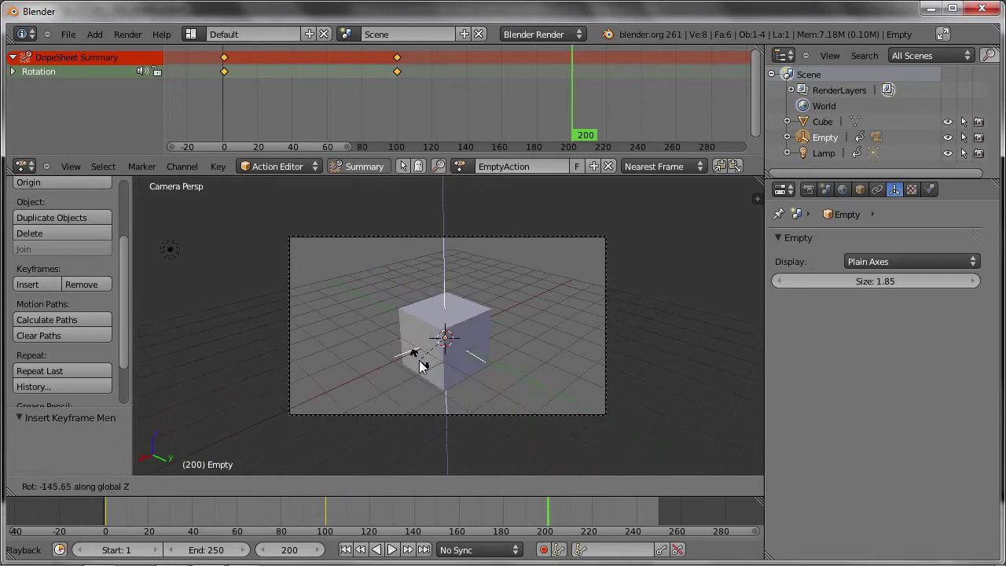
click(419, 361)
key(i)
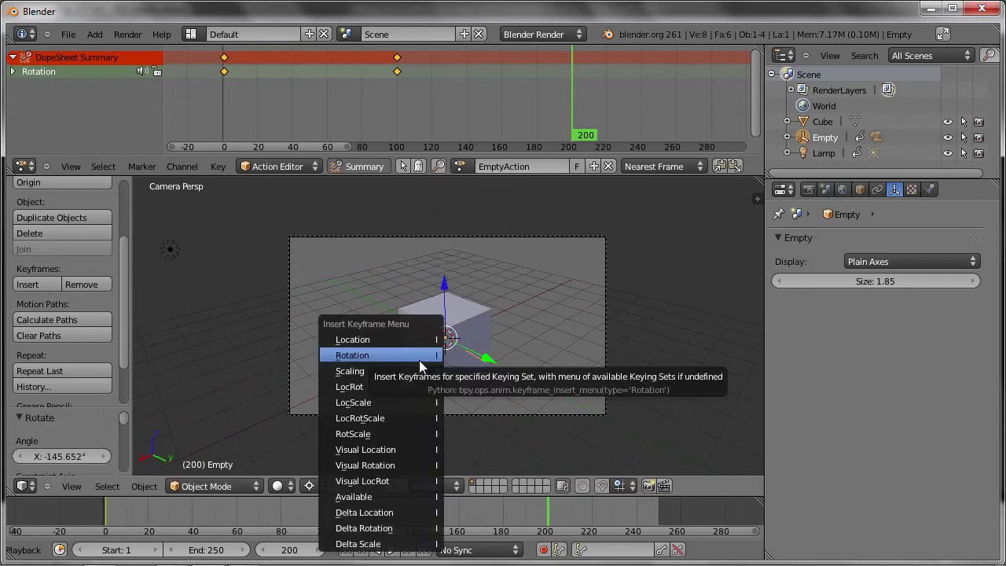
click(419, 360)
- Play back the three-key orbit twice, then split the top Dope Sheet area in two
mouse_move(495, 513)
mouse_down()
mouse_move(227, 508)
mouse_move(158, 491)
mouse_up()
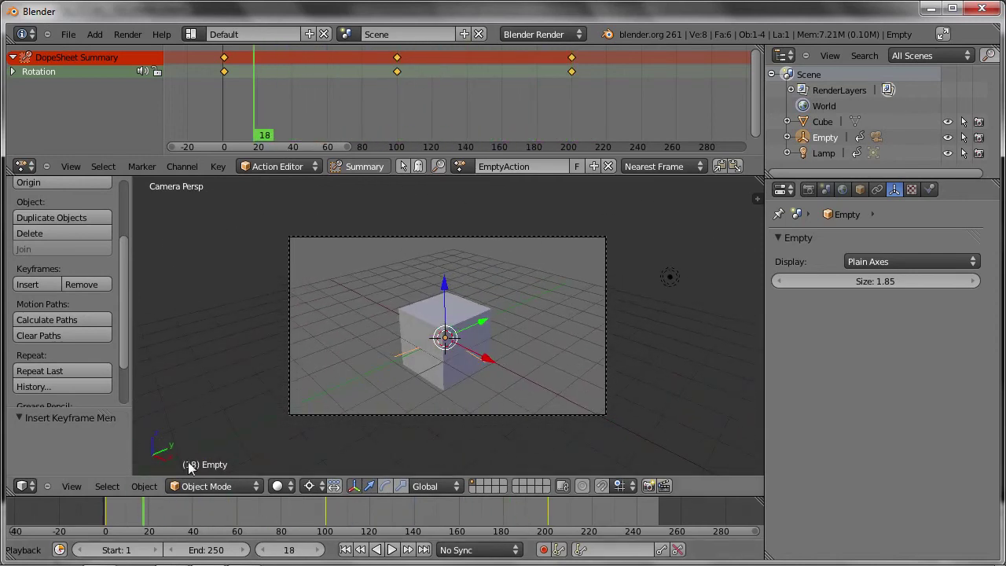
key(alt+a)
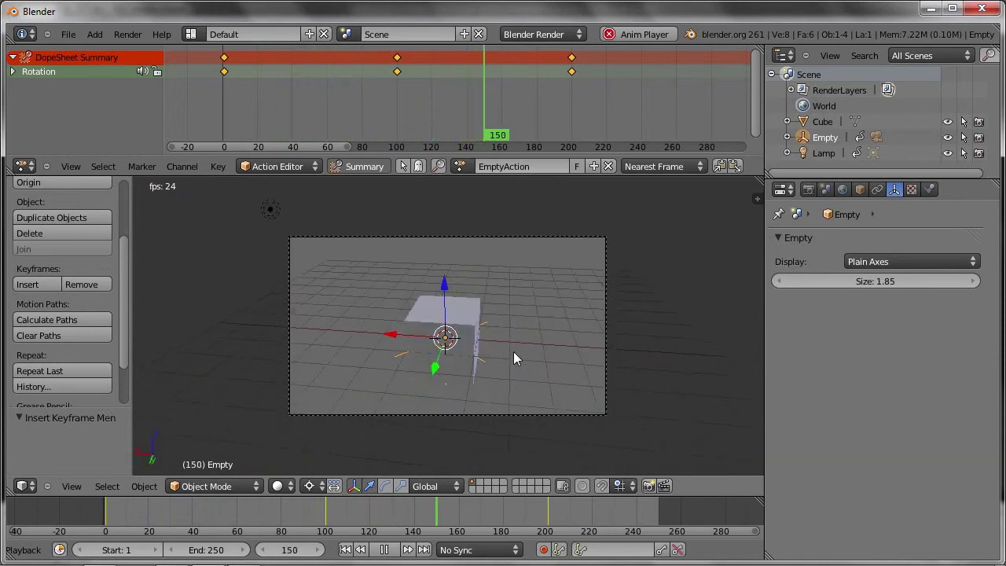
key(Escape)
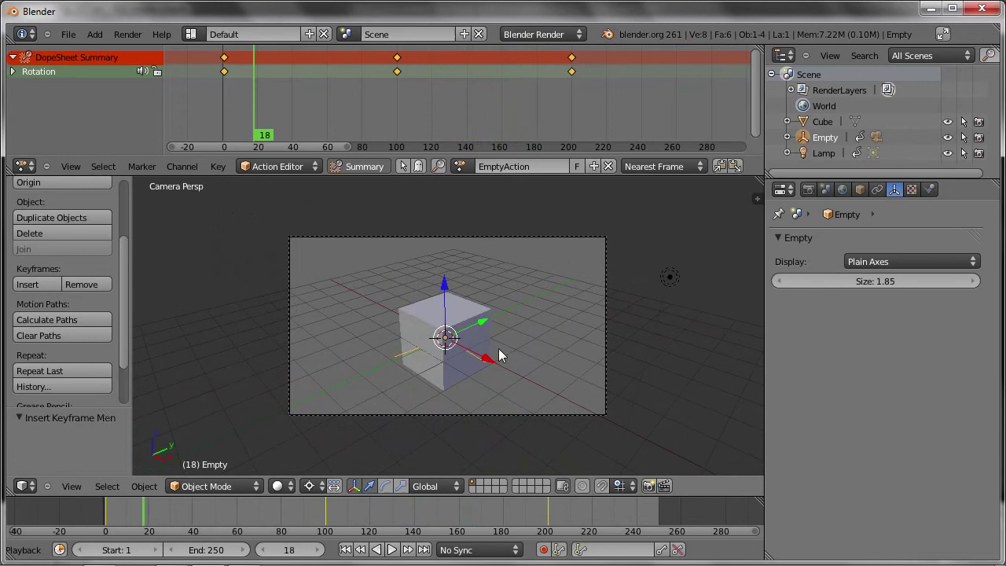
drag(125, 512, 104, 511)
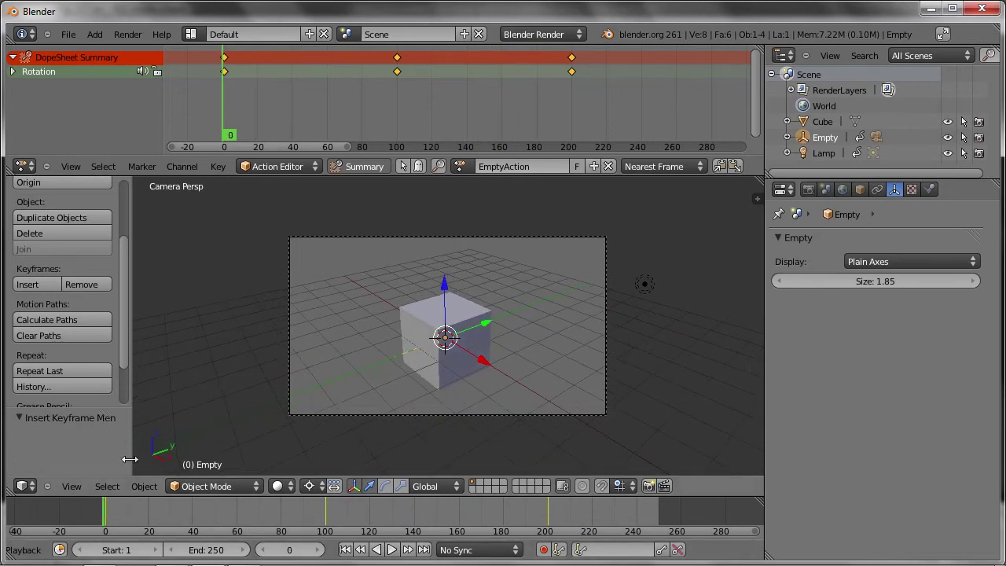
key(alt+a)
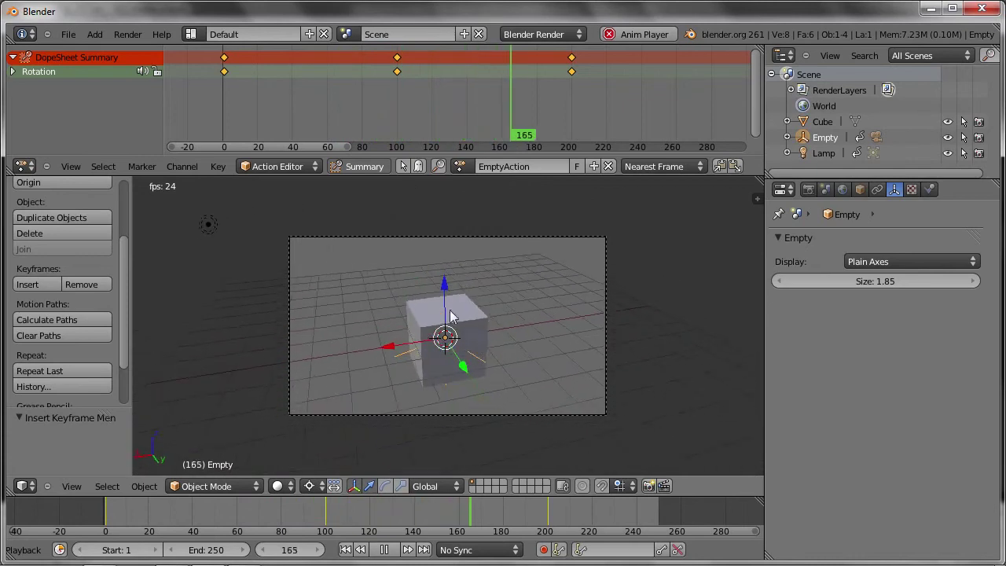
key(Escape)
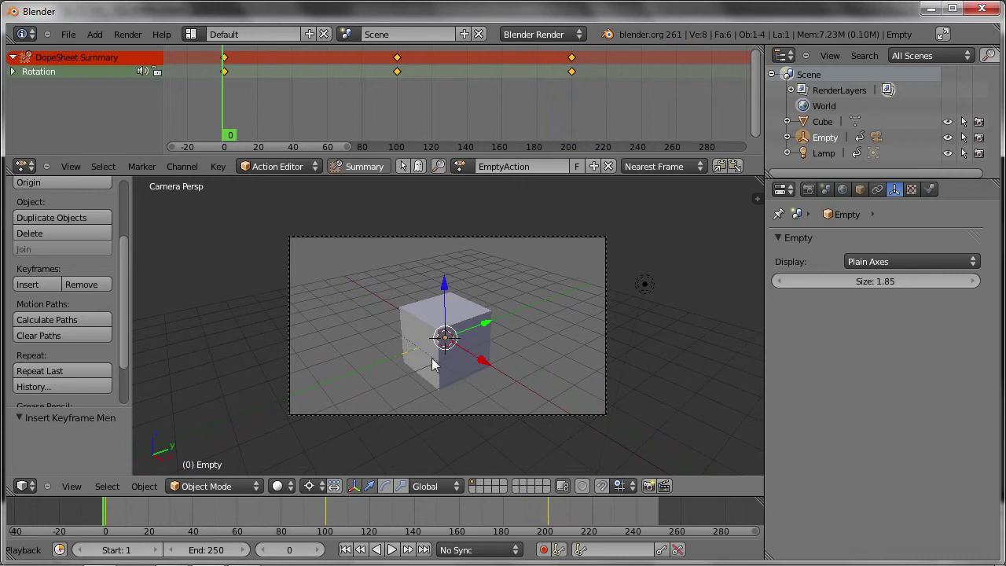
drag(8, 170, 480, 149)
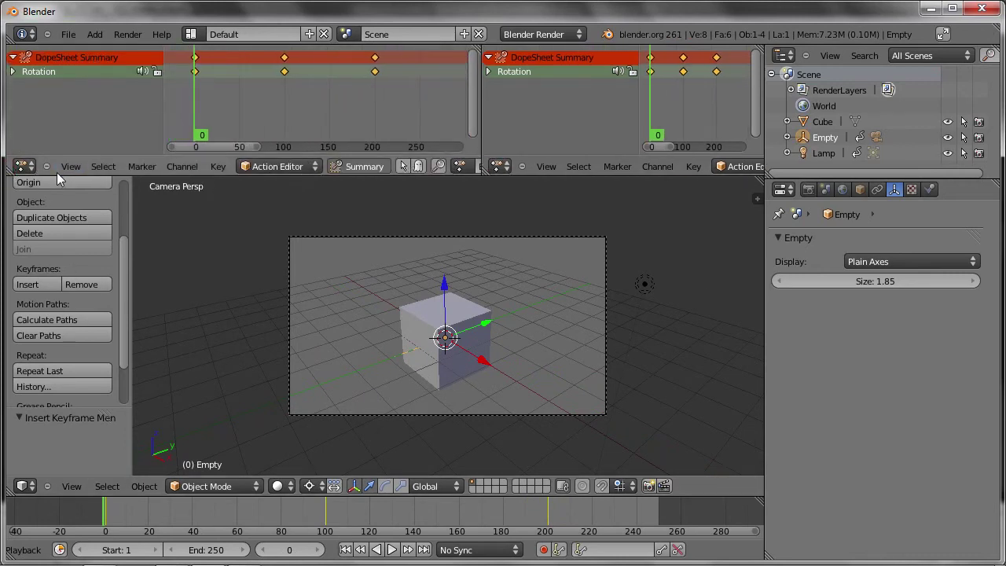
- Turn the left area into a maximised Graph Editor zoomed to the whole rotation curve
click(28, 167)
click(53, 218)
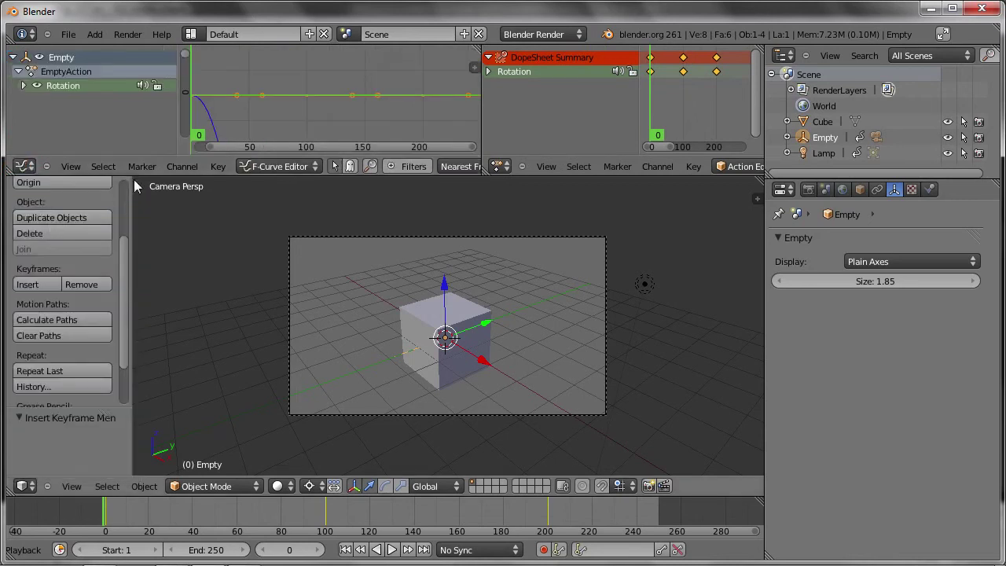
scroll(311, 85, down, 2)
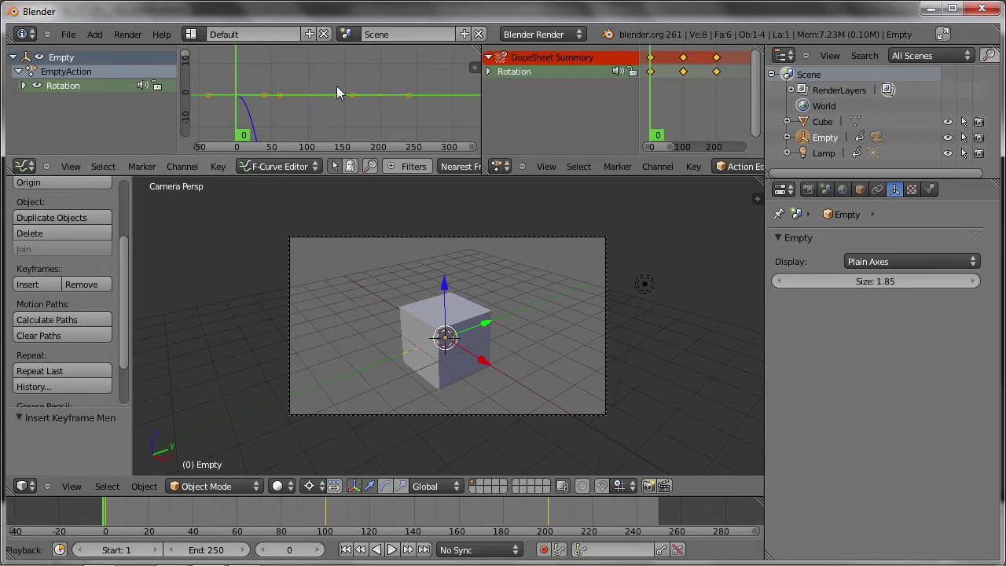
key(ctrl+Up)
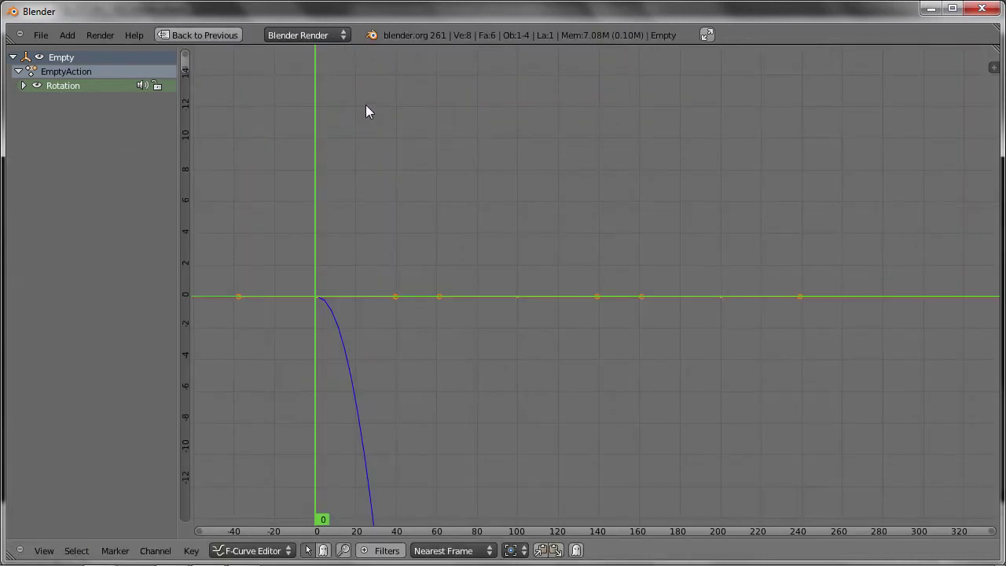
mouse_move(414, 100)
ctrl+middle_down()
mouse_move(436, 195)
mouse_move(498, 212)
mouse_move(514, 228)
mouse_move(501, 274)
ctrl+middle_up()
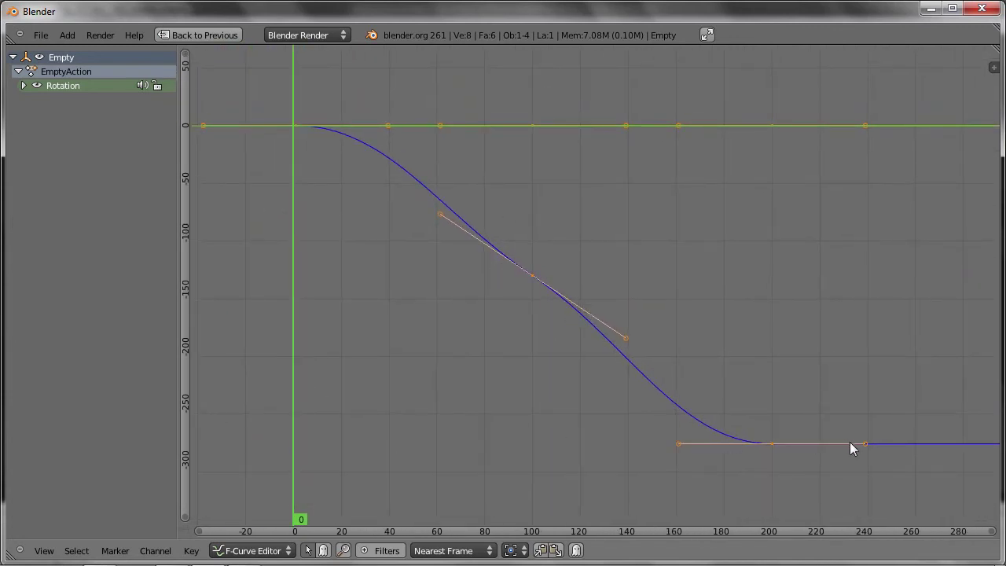
- Delete the middle rotation keyframe at frame 100
right_click(774, 443)
right_click(532, 275)
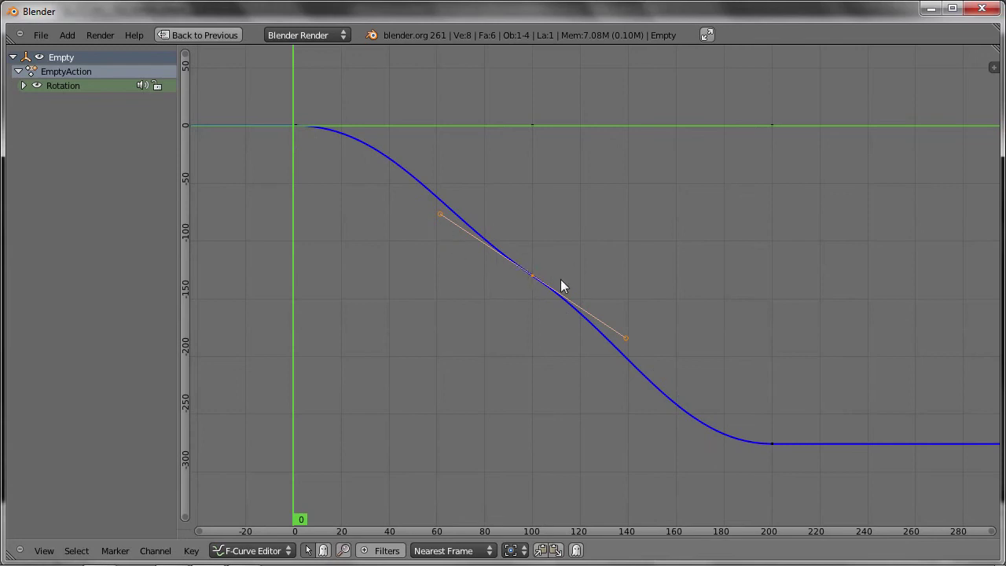
key(x)
click(535, 280)
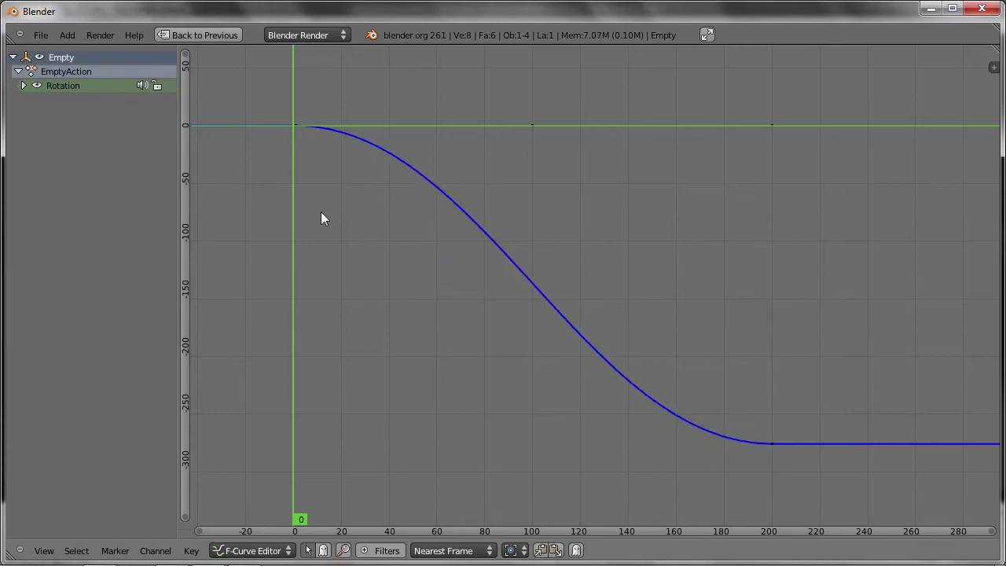
- Restore the layout, inspect the two remaining rotation keys, then maximise the curve editor again
key(ctrl+Up)
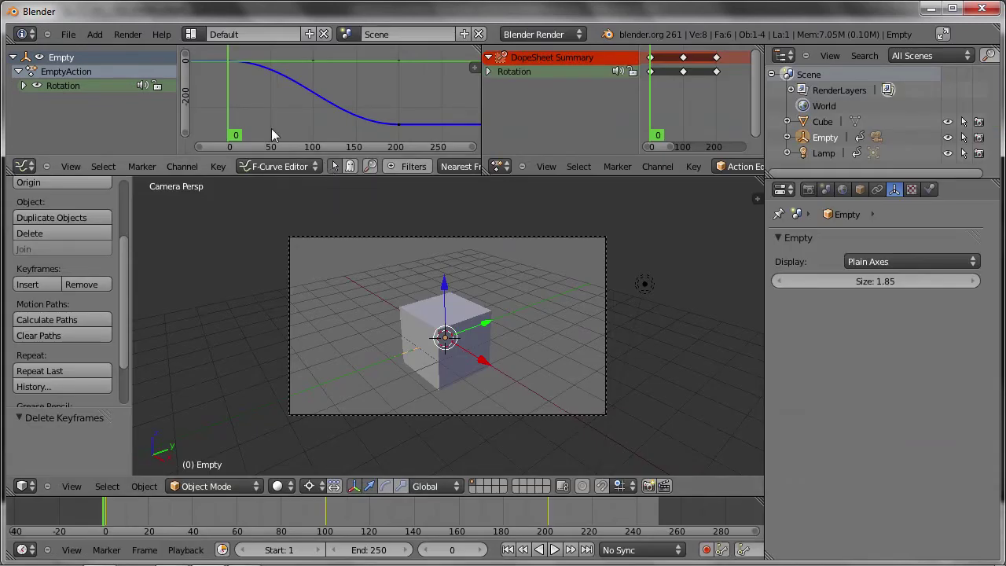
drag(228, 103, 385, 133)
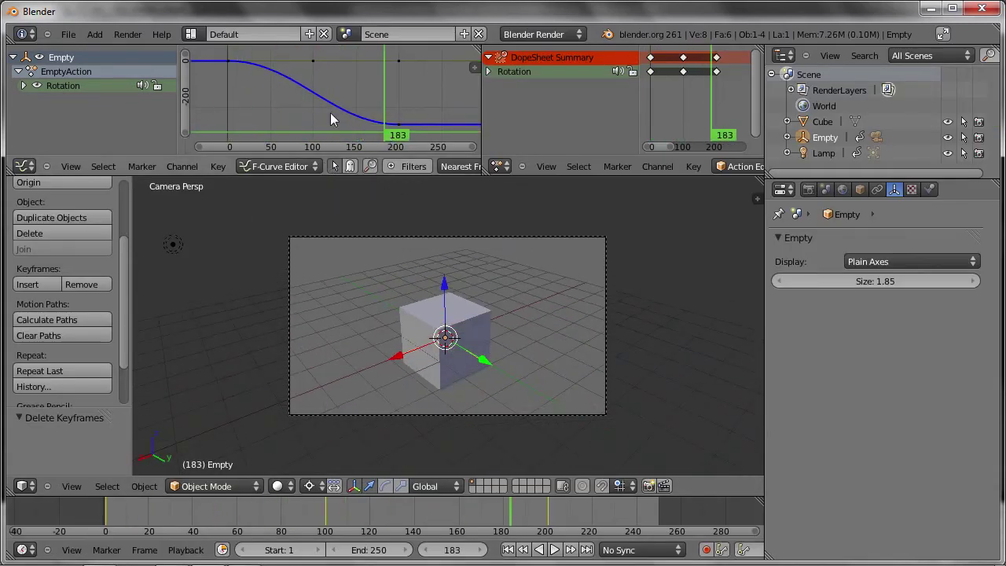
right_click(227, 60)
right_click(399, 124)
drag(246, 85, 384, 119)
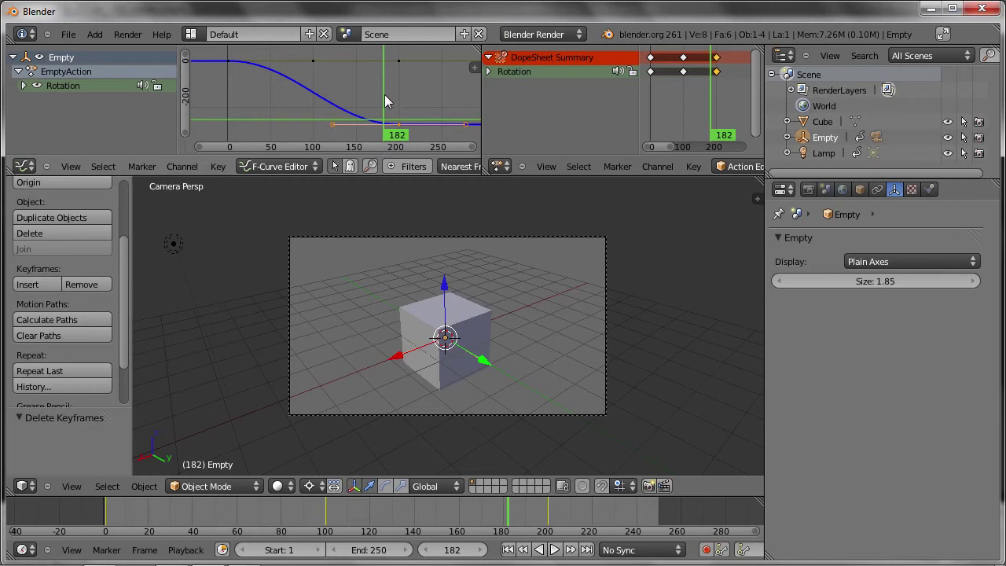
key(ctrl+Up)
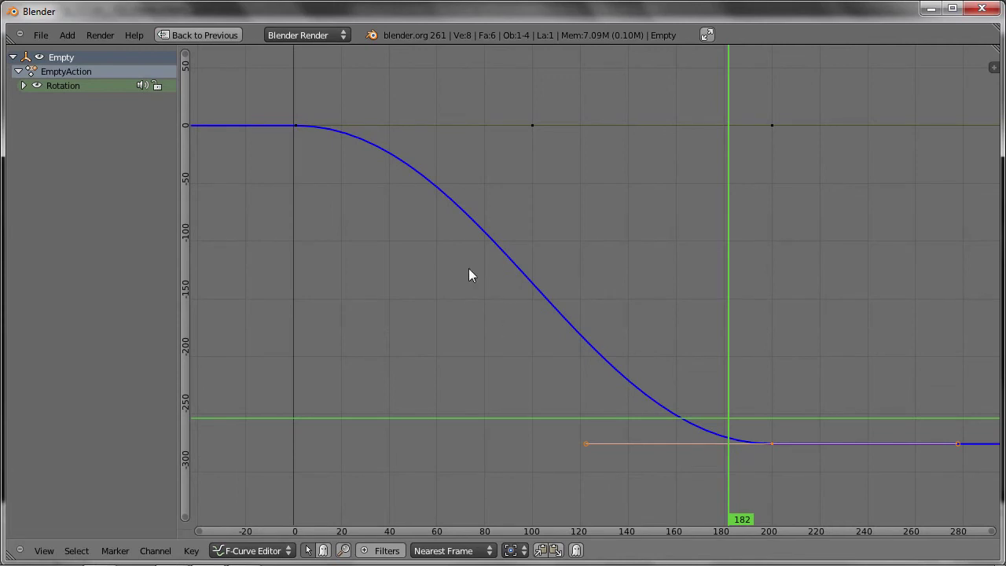
- Show the Graph Editor sidebar and collapse its View and Active F-Curve sections
key(n)
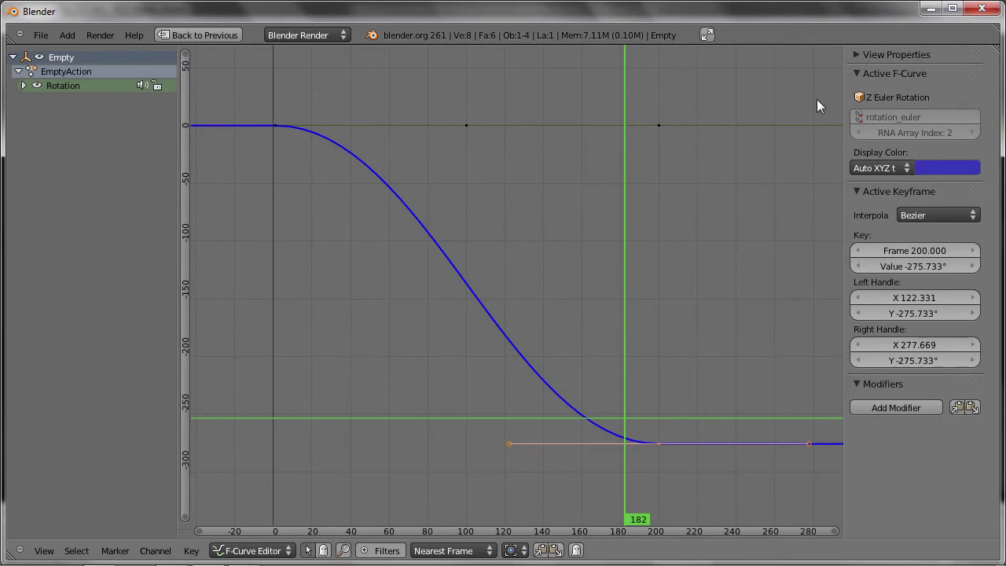
click(855, 54)
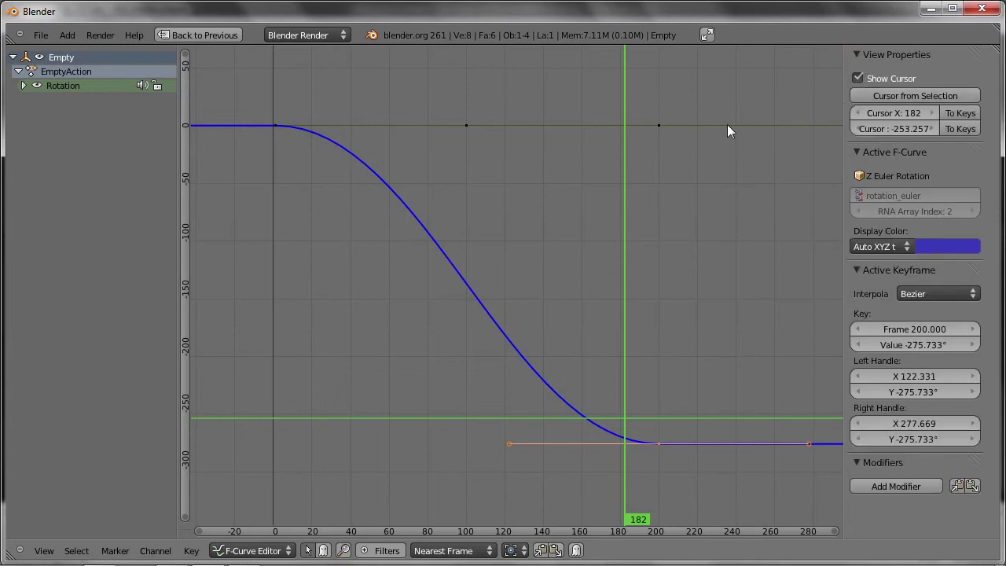
click(853, 76)
click(856, 76)
click(855, 54)
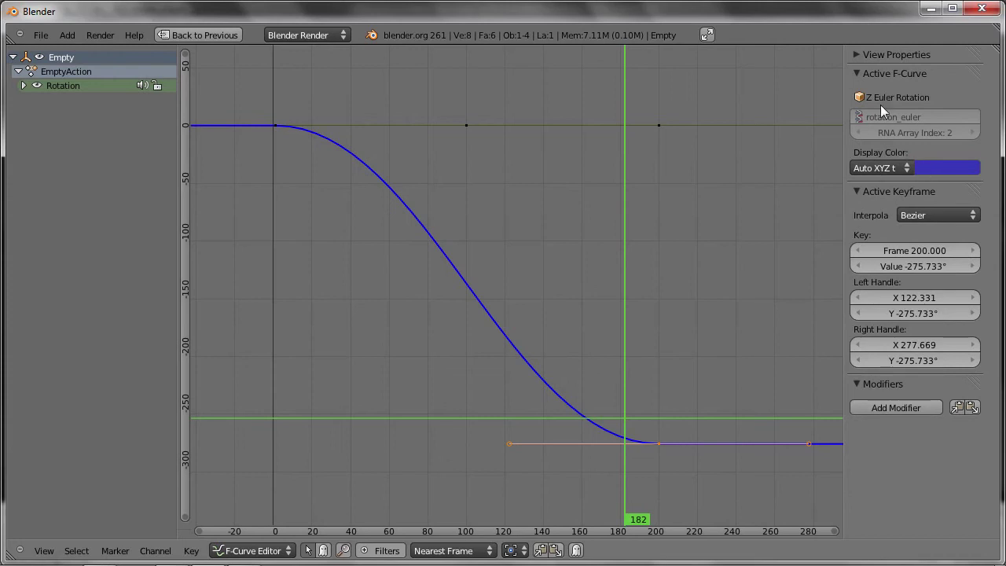
click(856, 73)
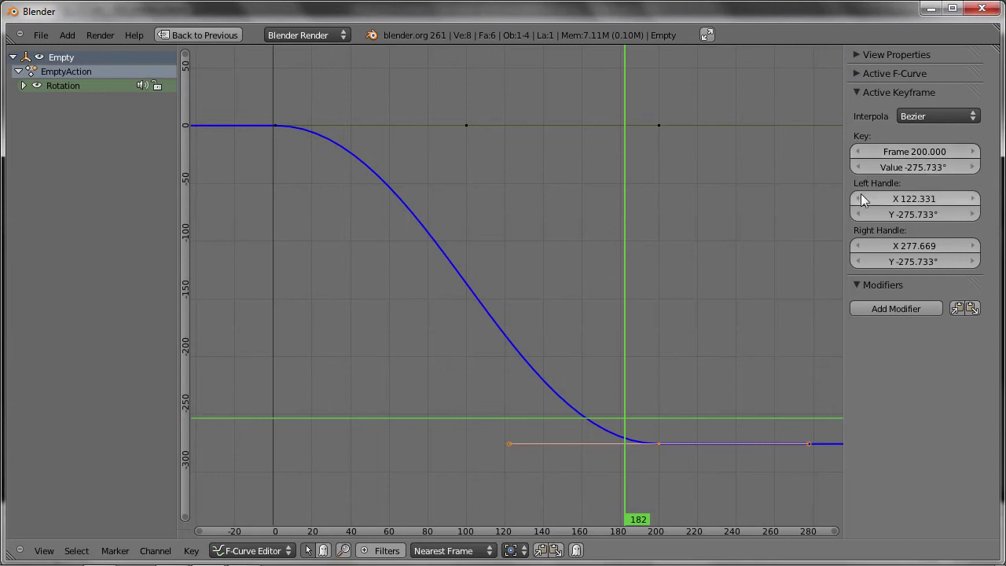
- Set the frame-200 rotation key's value to -360 and zoom out to see the full curve
drag(652, 451, 660, 448)
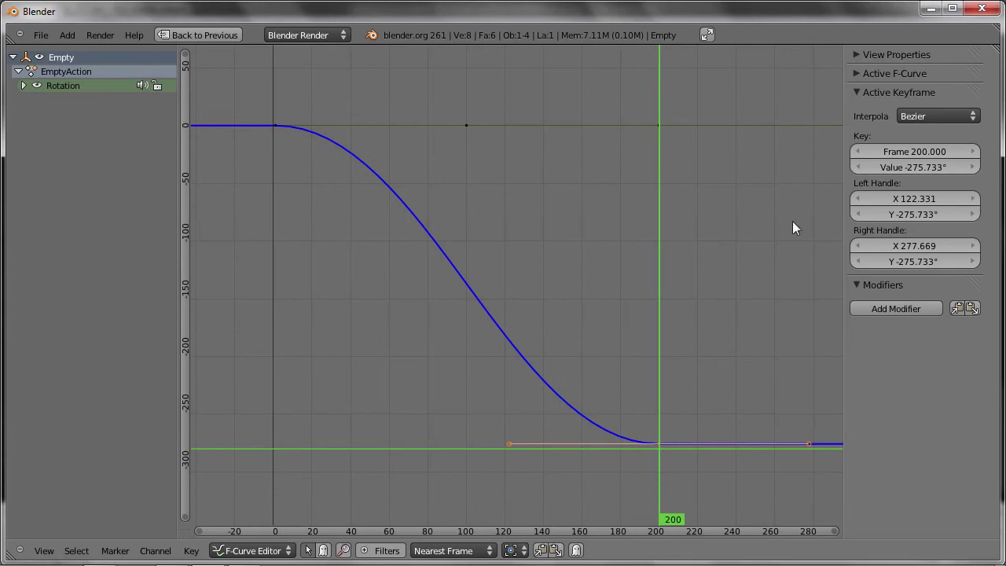
click(913, 167)
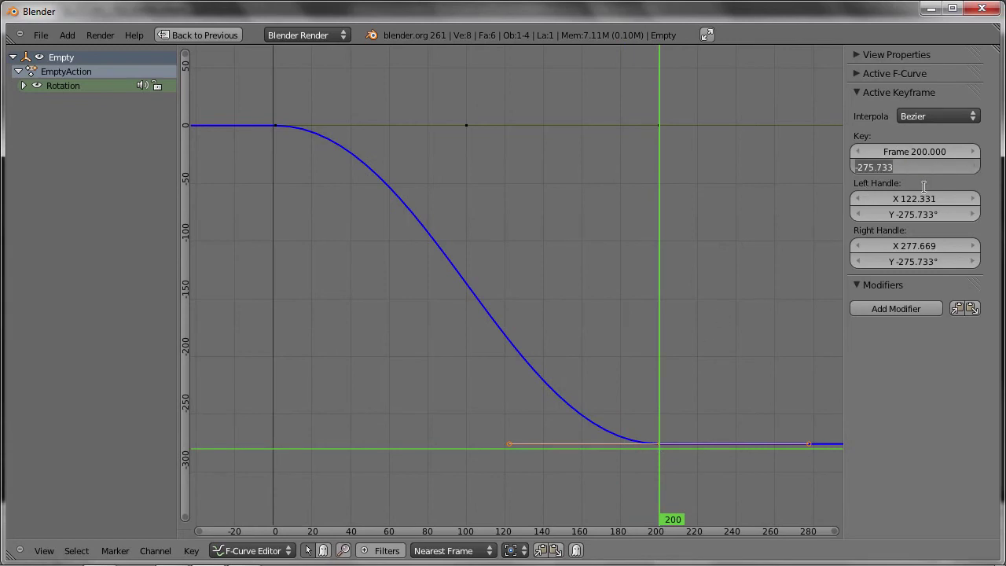
key(BackSpace)
key(Return)
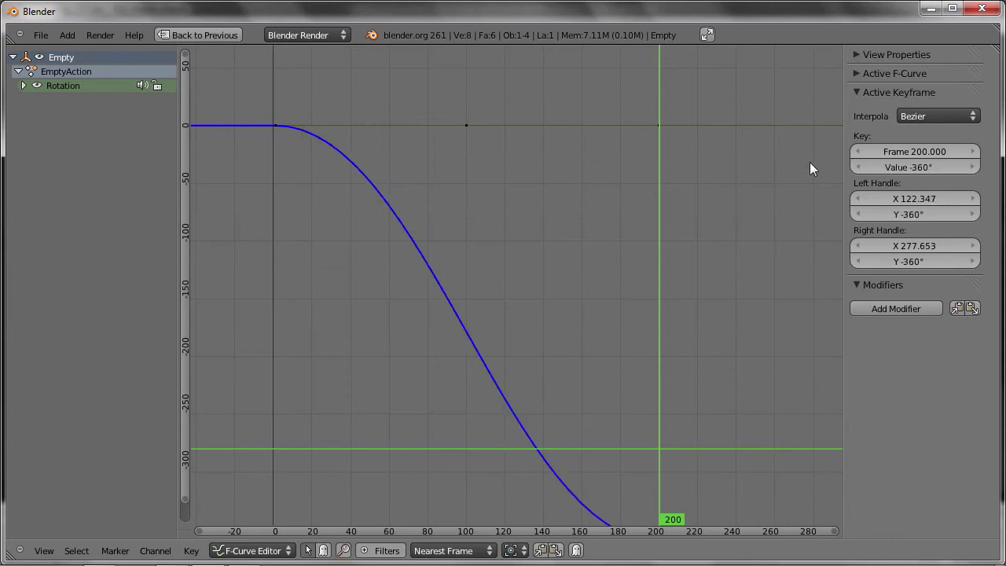
ctrl+middle_drag(702, 236, 710, 244)
ctrl+middle_drag(720, 283, 665, 393)
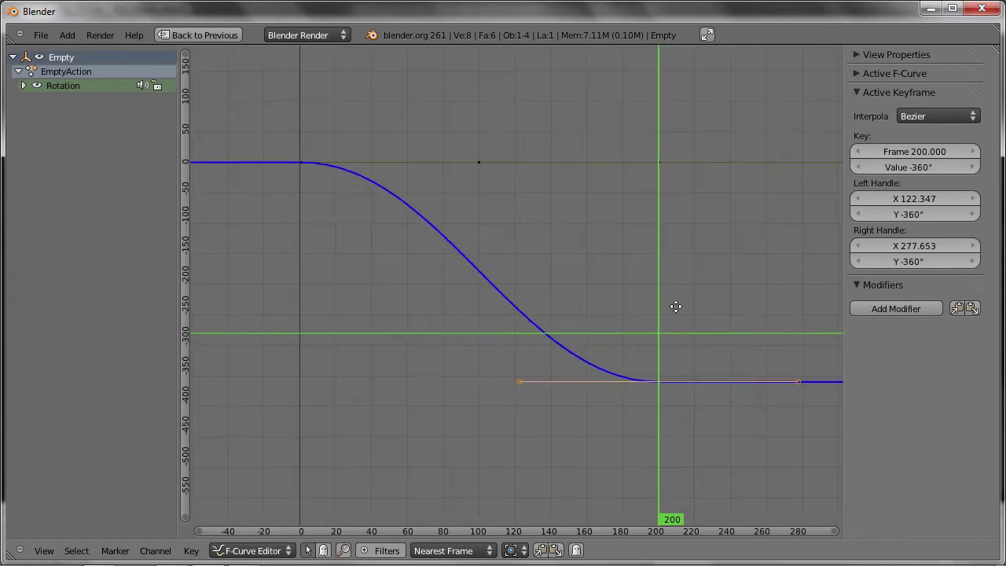
mouse_move(661, 405)
mouse_down()
mouse_move(359, 371)
mouse_move(643, 386)
mouse_up()
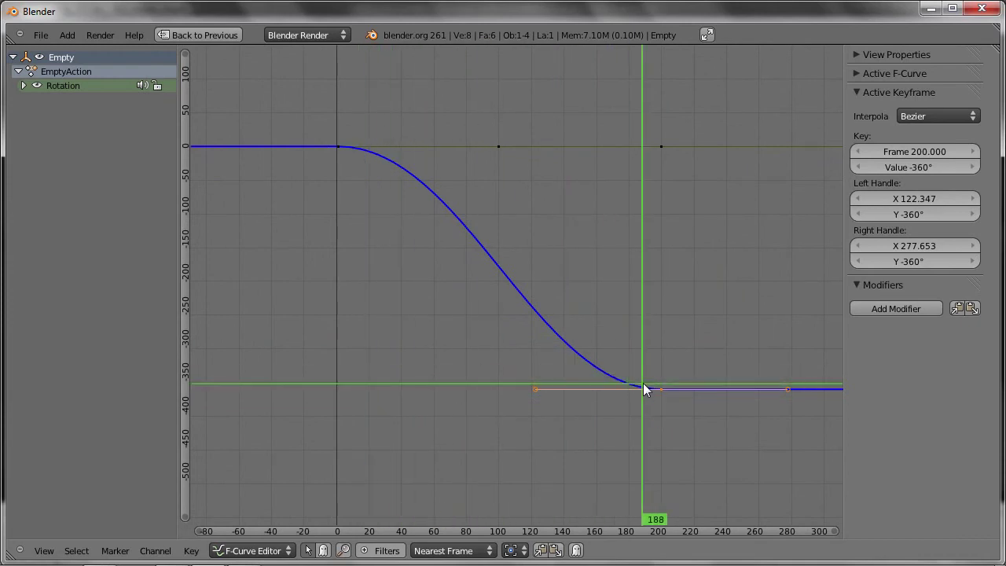
- Set the rotation keyframes to Linear interpolation for a straight 0 to -360° ramp
right_click(338, 146)
right_click(430, 306)
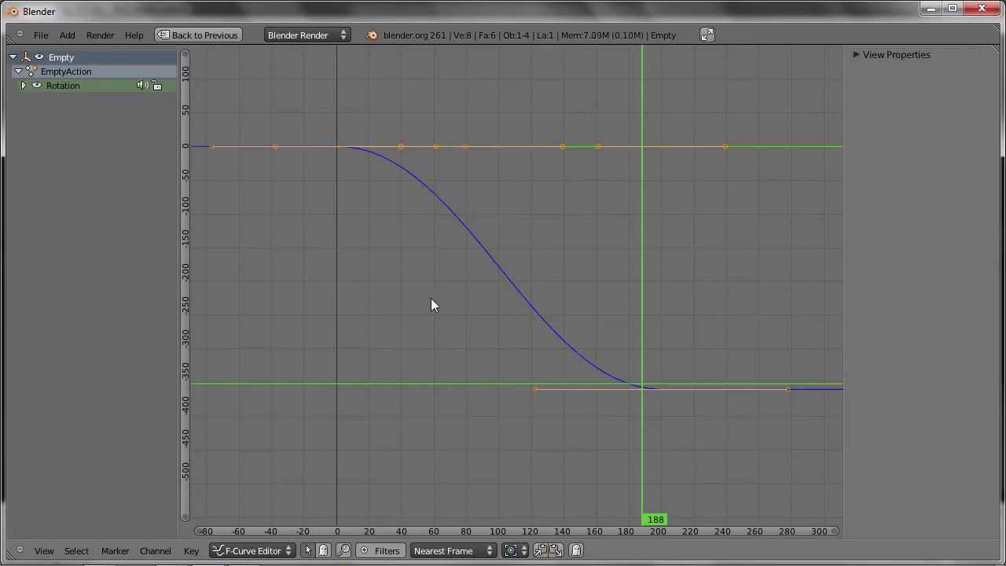
key(t)
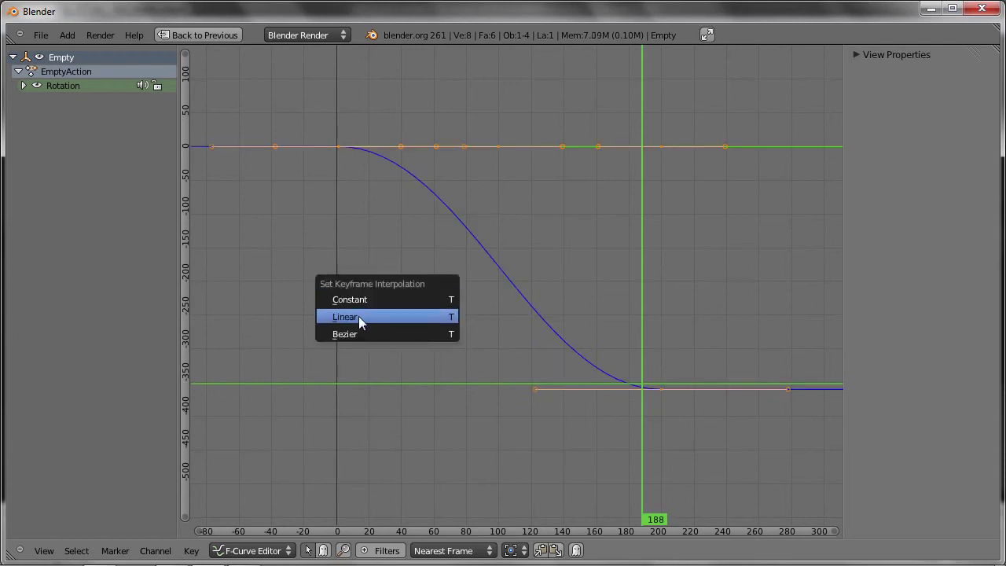
click(358, 316)
- Restore the multi-editor layout, play the orbit back, and select the keys at frames 100 and 200
click(359, 258)
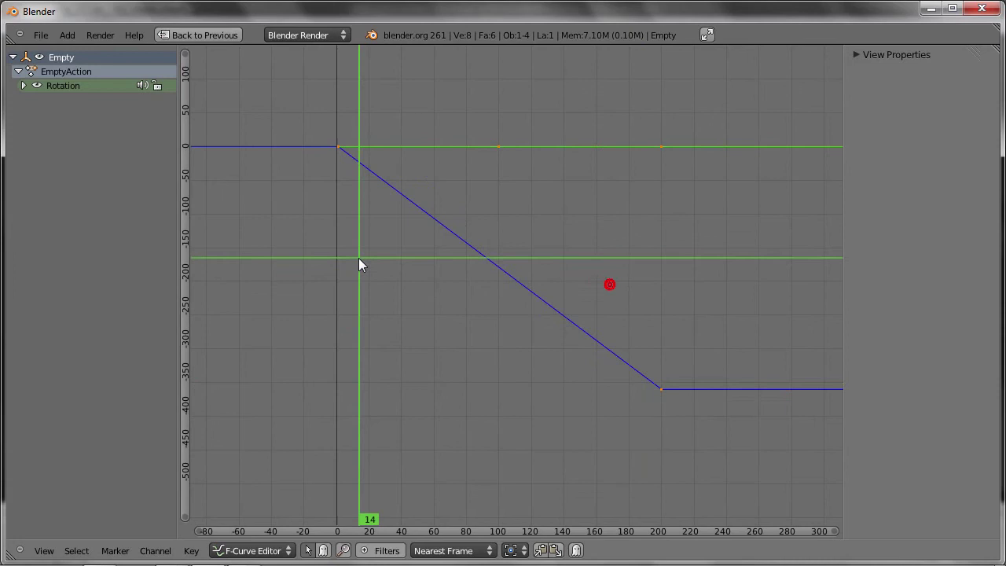
key(ctrl+Up)
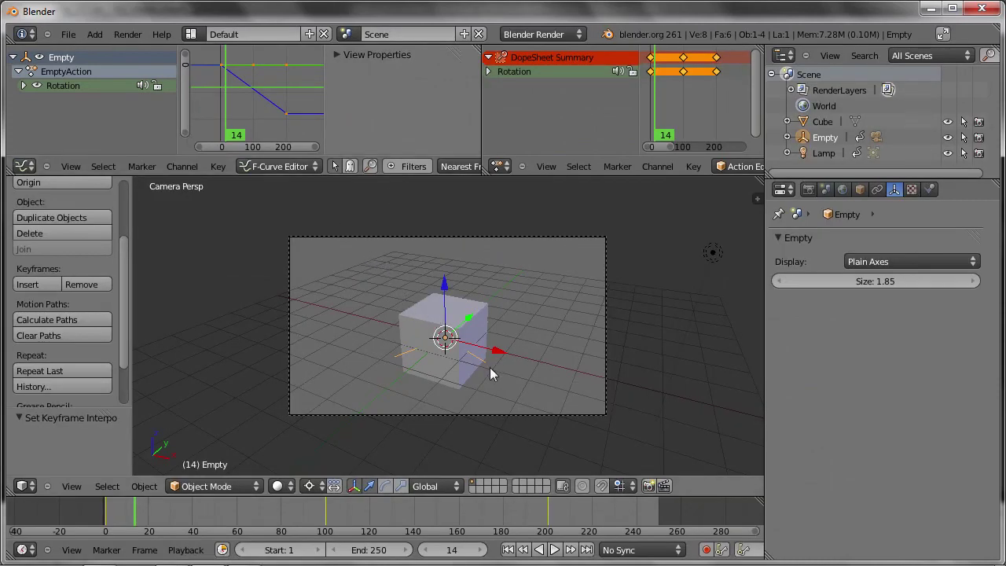
key(alt+a)
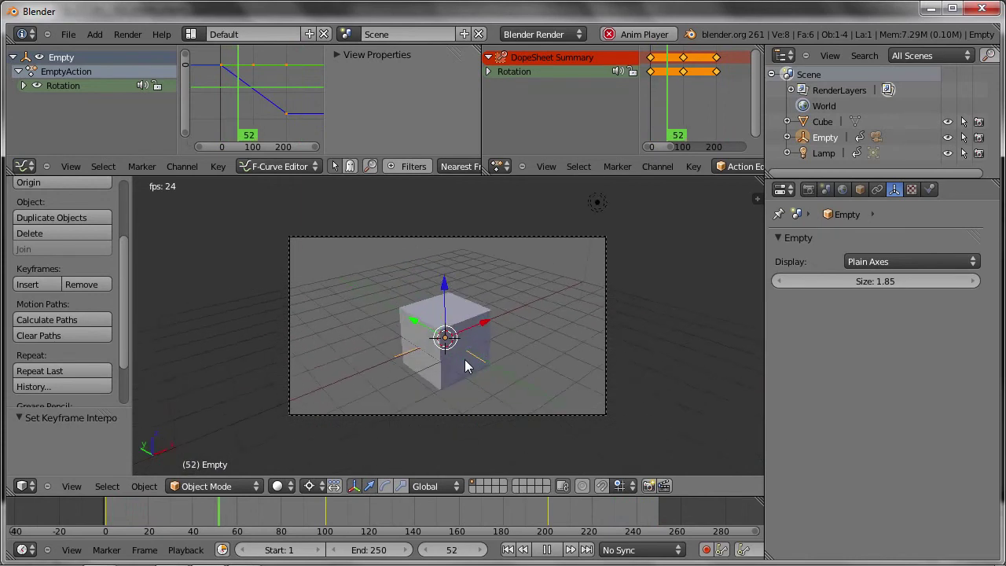
key(Escape)
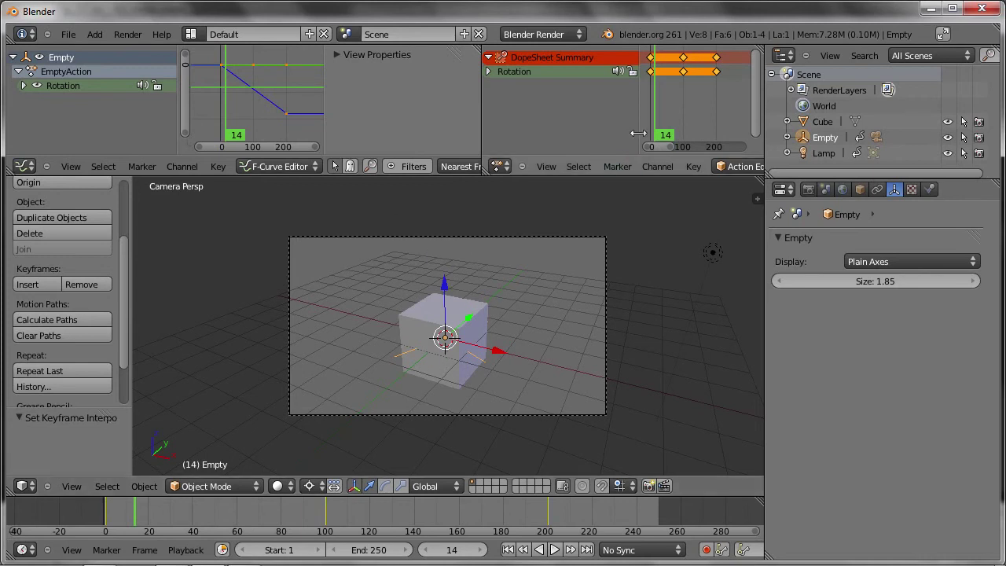
click(715, 58)
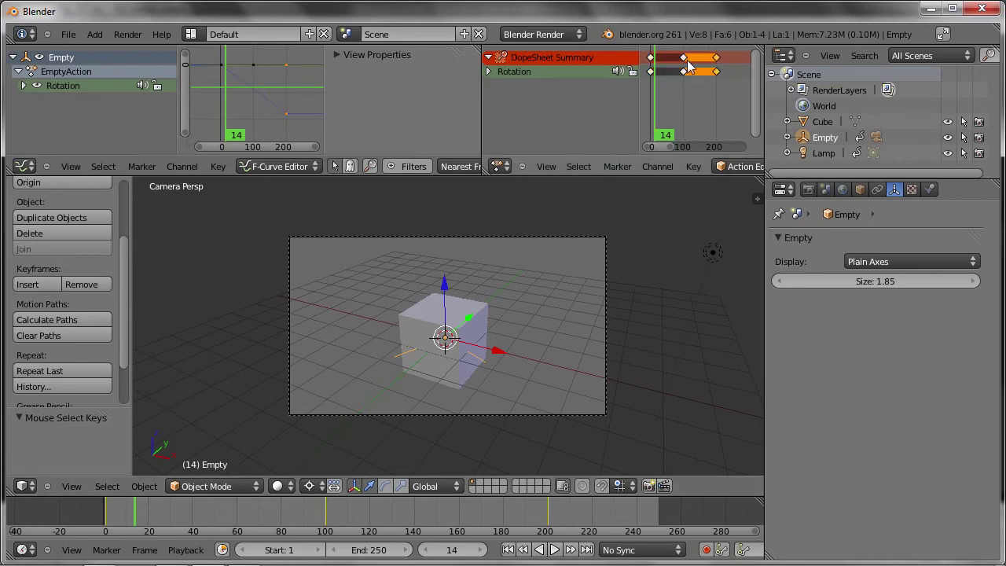
shift+click(683, 60)
- Delete the keyframes at frames 100 and 200 and expand the Rotation channel
key(x)
click(674, 63)
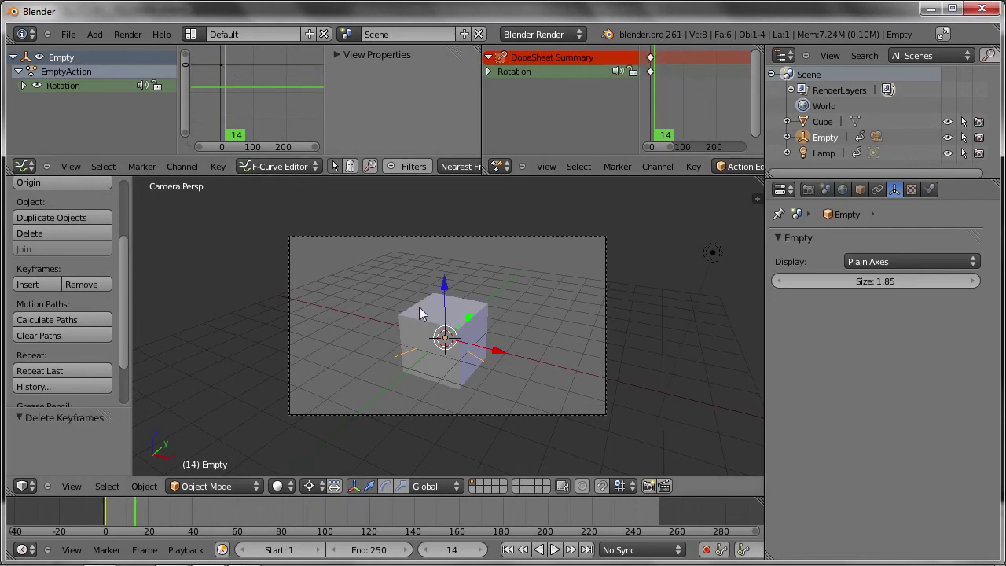
click(24, 85)
click(56, 131)
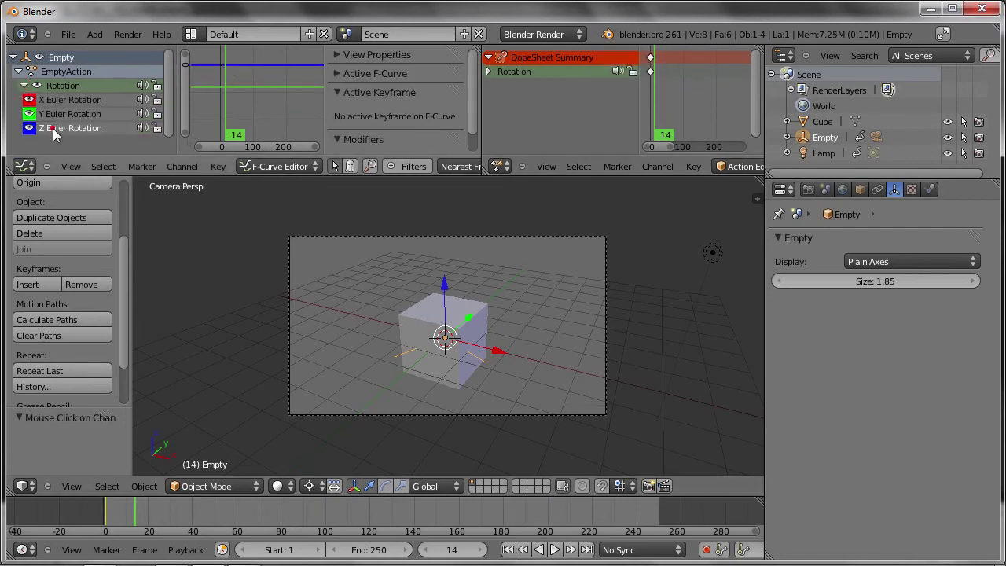
- Delete the X and Y Euler Rotation channels, keeping only Z Euler Rotation
click(62, 111)
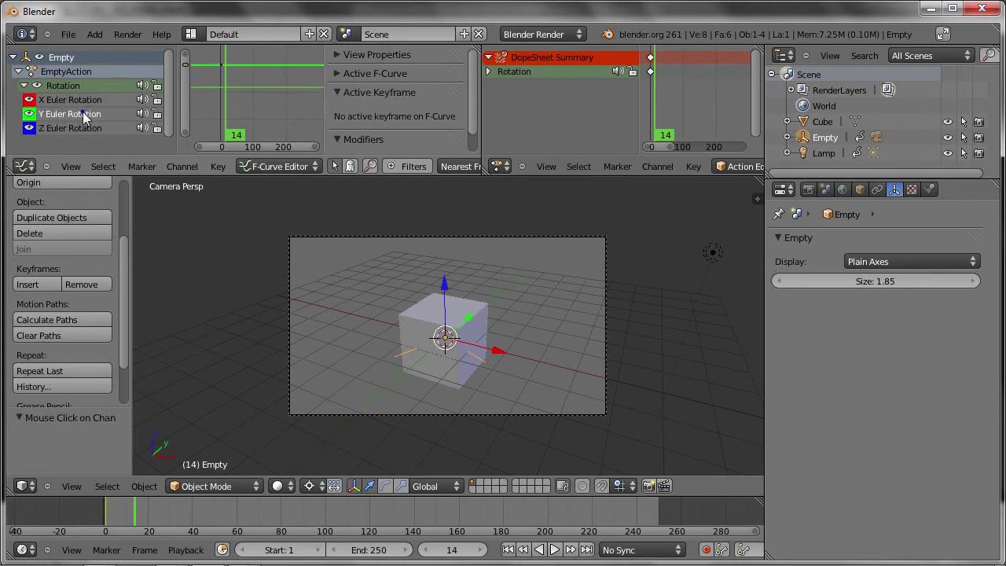
key(x)
click(78, 100)
key(x)
click(79, 101)
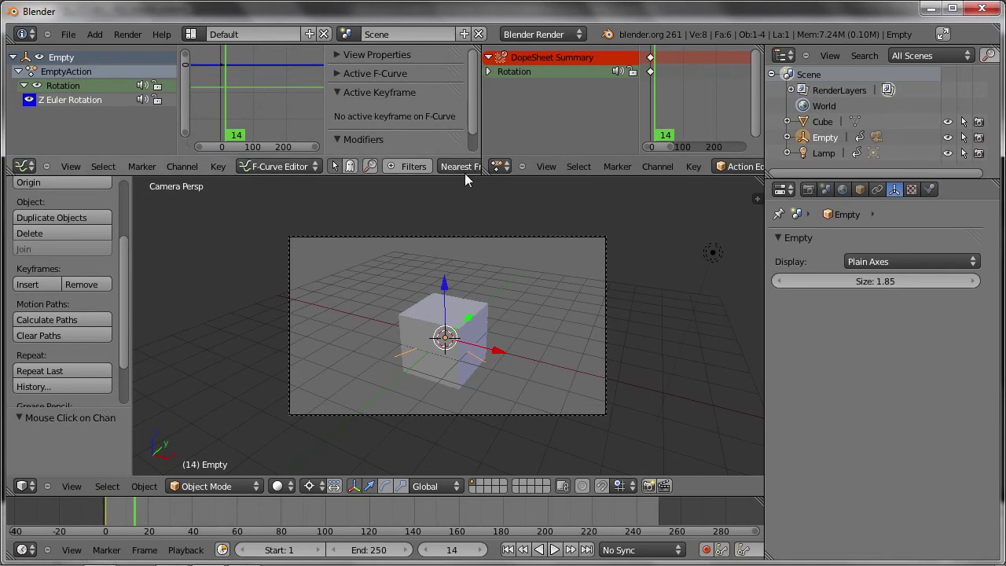
- Enlarge the Graph Editor, select the frame-1 key, and maximize the flat Z Euler Rotation curve
drag(467, 174, 471, 253)
drag(481, 205, 632, 206)
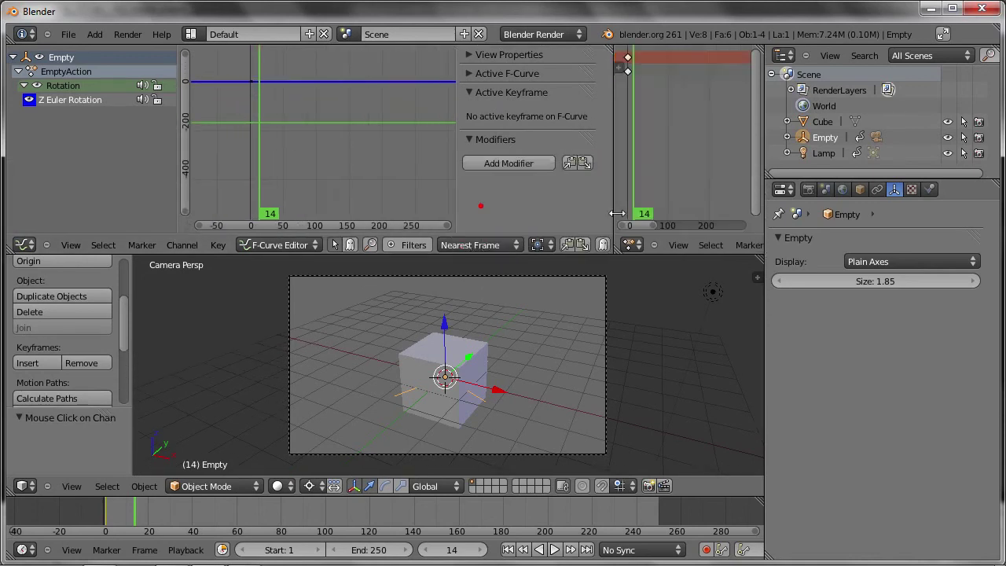
right_click(254, 81)
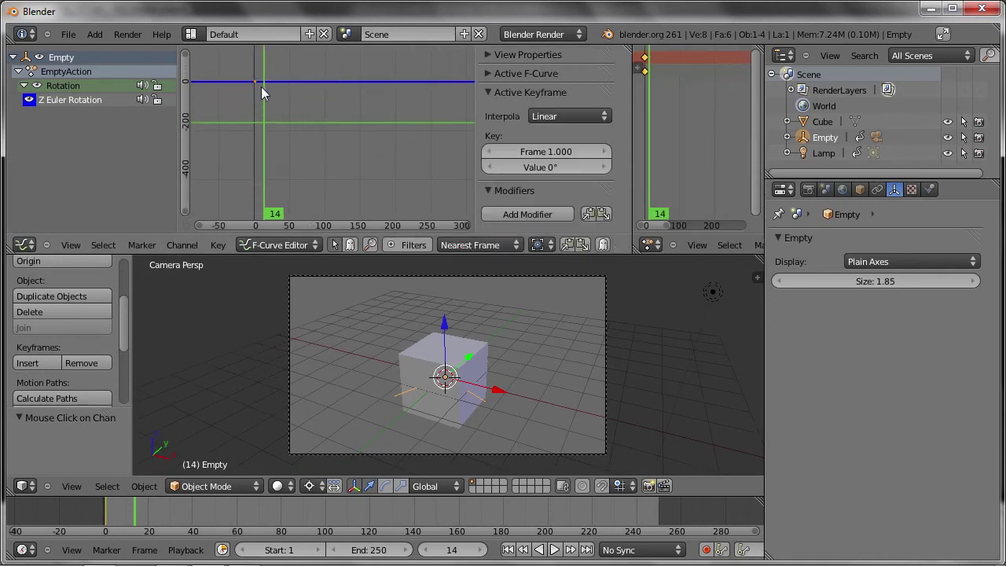
drag(252, 99, 324, 133)
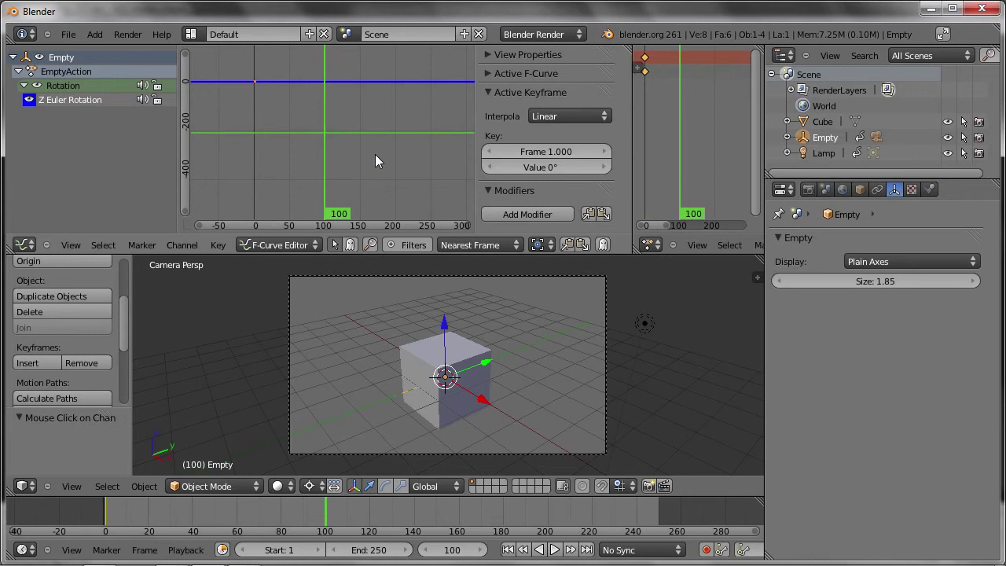
key(ctrl+Up)
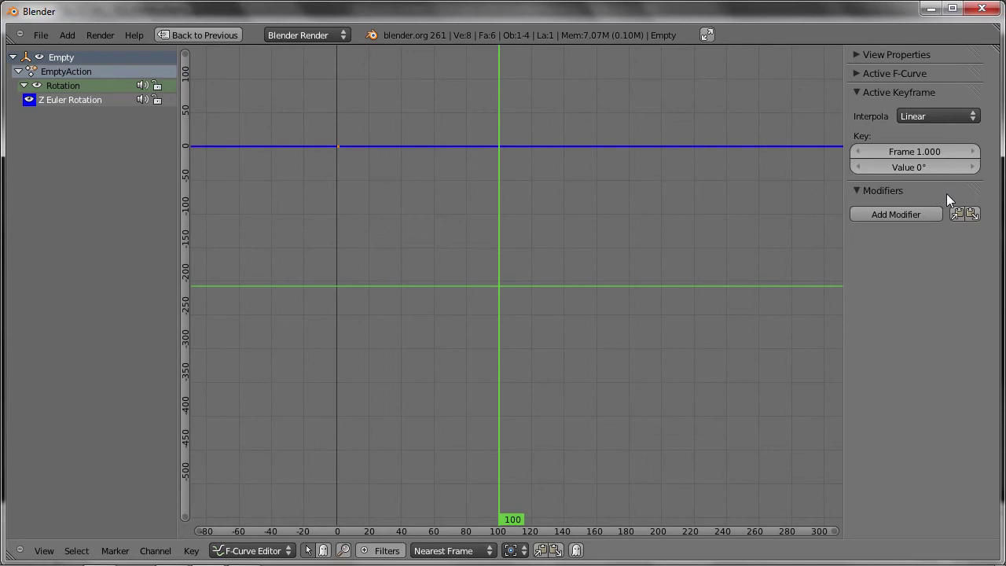
- Add a Generator modifier turning Z Euler Rotation into a steep 0 + 1.000x line
click(900, 215)
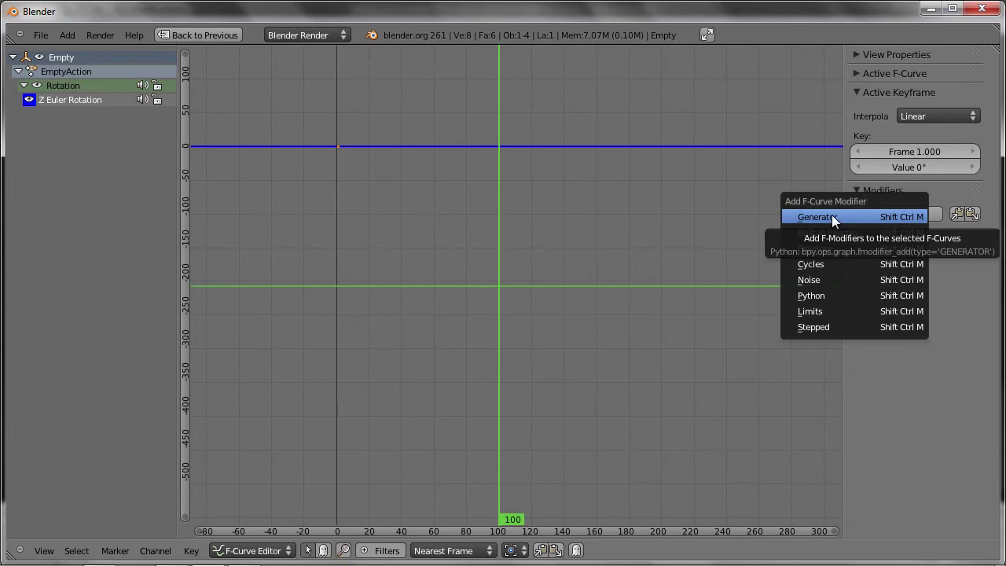
click(864, 215)
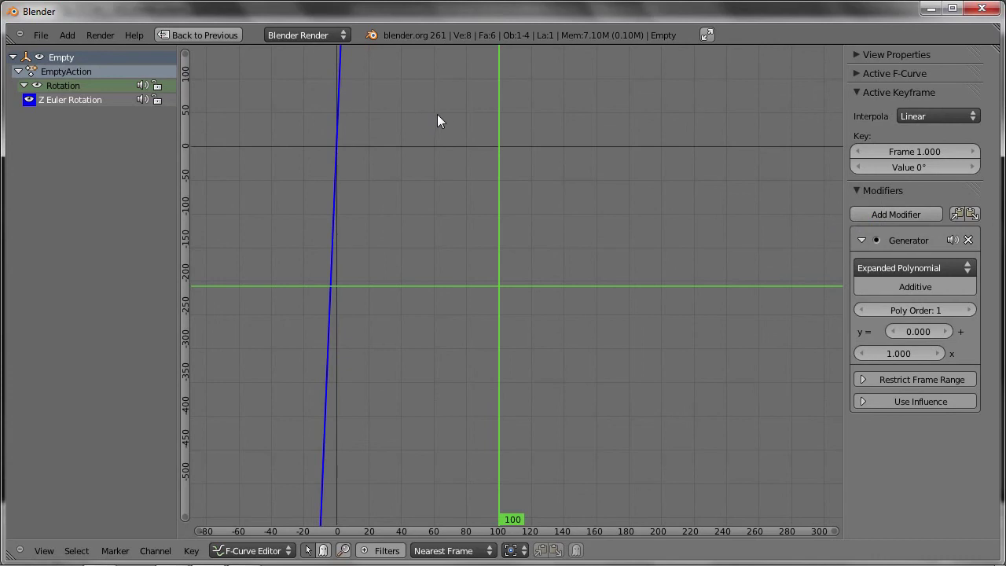
mouse_move(441, 95)
ctrl+middle_down()
mouse_move(546, 188)
mouse_move(526, 287)
ctrl+middle_up()
ctrl+middle_drag(594, 224, 551, 246)
mouse_move(557, 211)
ctrl+middle_down()
mouse_move(565, 200)
mouse_move(544, 215)
mouse_move(707, 130)
ctrl+middle_up()
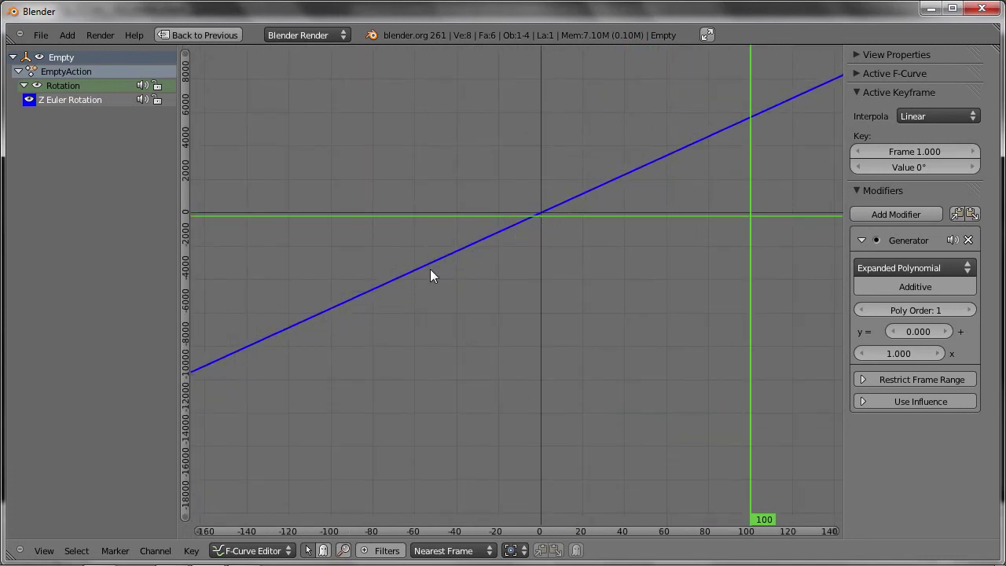
ctrl+middle_drag(490, 258, 477, 258)
- Set the current frame to -20 and restore the normal multi-editor layout
click(588, 204)
mouse_move(543, 231)
mouse_down()
mouse_move(424, 278)
mouse_move(560, 238)
mouse_move(683, 162)
mouse_move(491, 220)
mouse_up()
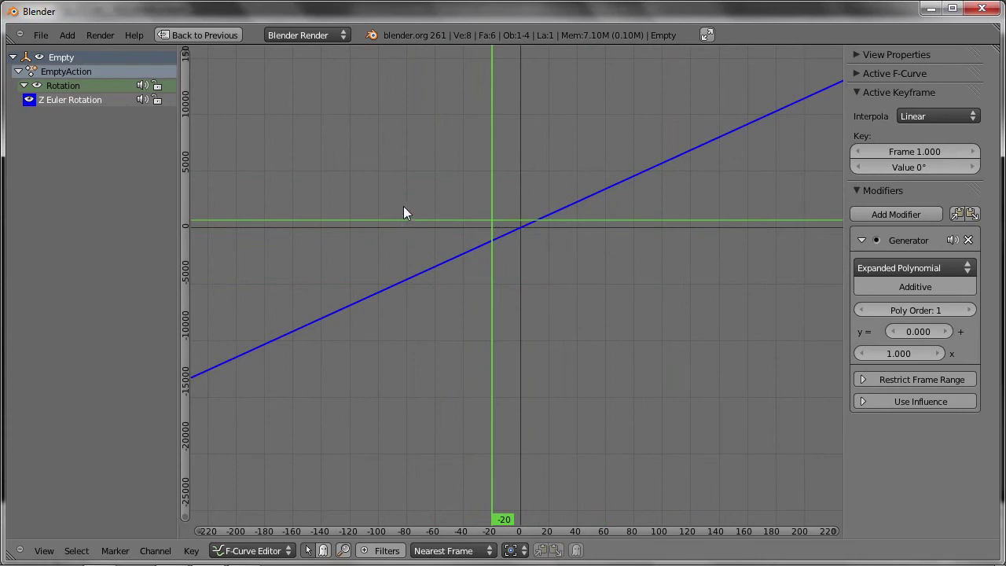
key(ctrl+Up)
- Play the animation to watch the Empty rotate, then frame the whole rotation curve
scroll(318, 125, up, 2)
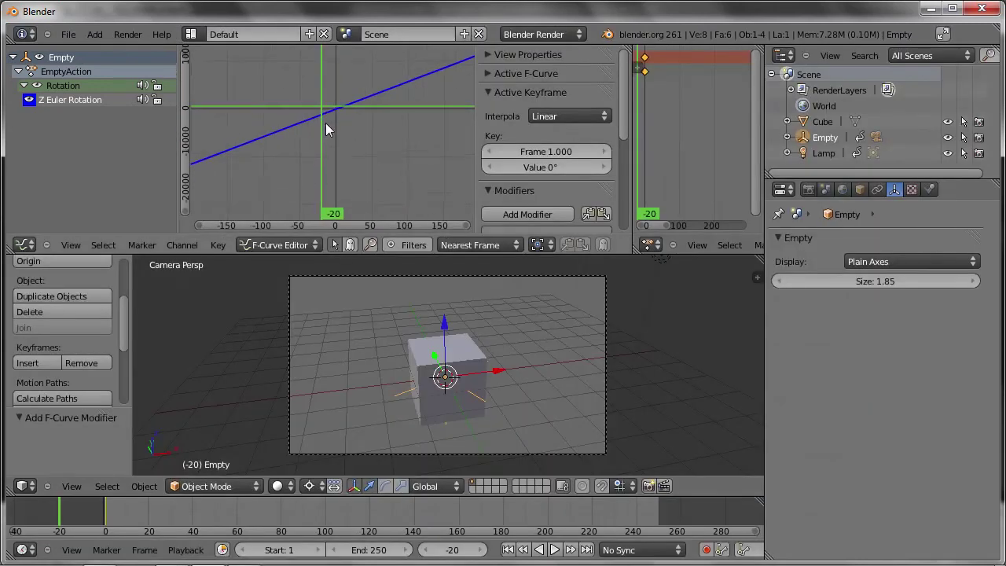
middle_drag(326, 123, 302, 184)
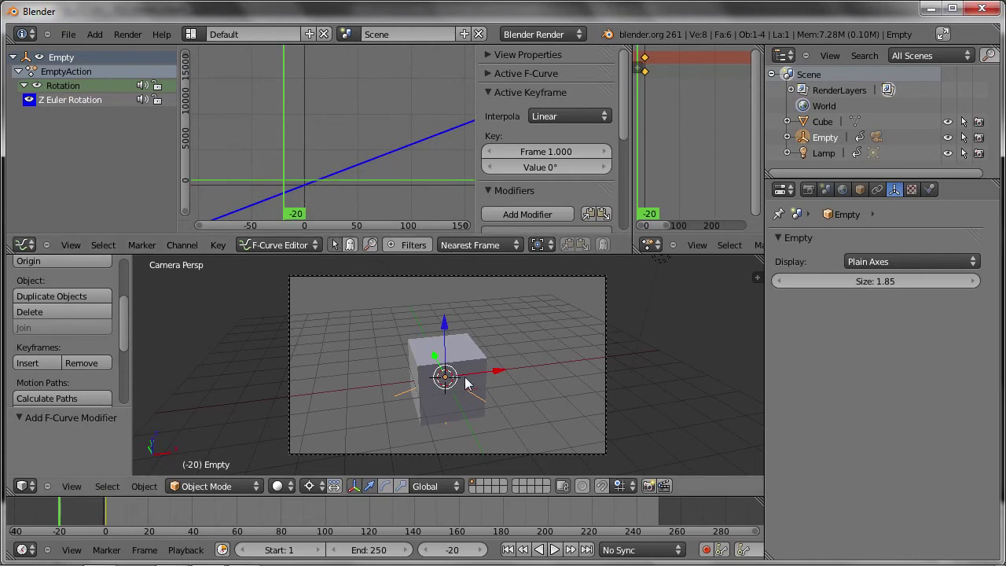
key(alt+a)
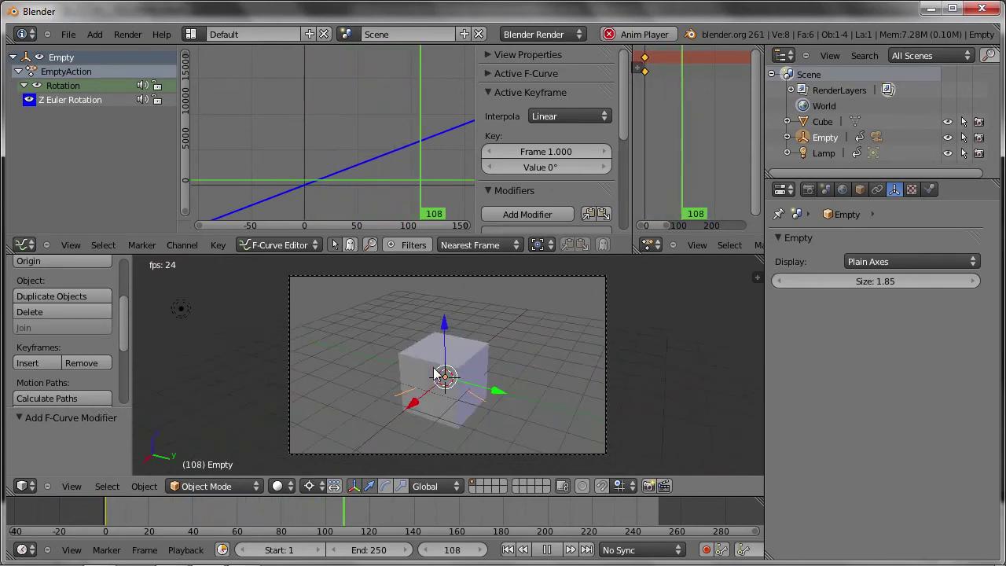
key(Escape)
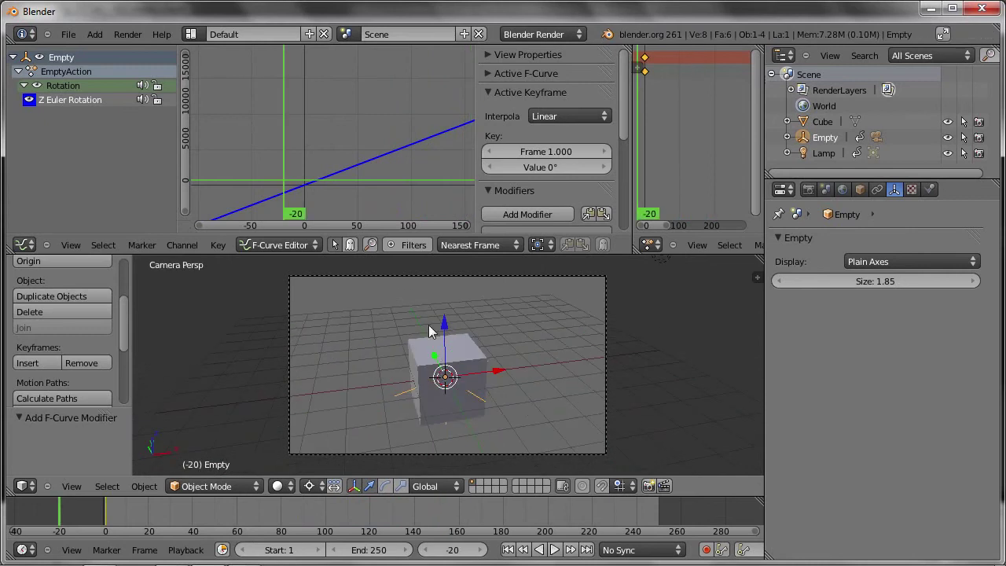
key(Home)
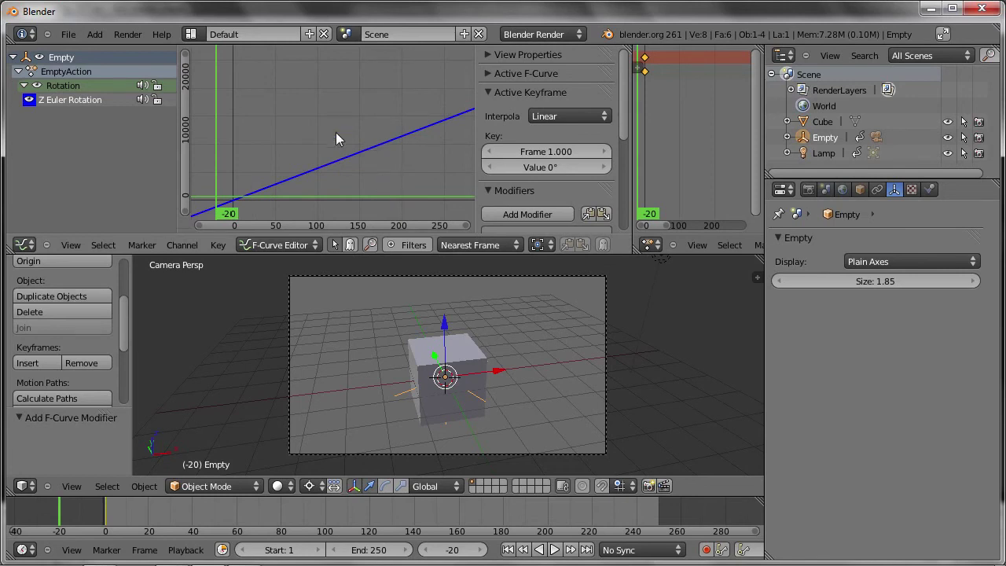
- Add a Generator modifier at Expanded Polynomial, Poly Order 1, to the Z rotation curve
click(564, 218)
click(561, 137)
scroll(545, 127, down, 2)
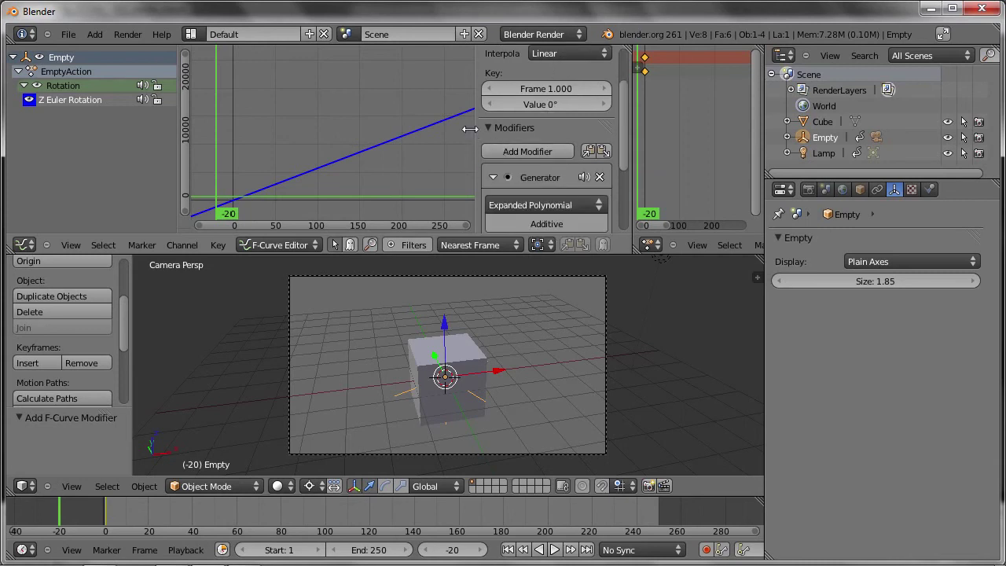
scroll(506, 177, down, 1)
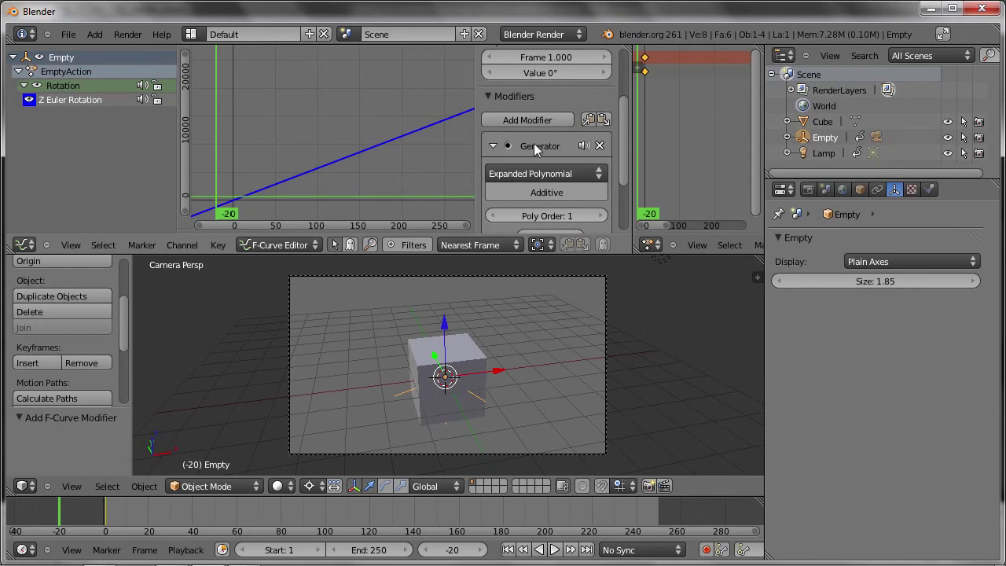
- Set the Generator x coefficient to 0.1 and play back the slower rotation
drag(507, 255, 529, 297)
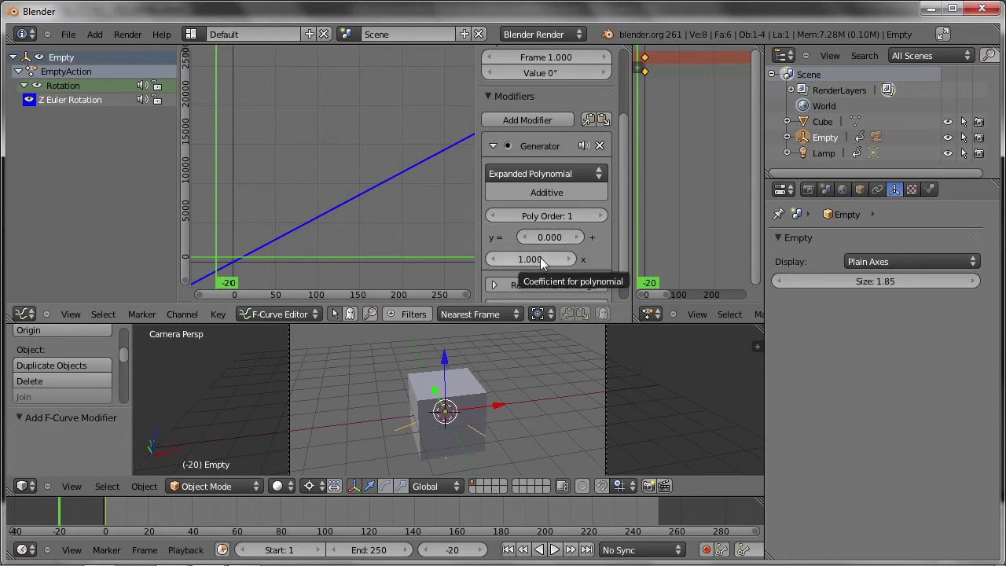
mouse_move(284, 252)
middle_down()
mouse_move(372, 181)
mouse_move(280, 217)
middle_up()
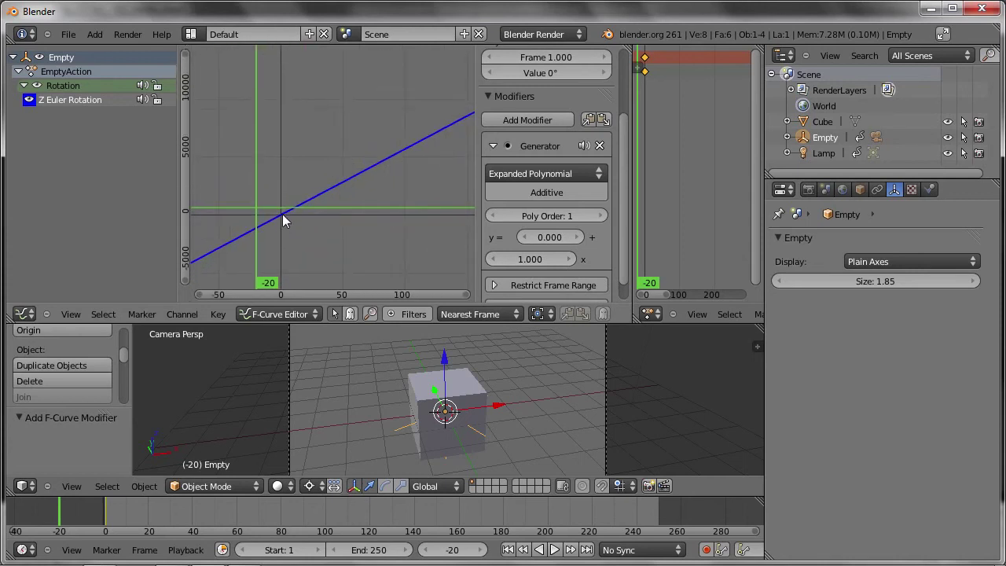
drag(343, 216, 343, 218)
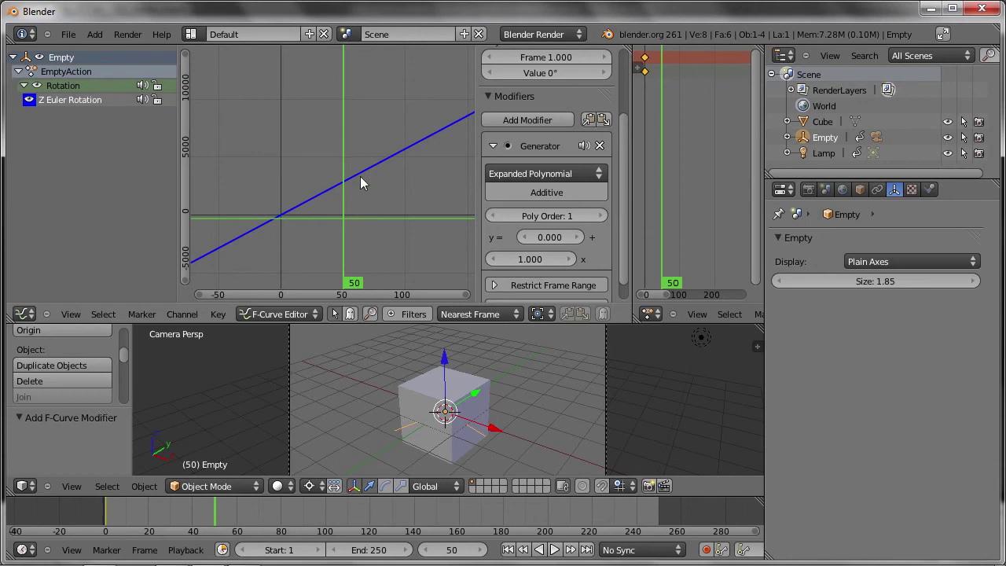
click(537, 260)
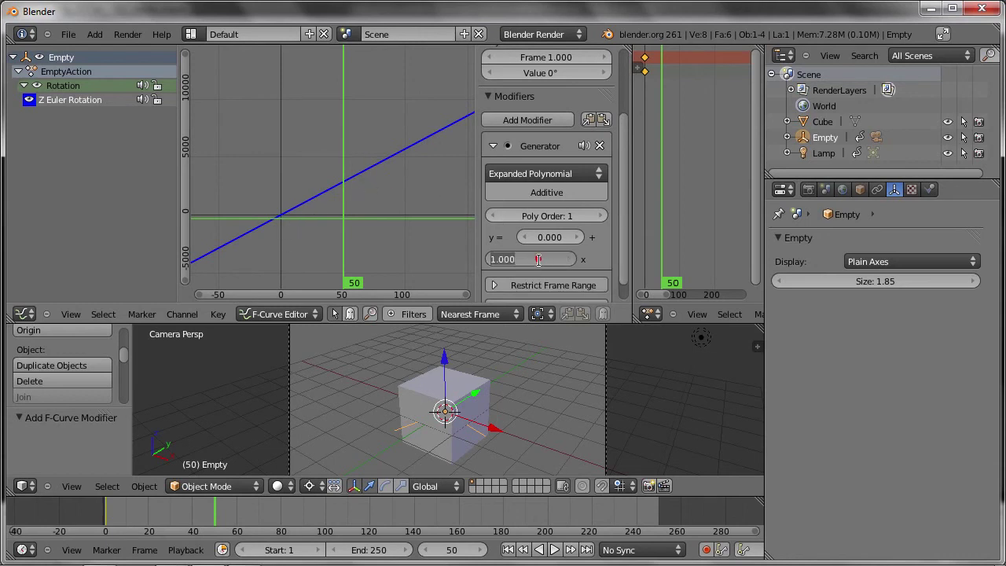
text(0.1)
key(Return)
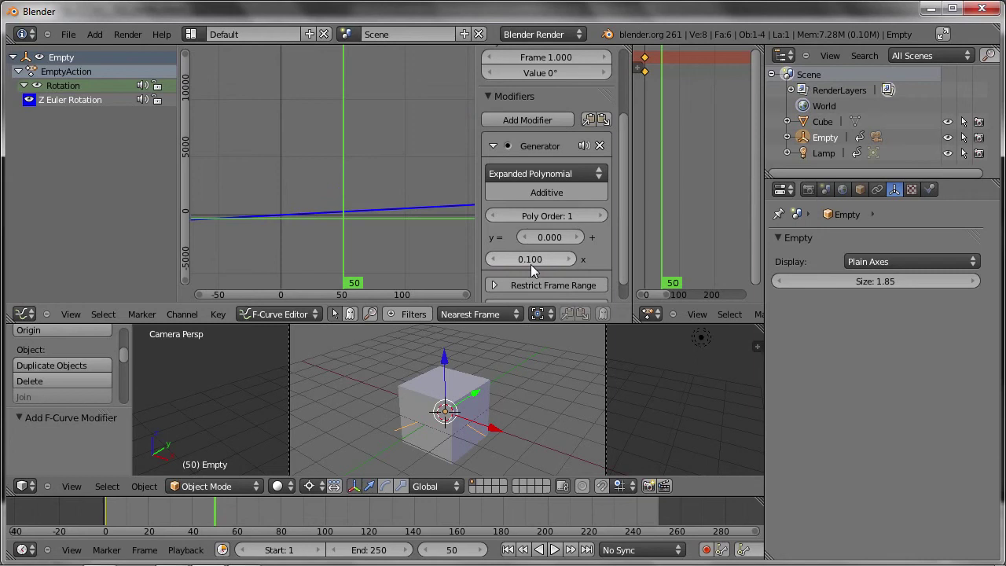
mouse_move(351, 210)
ctrl+middle_down()
mouse_move(359, 202)
mouse_move(348, 173)
mouse_move(351, 181)
ctrl+middle_up()
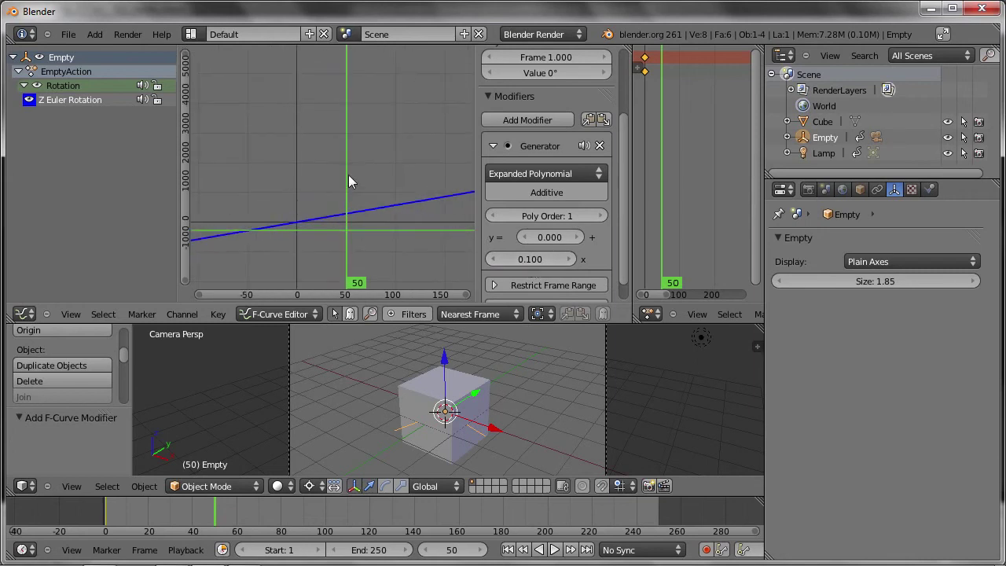
key(alt+a)
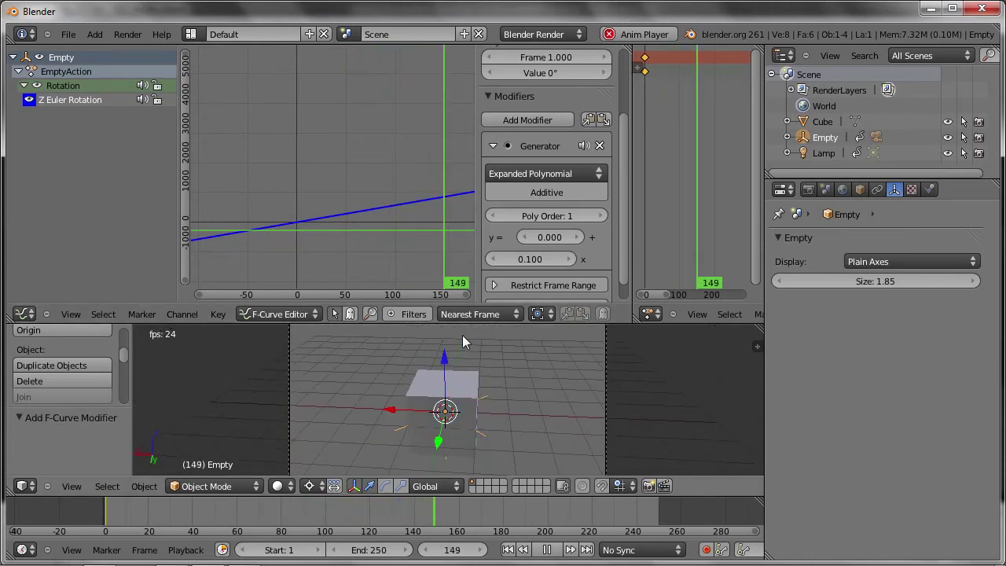
- Try x coefficients 0.05 and 0.01, settling on 0.02 for a gentle slope
click(529, 259)
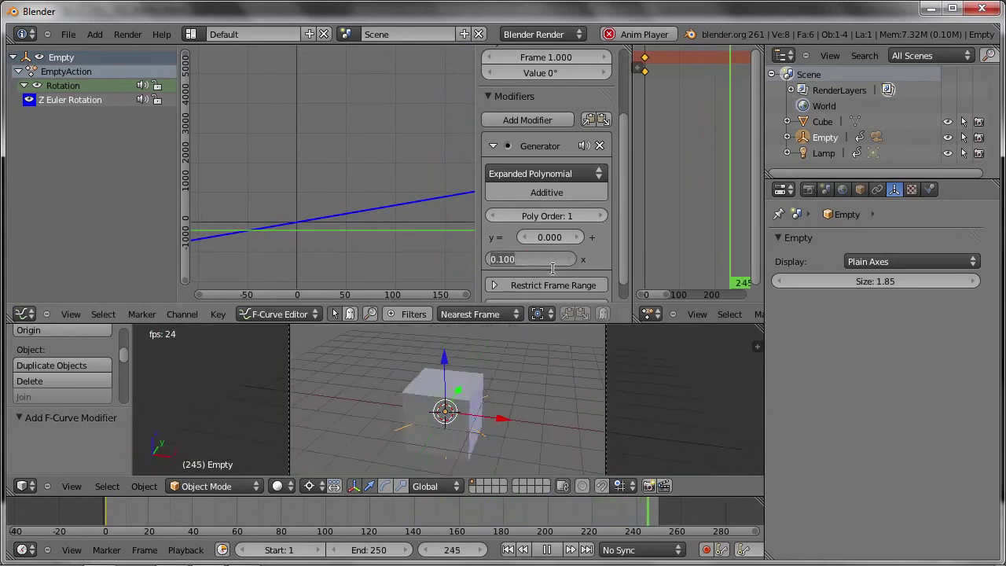
text(0.05)
key(Return)
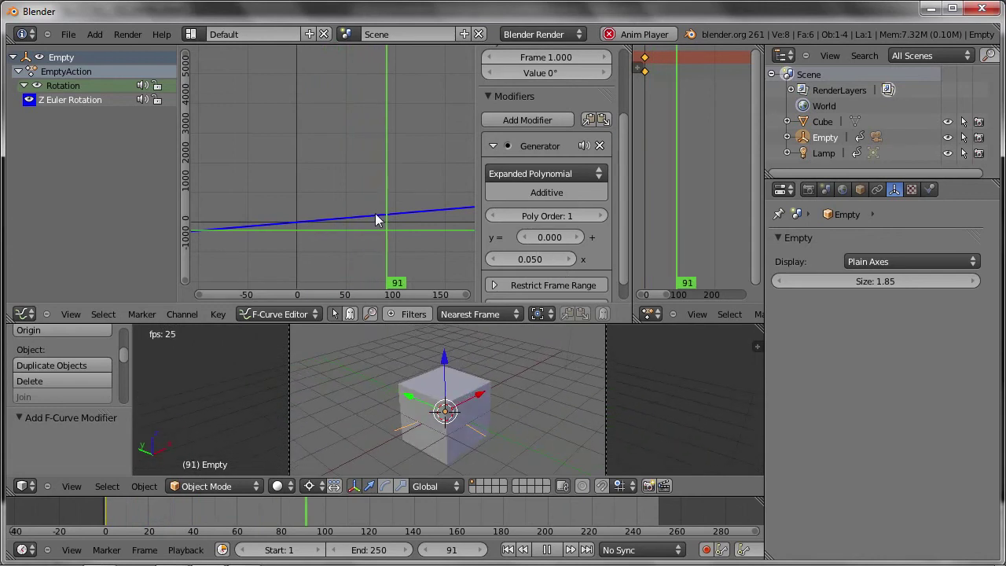
ctrl+middle_drag(375, 219, 378, 178)
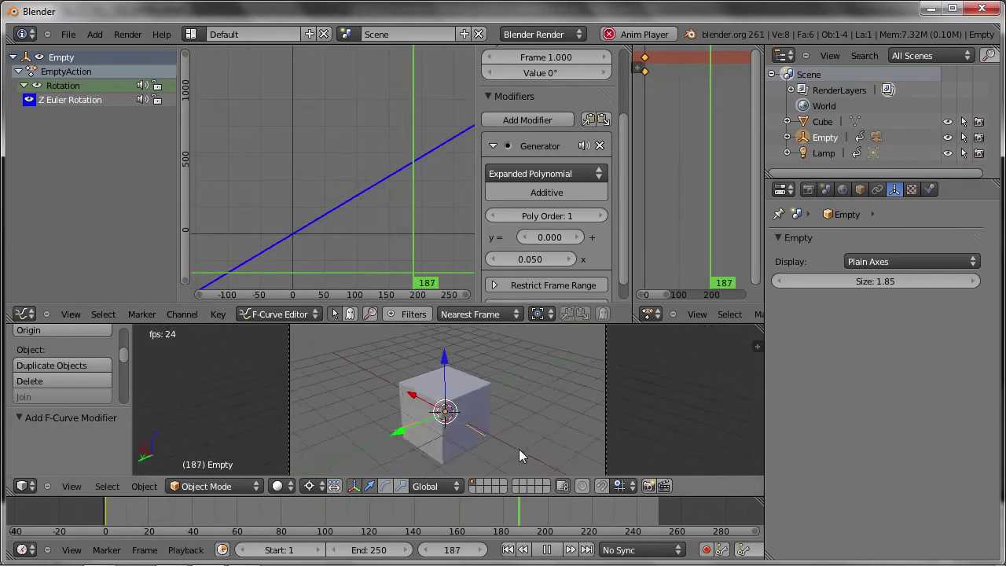
click(524, 258)
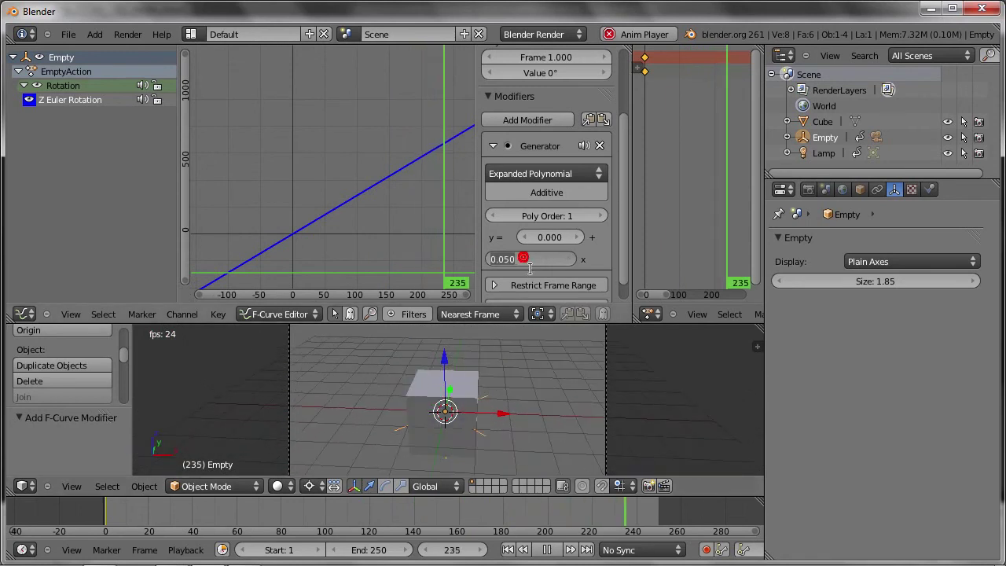
text(0.01)
key(Return)
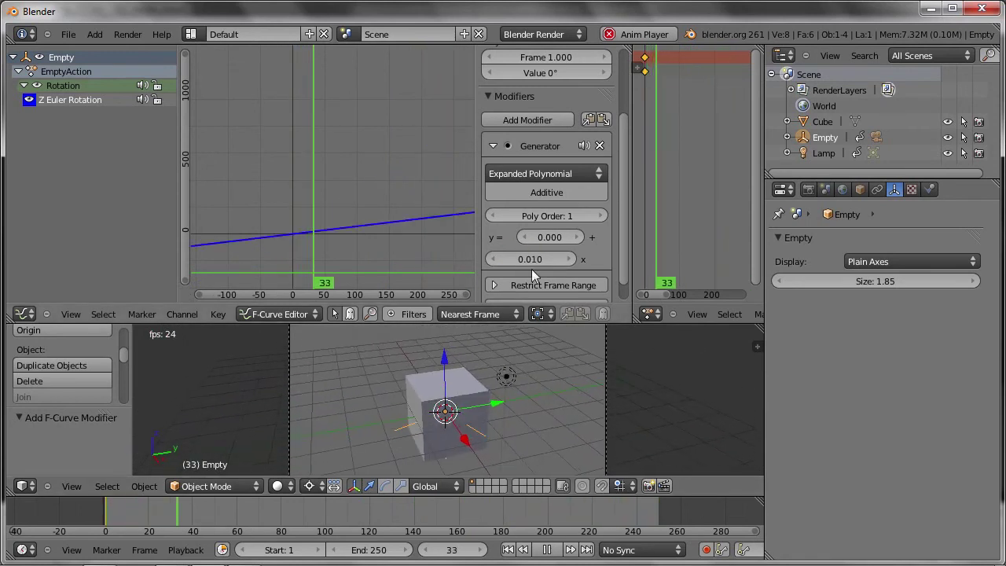
click(525, 258)
text(.0)
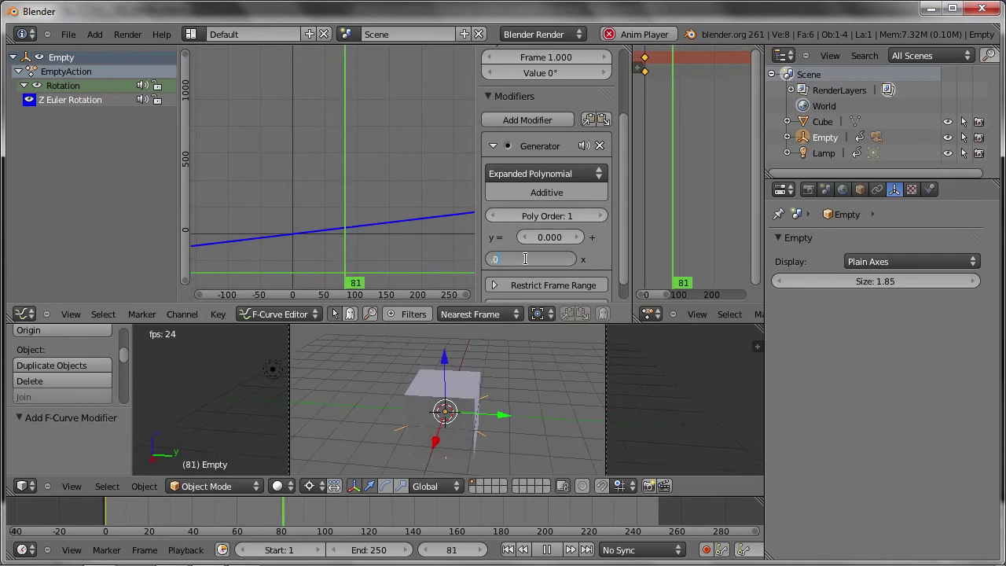
text(2)
key(Return)
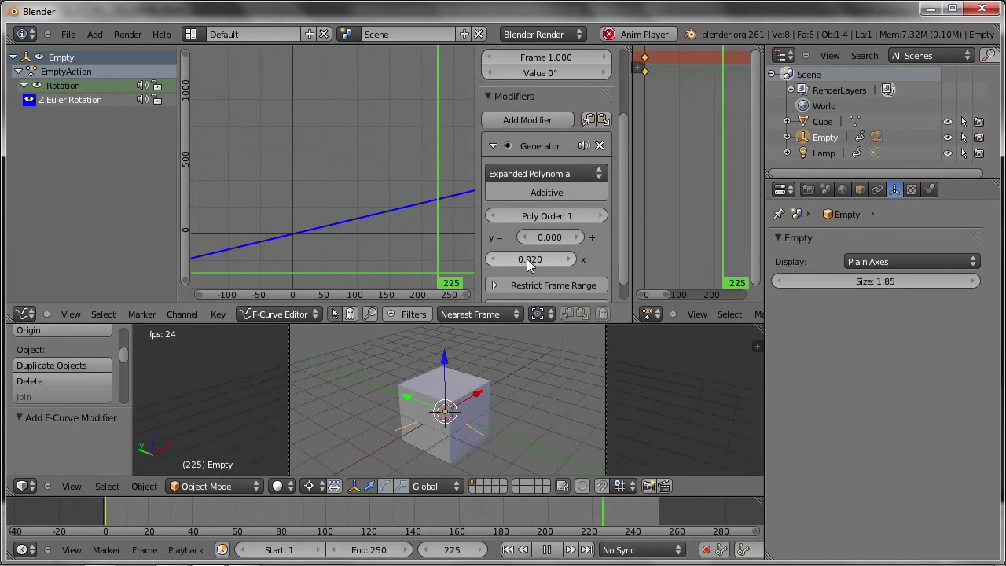
- Collapse the Generator and add a Noise modifier with raised Scale and reduced Strength
click(493, 147)
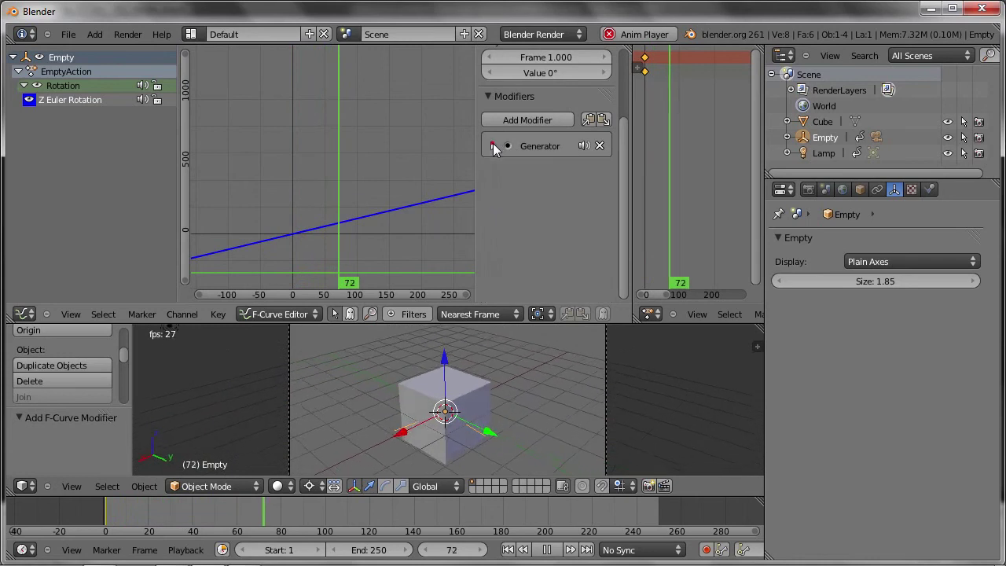
click(525, 120)
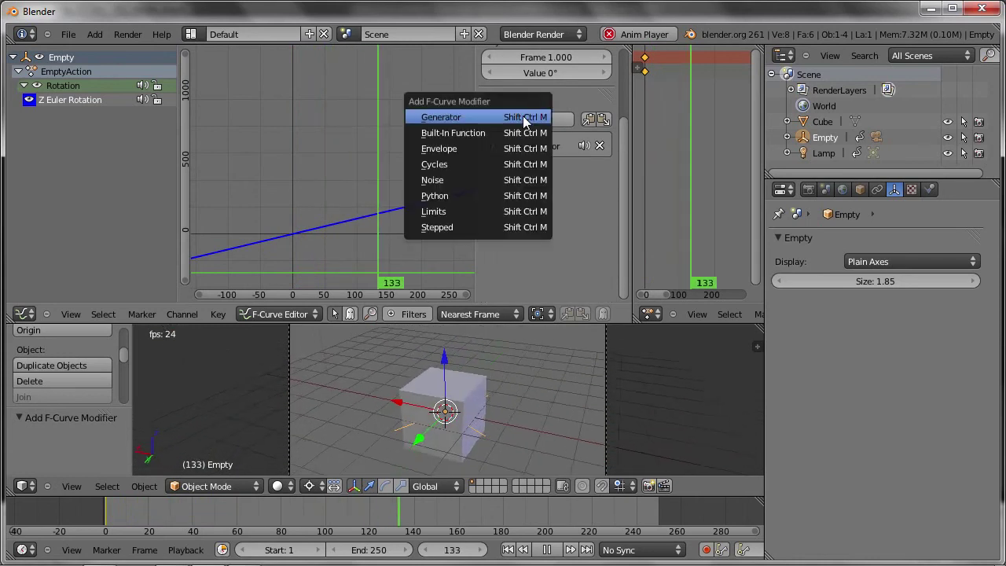
click(464, 180)
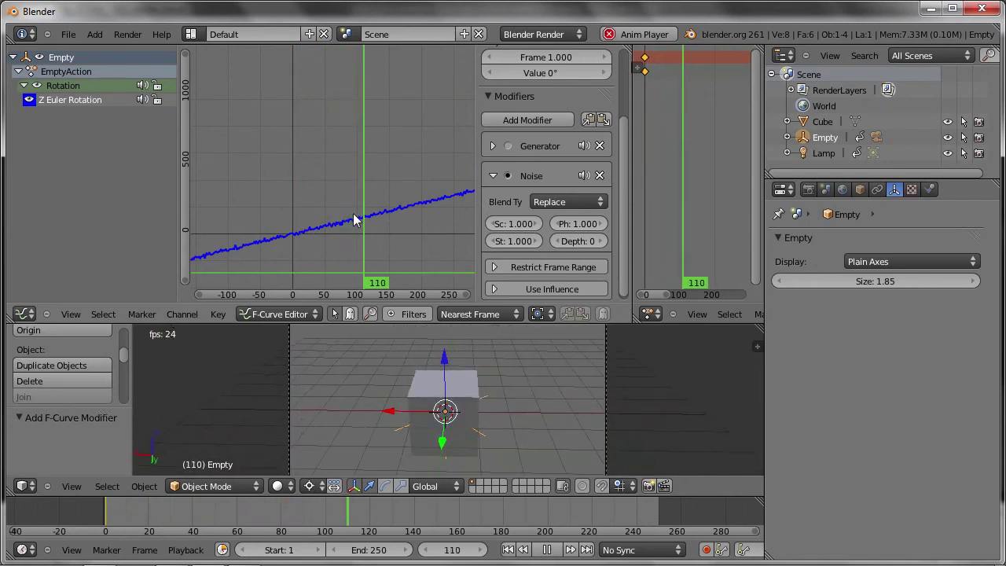
scroll(381, 222, up, 3)
scroll(365, 217, up, 2)
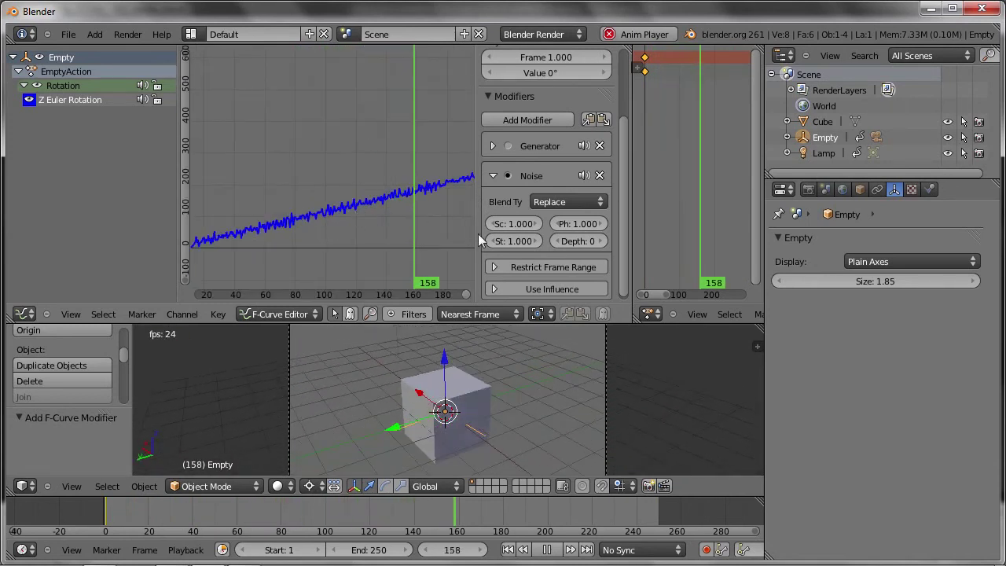
mouse_move(513, 223)
mouse_down()
mouse_move(534, 224)
mouse_move(550, 241)
mouse_up()
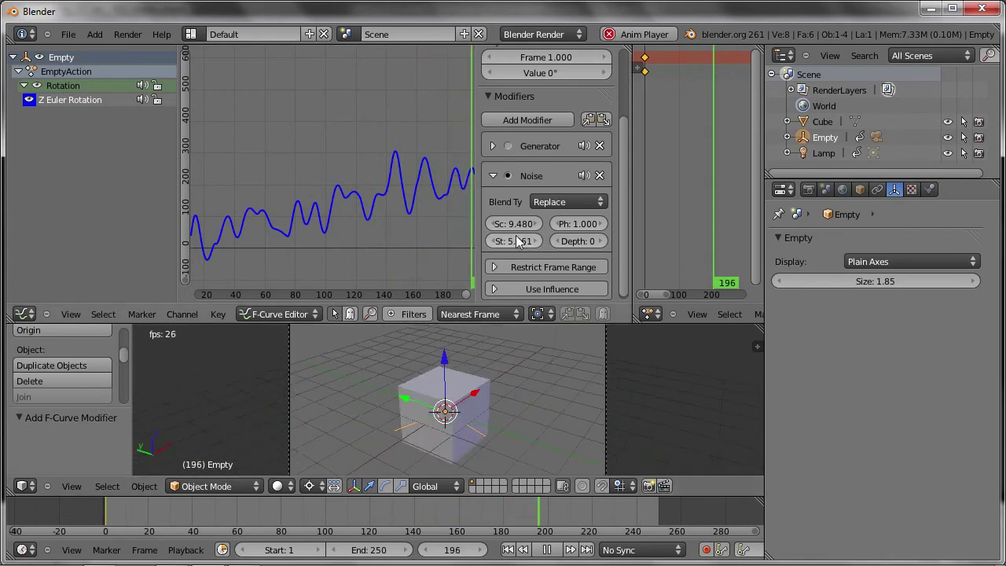
mouse_move(517, 241)
mouse_down()
mouse_move(493, 246)
mouse_move(515, 227)
mouse_up()
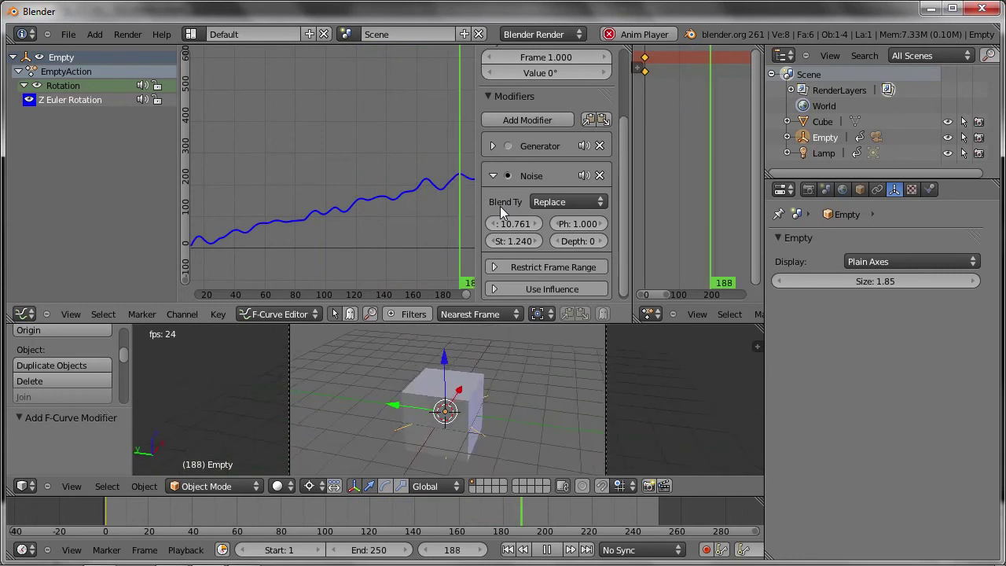
- Mute and re-enable the Generator, then delete the Noise modifier
click(582, 147)
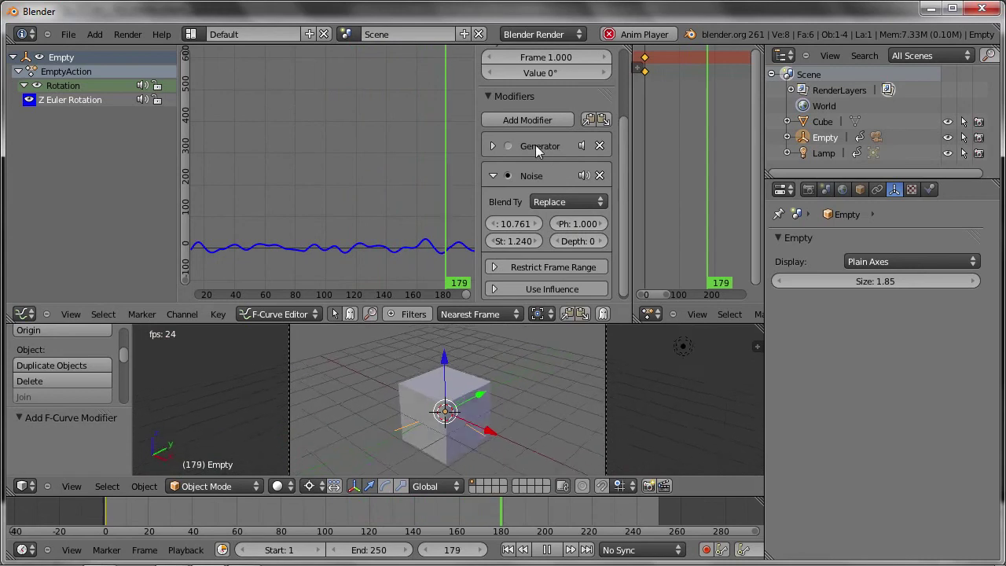
click(582, 145)
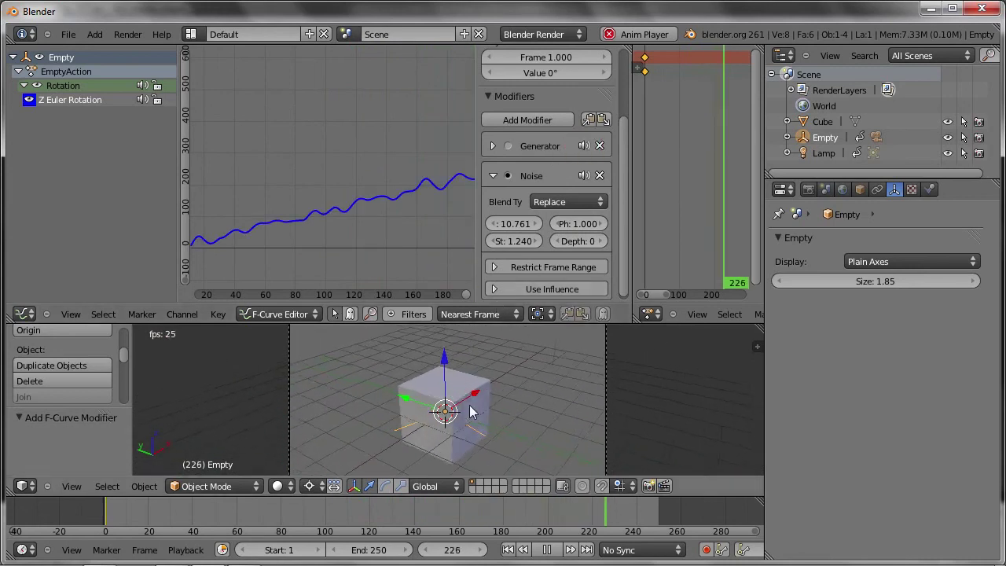
click(599, 175)
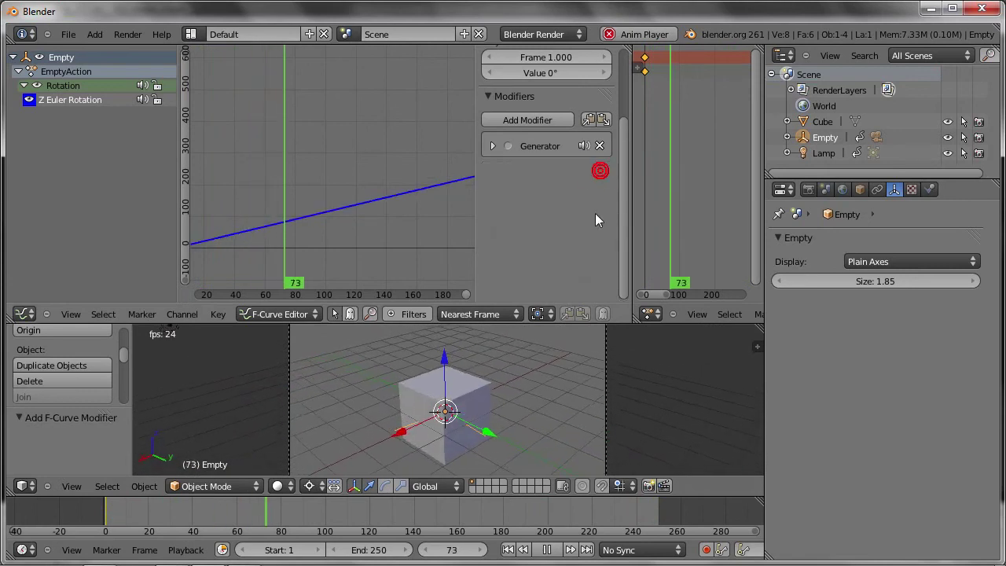
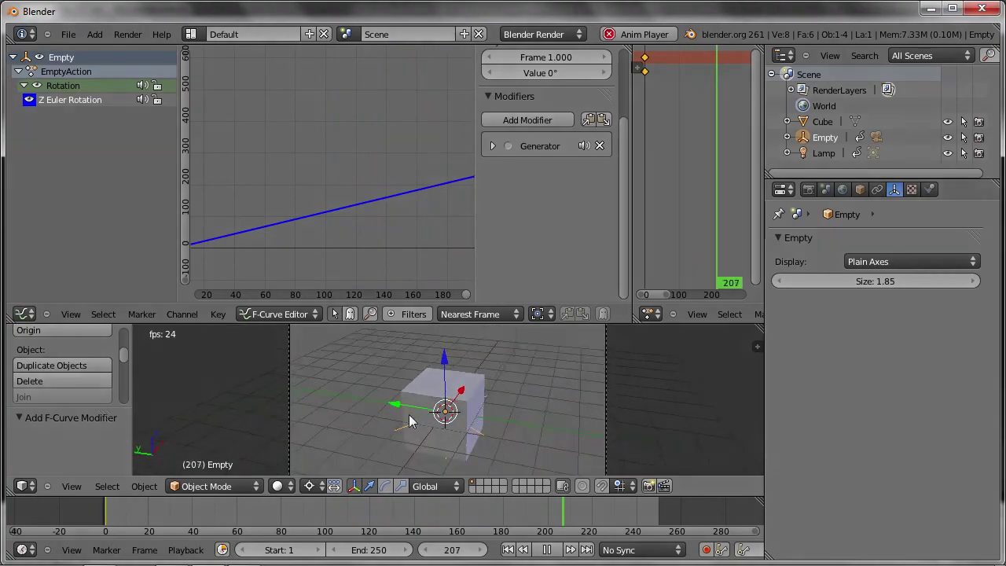
- Play the cube's animation, then stop playback and return to frame 1
key(alt+a)
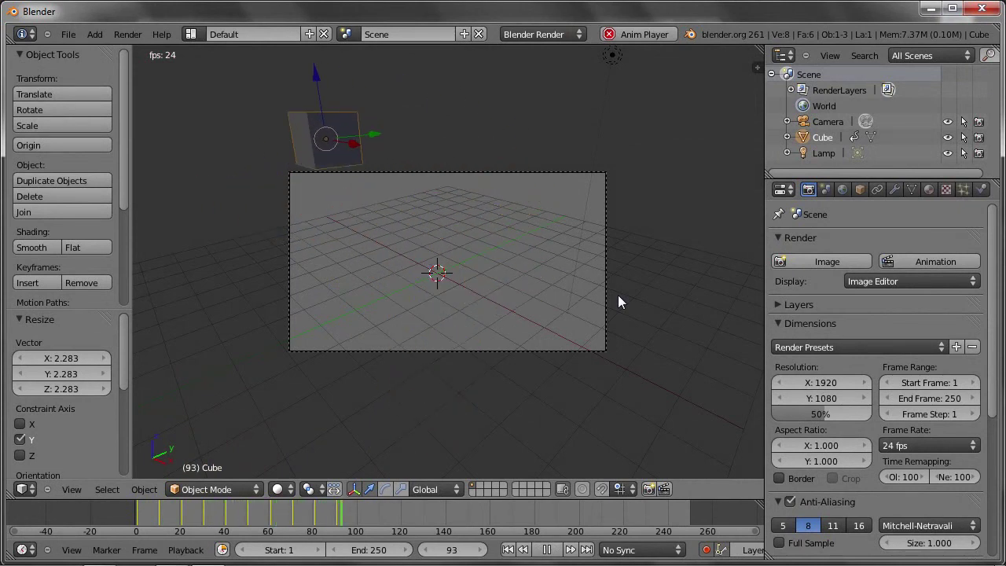
key(Escape)
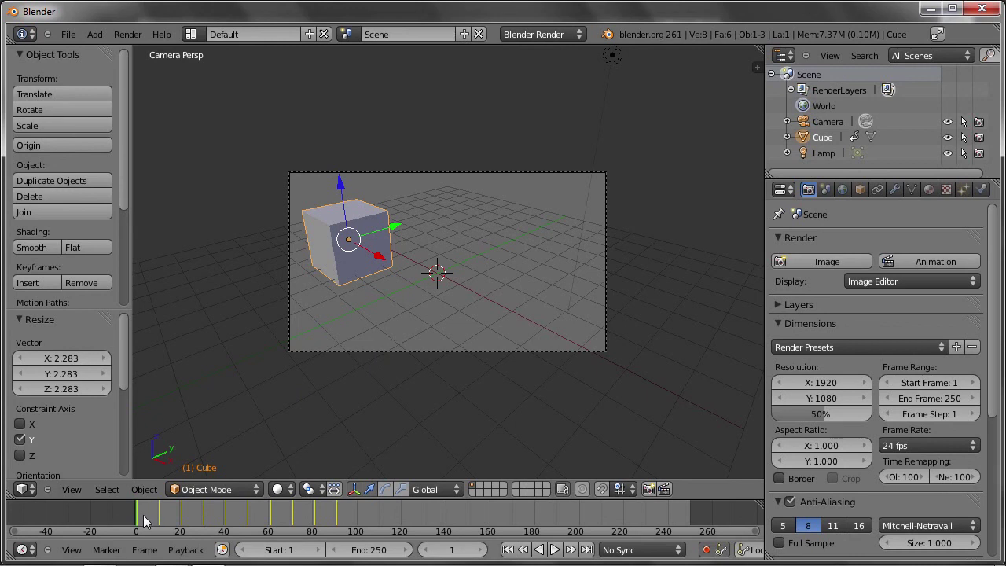
- Select the camera and insert a LocRot keyframe at the start frame
right_click(355, 353)
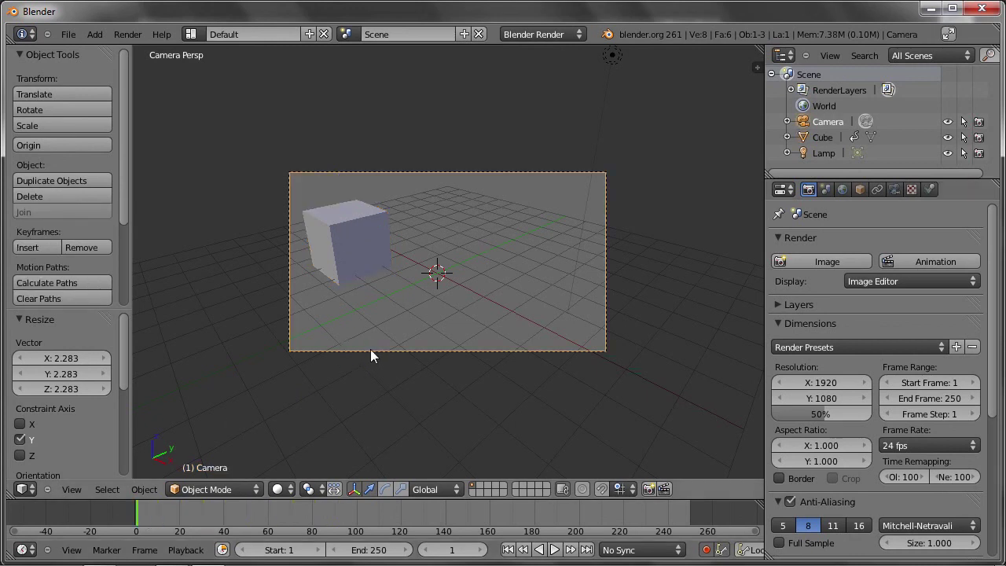
key(i)
click(382, 322)
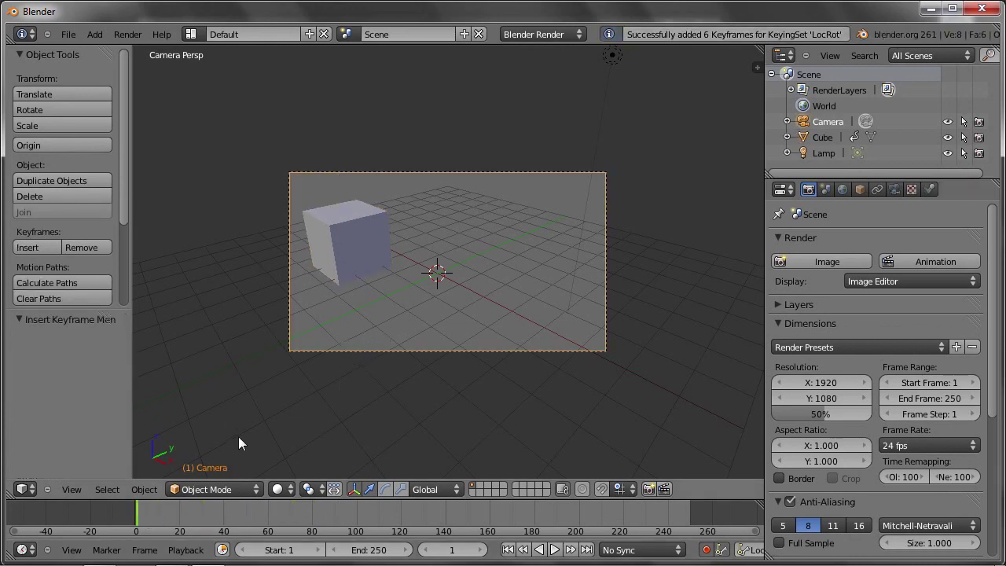
click(162, 516)
- At around frame 80, move the camera along Y to follow the cube
drag(173, 514, 312, 509)
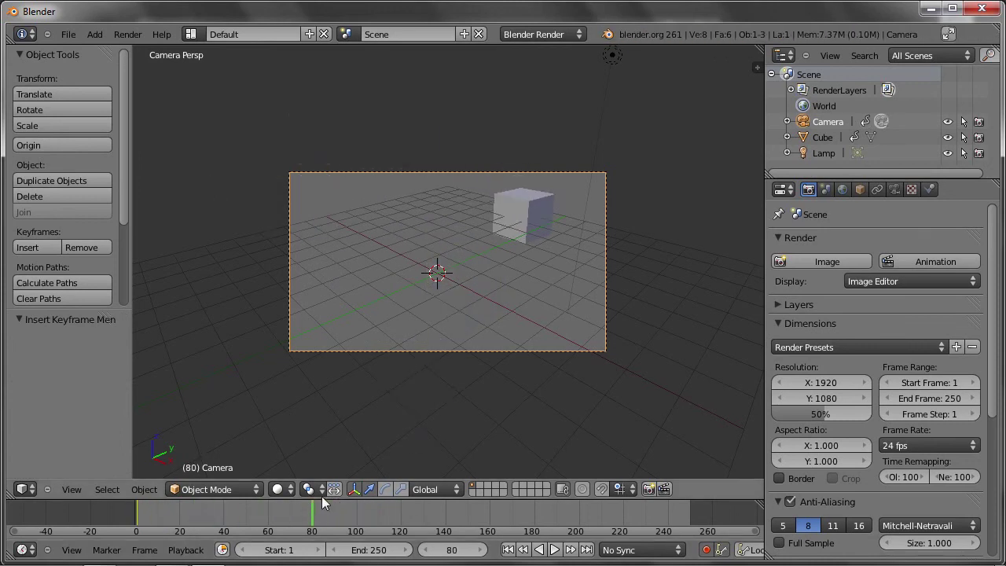
key(g)
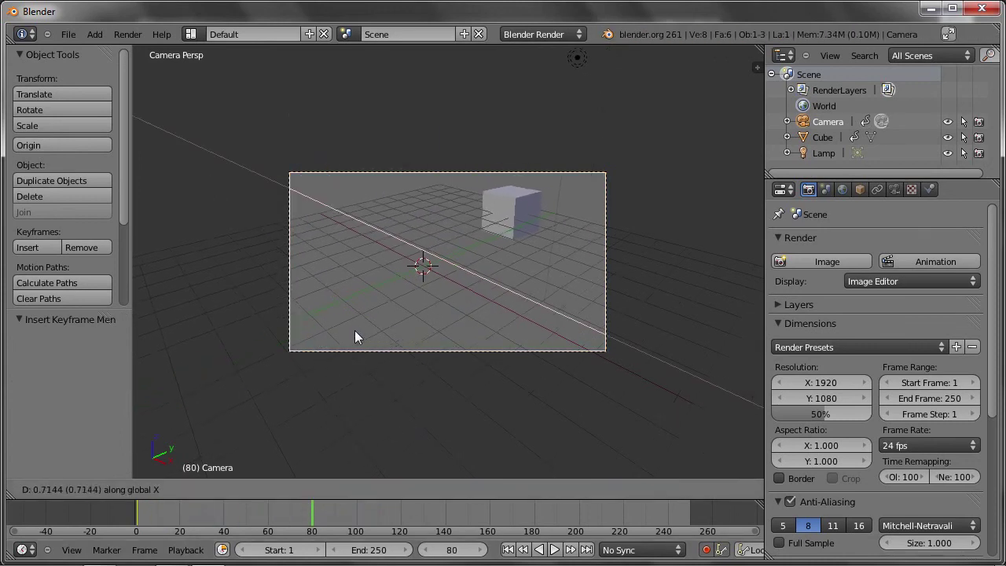
key(y)
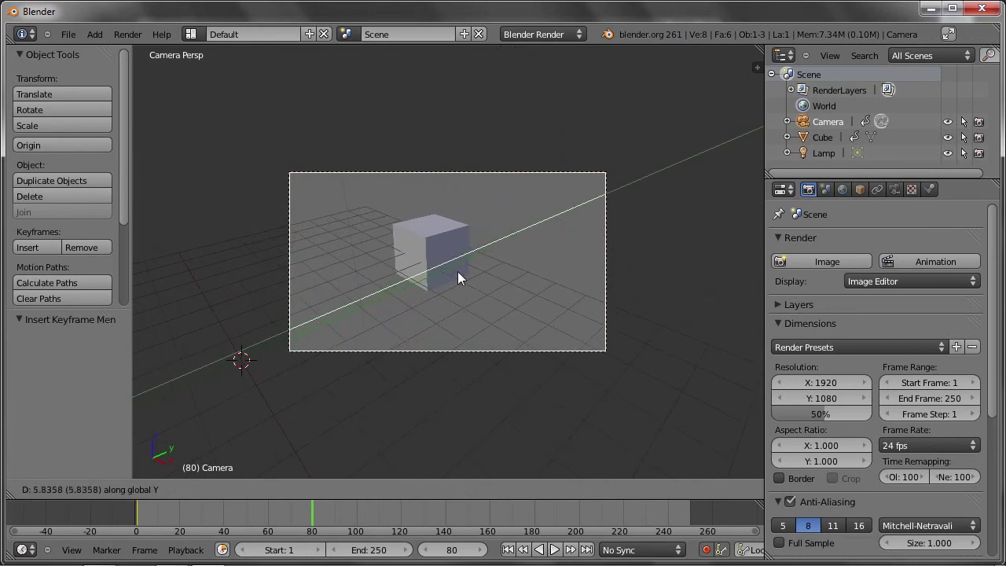
click(463, 270)
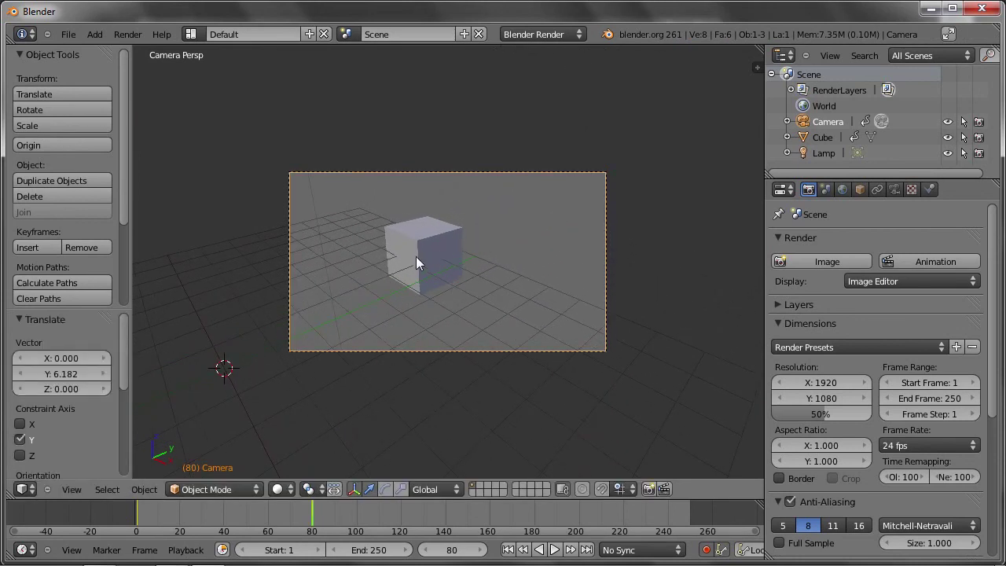
- Back near the start, turn the camera about Z and tilt it about local X
mouse_move(312, 510)
mouse_down()
mouse_move(137, 501)
mouse_move(138, 514)
mouse_up()
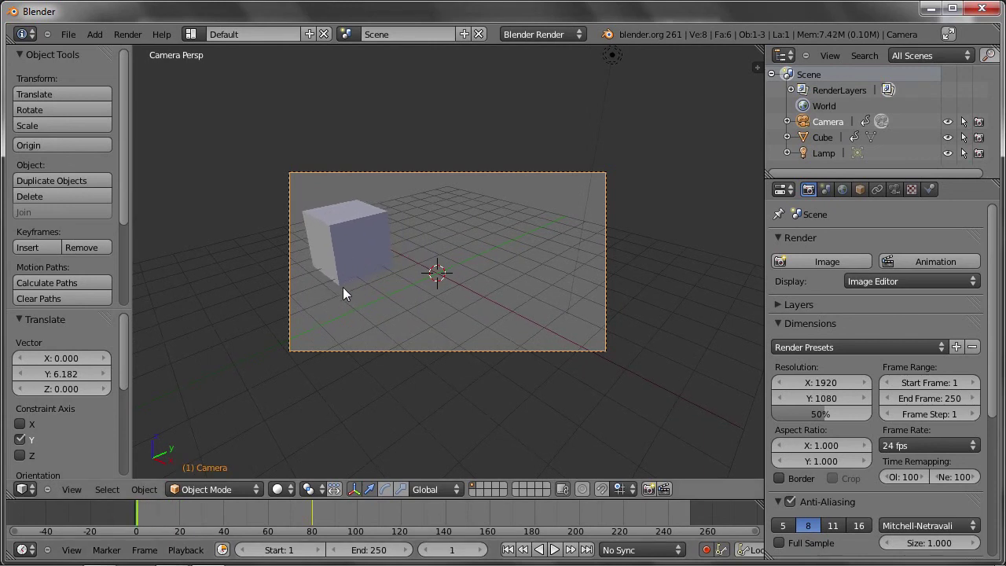
key(r)
key(z)
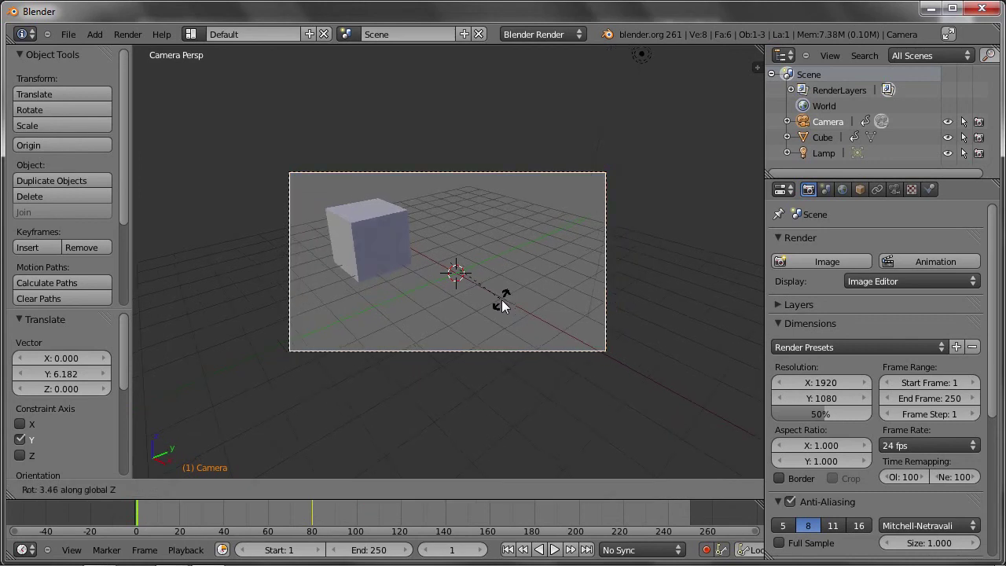
click(511, 287)
key(r)
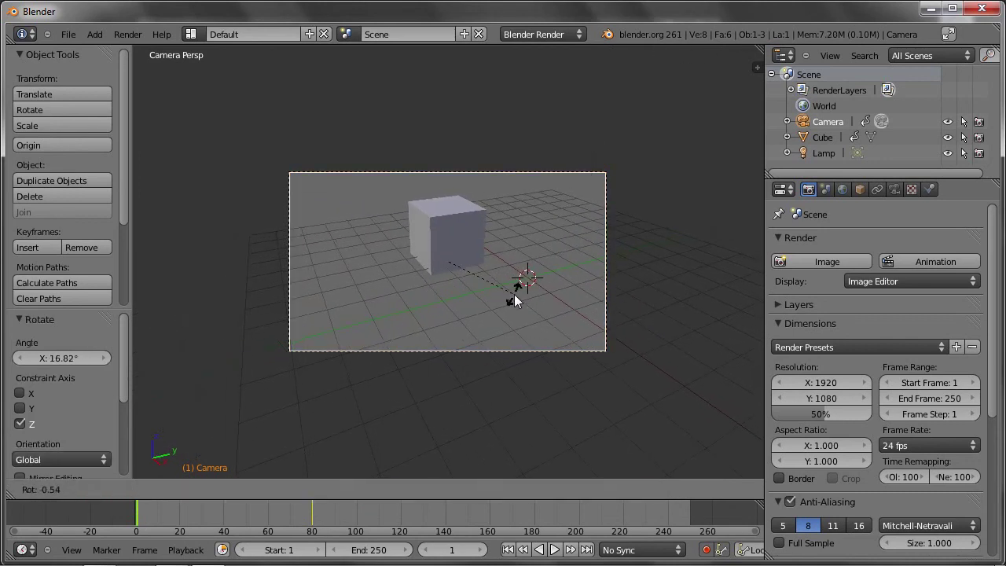
key(x)
key(x)
click(512, 306)
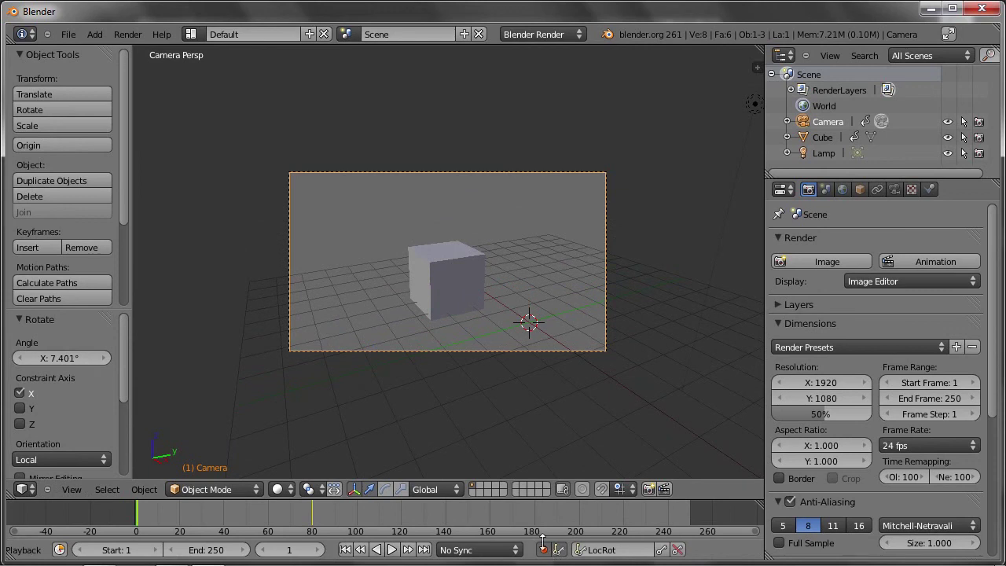
- At frame 19, reposition the camera and rotate it -11.127° about Z; split the 3D view
drag(146, 517, 177, 525)
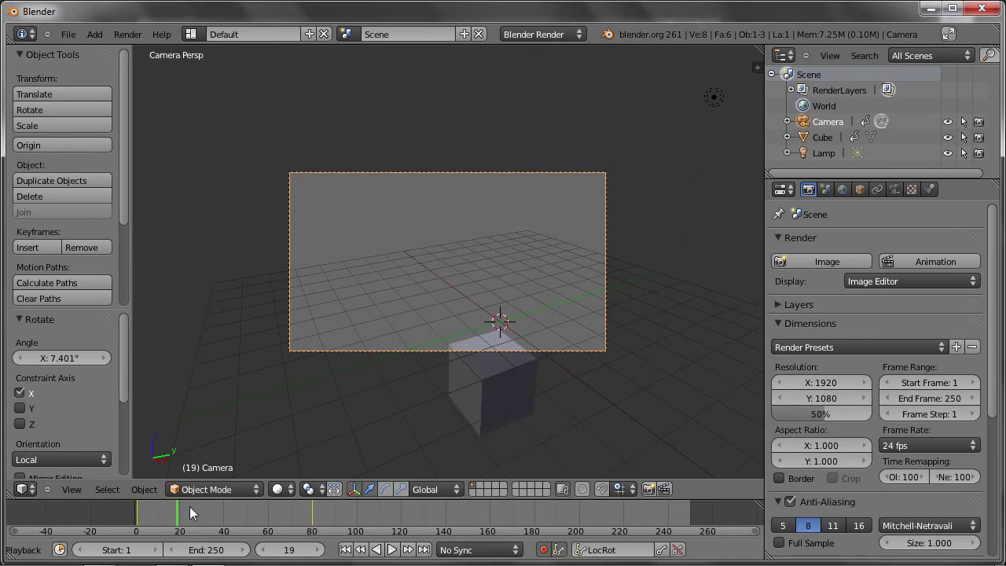
key(r)
key(x)
key(x)
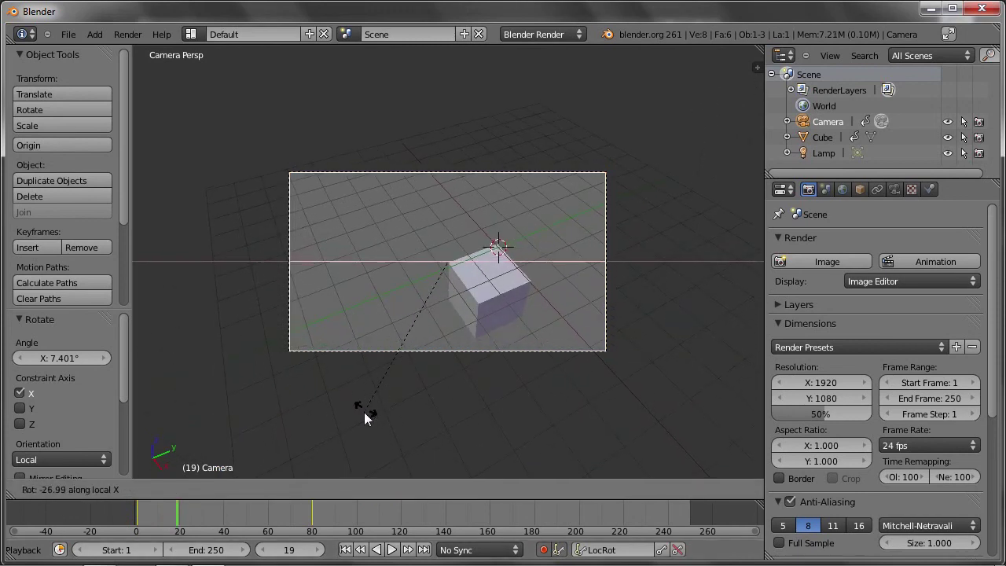
key(g)
click(406, 394)
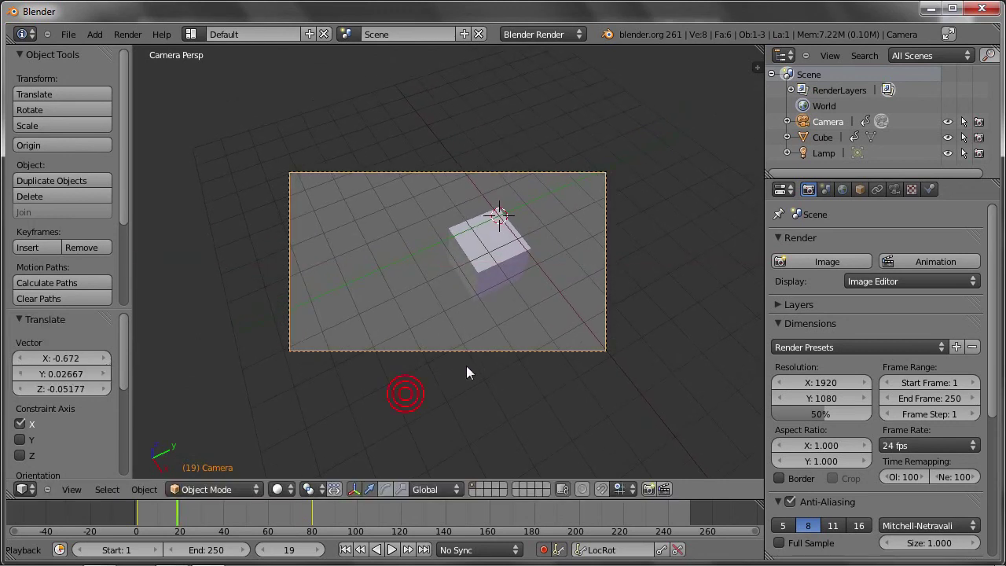
key(r)
key(z)
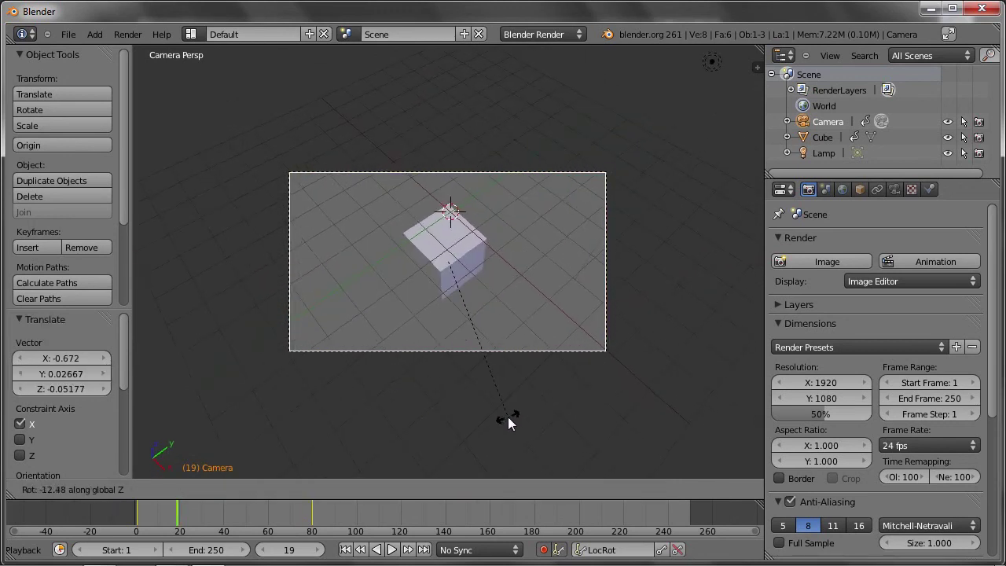
click(472, 419)
mouse_move(176, 523)
mouse_down()
mouse_move(158, 526)
mouse_move(177, 529)
mouse_up()
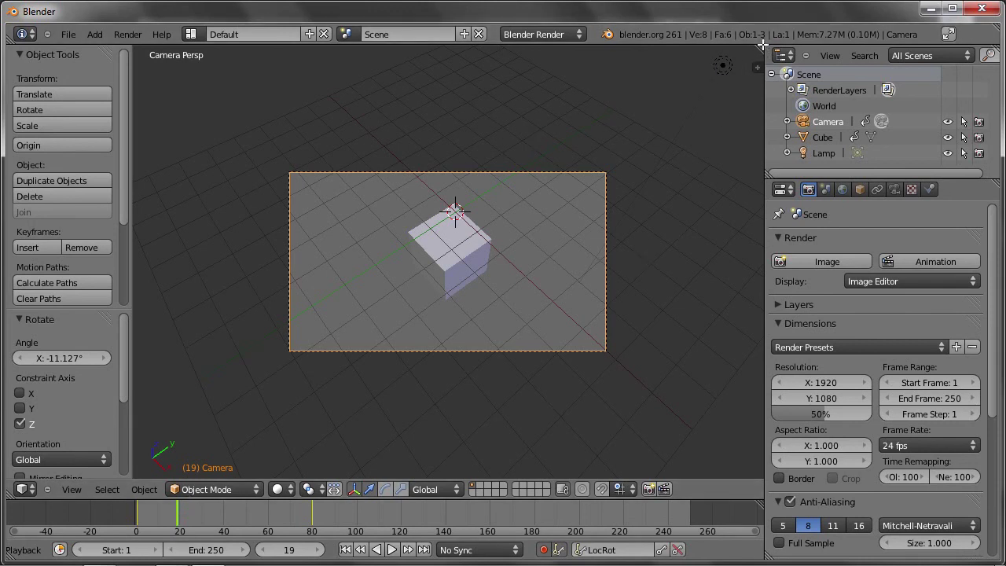
drag(759, 51, 730, 194)
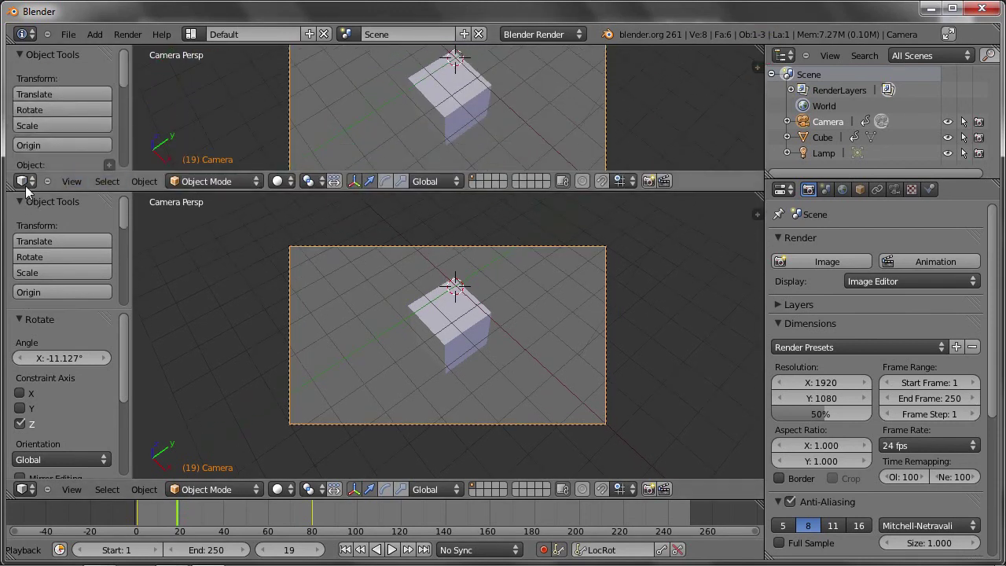
- Turn the upper view into a Dope Sheet showing only the camera's keyframes
click(24, 182)
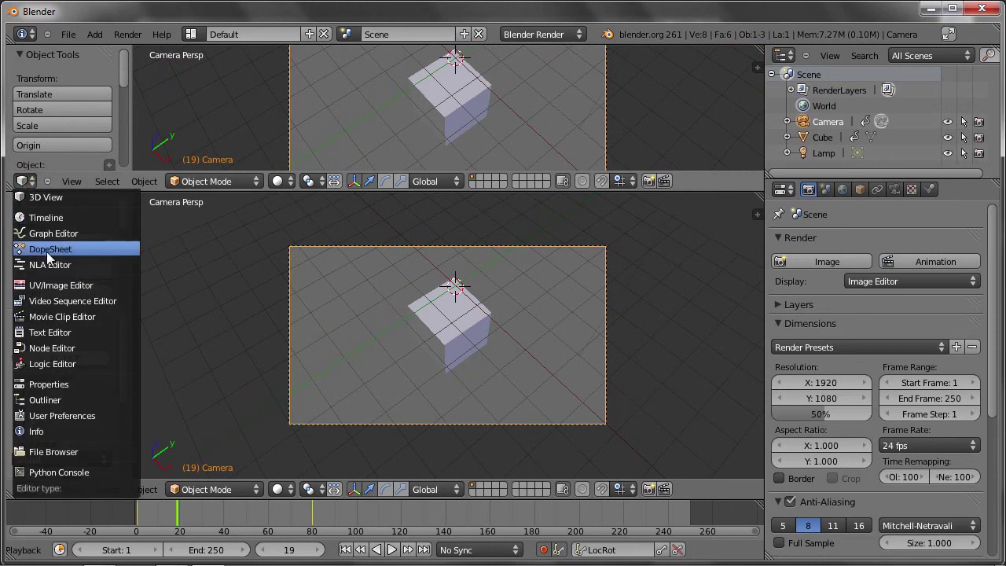
click(42, 248)
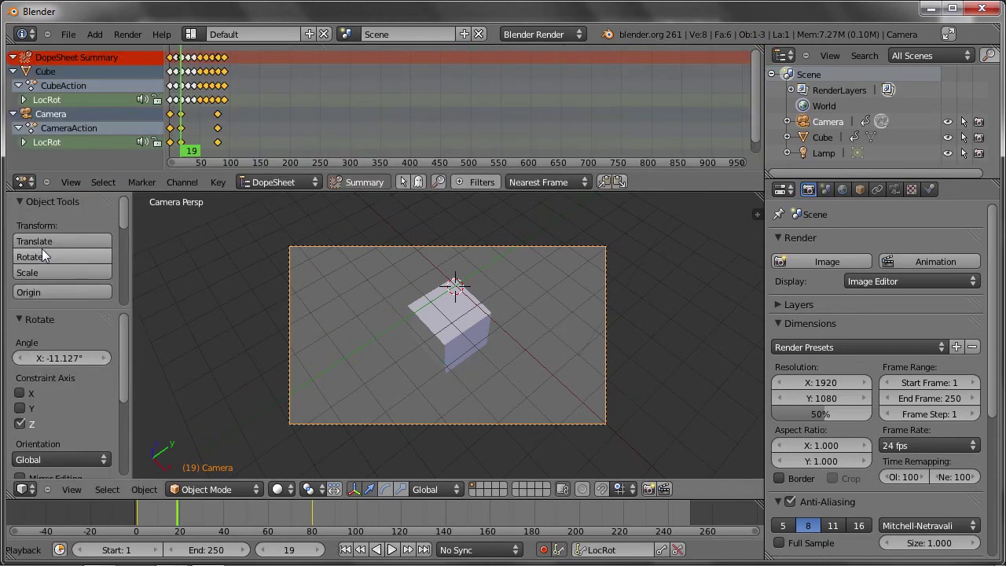
click(403, 181)
key(Home)
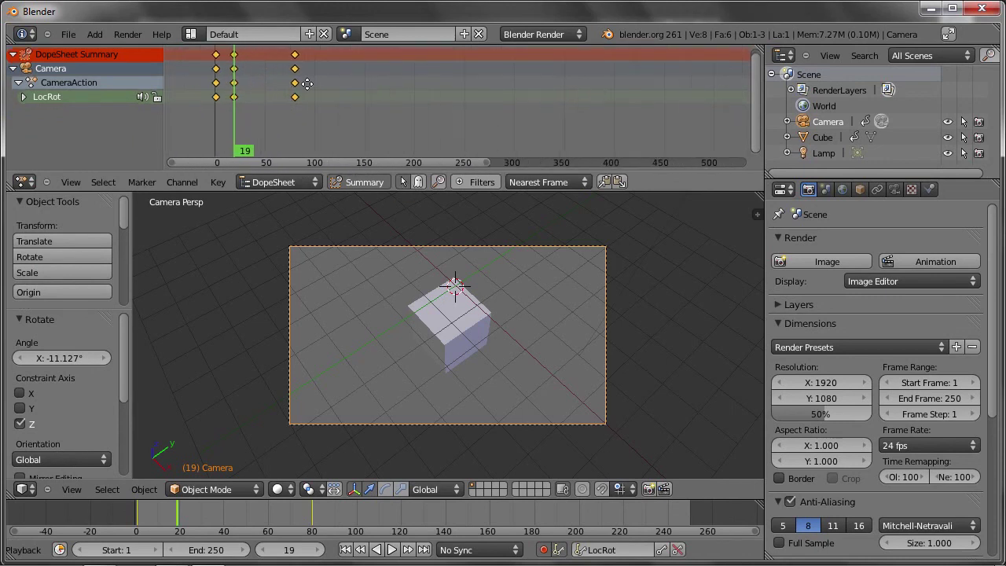
- Delete the frame-19 keyframes, return to frame 0, and shrink the Dope Sheet
click(240, 55)
key(x)
click(217, 108)
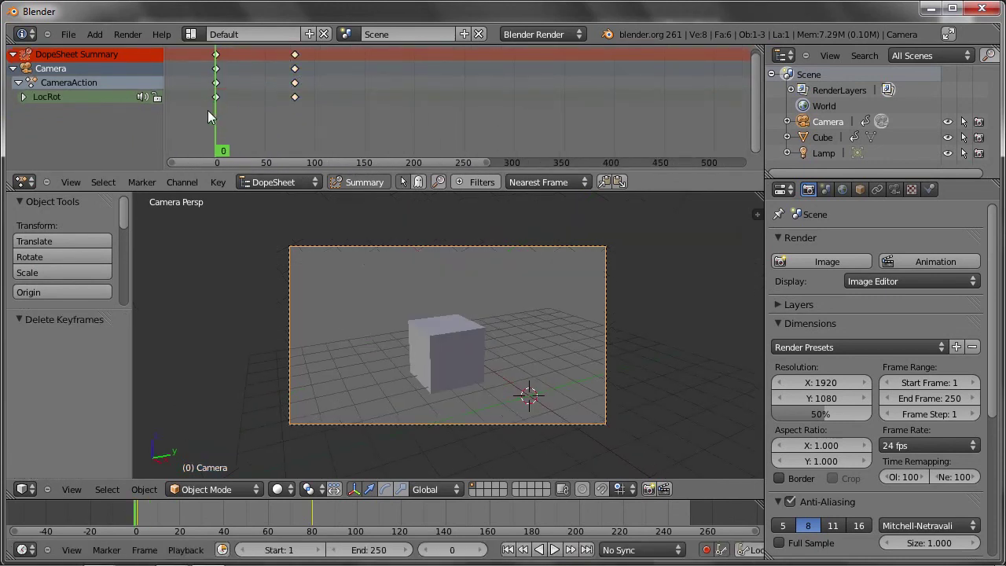
mouse_move(384, 191)
mouse_down()
mouse_move(383, 142)
mouse_move(374, 164)
mouse_up()
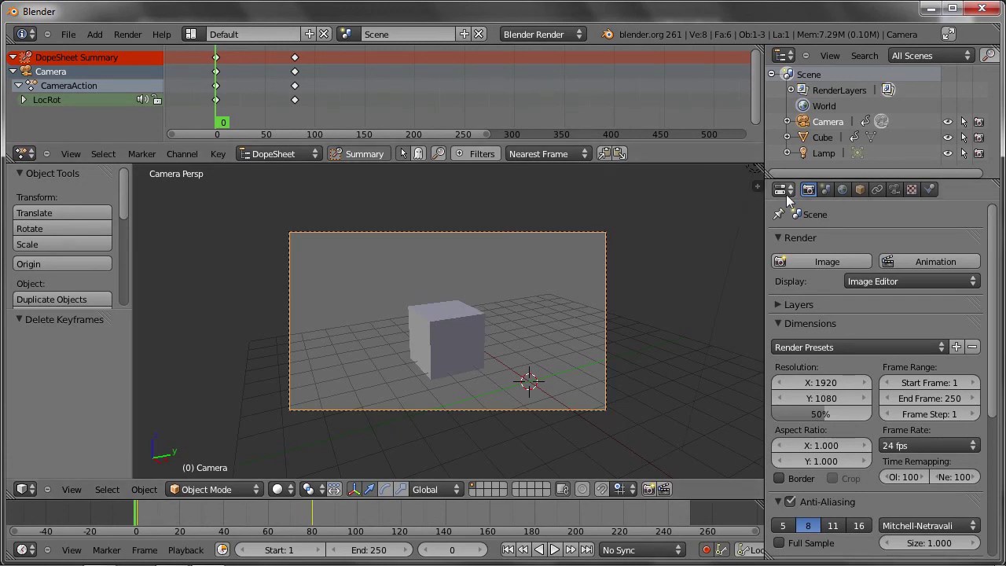
- Add a Damped Track constraint to the camera with Cube as its target
click(877, 190)
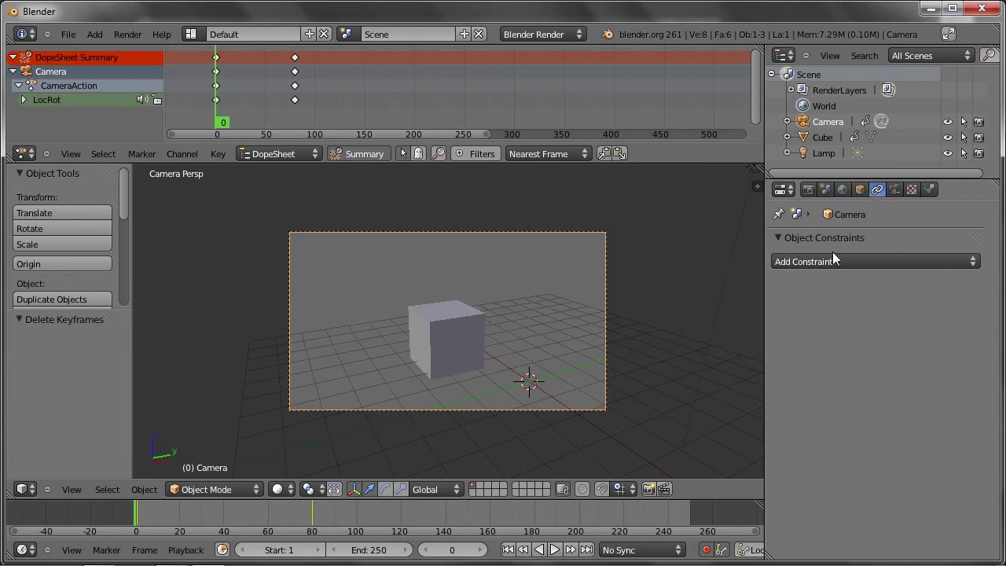
click(851, 260)
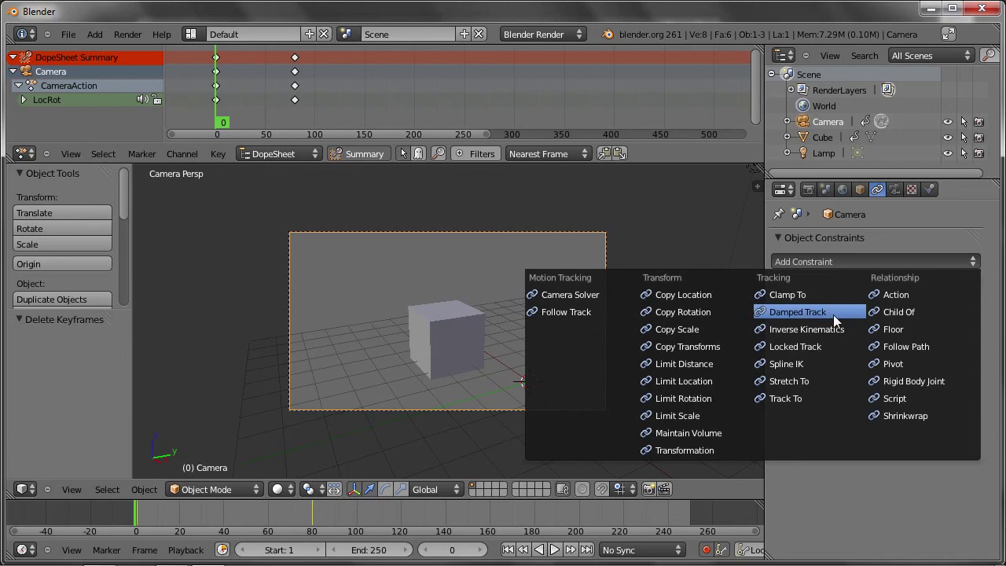
click(833, 315)
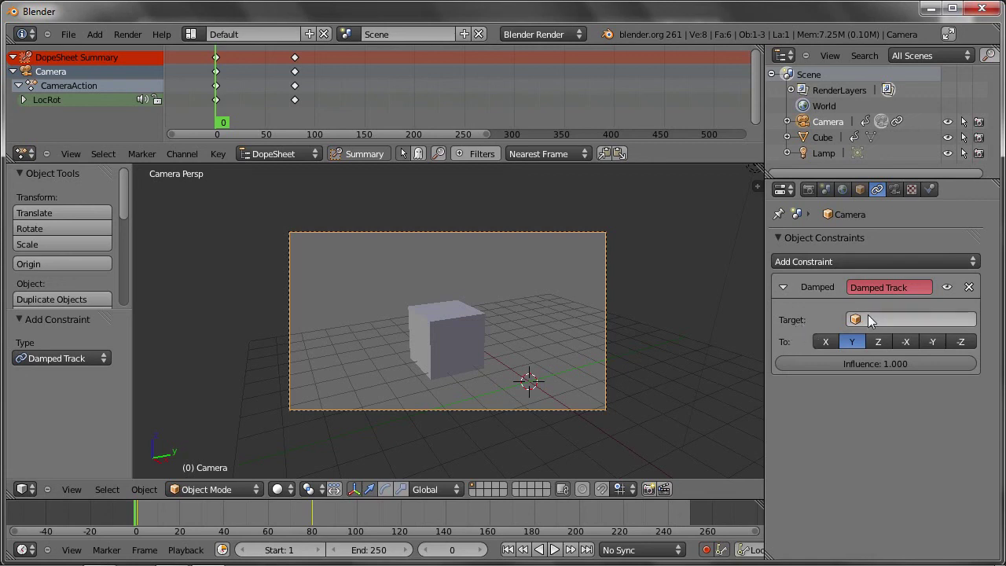
click(898, 315)
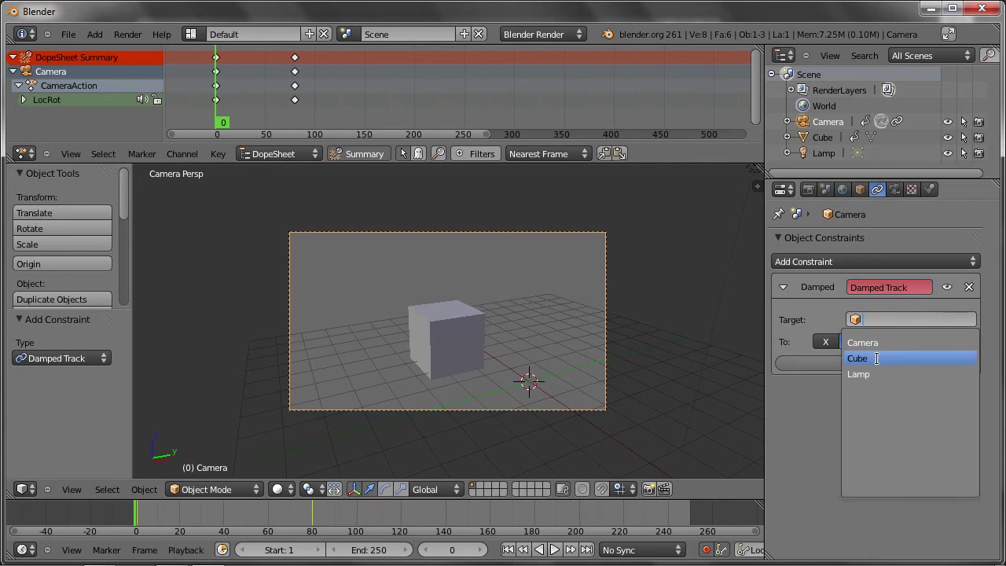
click(876, 359)
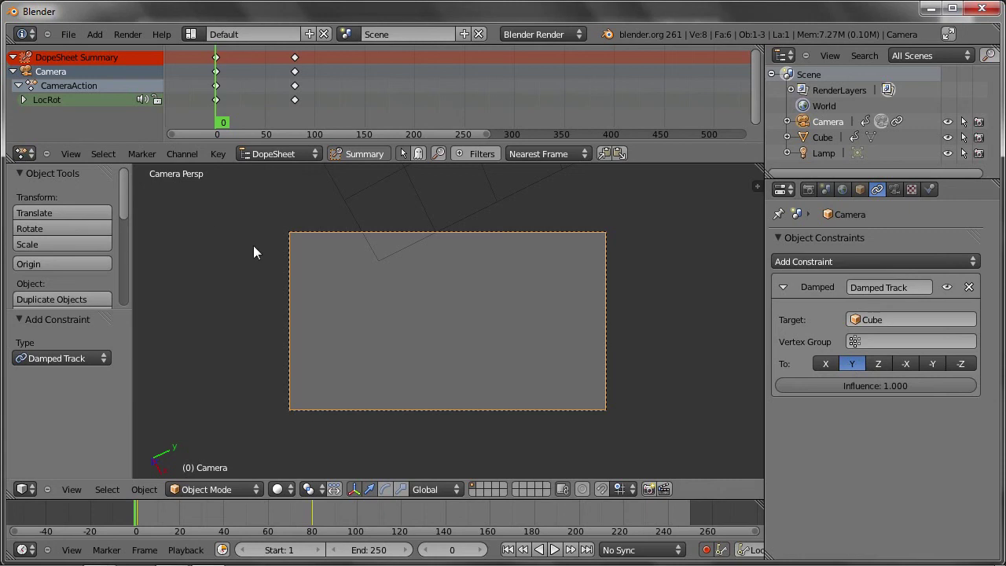
- Show the camera's axes in Local orientation and set the Damped Track axis to -Z
mouse_move(559, 314)
middle_down()
mouse_move(606, 320)
mouse_move(559, 295)
mouse_move(488, 290)
middle_up()
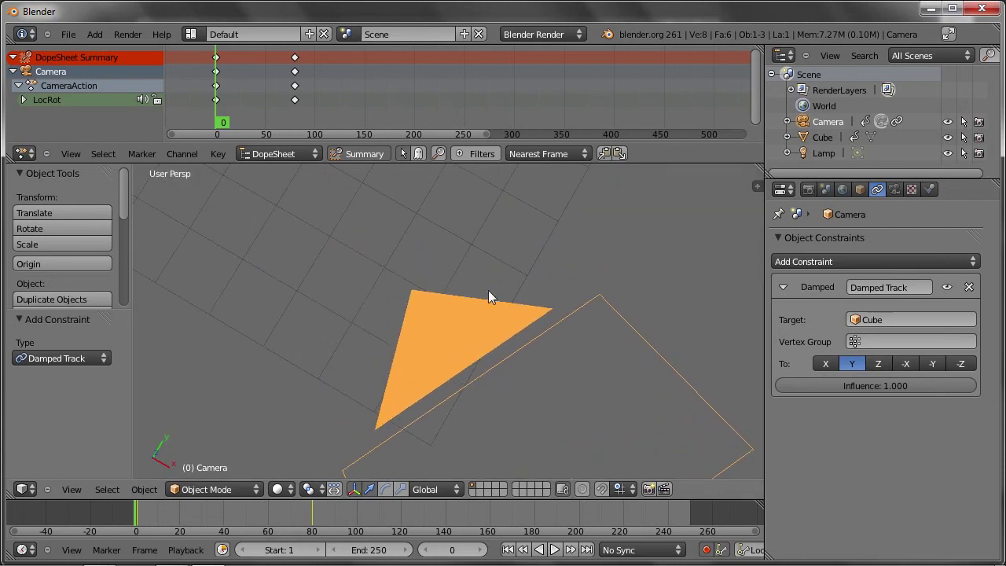
click(438, 494)
click(431, 458)
mouse_move(424, 456)
middle_down()
mouse_move(482, 327)
mouse_move(447, 290)
mouse_move(538, 363)
mouse_move(442, 322)
middle_up()
scroll(494, 367, down, 5)
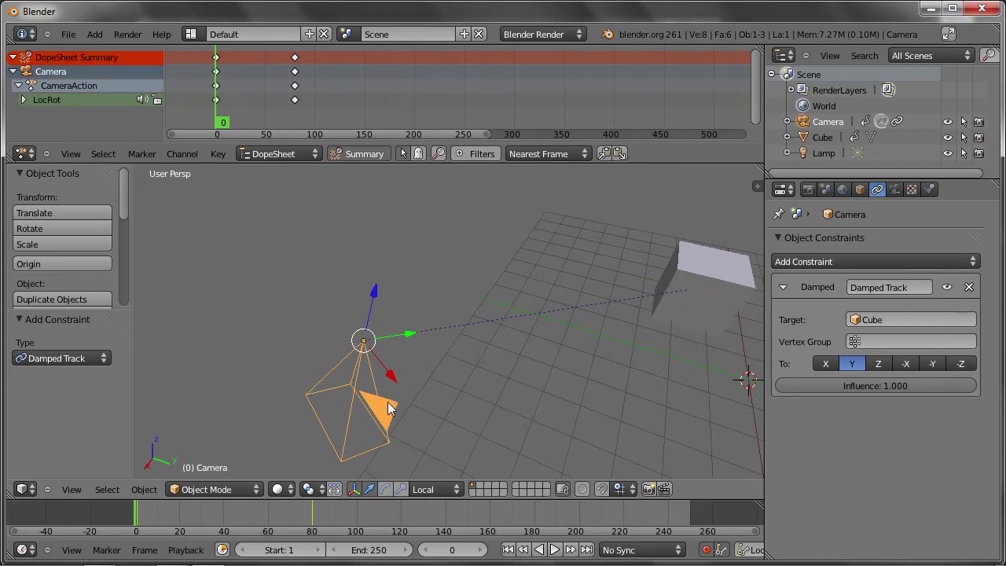
middle_drag(393, 409, 395, 383)
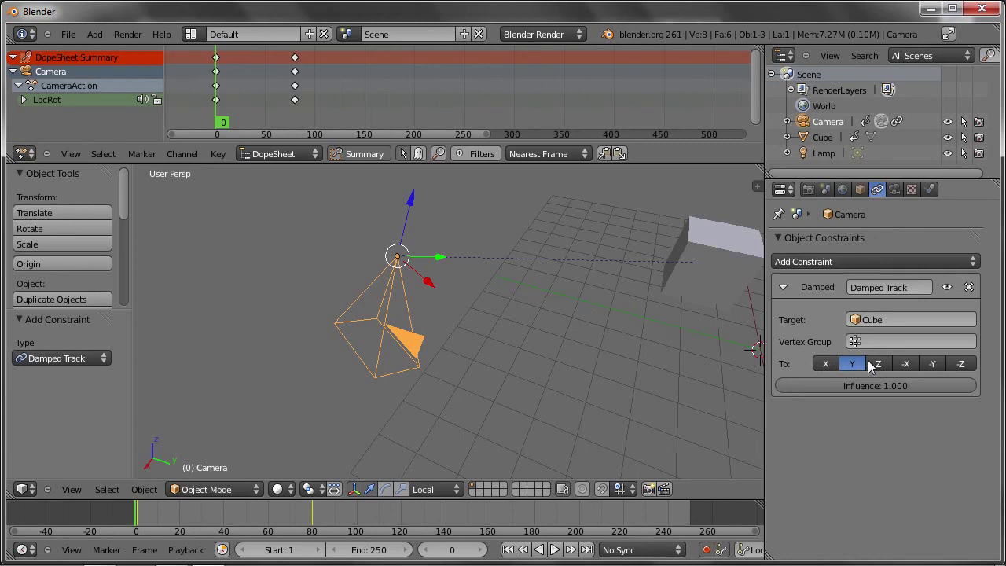
click(960, 364)
- Look through the camera and play the animation to confirm the cube stays centred
mouse_move(515, 275)
middle_down()
mouse_move(406, 325)
mouse_move(506, 333)
middle_up()
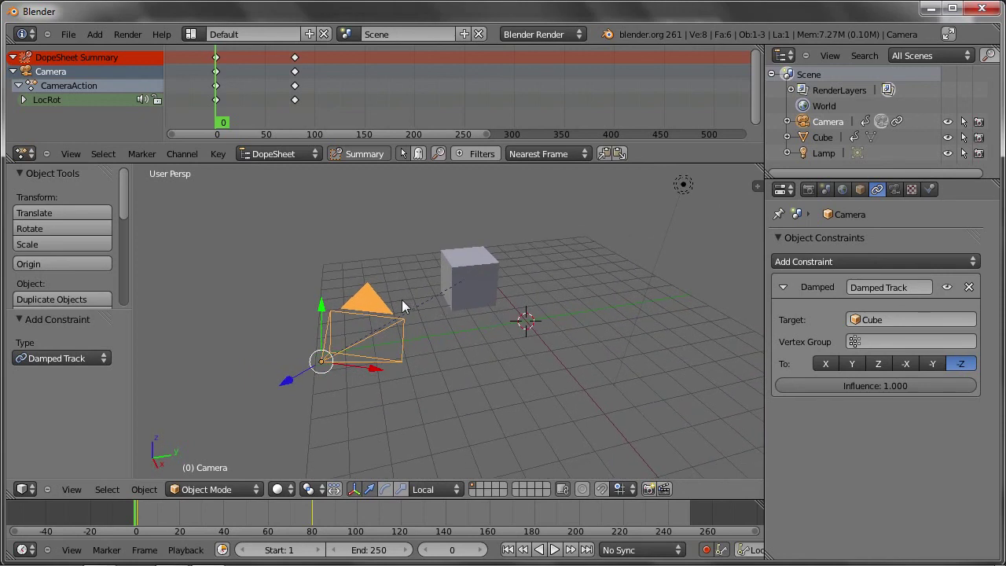
key(KP_0)
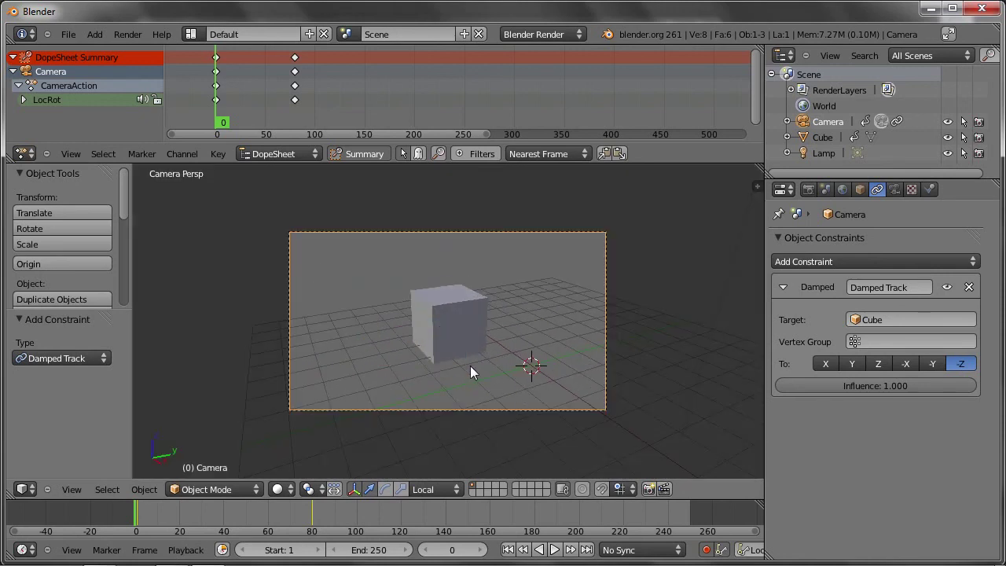
key(alt+a)
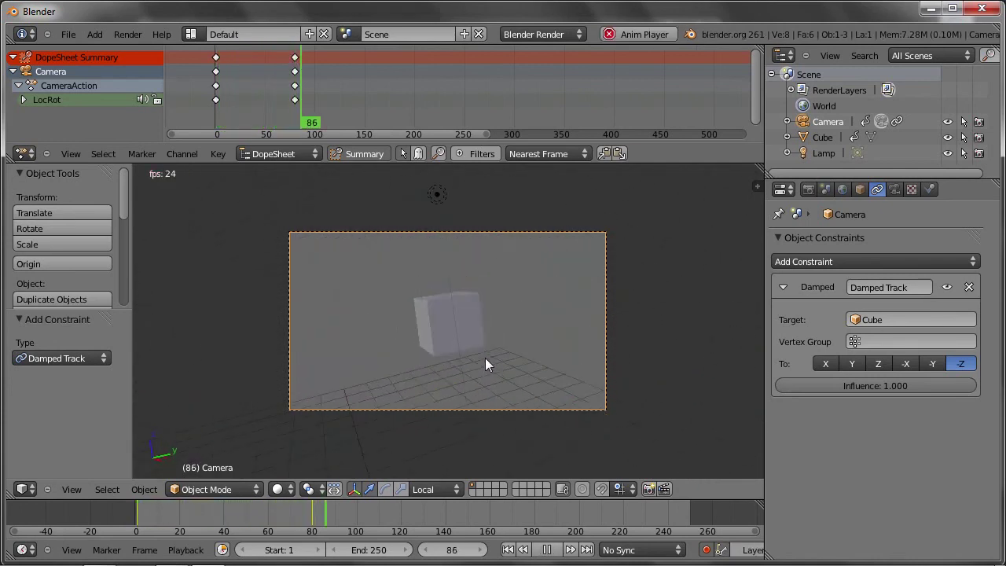
key(Escape)
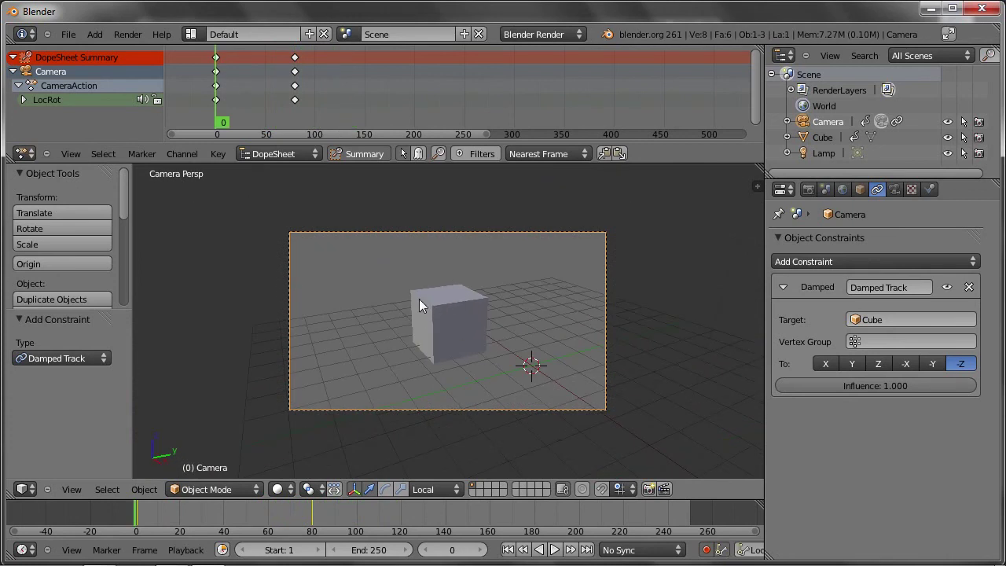
- Maximise the 3D view, split it into a four-viewport quad view, and recentre the front view
key(ctrl+Up)
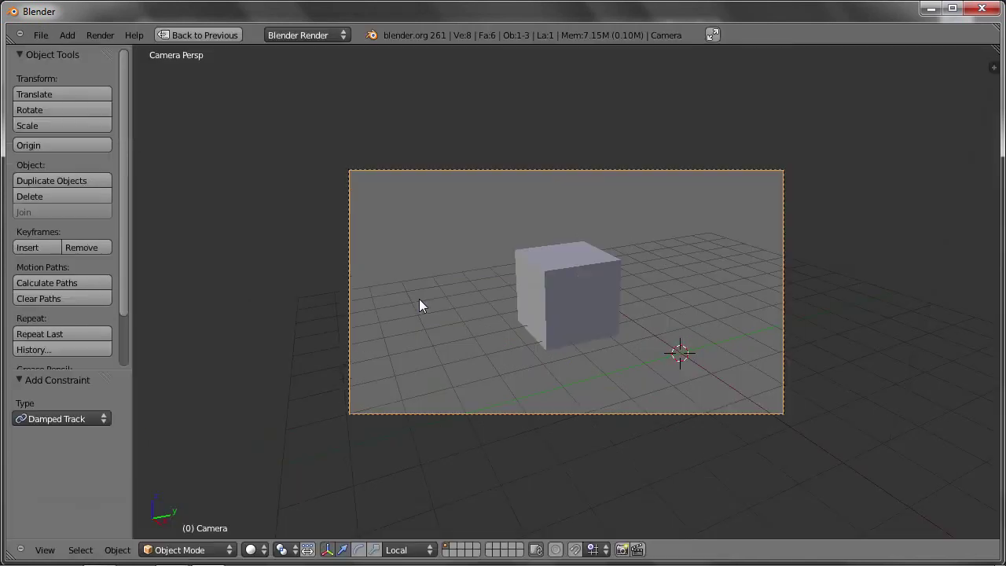
key(ctrl+alt+q)
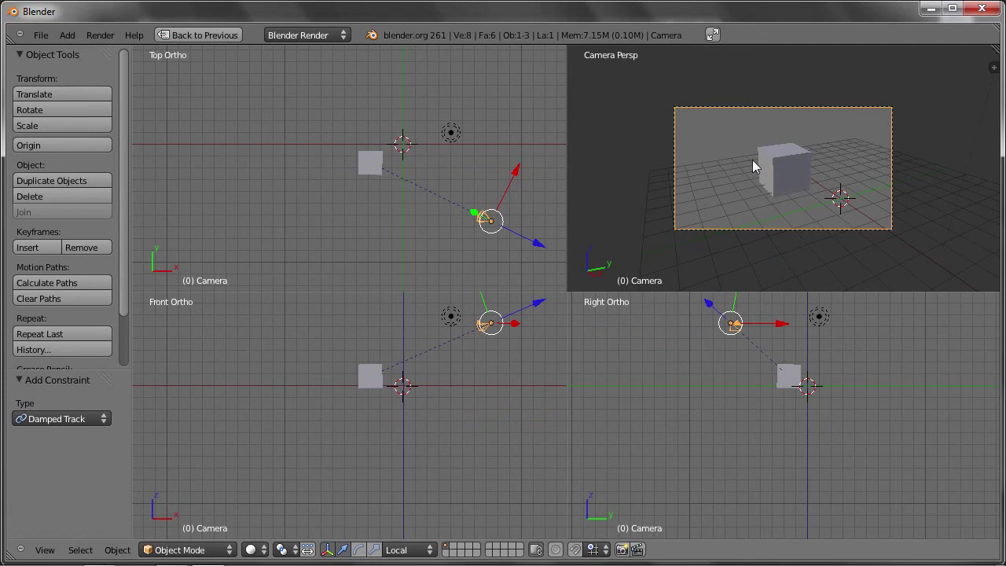
scroll(756, 162, up, 2)
shift+middle_drag(474, 386, 384, 465)
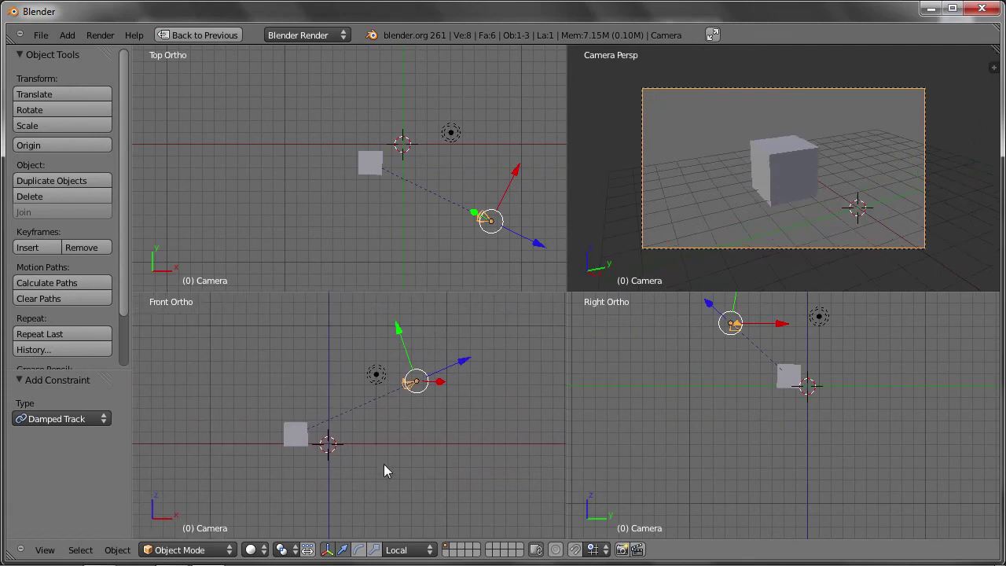
- Play the animation in all four views, then restore the full layout and list constraint types
key(alt+a)
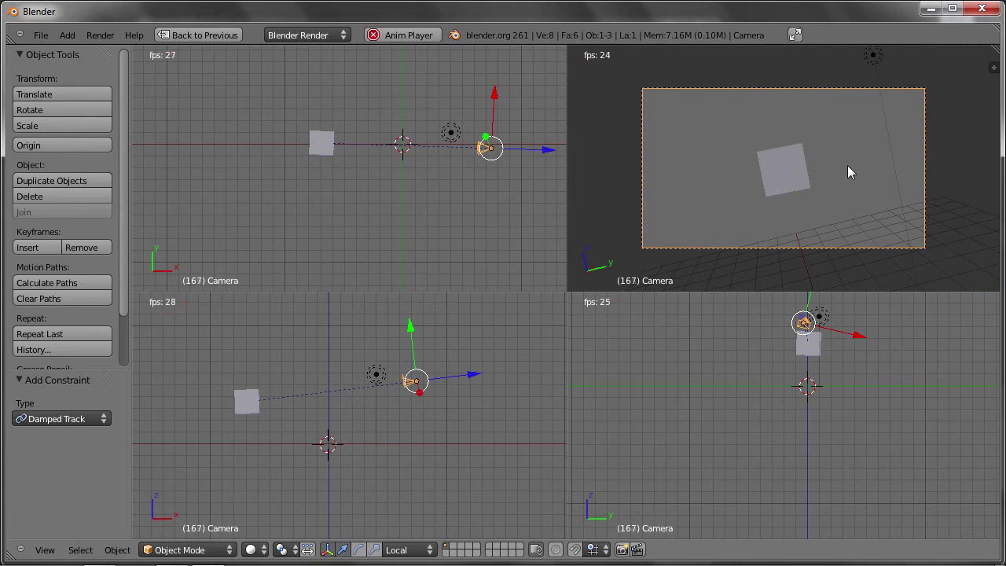
key(Escape)
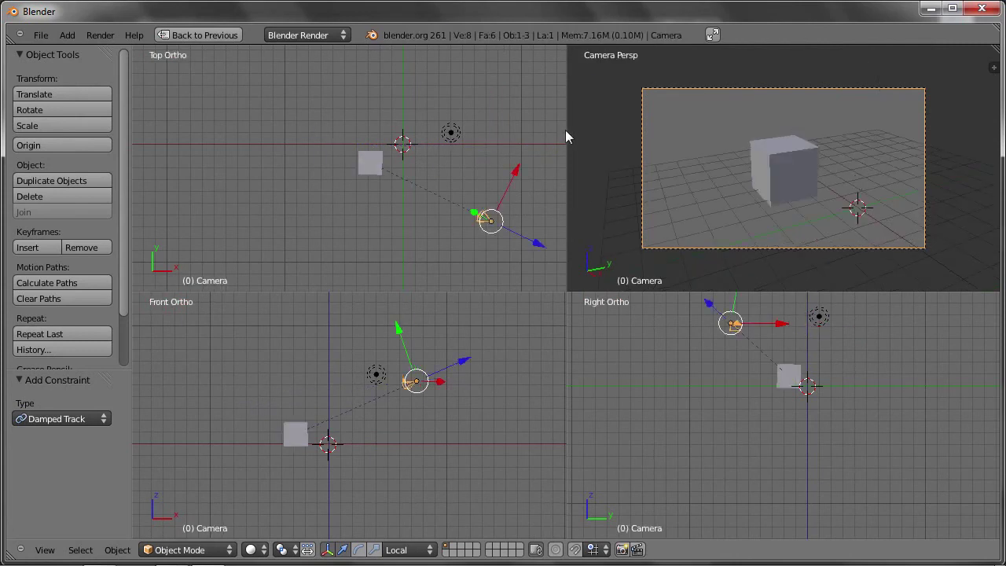
key(ctrl+Up)
click(796, 262)
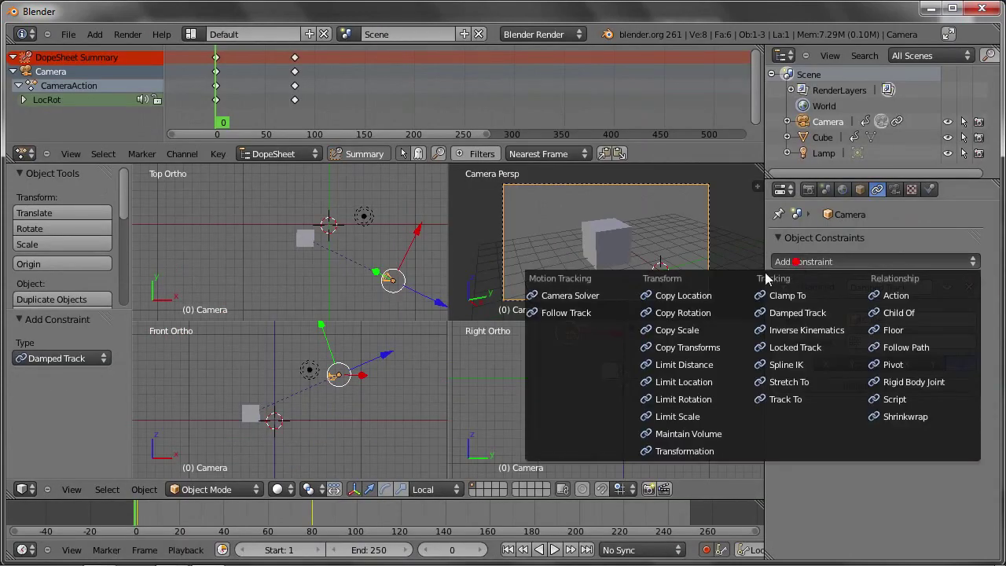